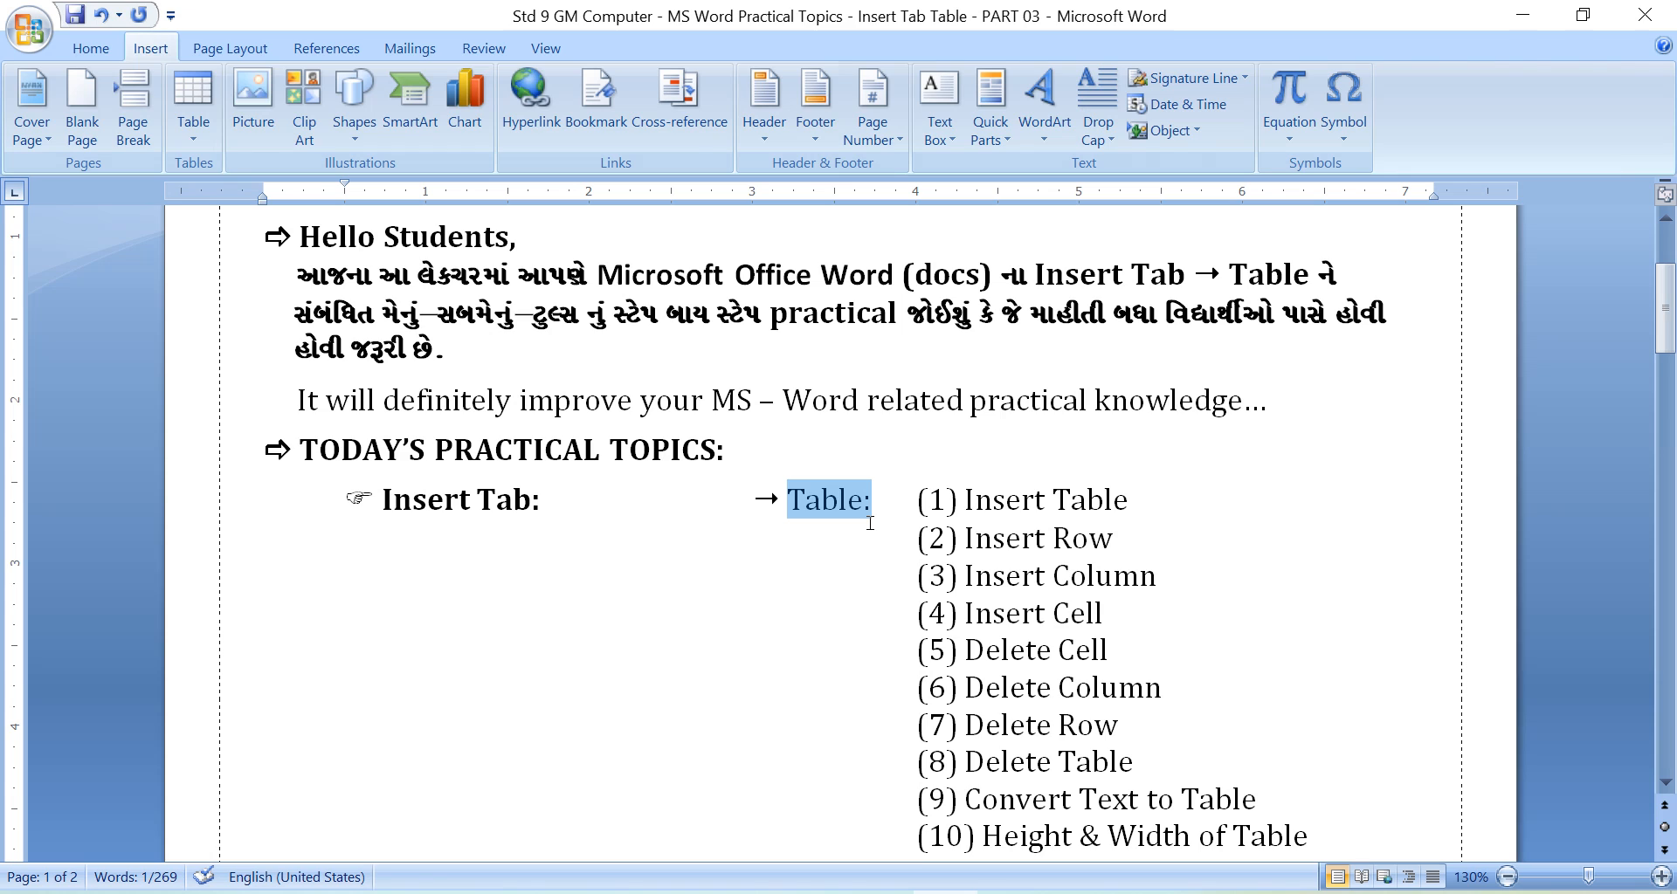
Make the "Table:" label beside the Insert Tab heading bold.
{"action": "left_click", "coordinate": [90, 48]}
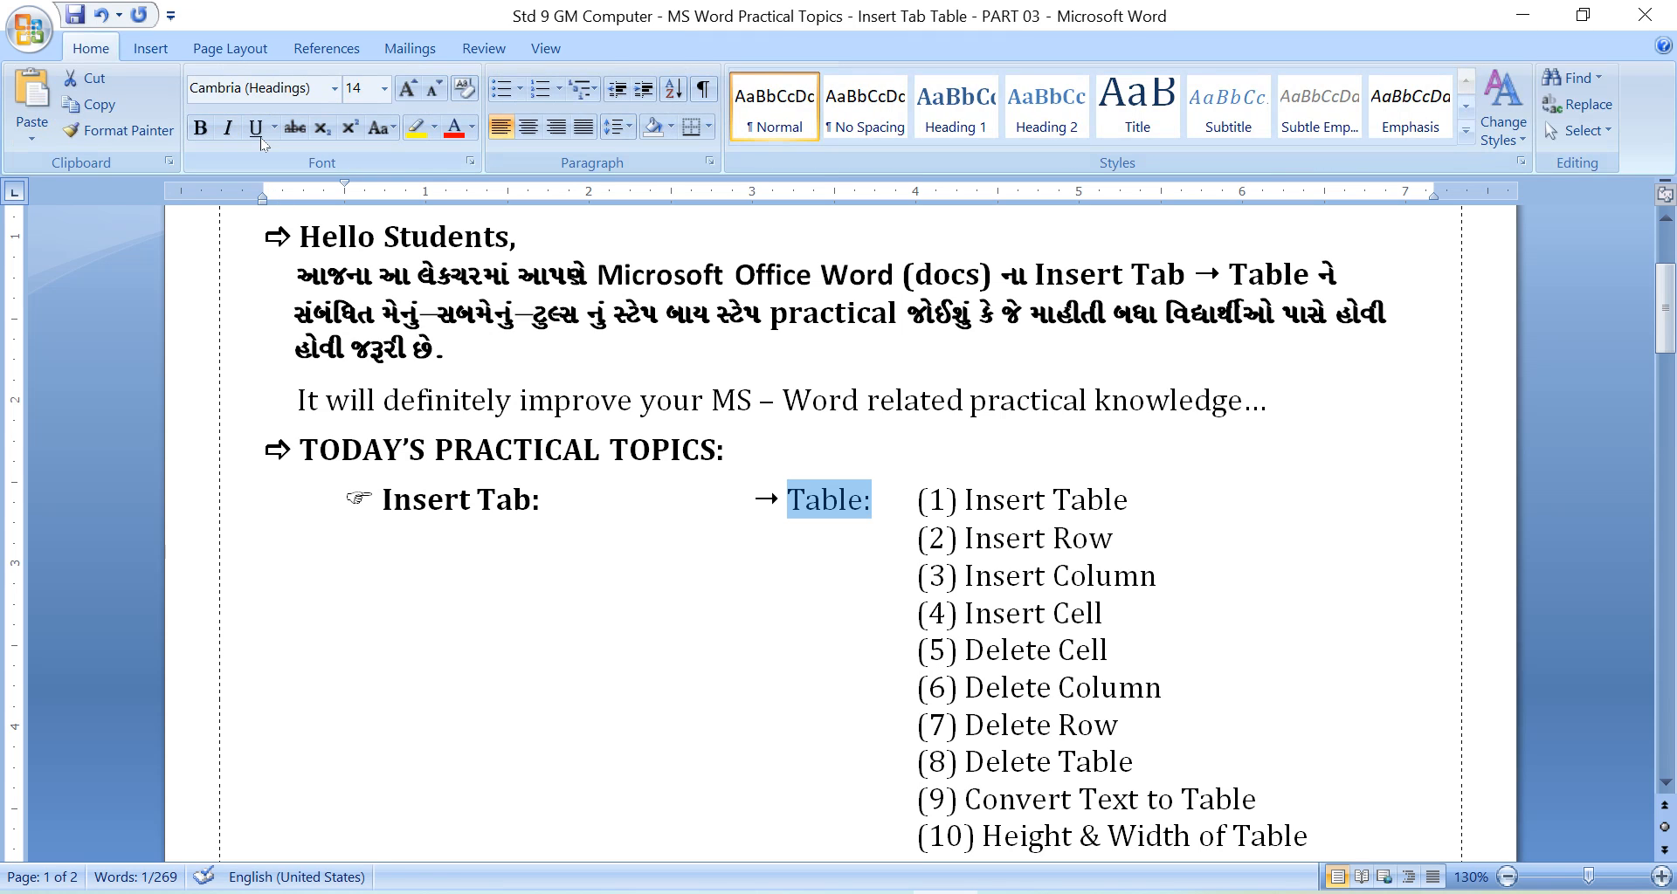
{"action": "left_click", "coordinate": [200, 127]}
{"action": "left_click", "coordinate": [674, 573]}
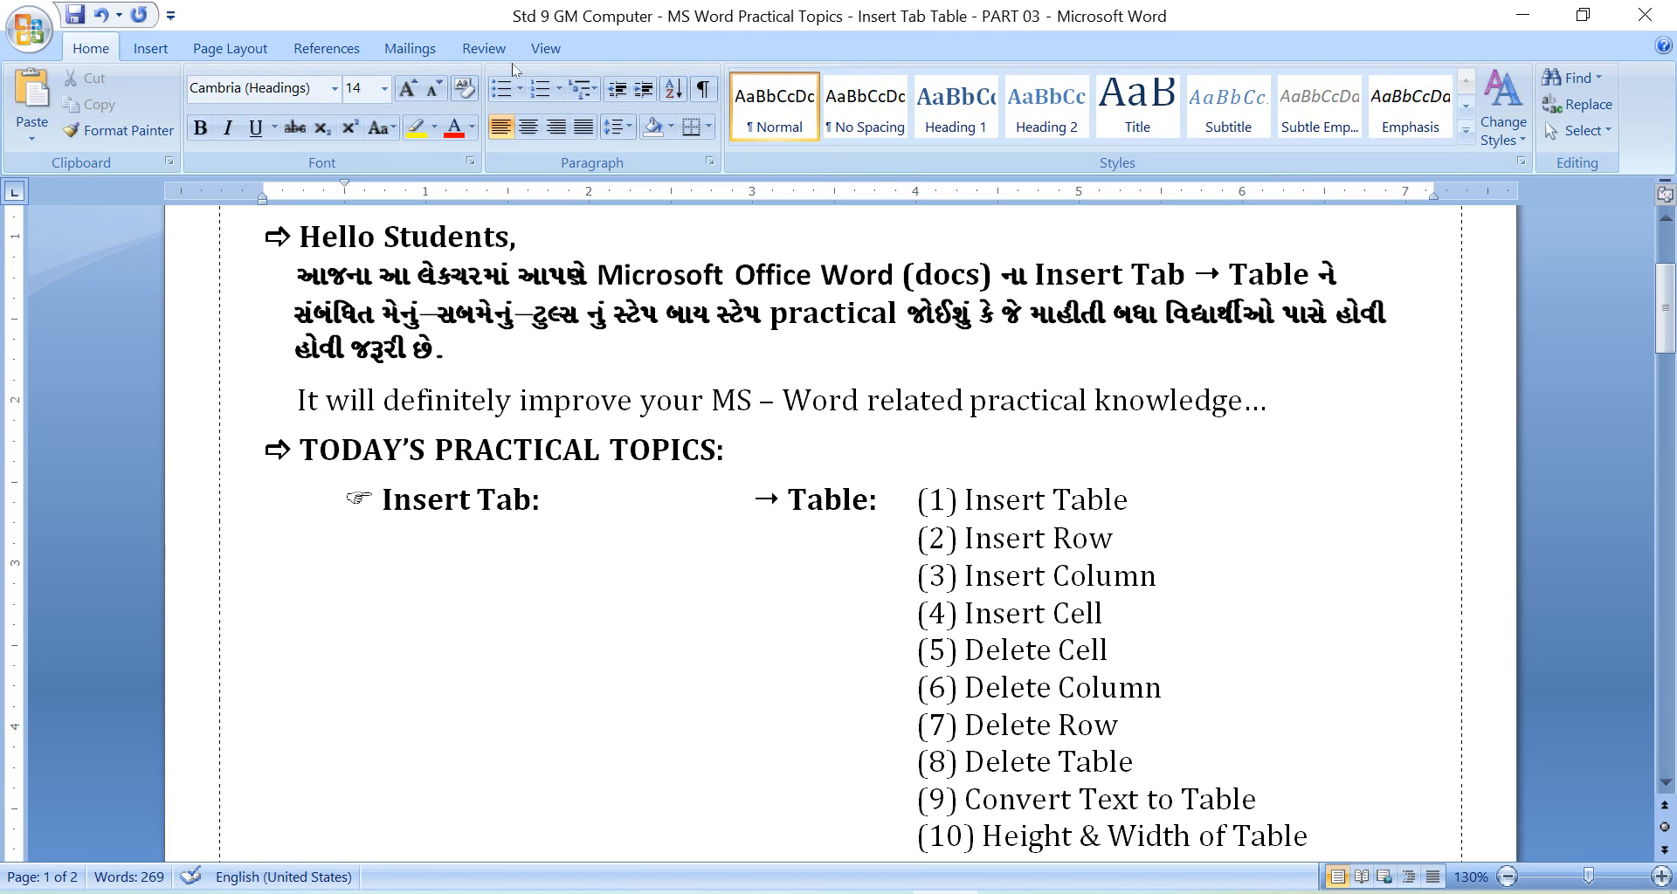
Examine the available table insertion options and read the first table topics, from Insert Table to Insert Cell.
{"action": "left_click", "coordinate": [150, 48]}
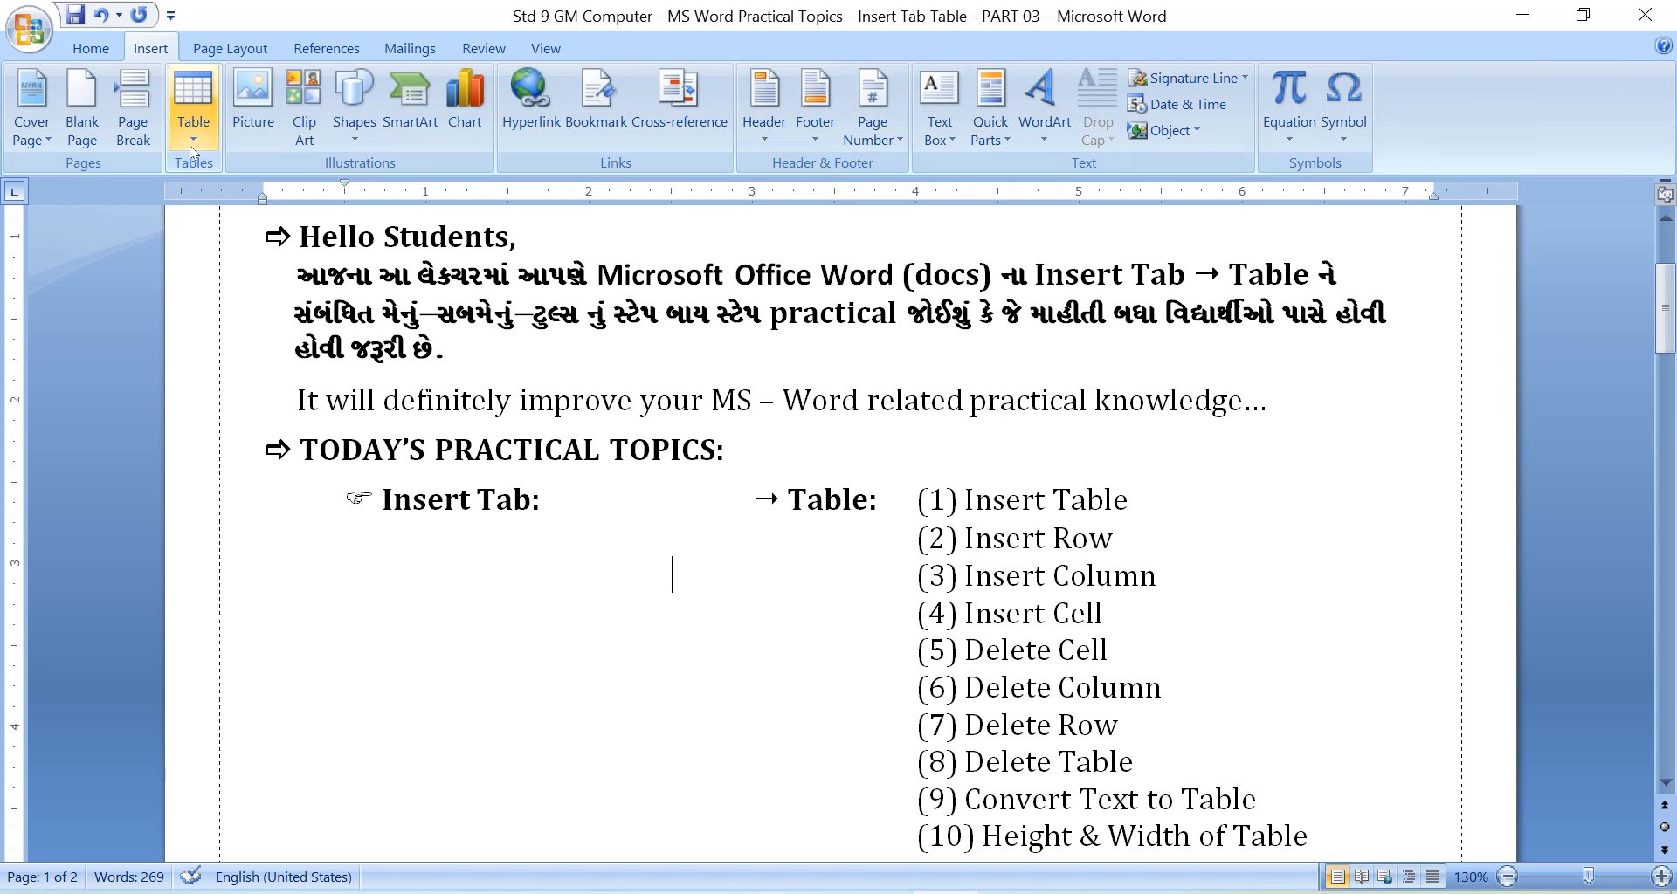
{"action": "left_click", "coordinate": [193, 140]}
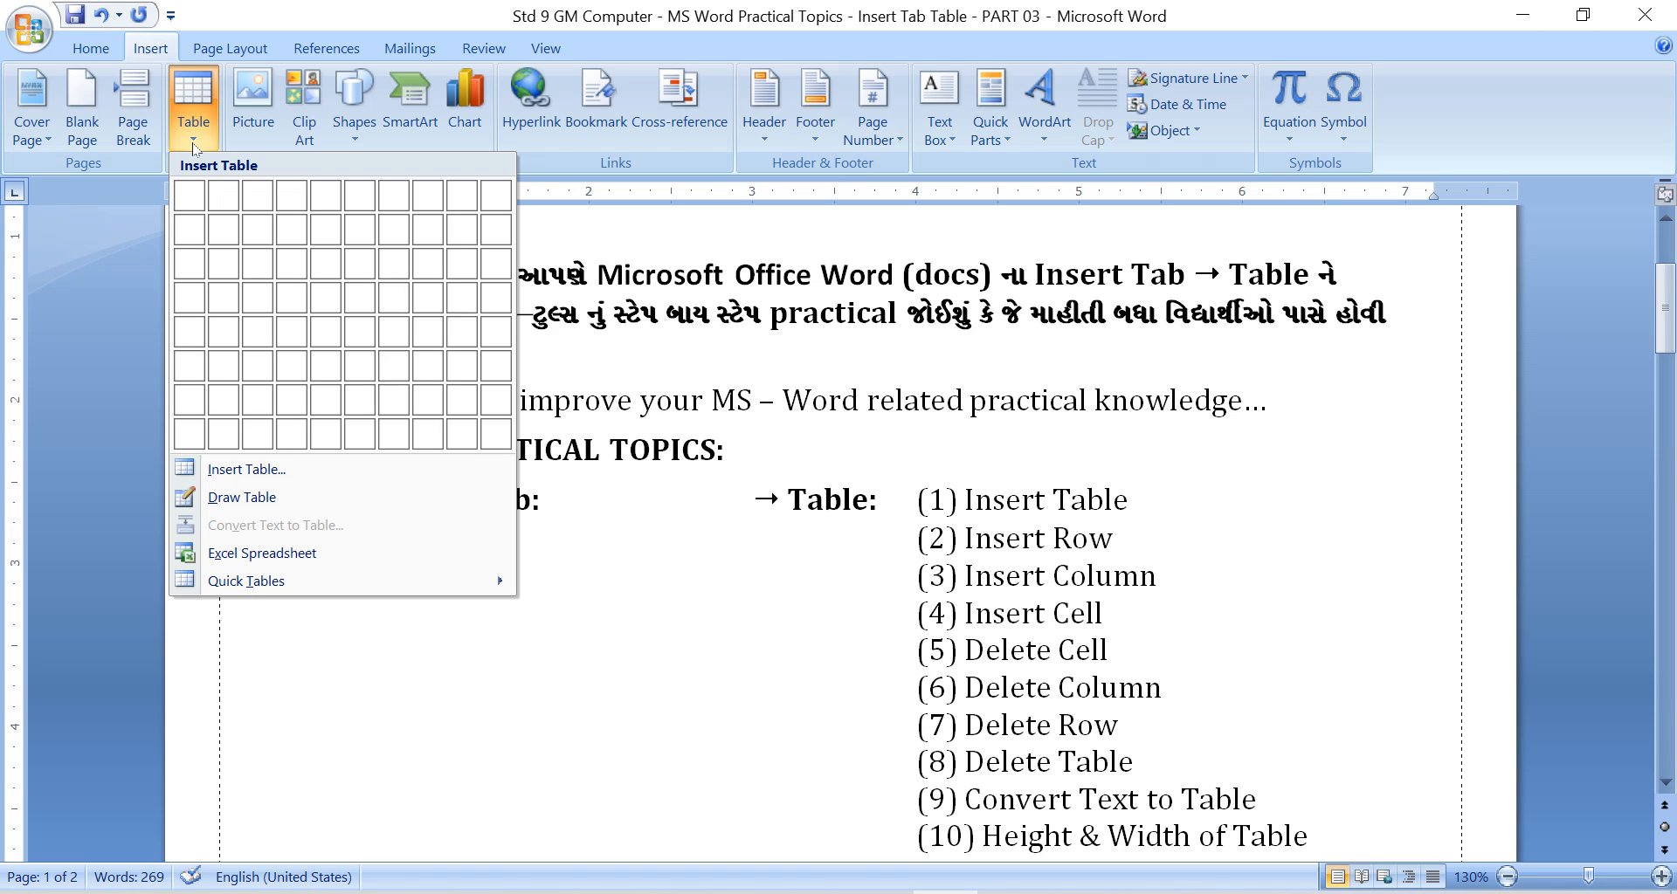
{"action": "left_click", "coordinate": [1176, 527]}
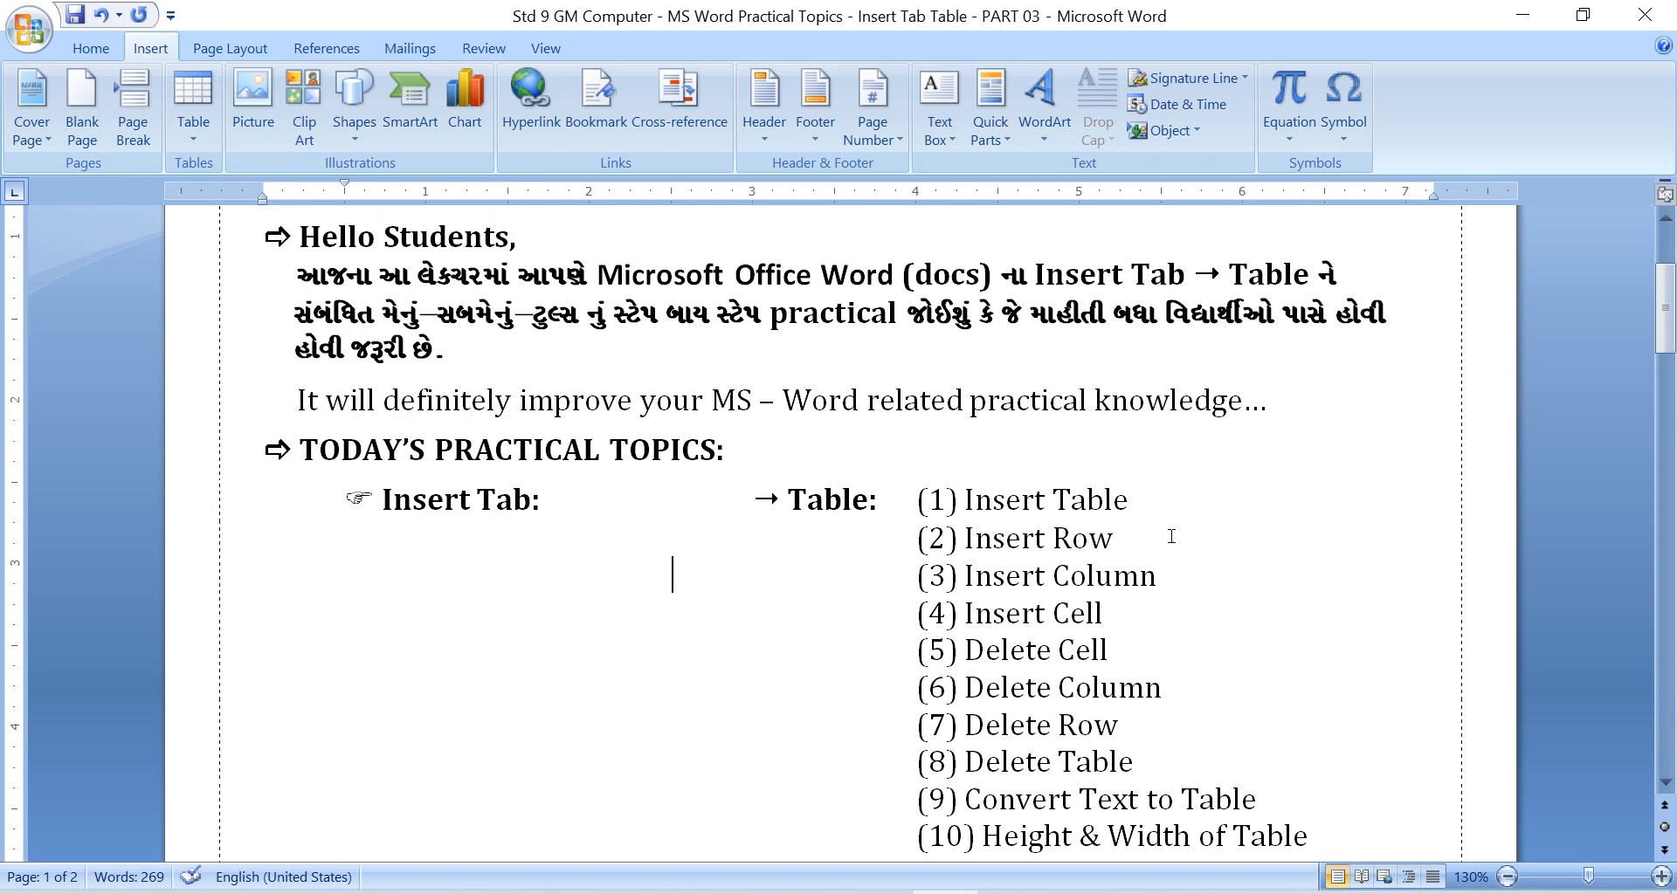
{"action": "left_click_drag", "start_coordinate": [1171, 536], "coordinate": [1072, 538]}
{"action": "left_click_drag", "start_coordinate": [1164, 575], "coordinate": [1109, 572]}
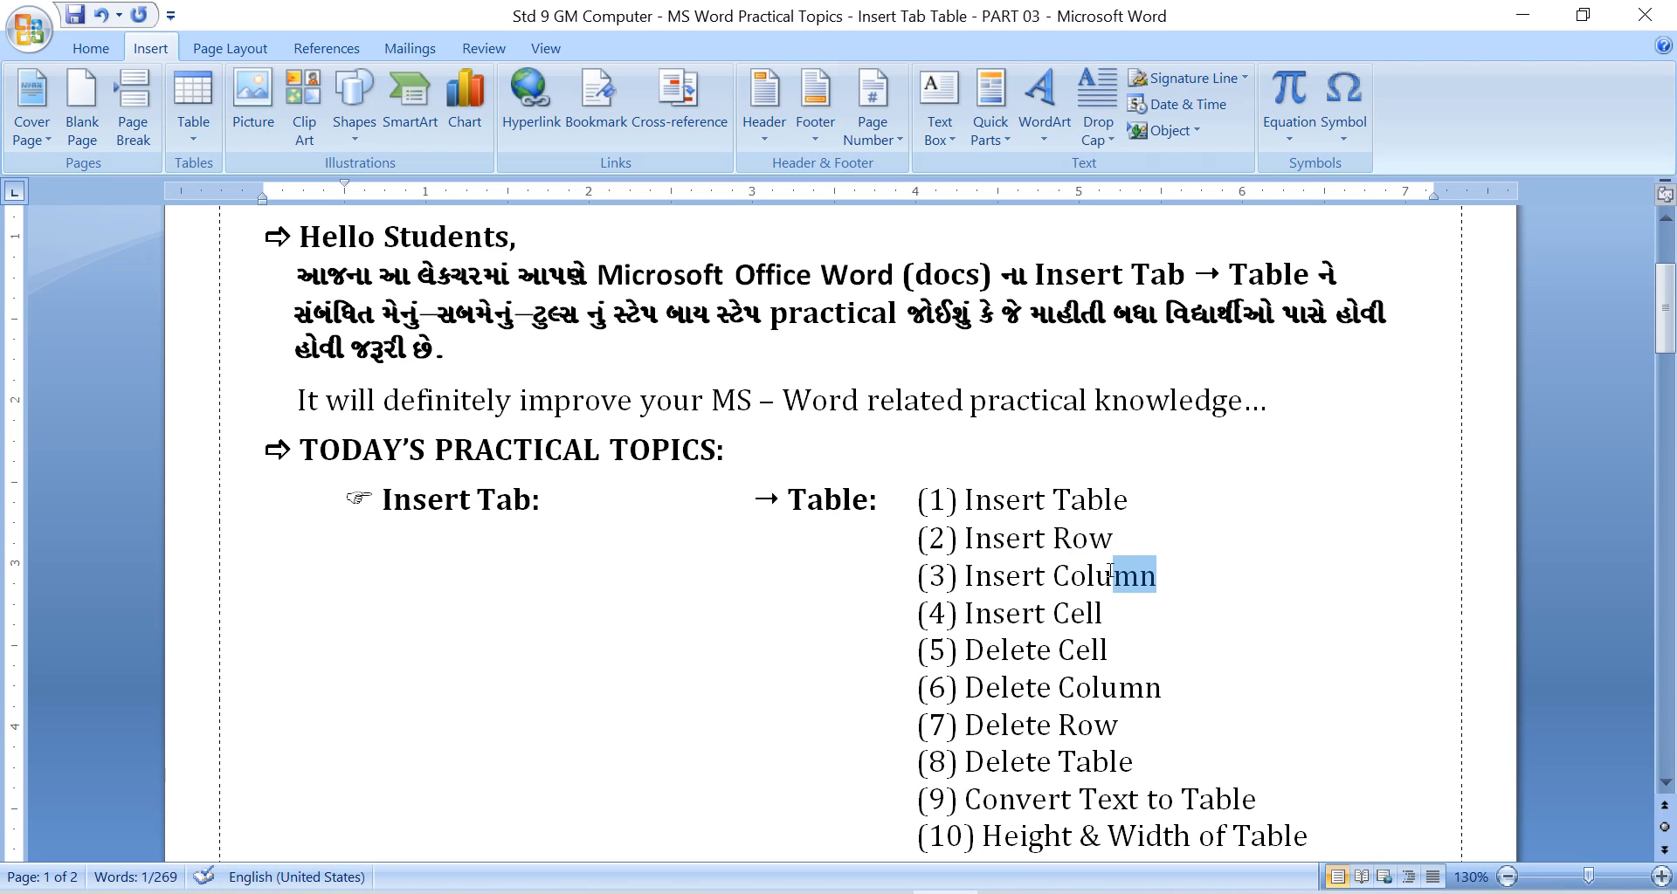
{"action": "left_click", "coordinate": [1170, 578]}
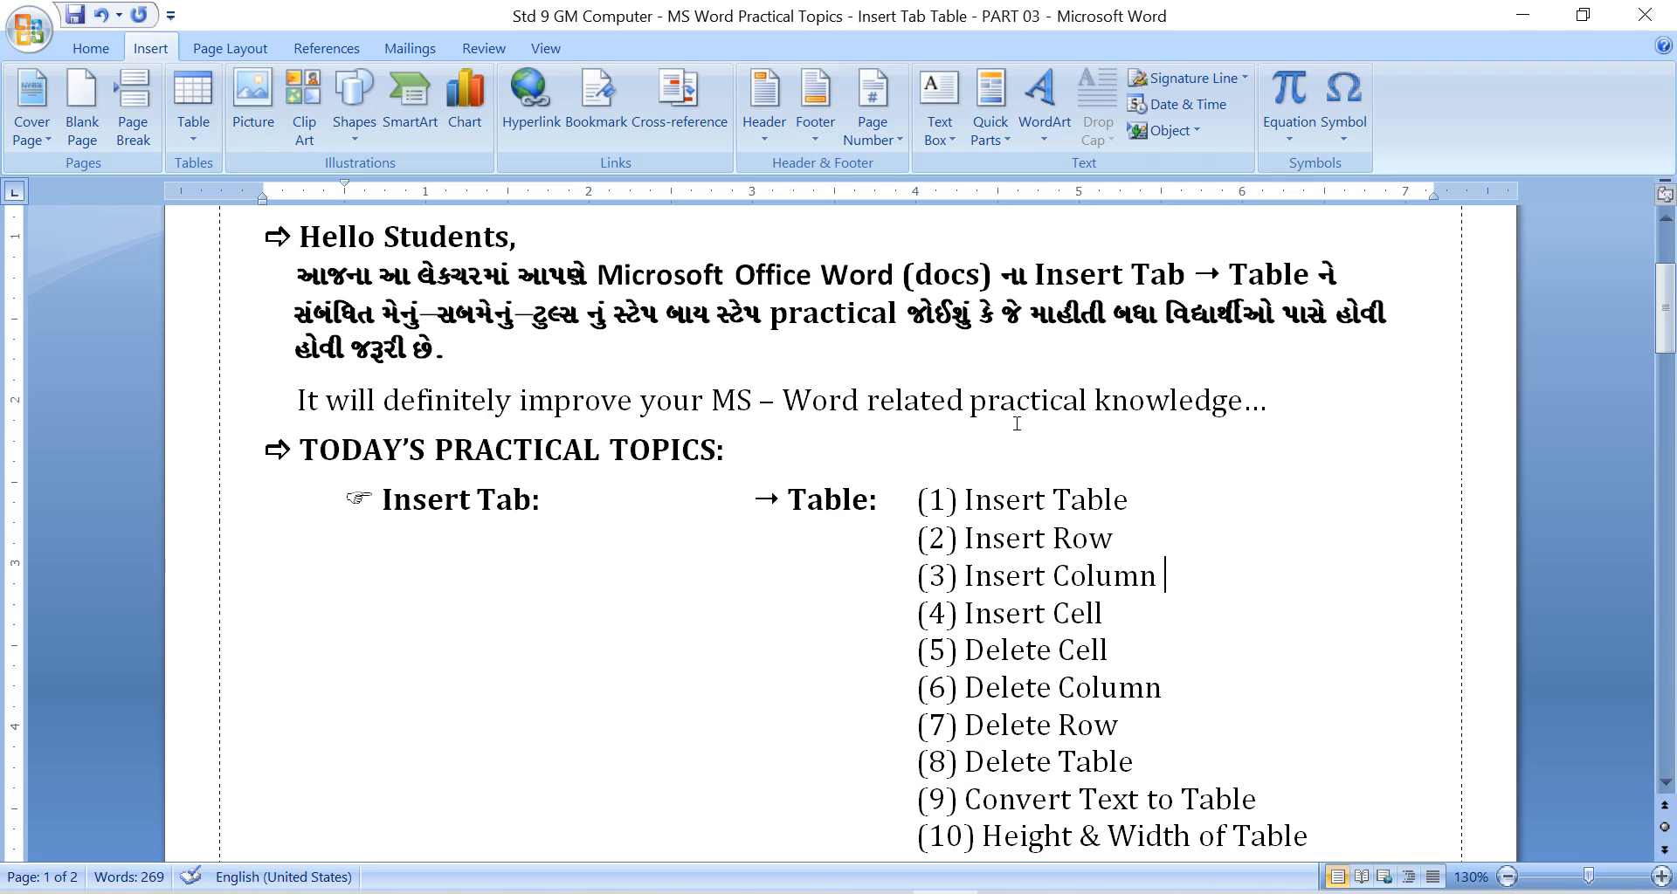
{"action": "double_click", "coordinate": [1078, 614]}
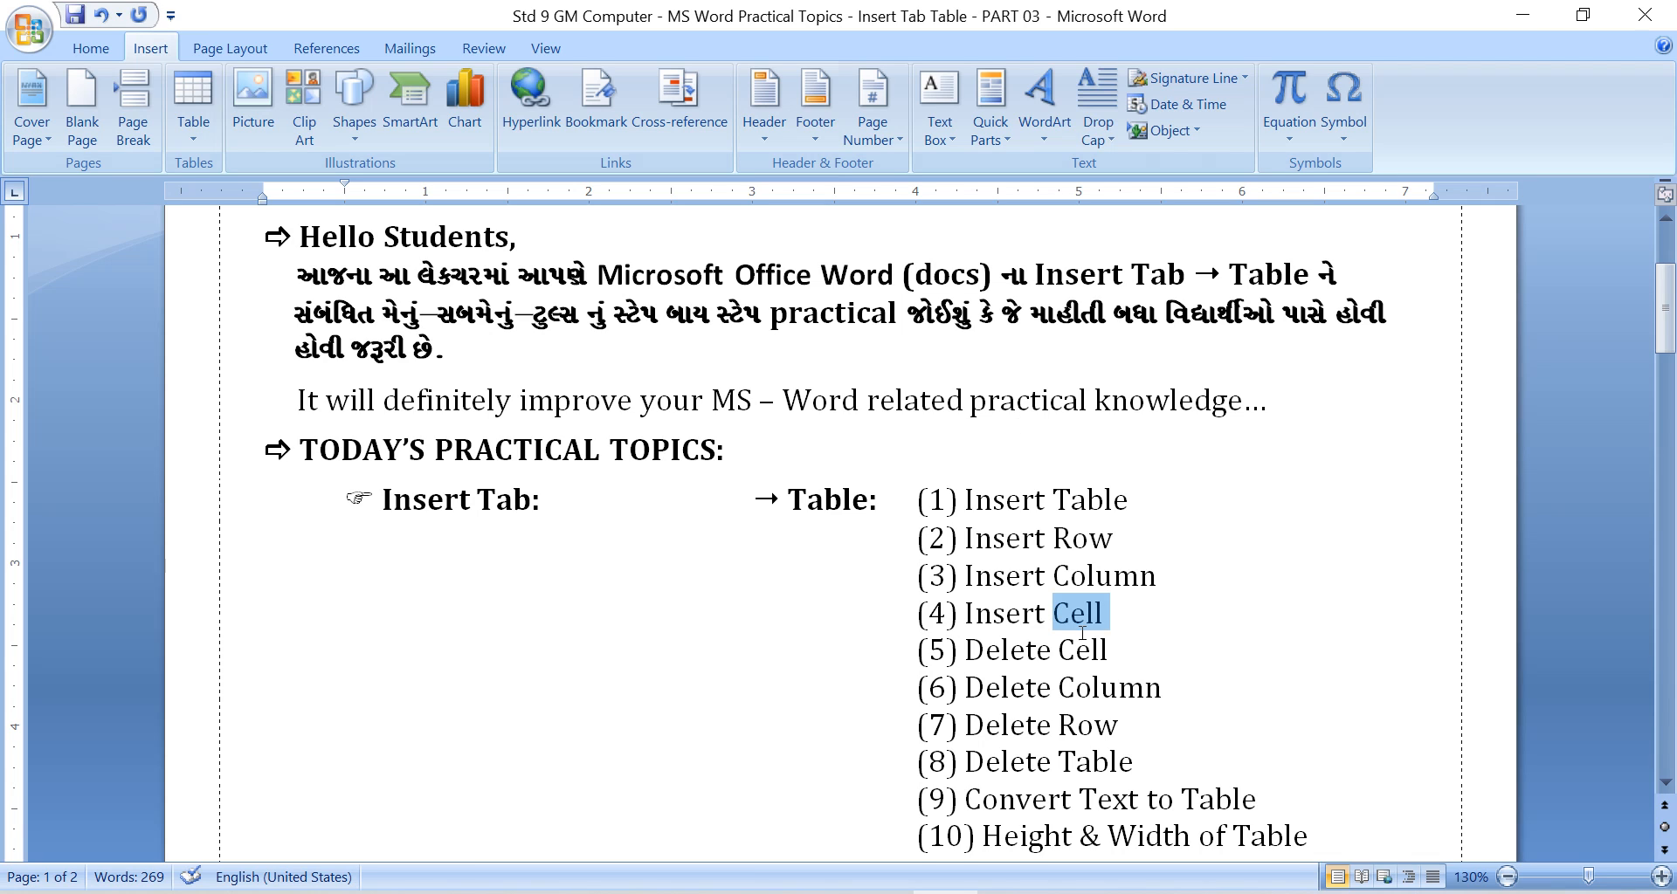
{"action": "left_click", "coordinate": [1124, 616]}
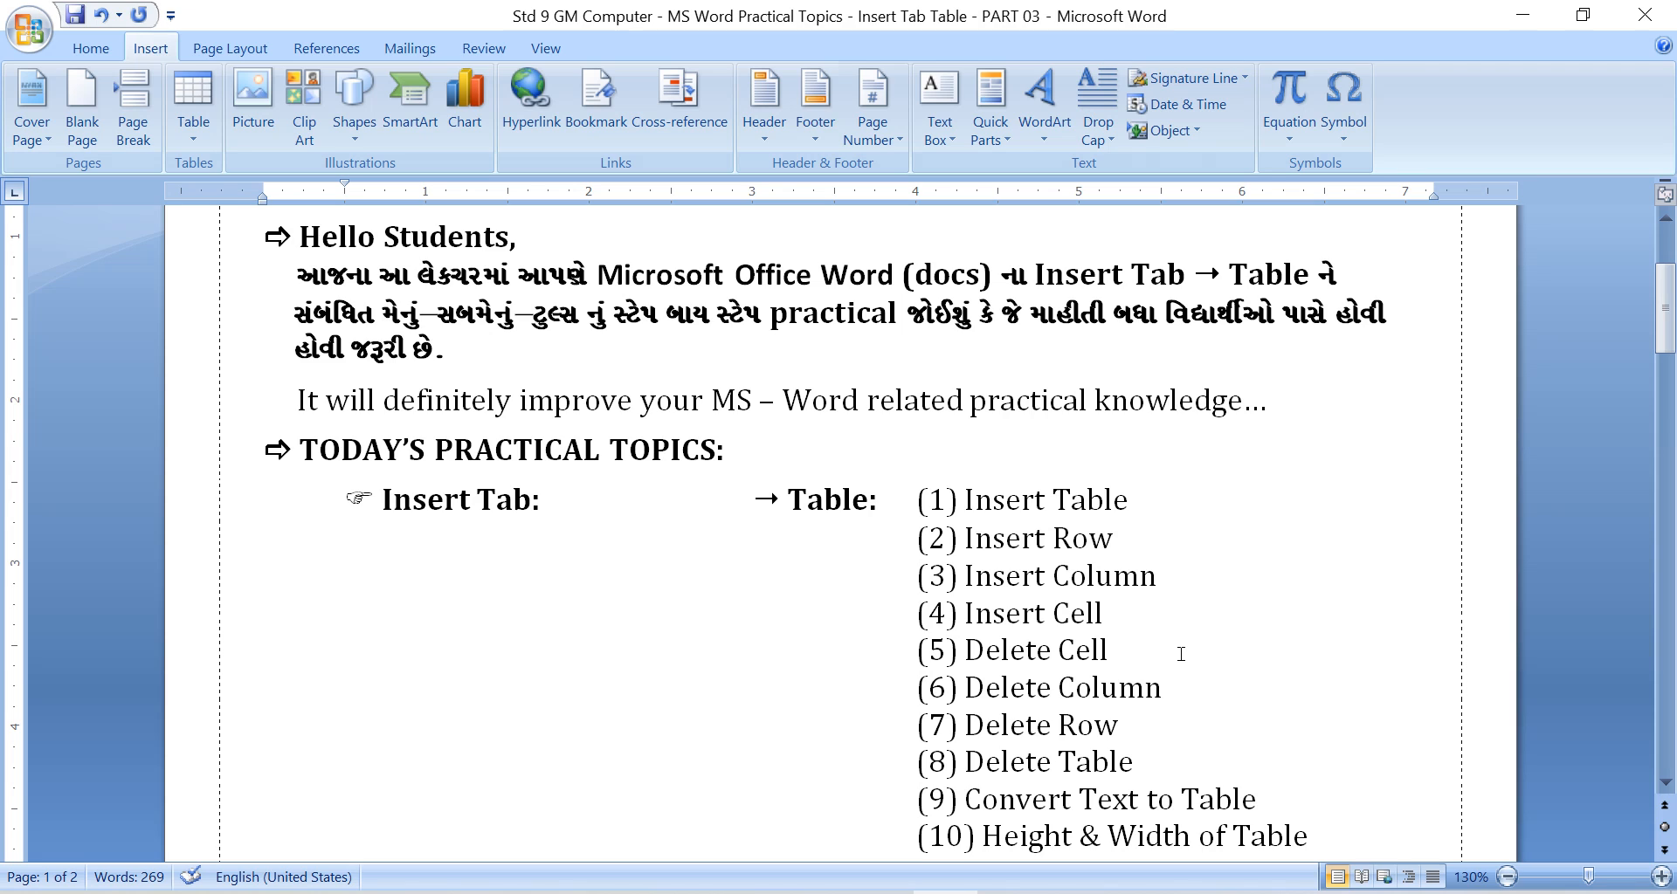
{"action": "left_click", "coordinate": [193, 131]}
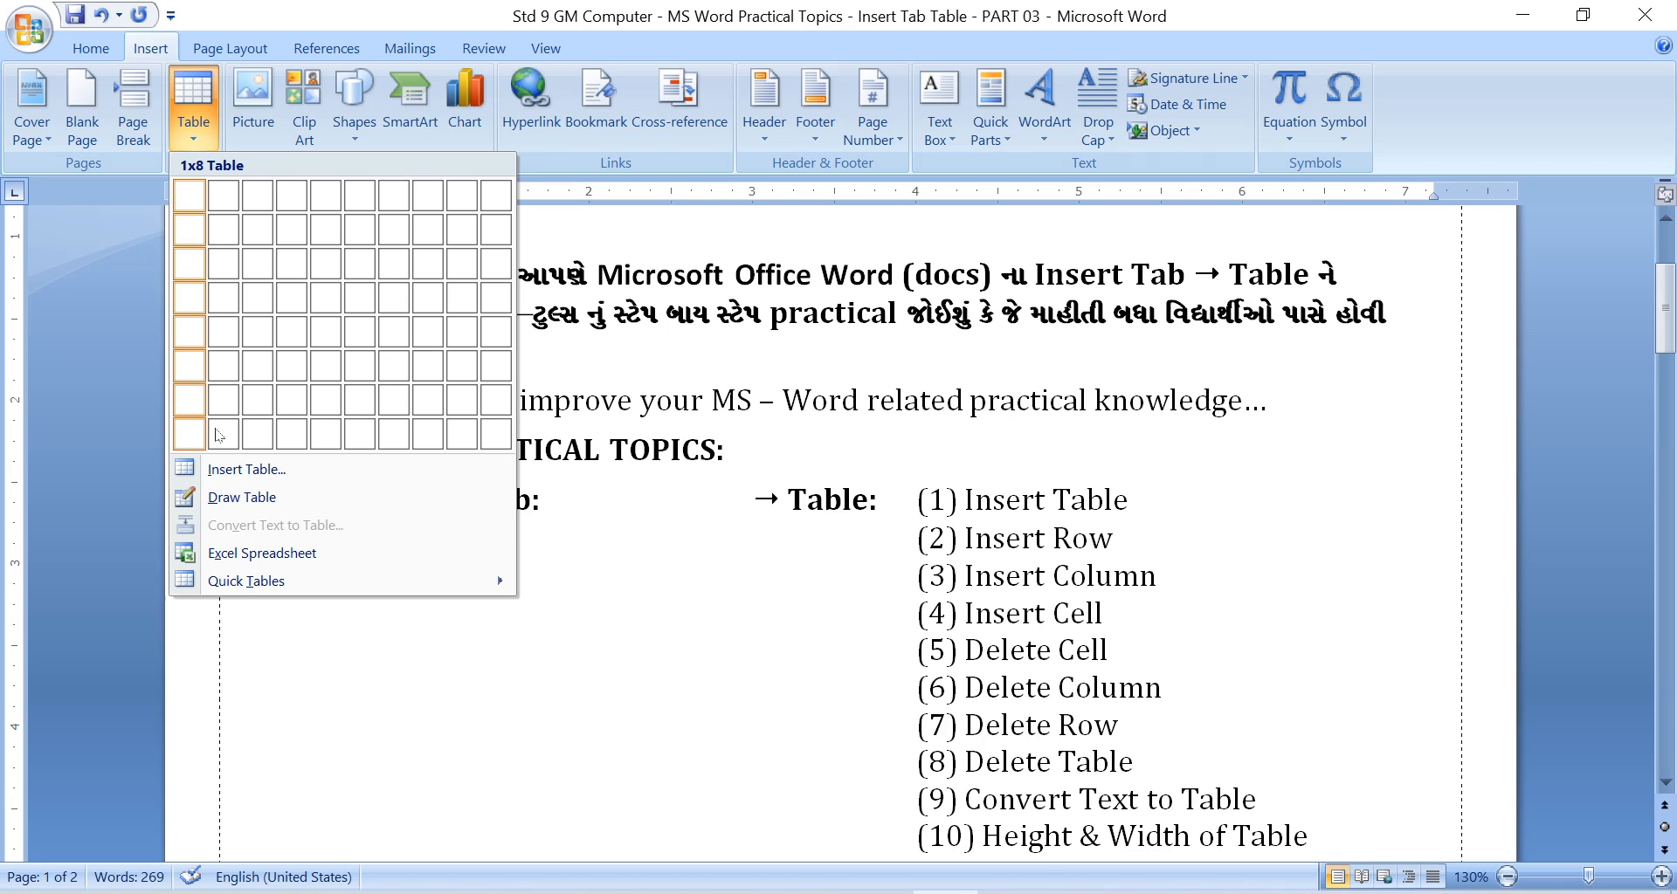
{"action": "mouse_move", "coordinate": [478, 583]}
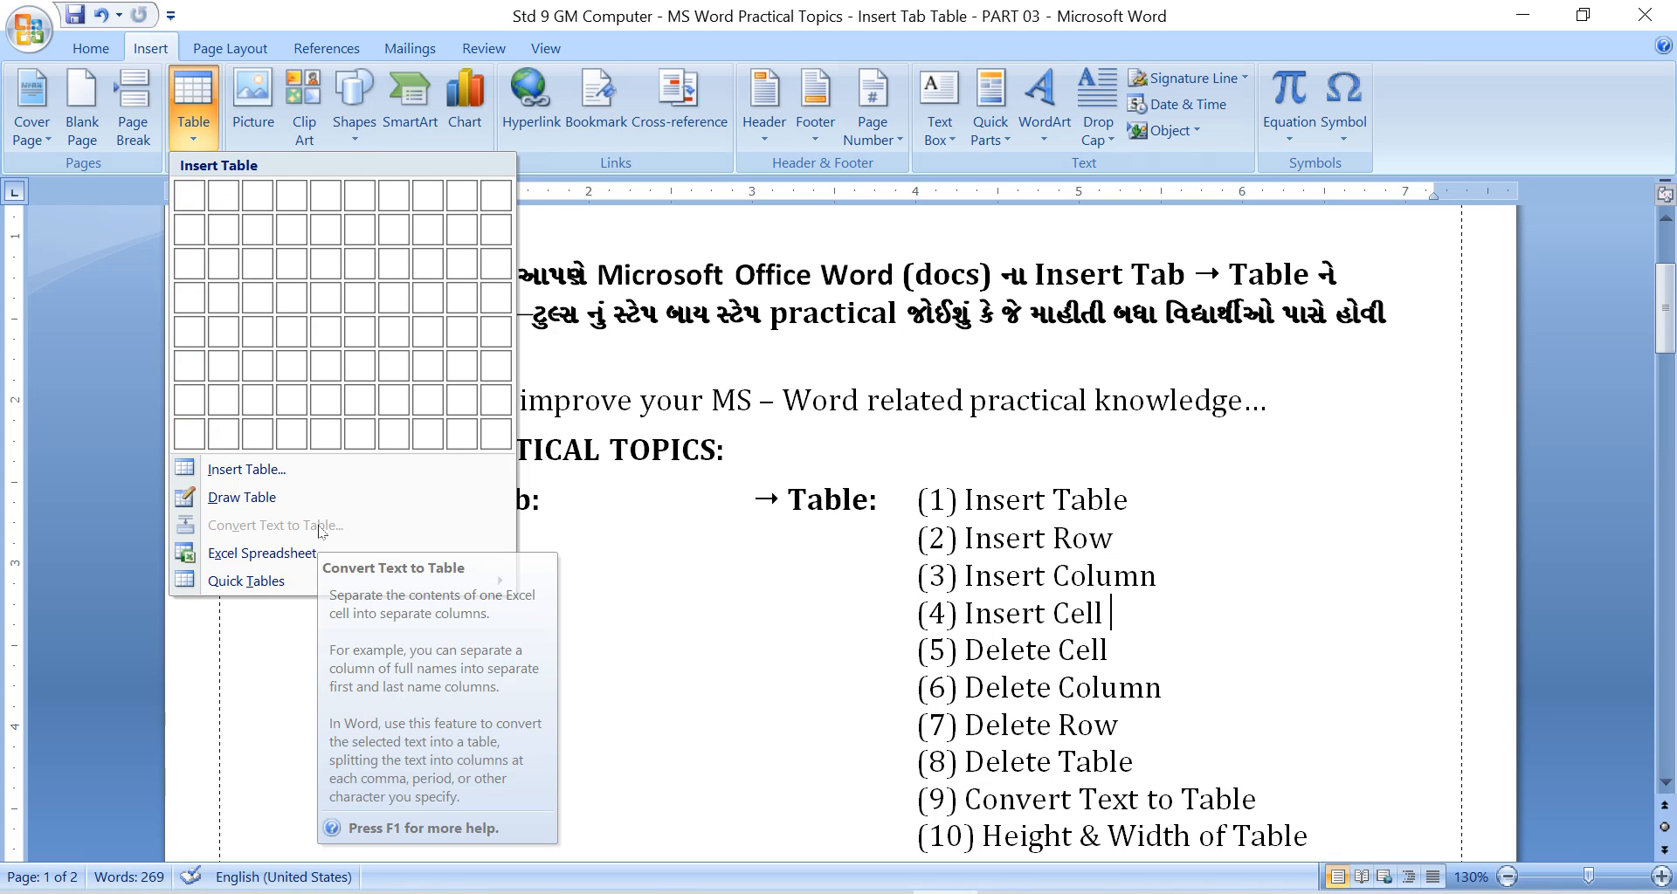
{"action": "left_click", "coordinate": [1220, 624]}
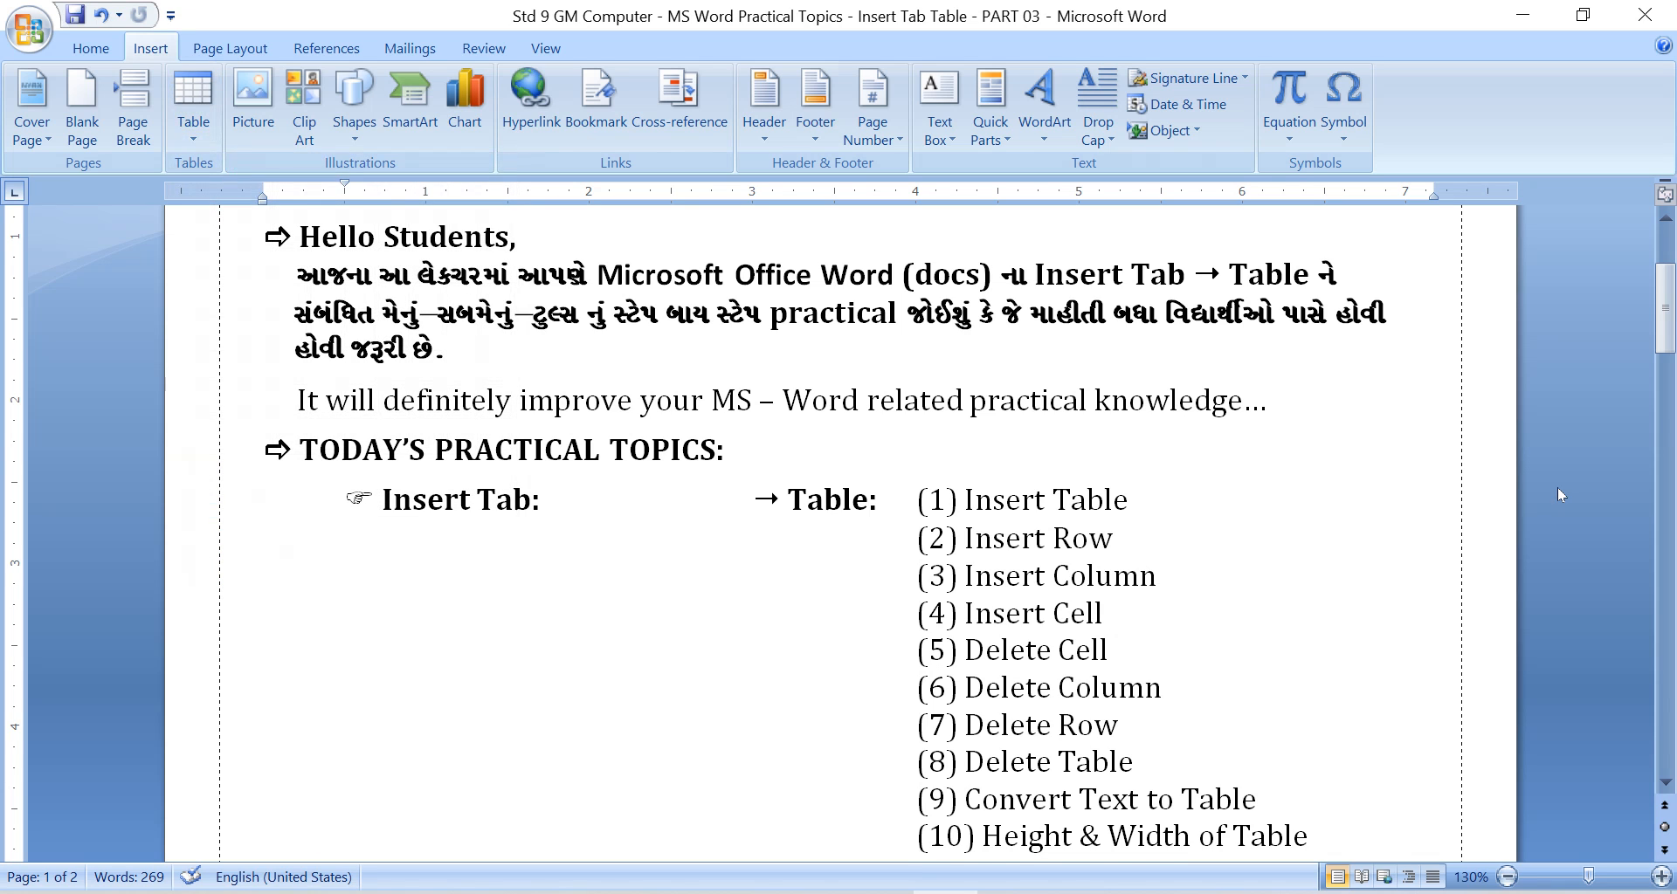
Read the topics from Delete Cell to Convert Text to Table, and inspect the Convert Text to Table command with that topic's text selected.
{"action": "scroll", "coordinate": [1122, 342], "scroll_direction": "down", "scroll_amount": 2}
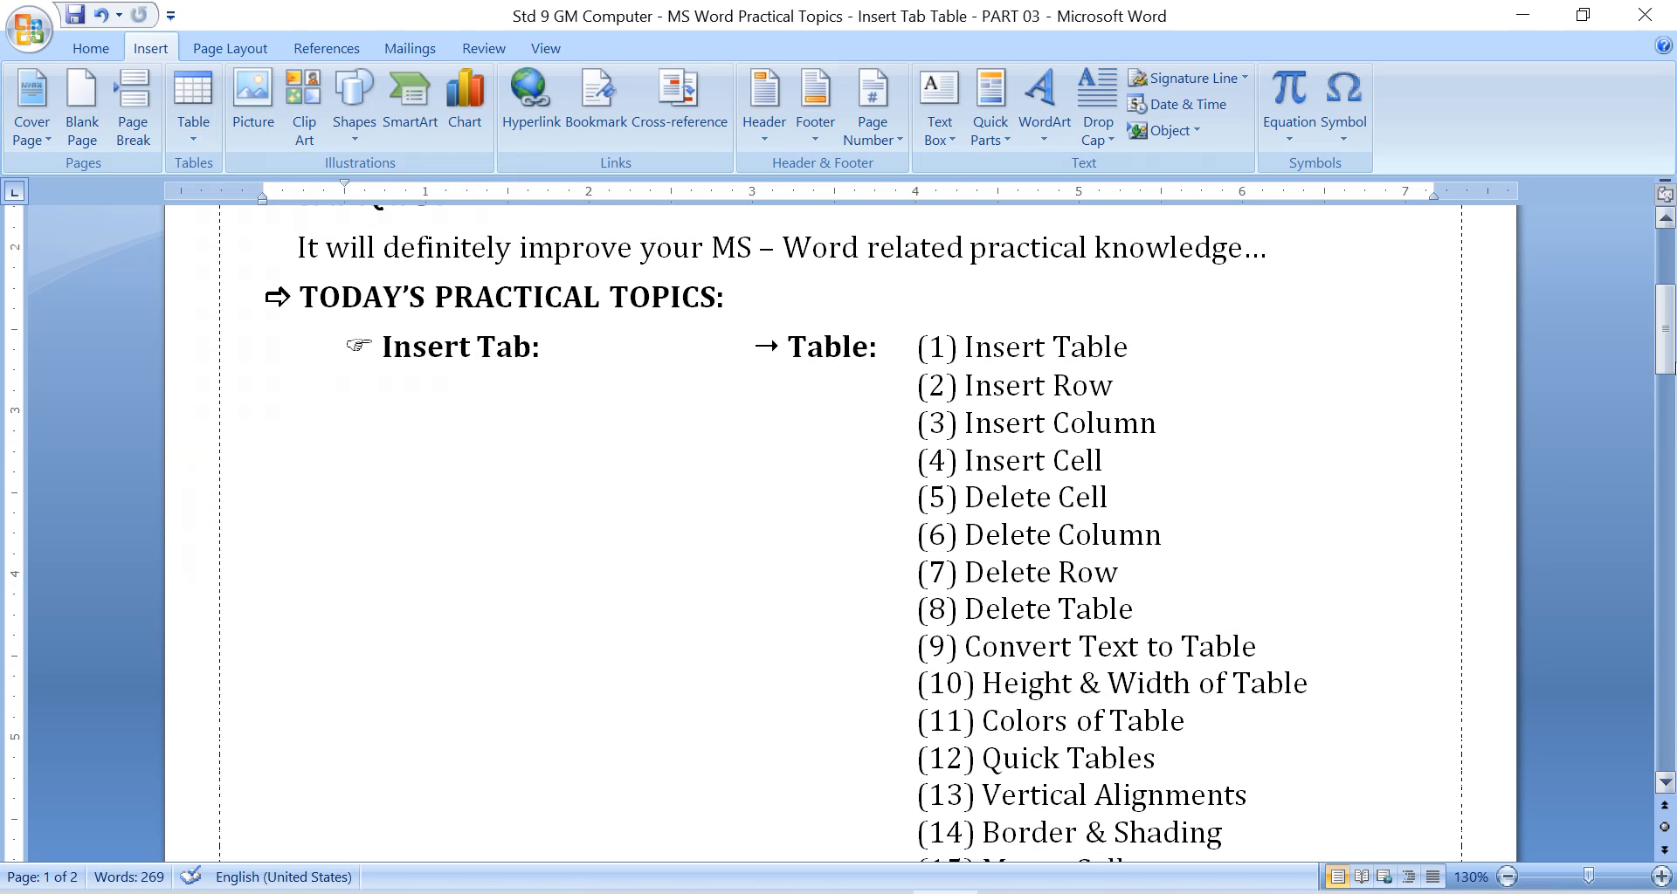
{"action": "scroll", "coordinate": [1351, 374], "scroll_direction": "down", "scroll_amount": 2}
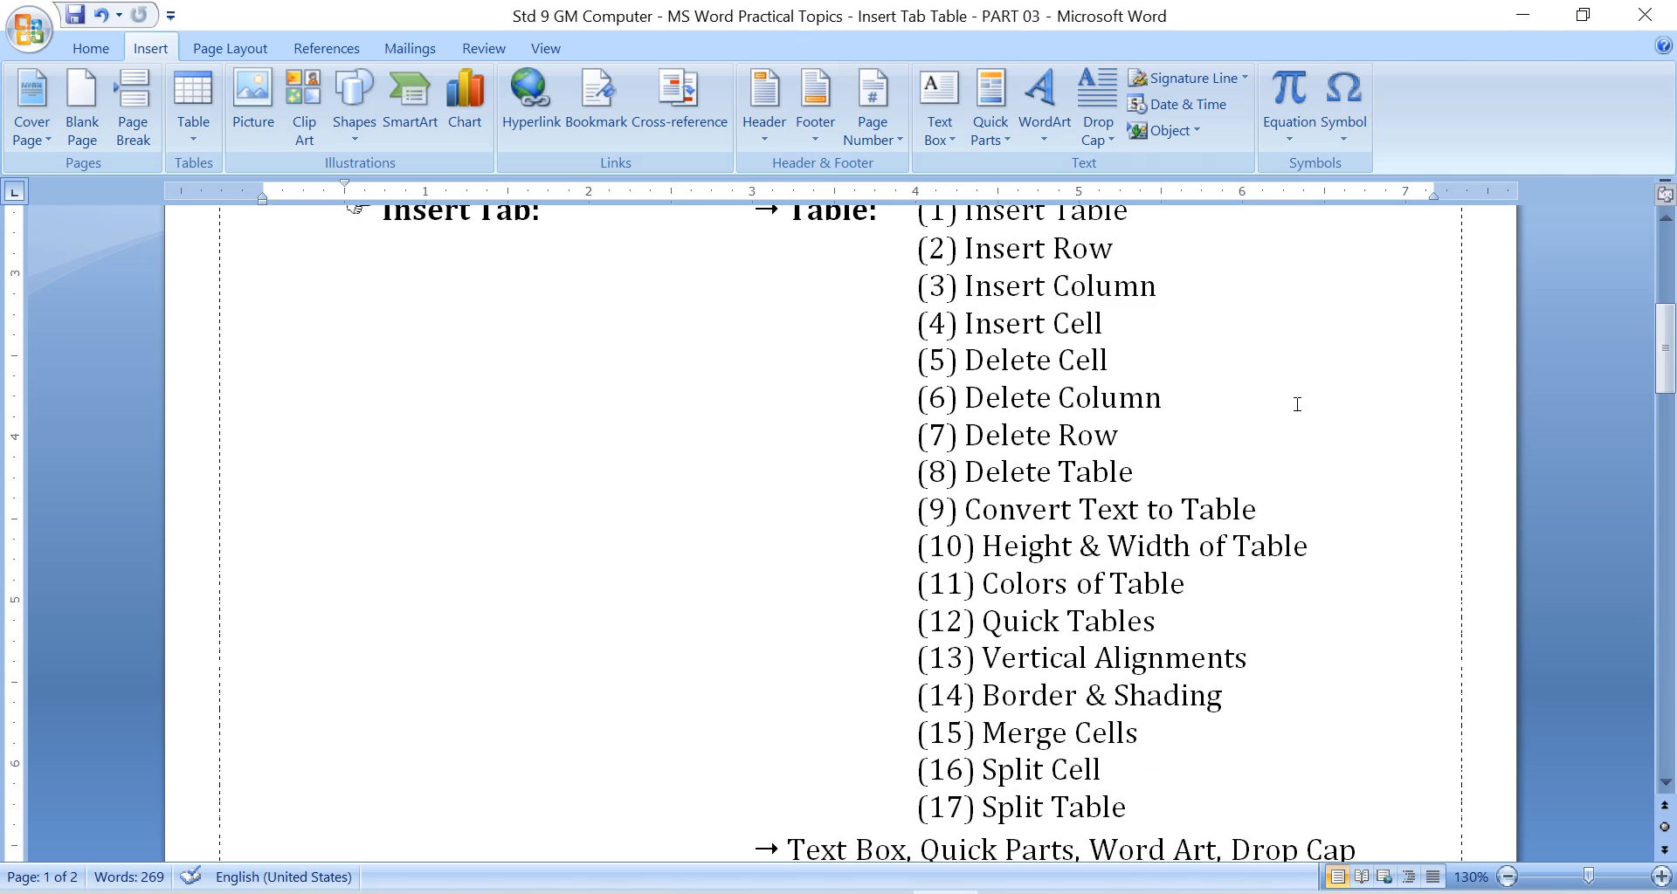
{"action": "left_click", "coordinate": [1120, 368]}
{"action": "scroll", "coordinate": [1636, 382], "scroll_direction": "down", "scroll_amount": 2}
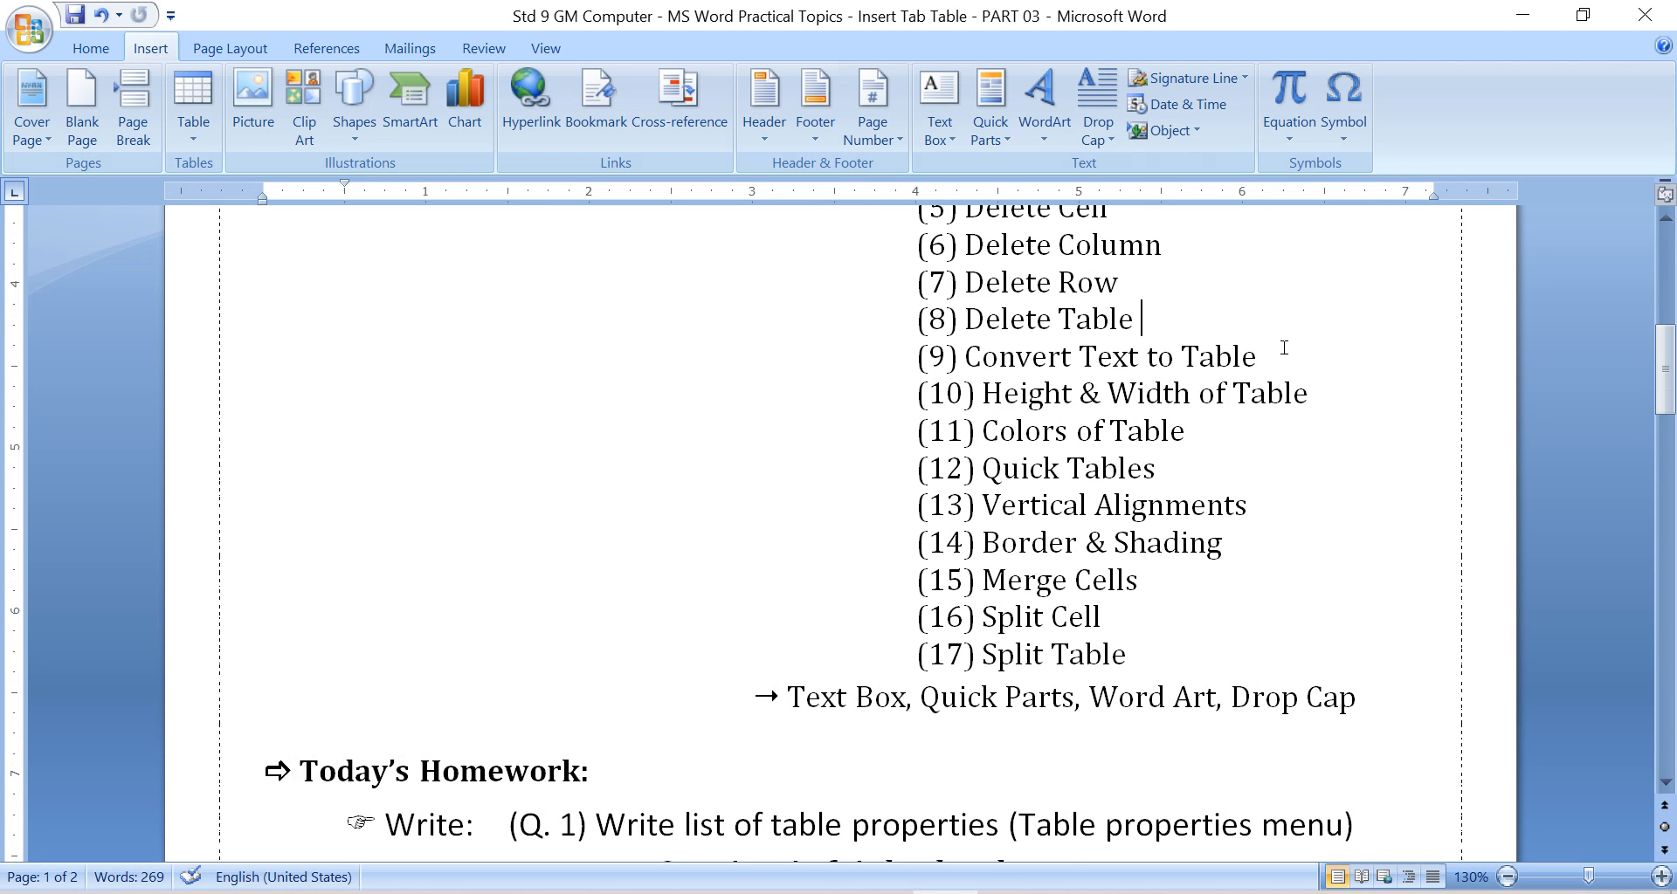
{"action": "left_click_drag", "start_coordinate": [964, 356], "coordinate": [1261, 356]}
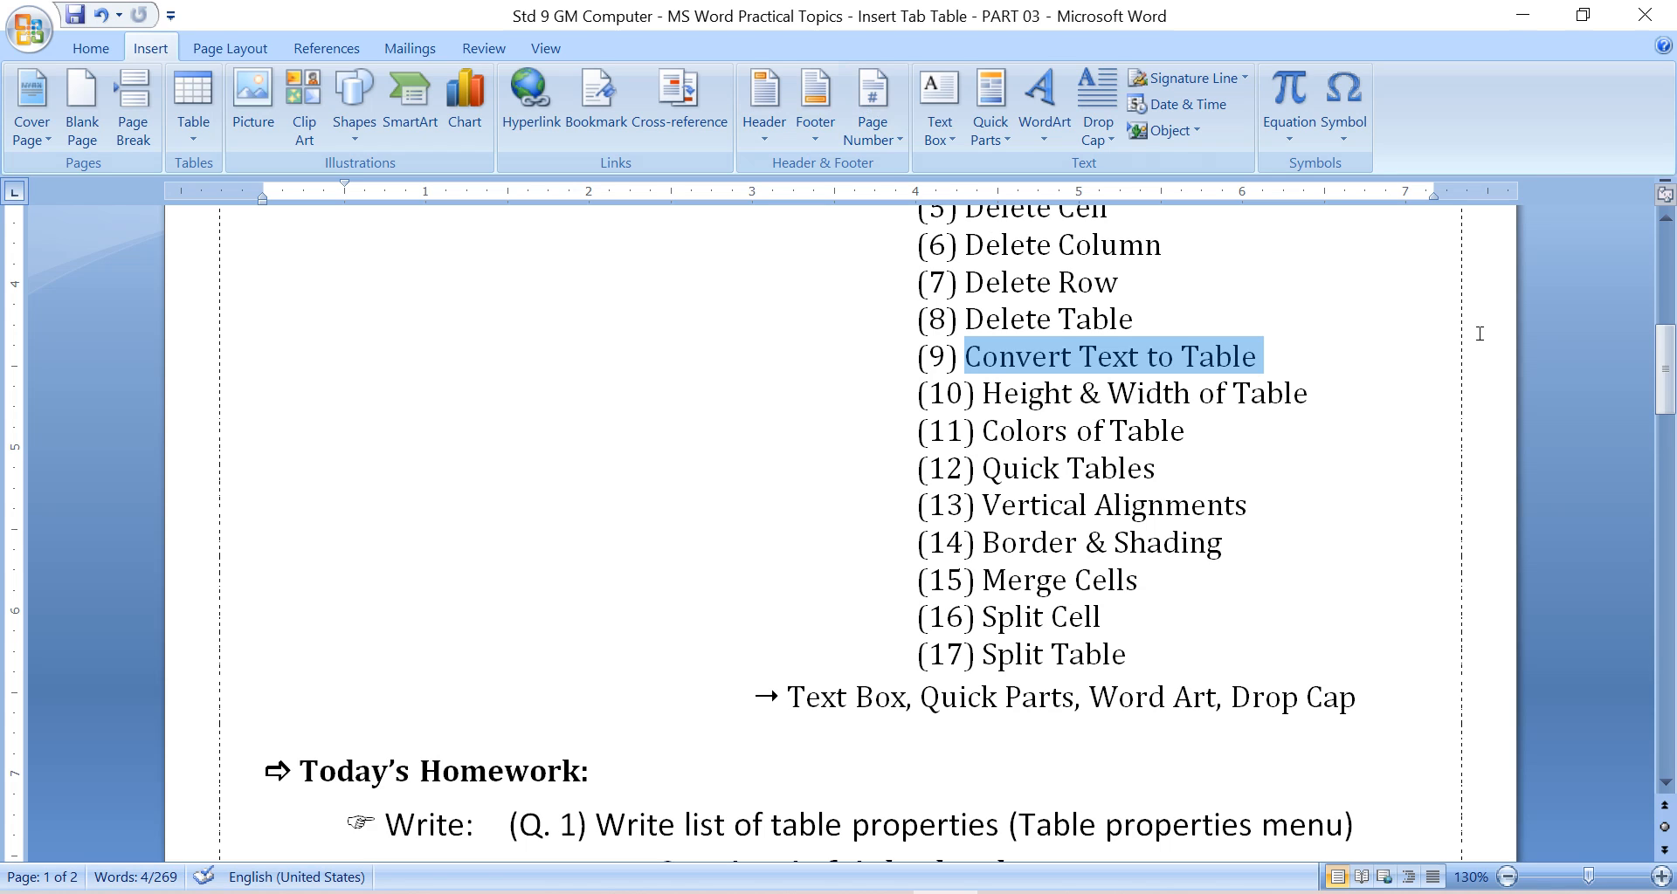
{"action": "left_click", "coordinate": [194, 144]}
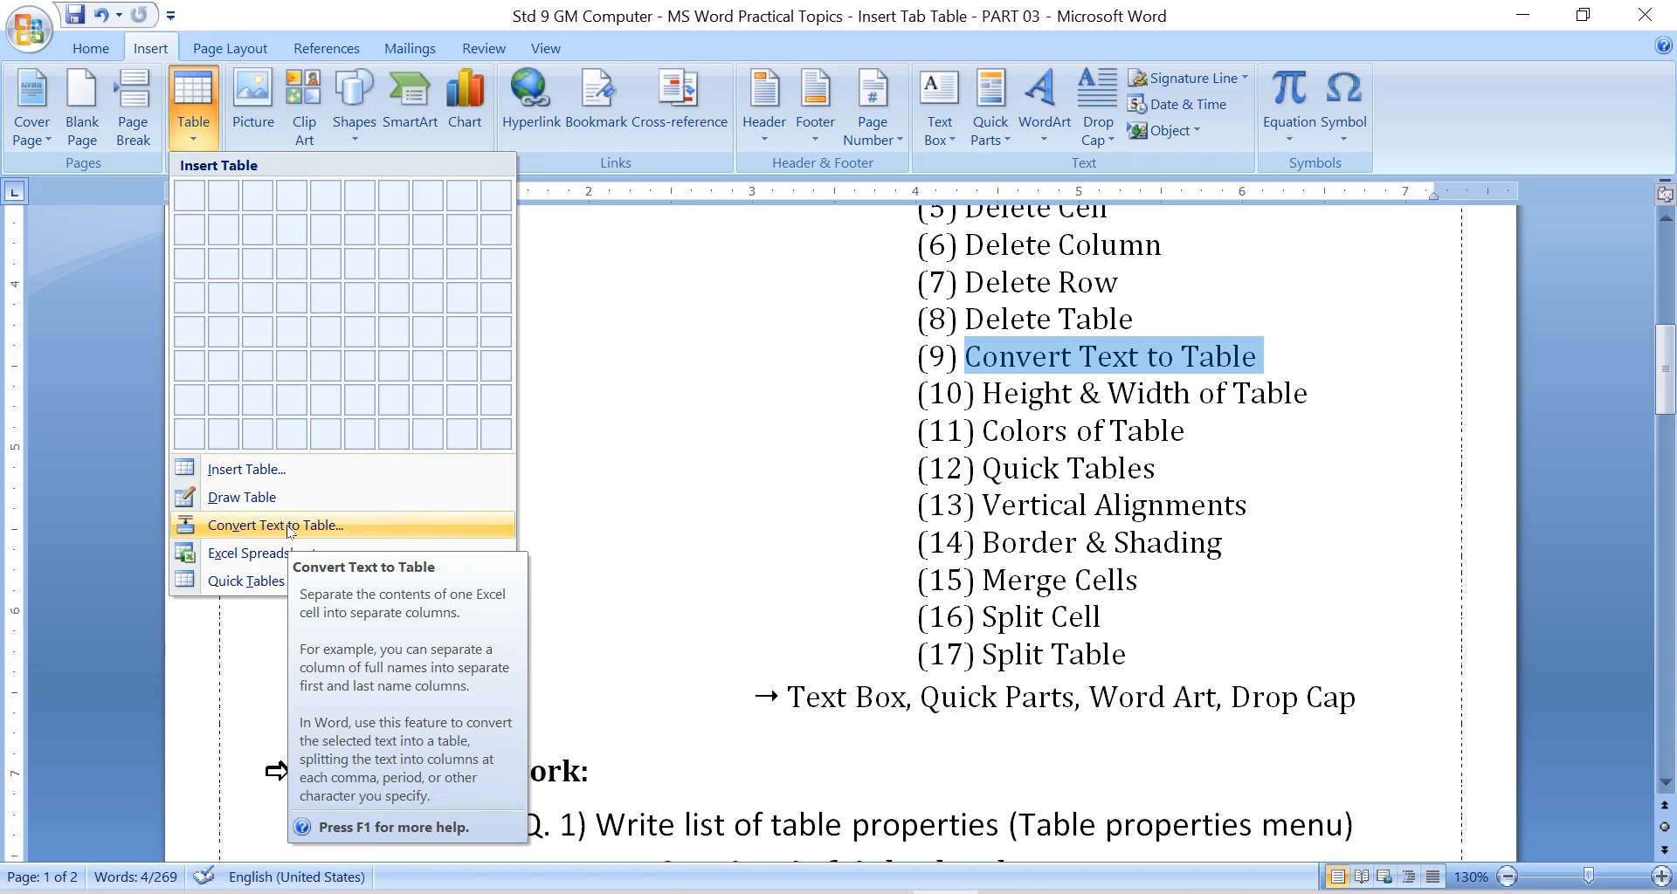
{"action": "left_click", "coordinate": [1351, 408]}
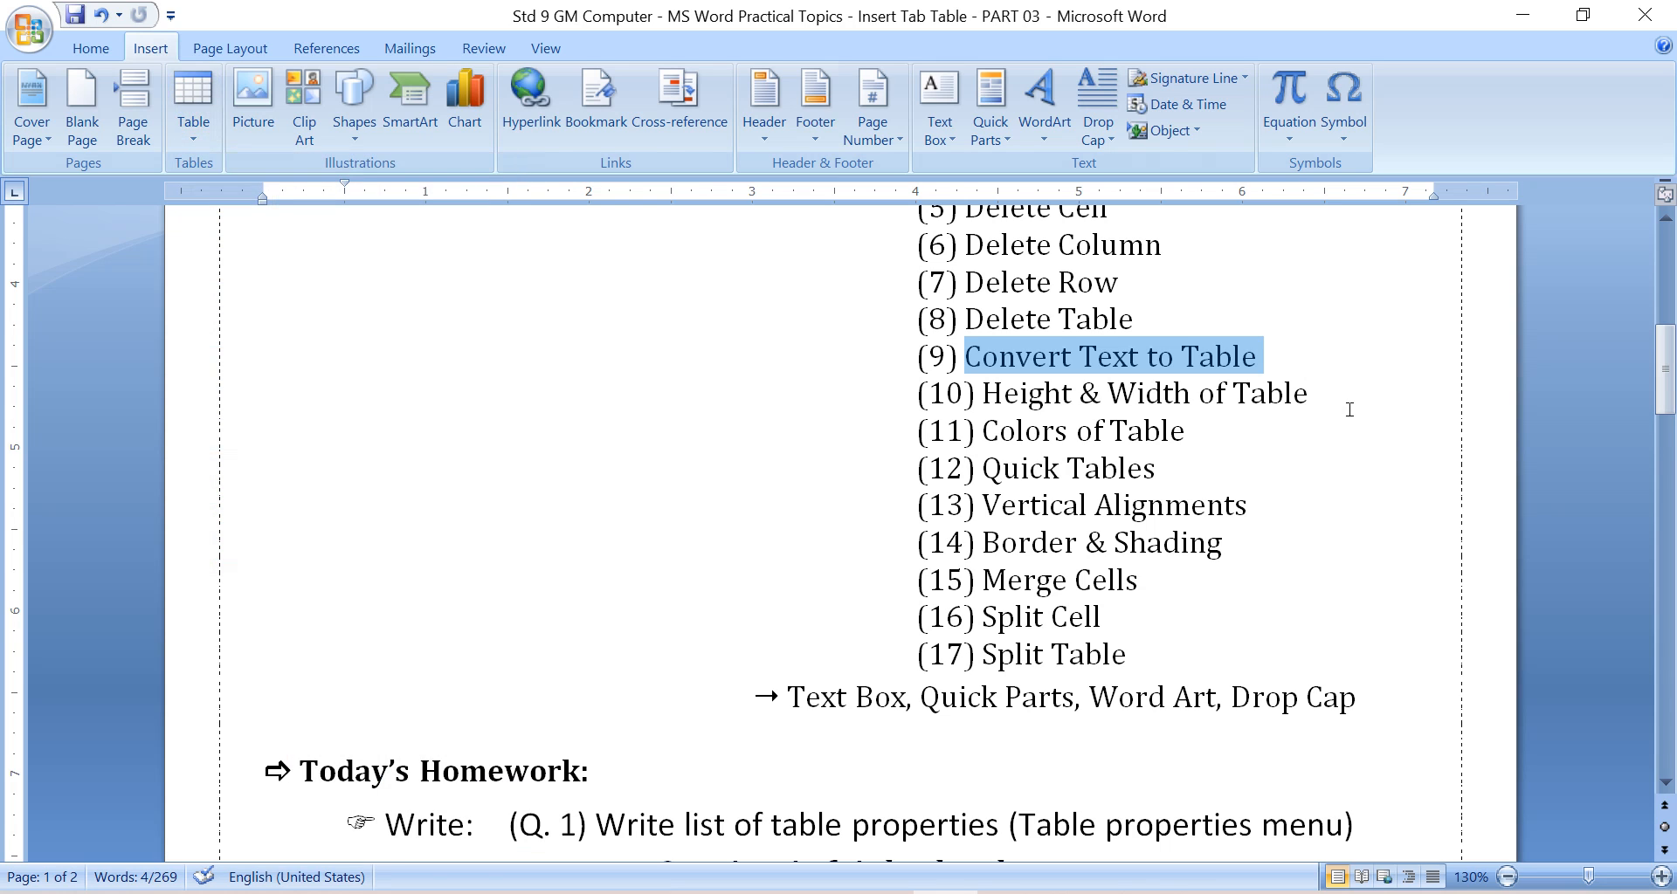
{"action": "left_click", "coordinate": [1350, 408]}
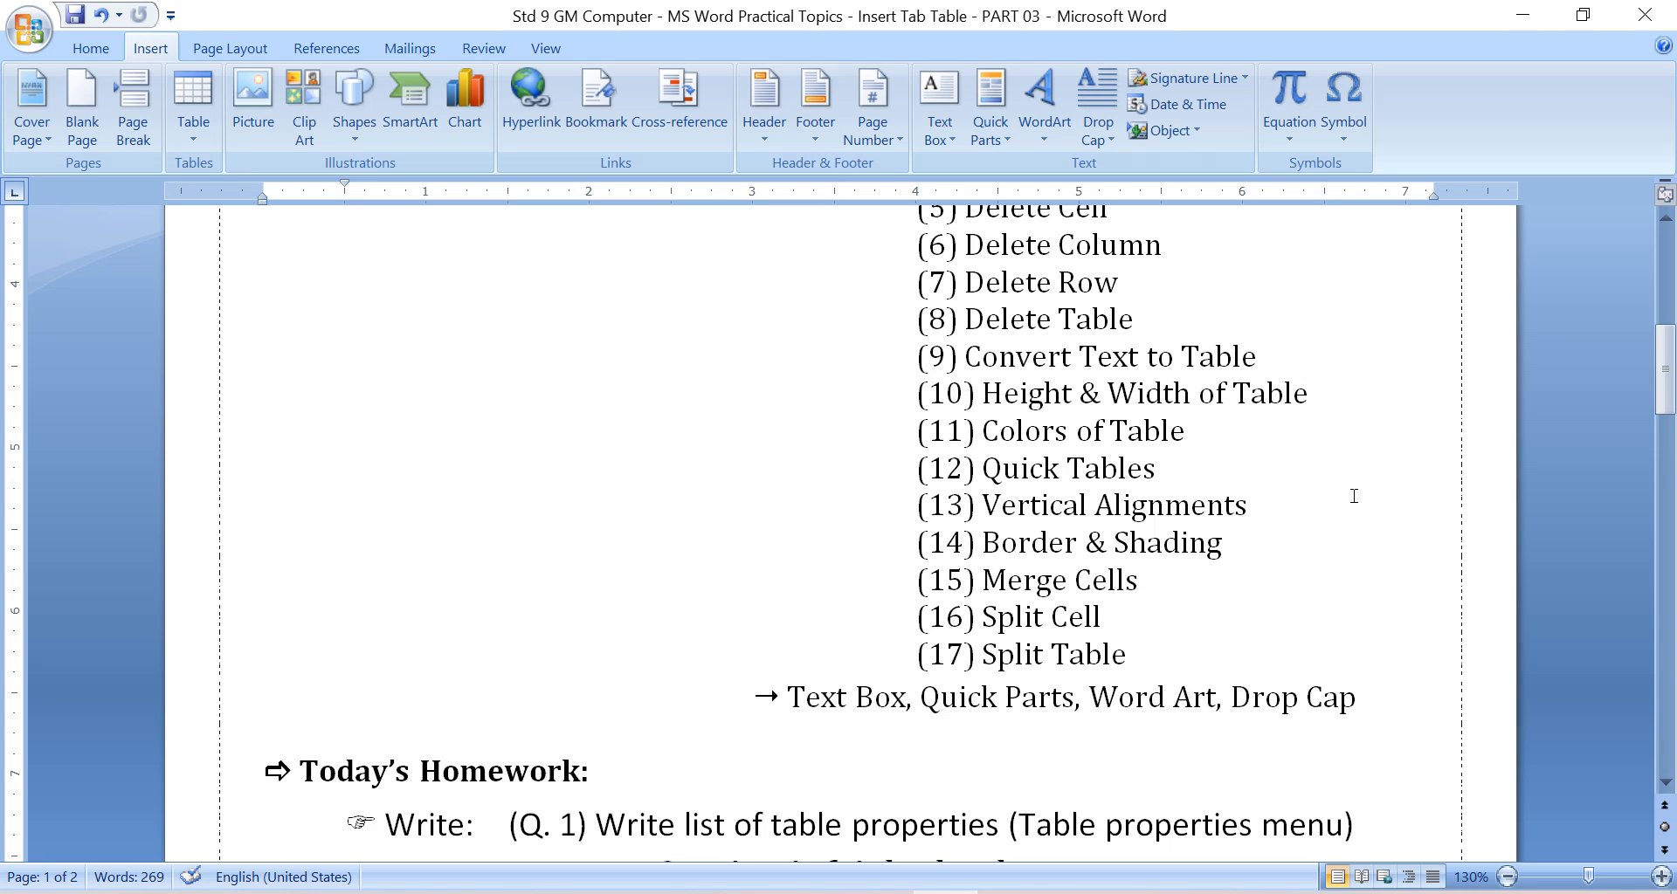
Read the table topics from Height & Width of Table through Border & Shading.
{"action": "left_click", "coordinate": [1231, 438]}
{"action": "left_click_drag", "start_coordinate": [1665, 372], "coordinate": [1666, 382]}
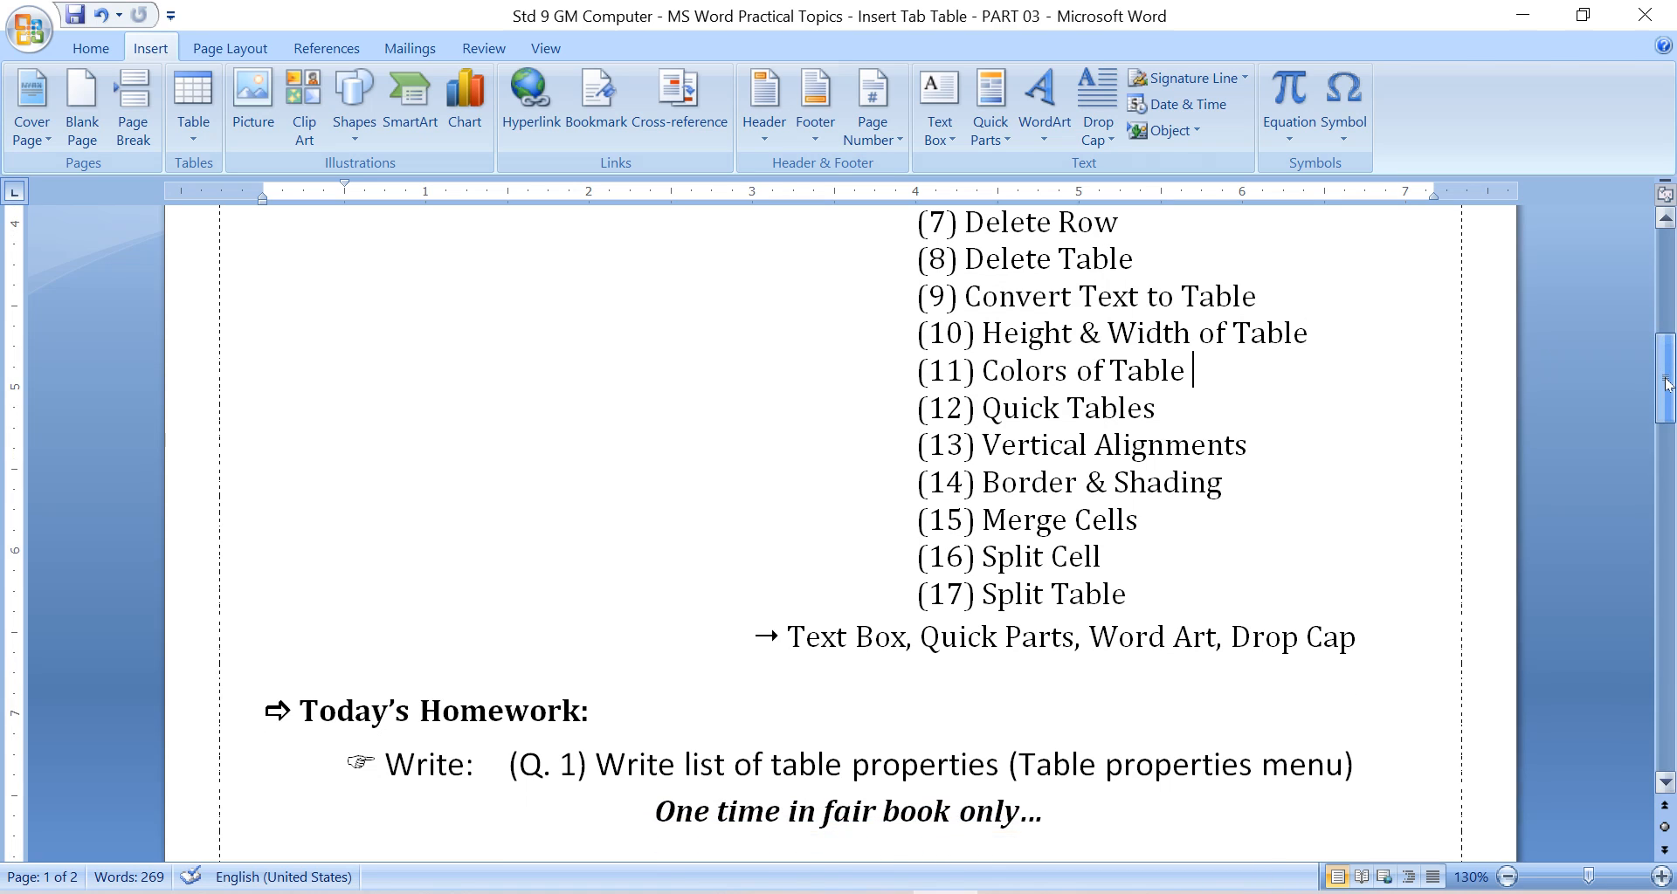
{"action": "left_click", "coordinate": [1209, 418]}
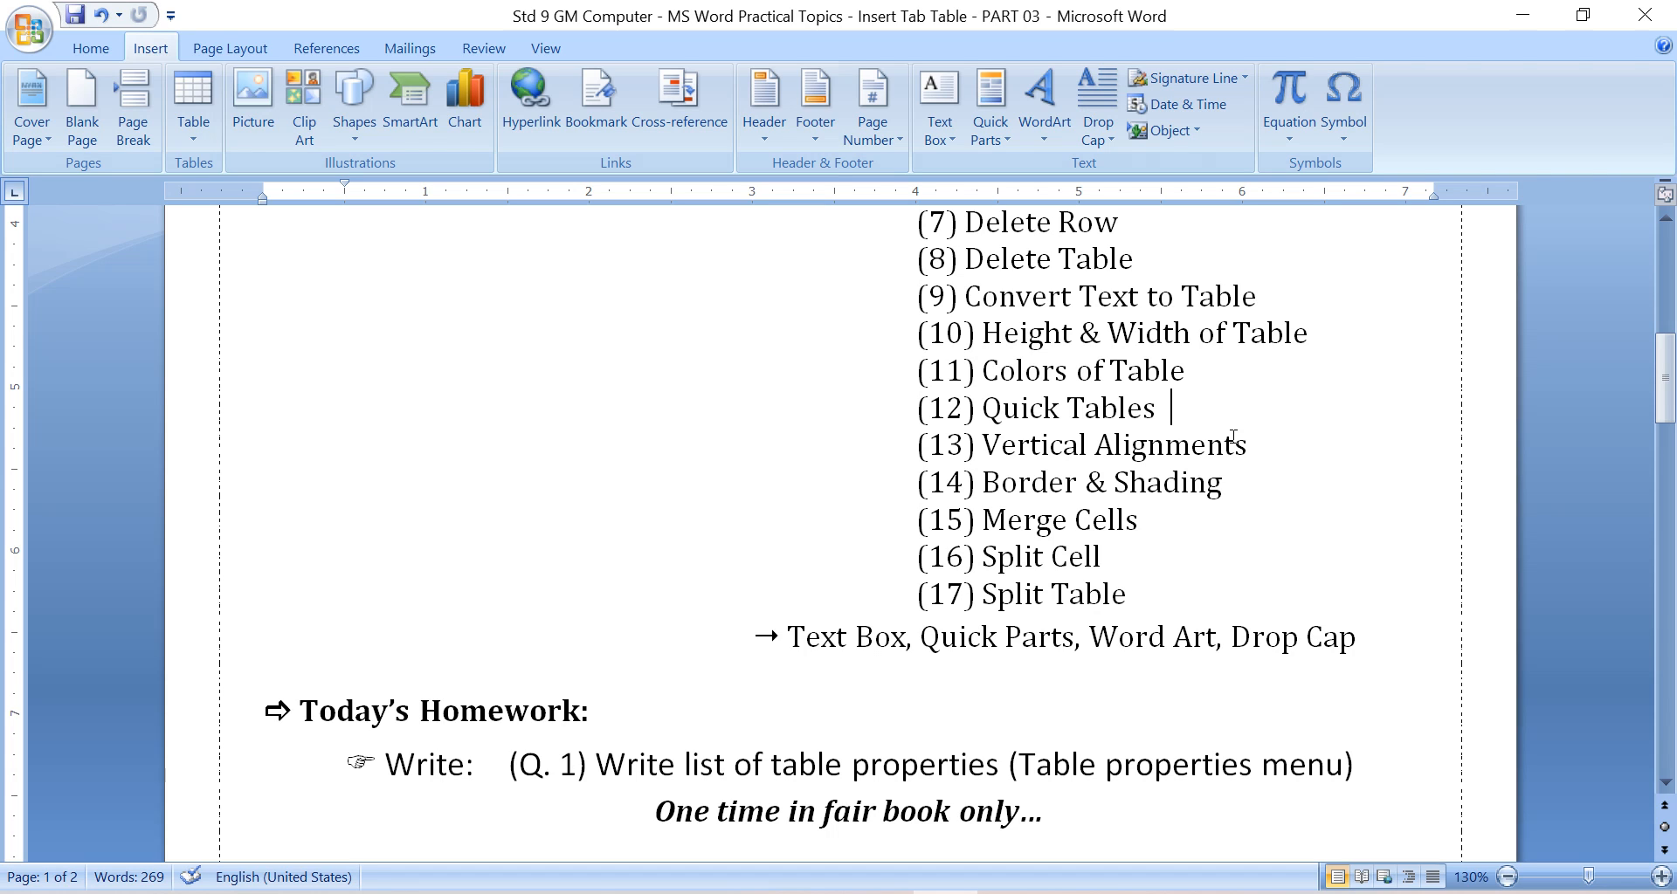
{"action": "left_click", "coordinate": [1166, 415]}
{"action": "left_click", "coordinate": [1257, 444]}
{"action": "left_click_drag", "start_coordinate": [983, 446], "coordinate": [1258, 445]}
{"action": "left_click_drag", "start_coordinate": [983, 482], "coordinate": [1137, 481]}
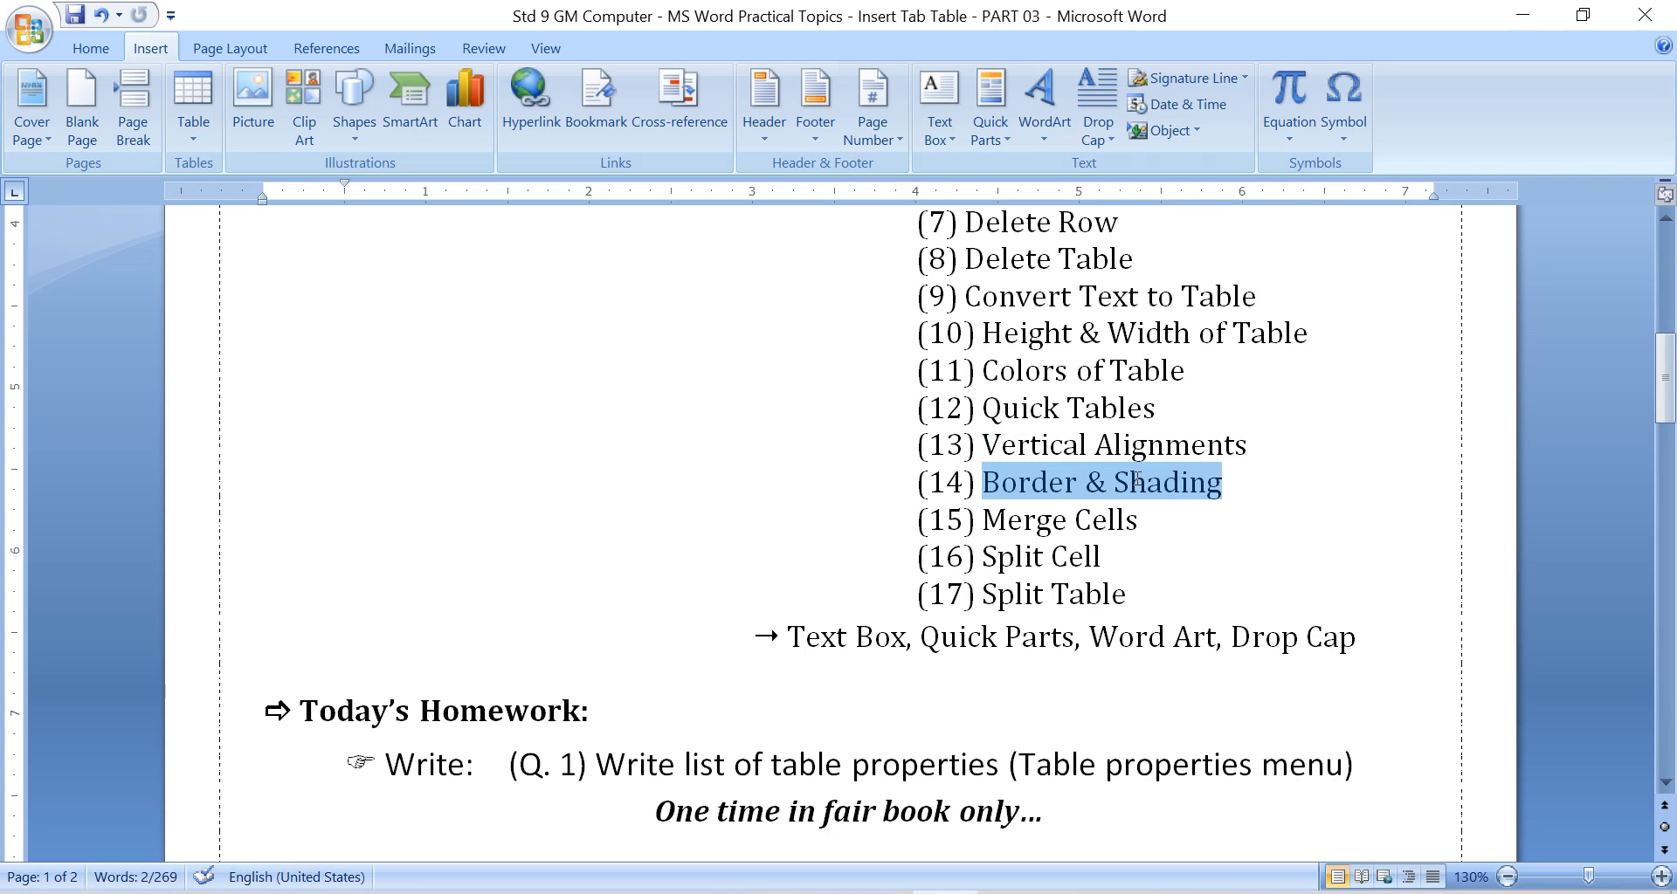
{"action": "left_click", "coordinate": [1093, 517]}
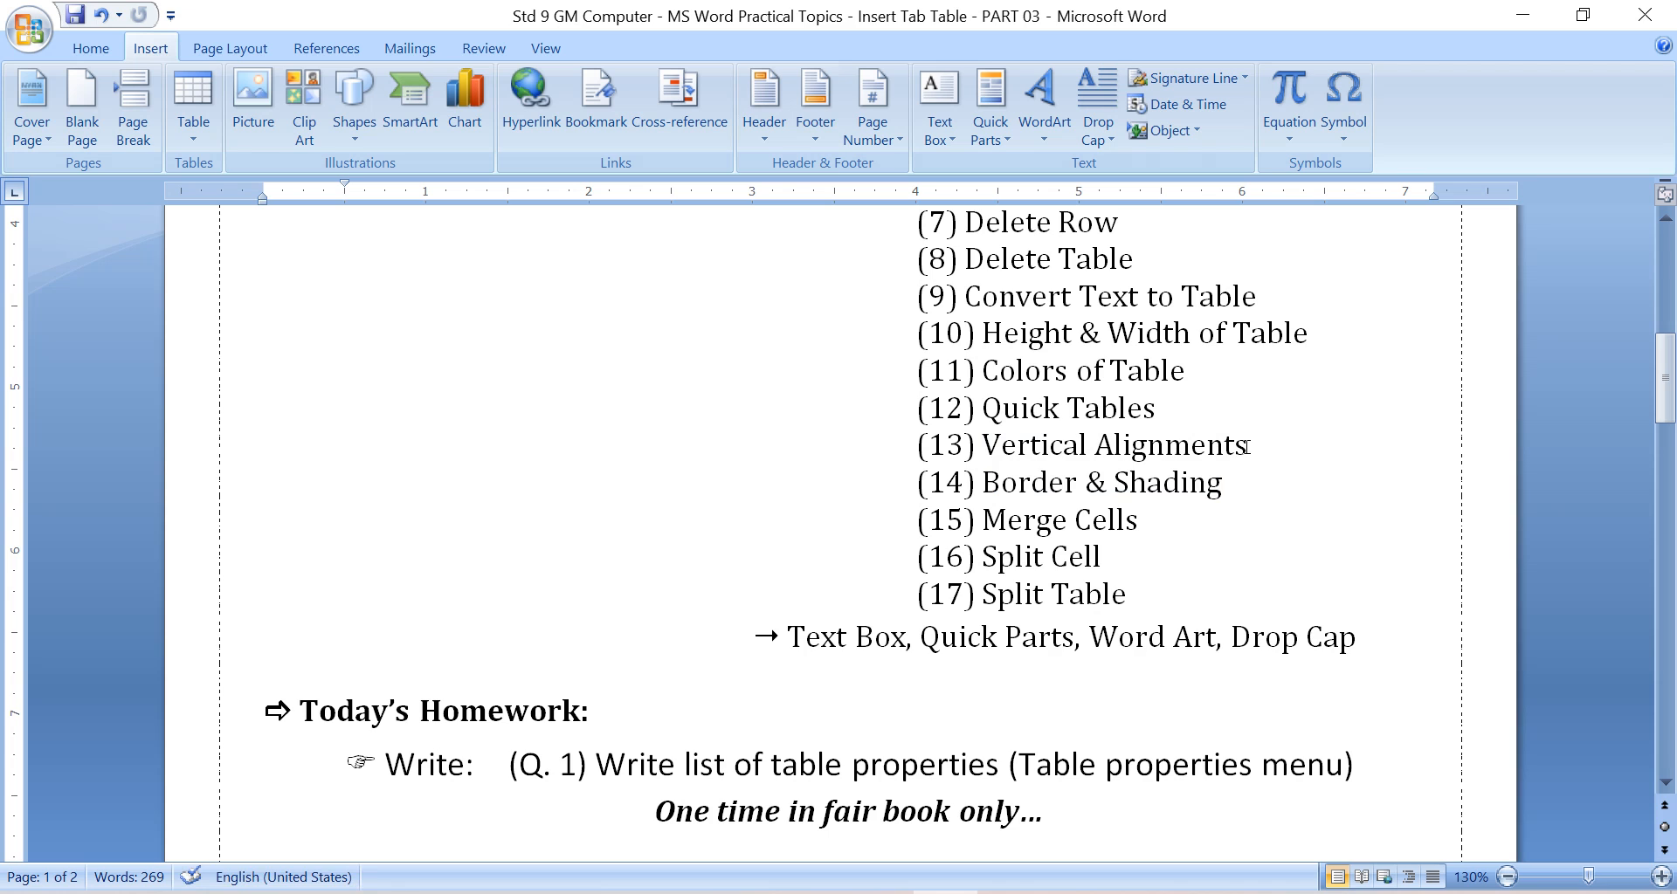
{"action": "left_click", "coordinate": [1265, 462]}
{"action": "left_click_drag", "start_coordinate": [1667, 384], "coordinate": [1668, 397]}
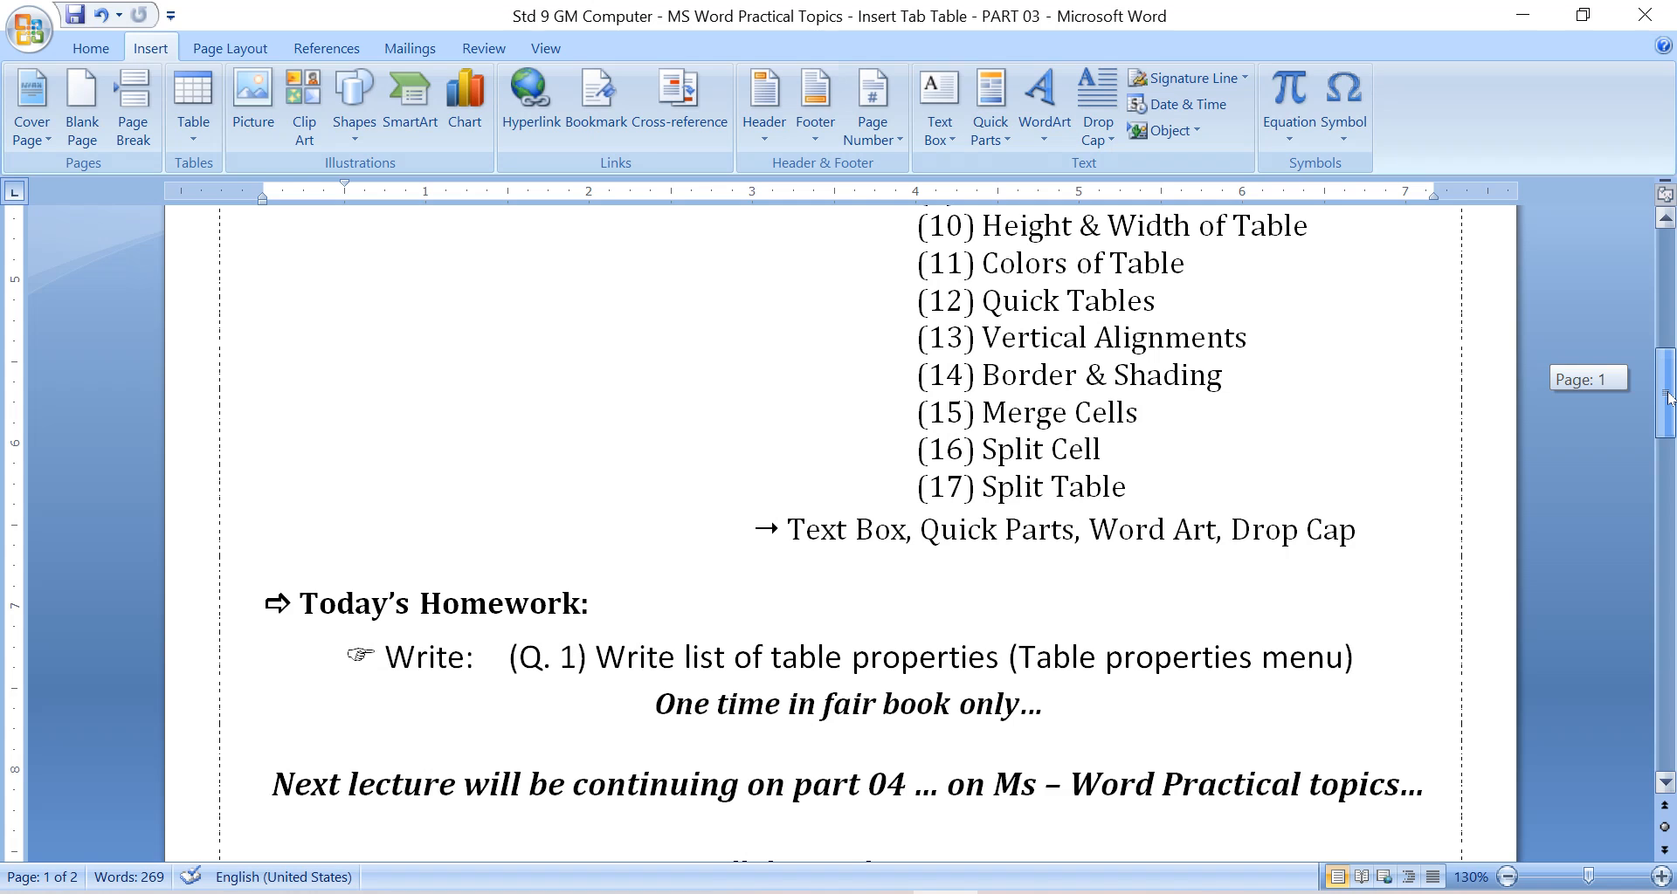
{"action": "left_click", "coordinate": [1239, 376]}
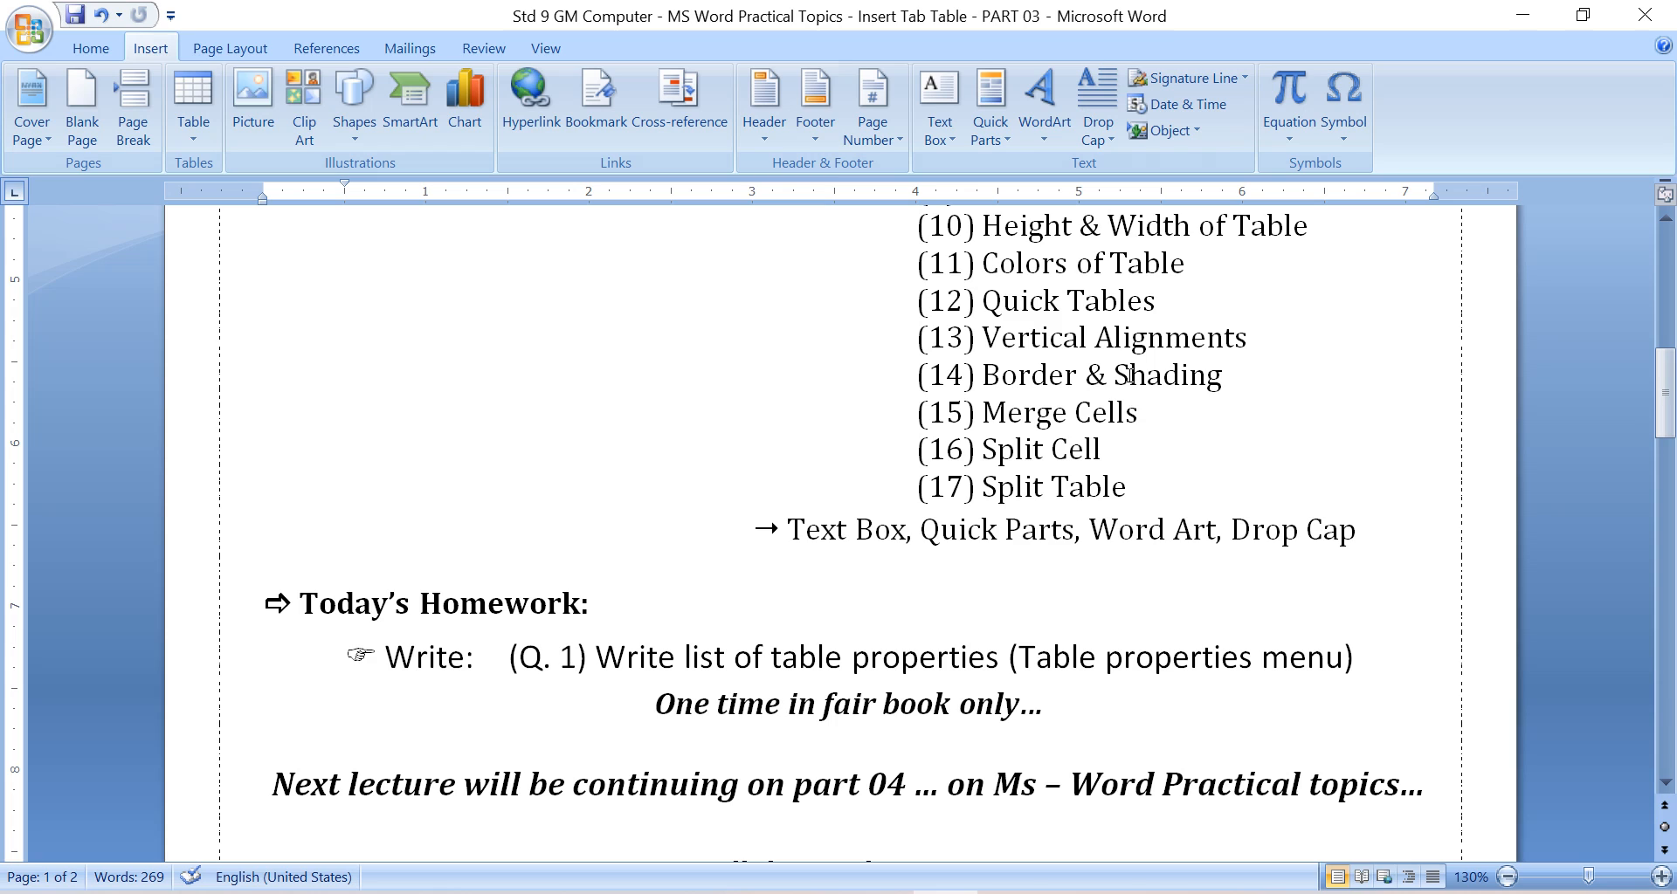
{"action": "left_click", "coordinate": [1234, 389]}
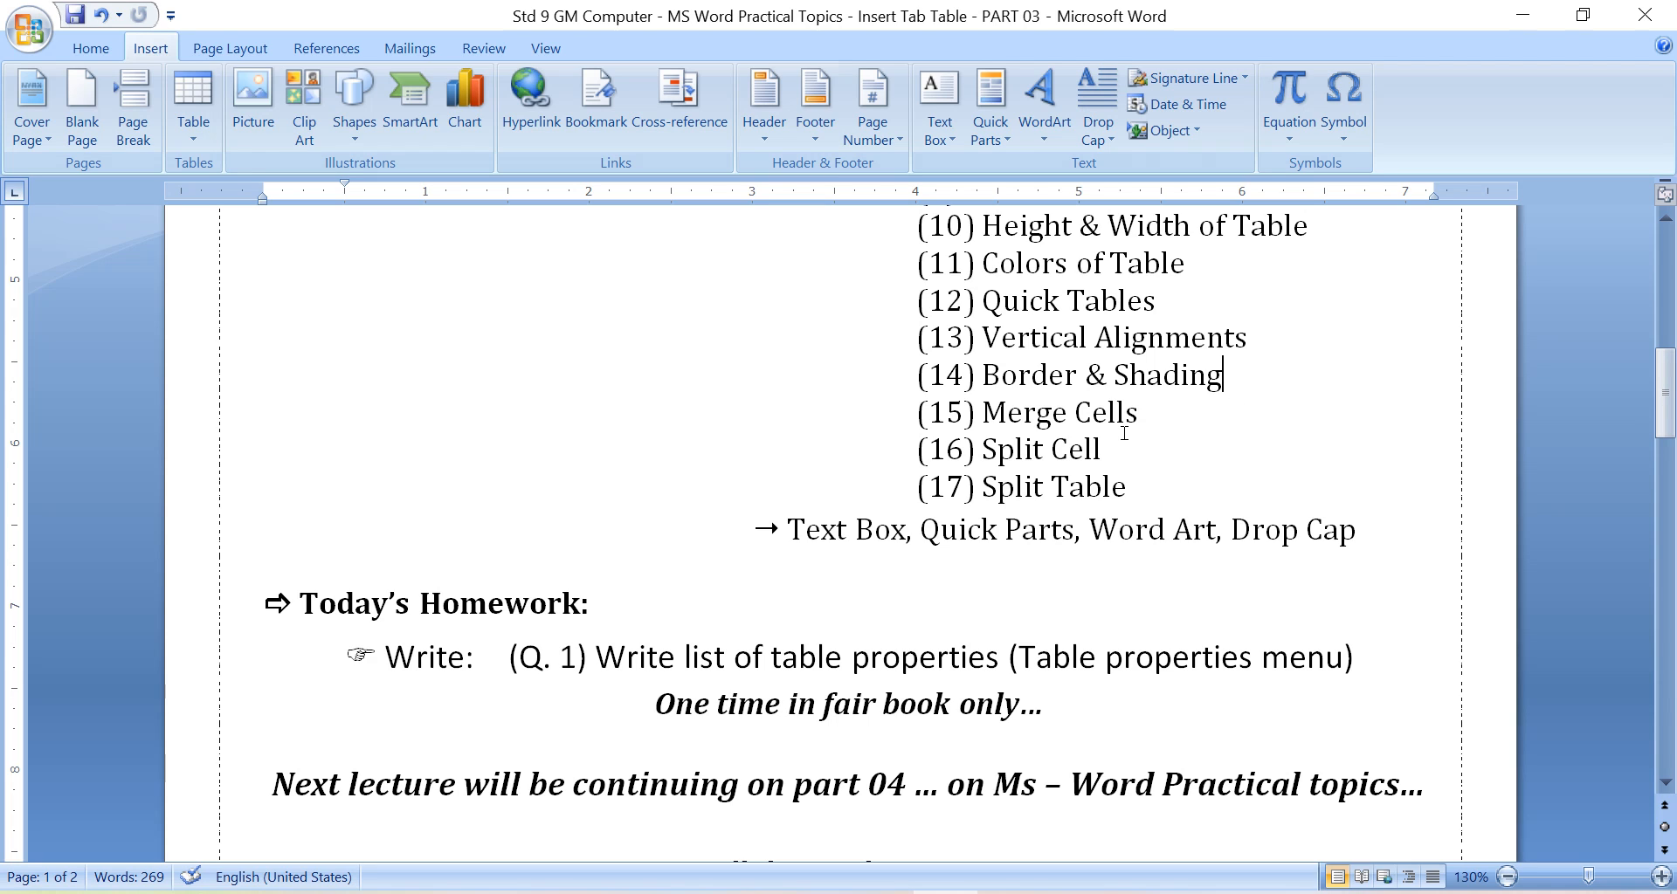
Review the Merge Cells, Split Cell and Split Table topics, and view the homework section below the list.
{"action": "left_click_drag", "start_coordinate": [984, 412], "coordinate": [1096, 414]}
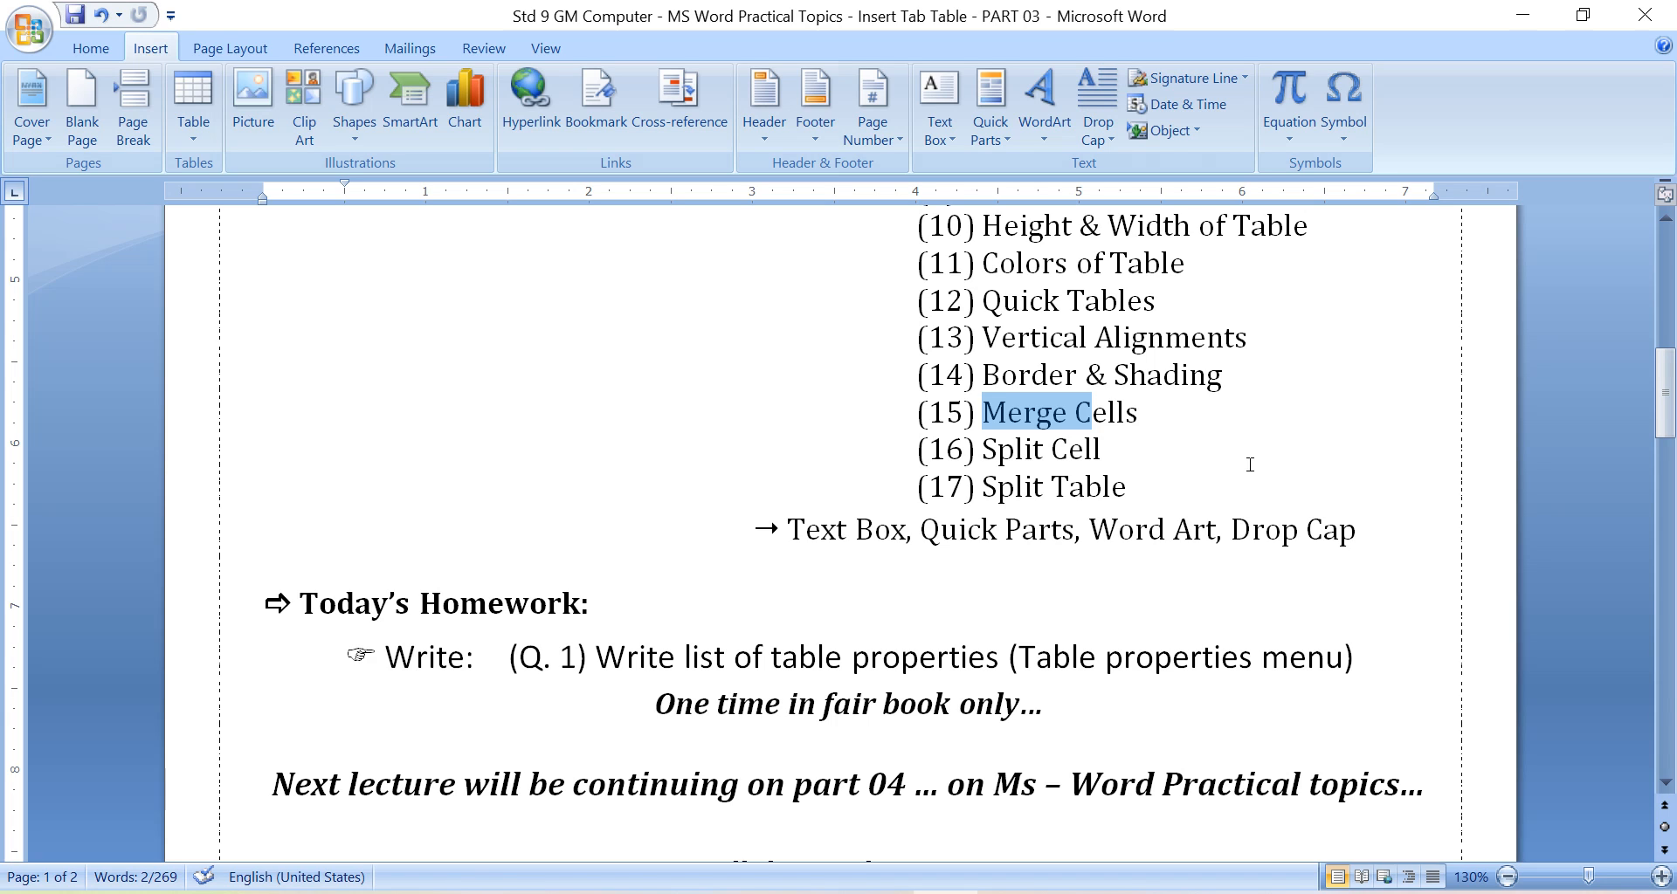
{"action": "left_click", "coordinate": [1189, 430]}
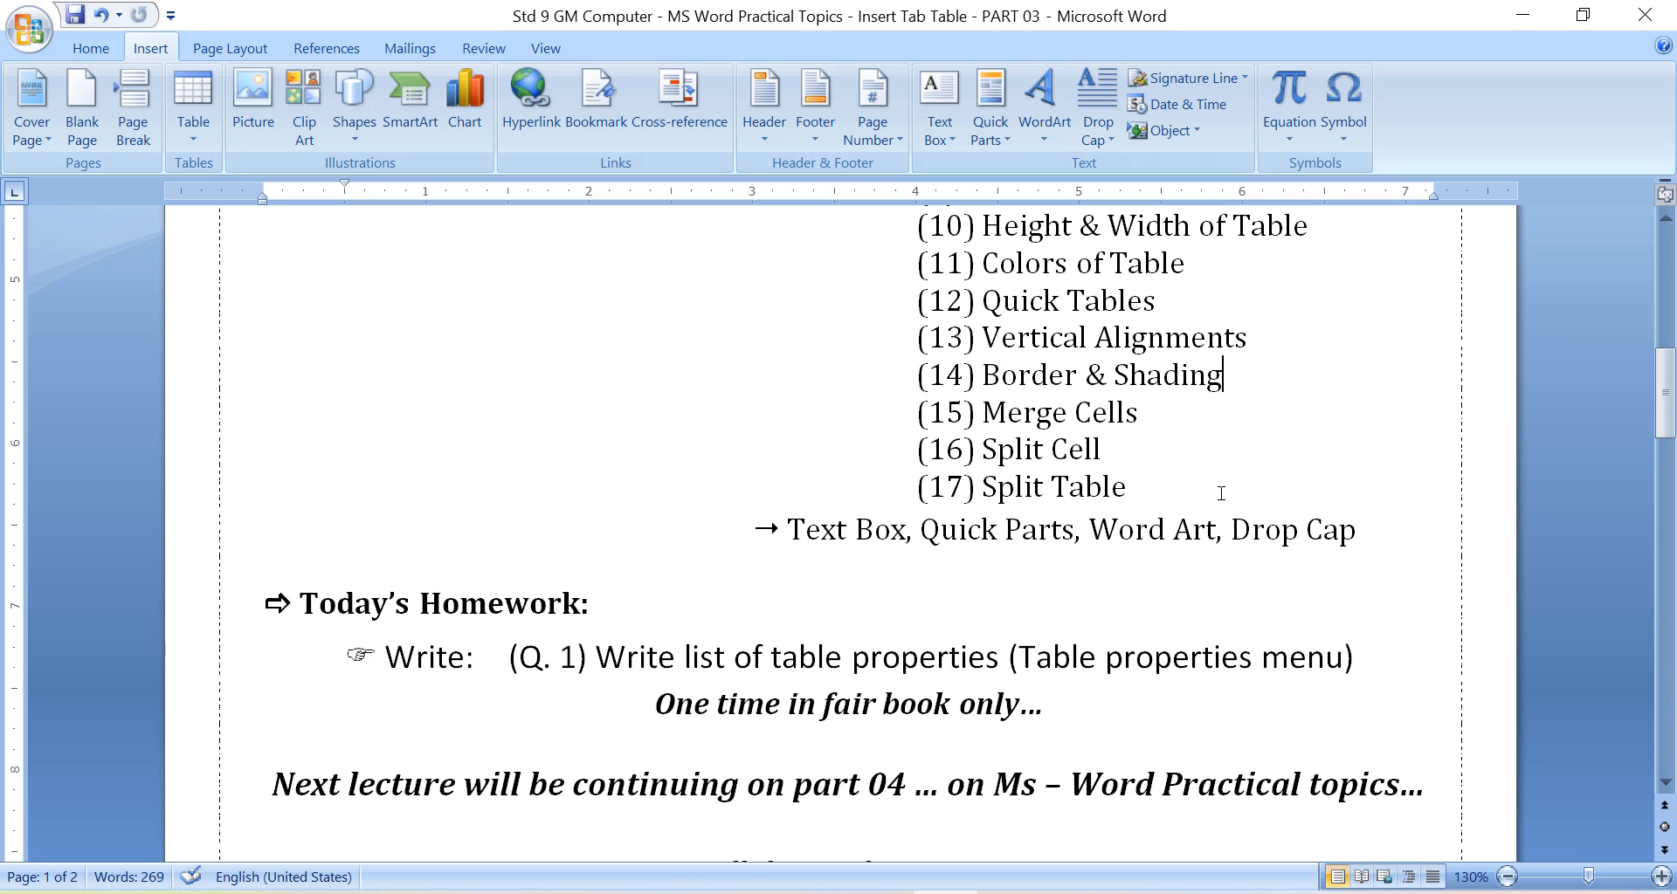
{"action": "left_click_drag", "start_coordinate": [917, 412], "coordinate": [1046, 411]}
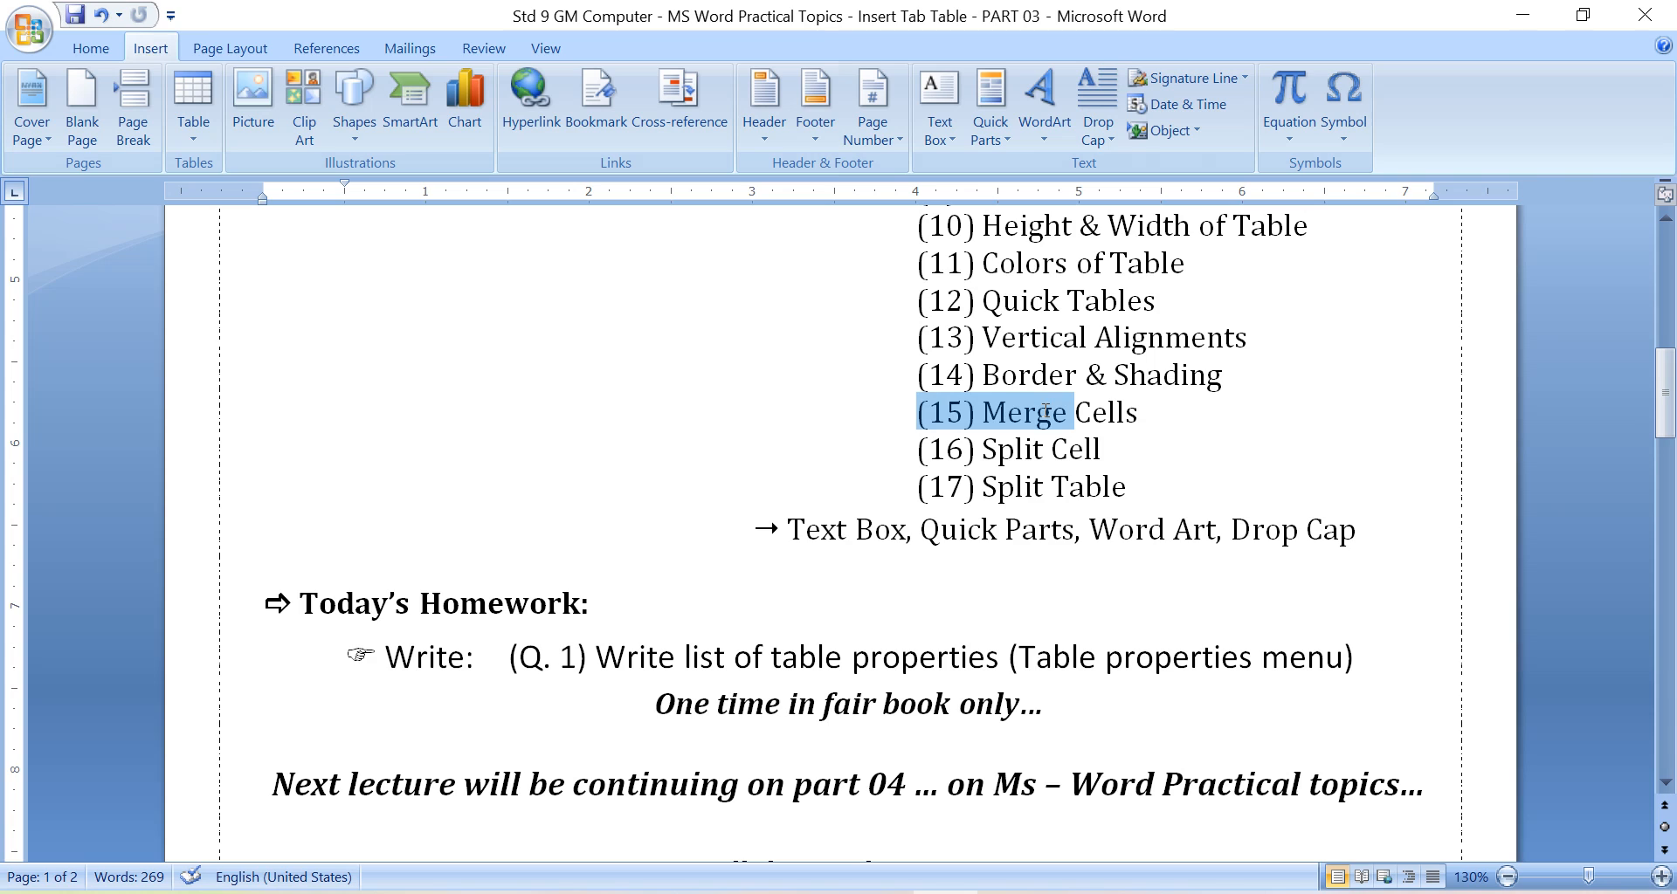
{"action": "left_click", "coordinate": [1013, 444]}
{"action": "left_click_drag", "start_coordinate": [917, 412], "coordinate": [1126, 450]}
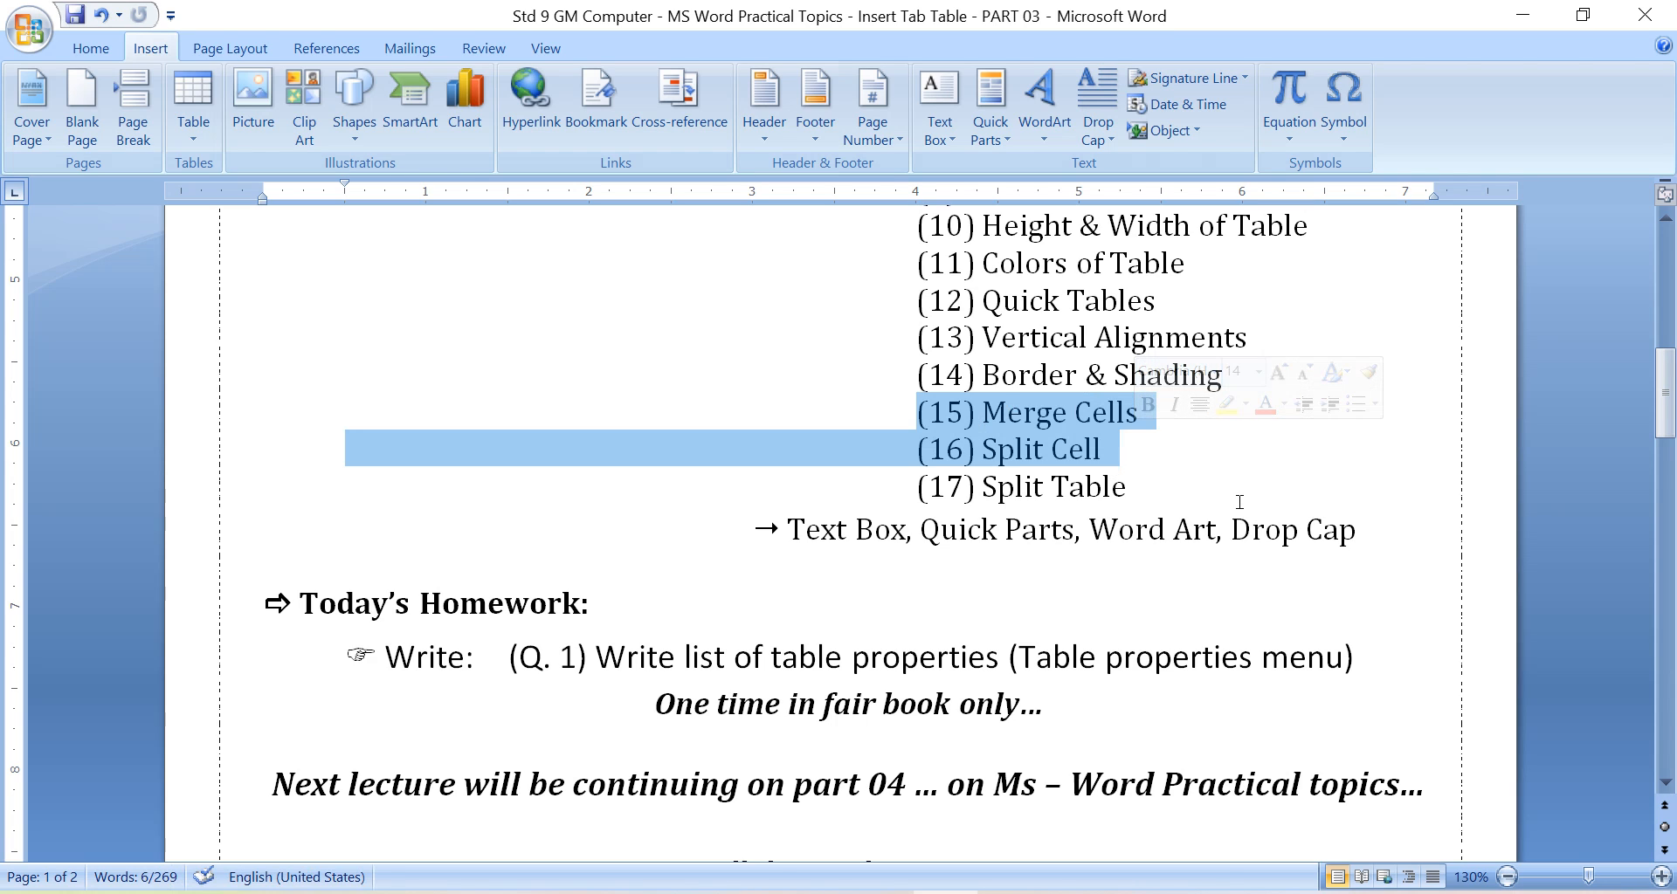
{"action": "left_click", "coordinate": [1205, 476]}
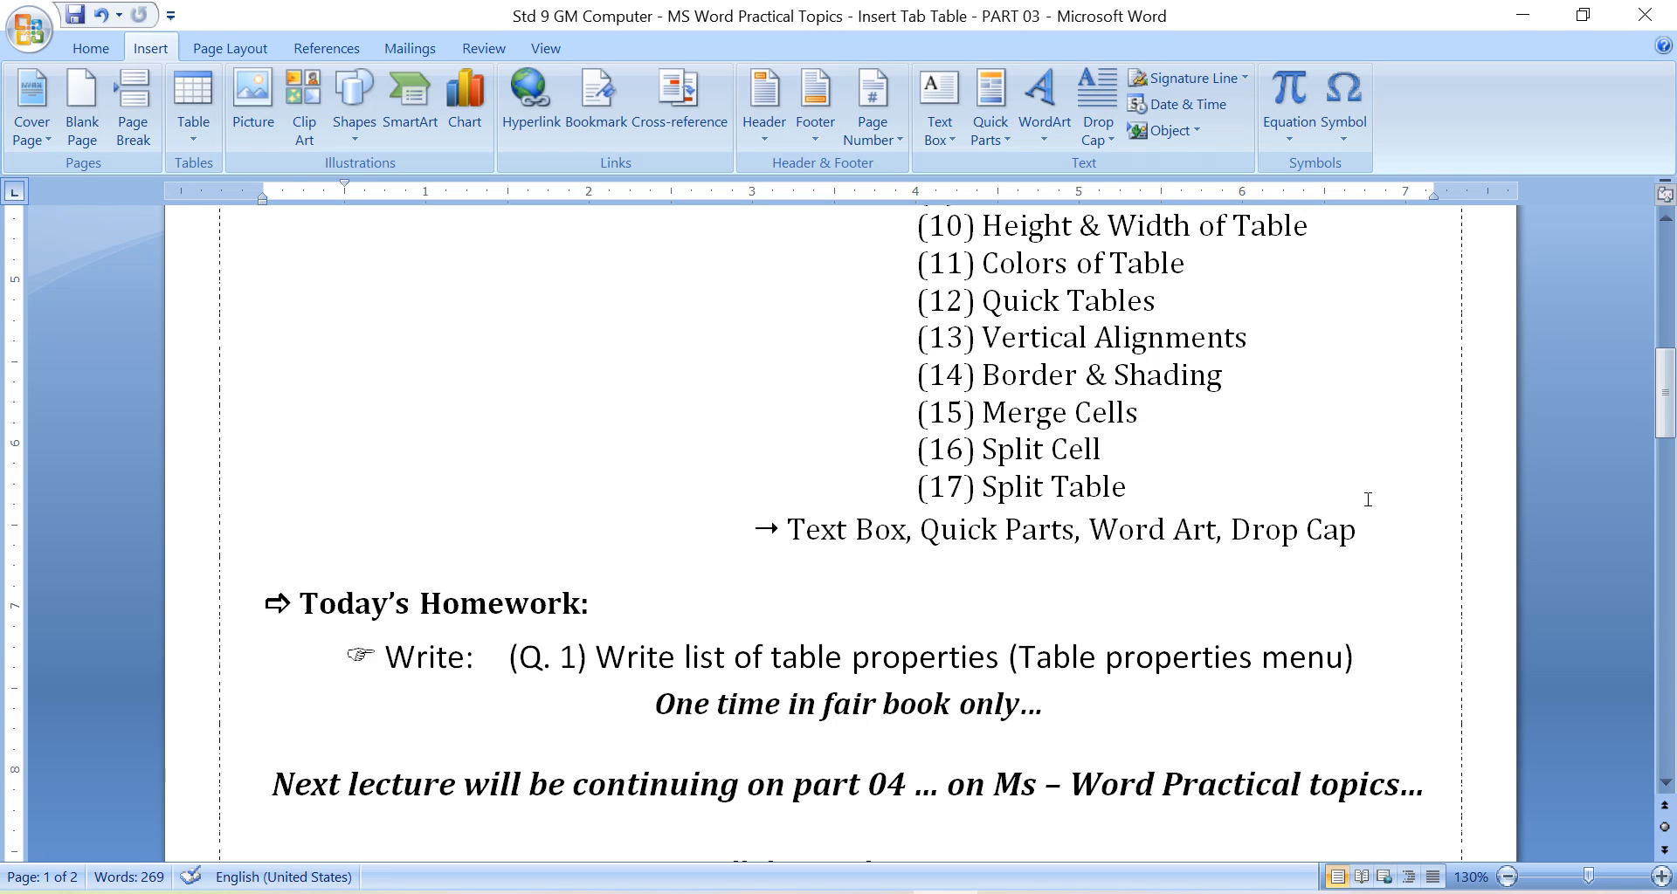
{"action": "left_click_drag", "start_coordinate": [981, 487], "coordinate": [1026, 486]}
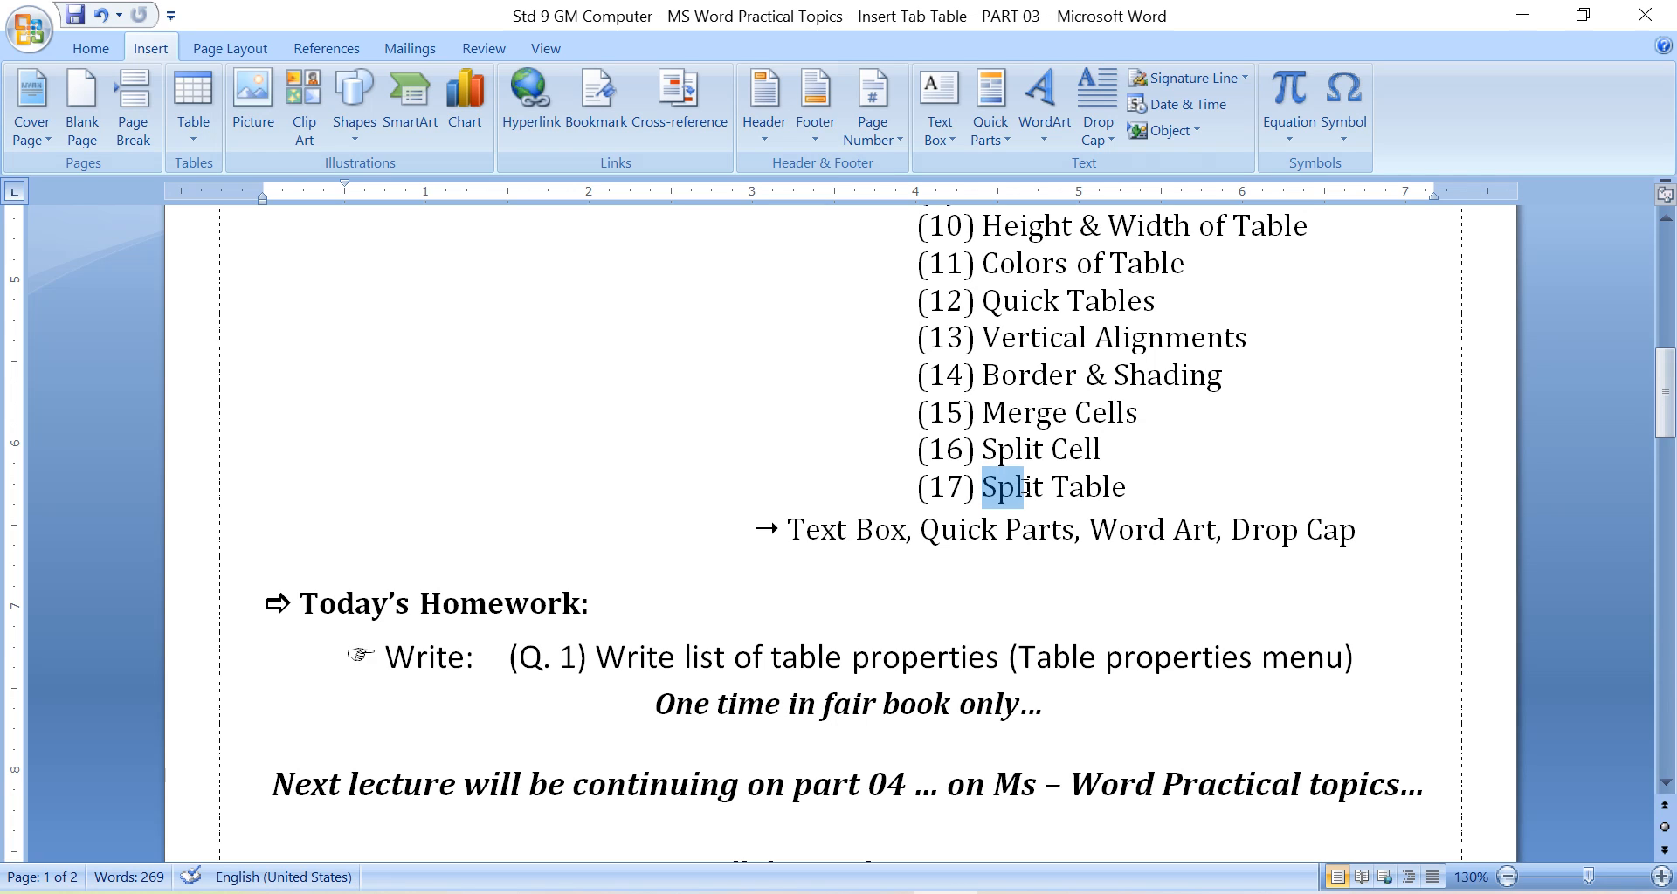
{"action": "left_click", "coordinate": [1140, 487]}
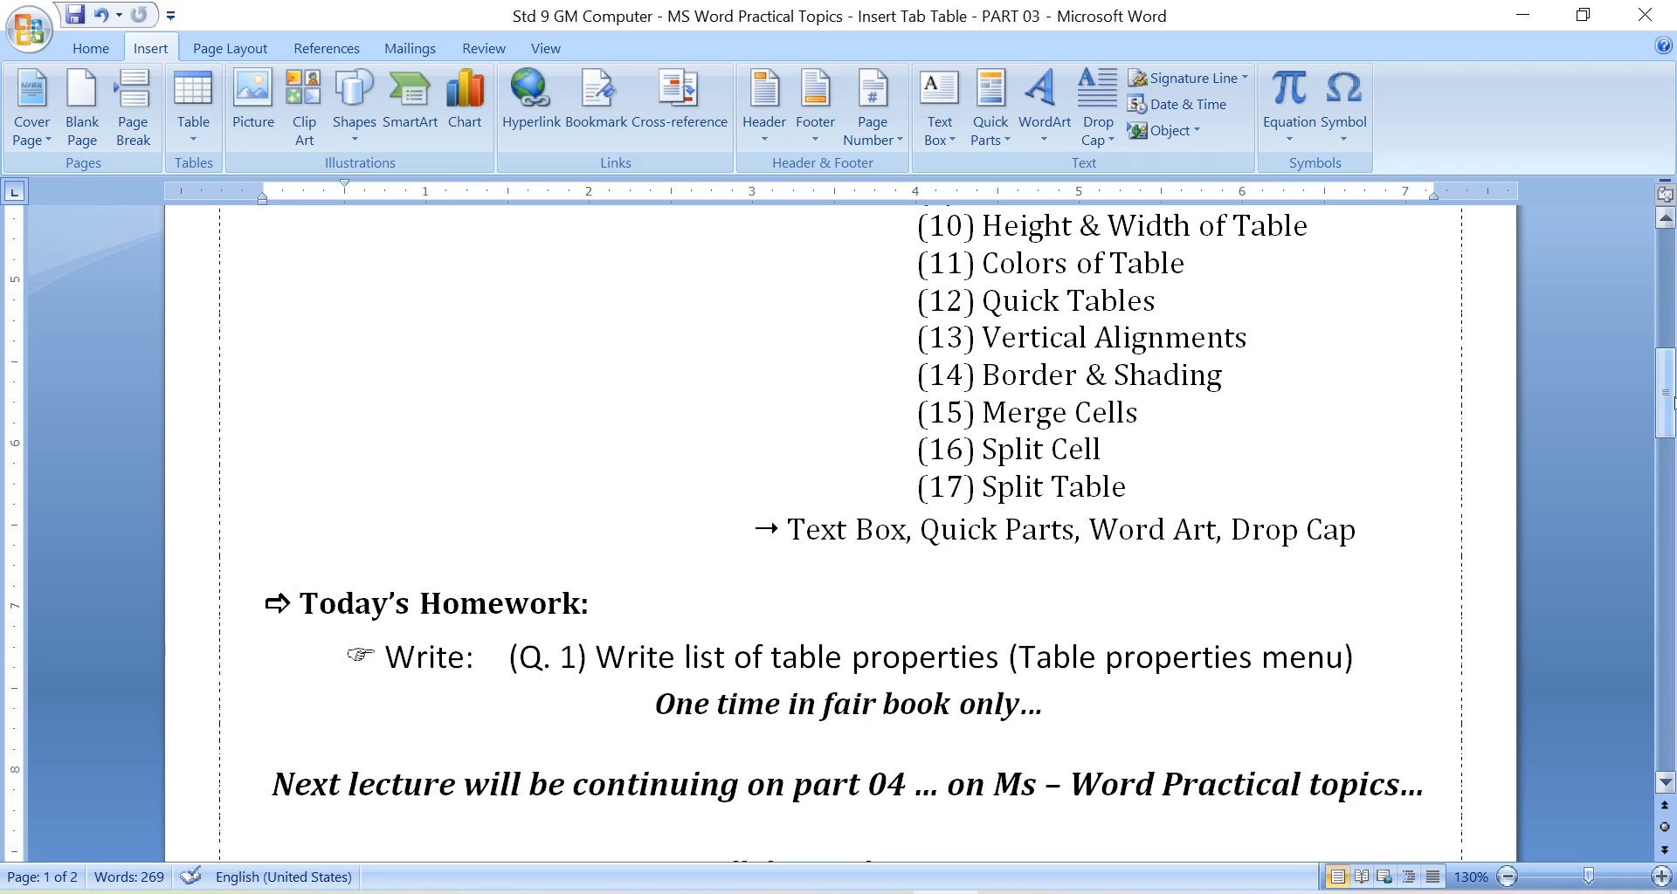
{"action": "scroll", "coordinate": [1670, 404], "scroll_direction": "down", "scroll_amount": 2}
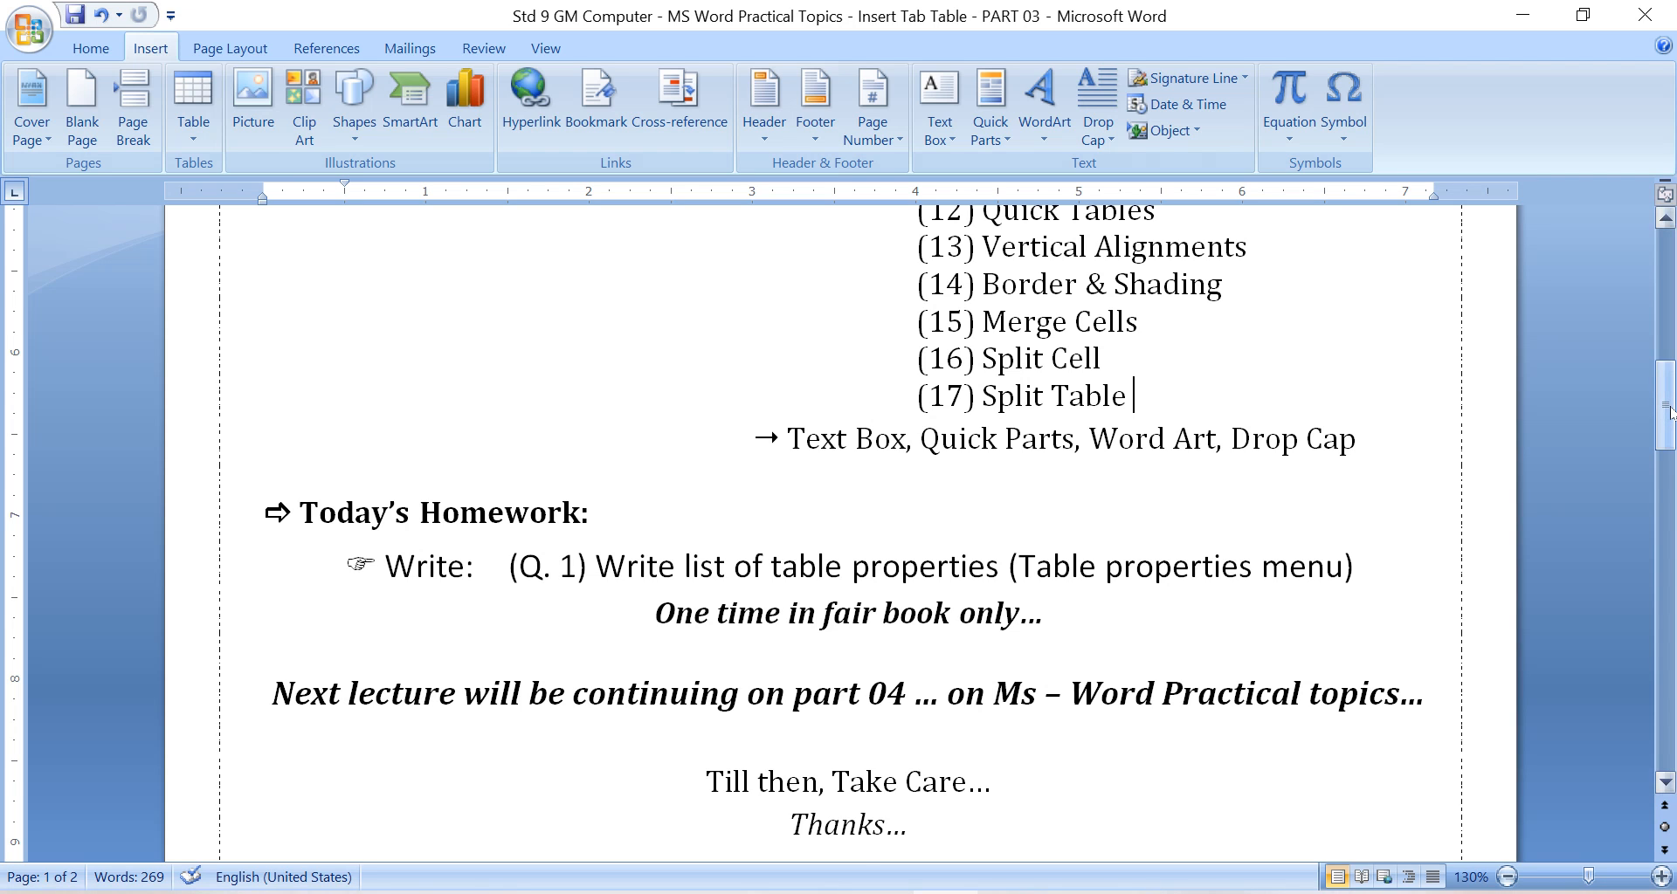
{"action": "scroll", "coordinate": [1670, 410], "scroll_direction": "down", "scroll_amount": 1}
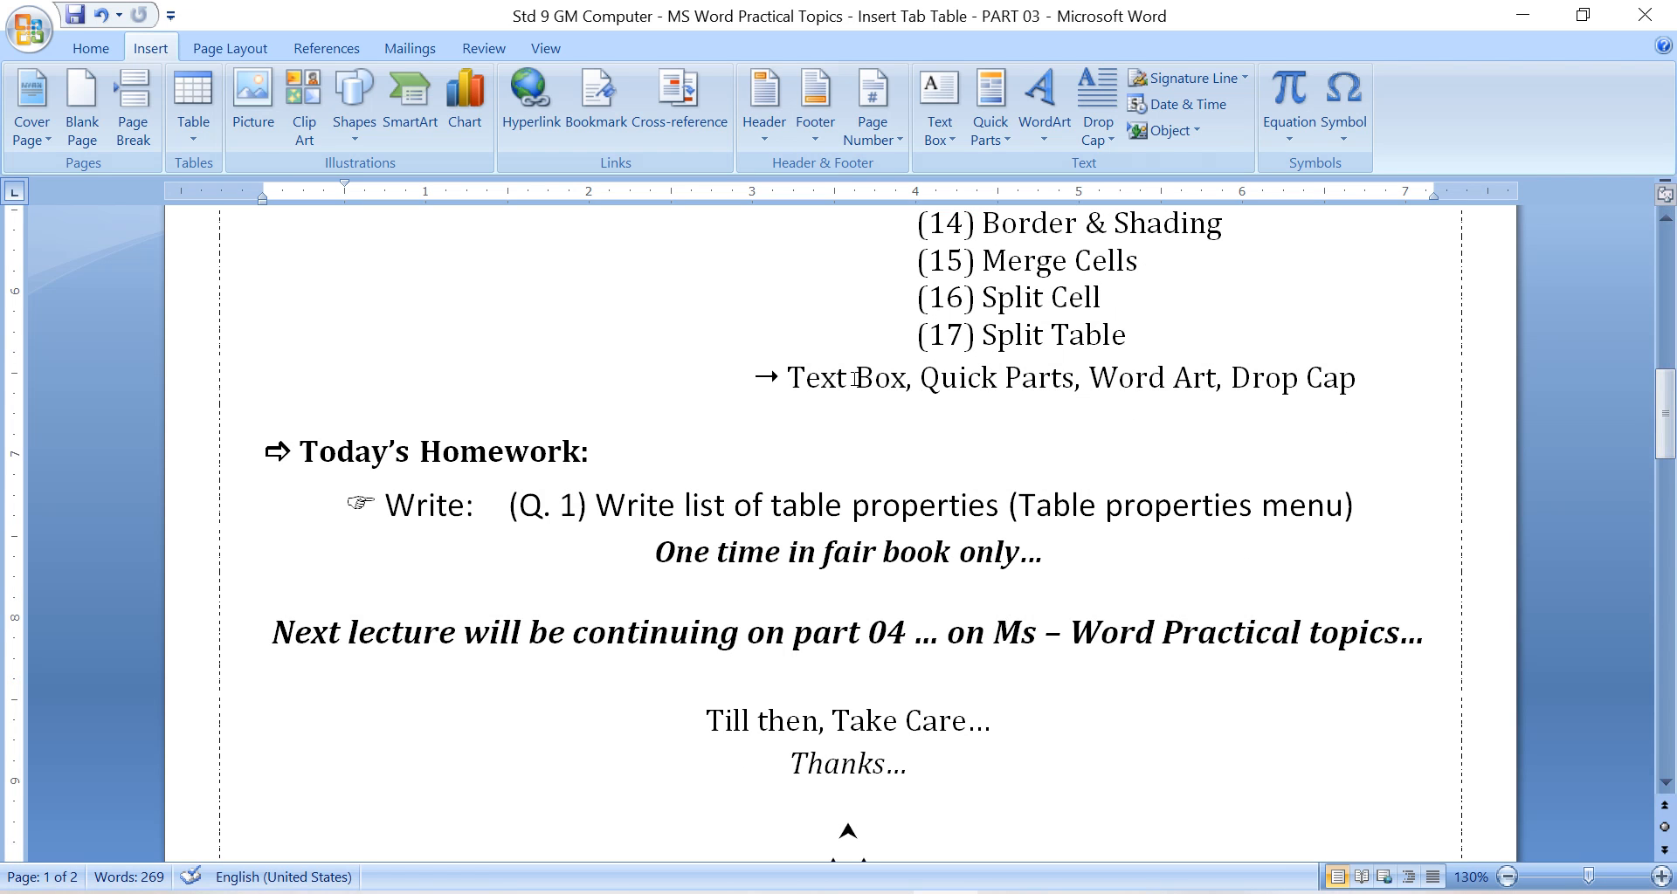
Review the homework question about table properties and locate its answer section with the demo table on the second page.
{"action": "left_click", "coordinate": [982, 377]}
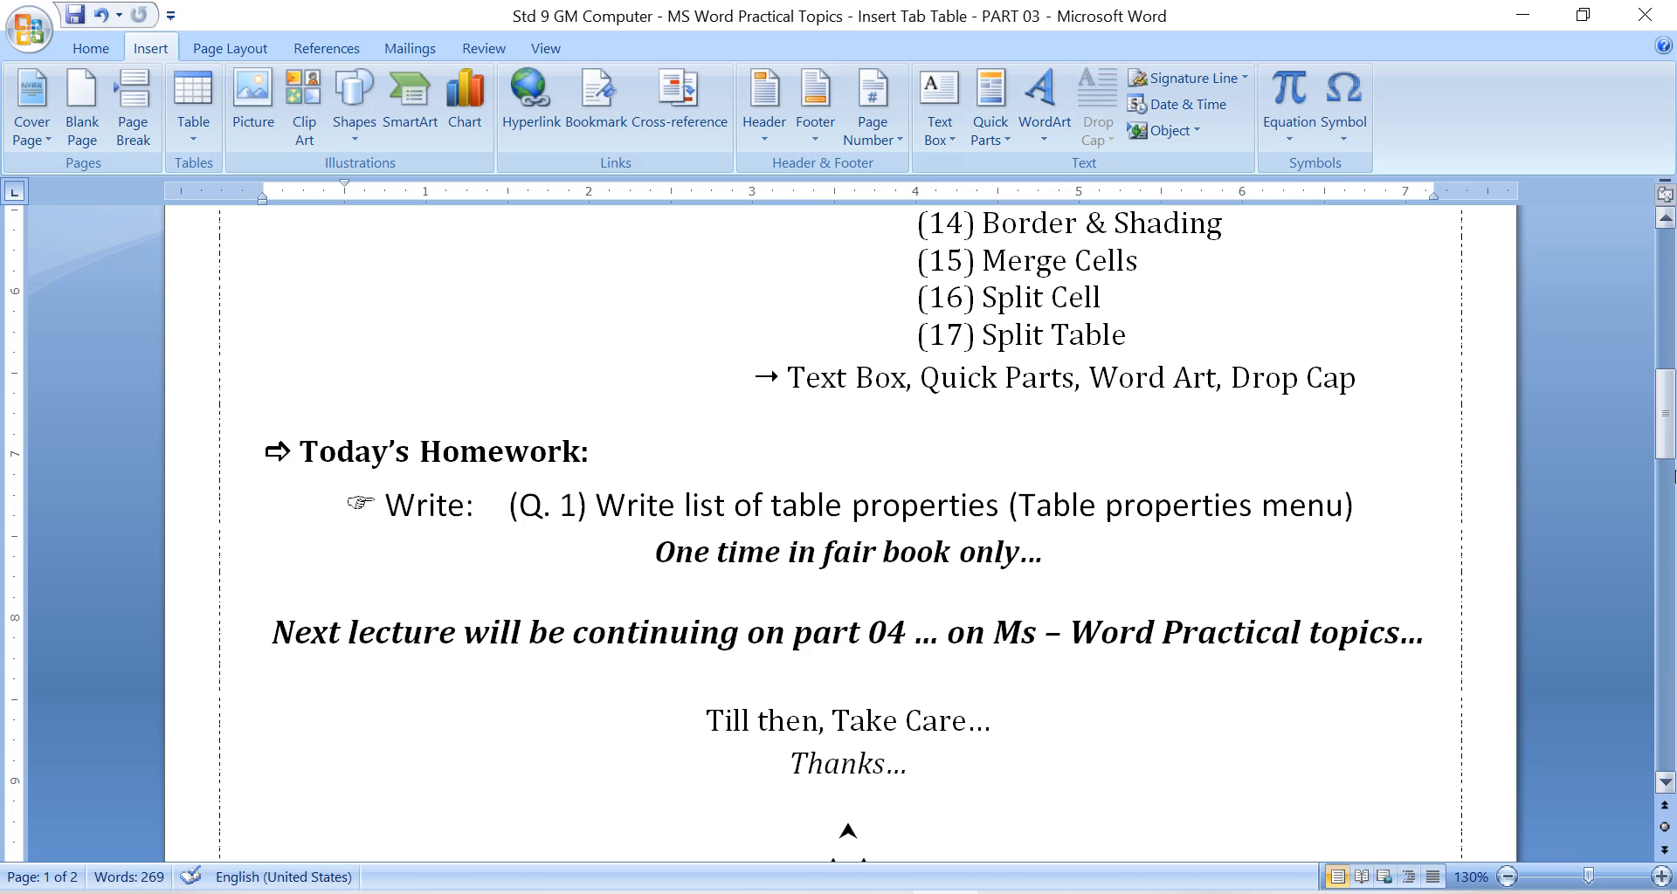
{"action": "scroll", "coordinate": [1673, 476], "scroll_direction": "down", "scroll_amount": 1}
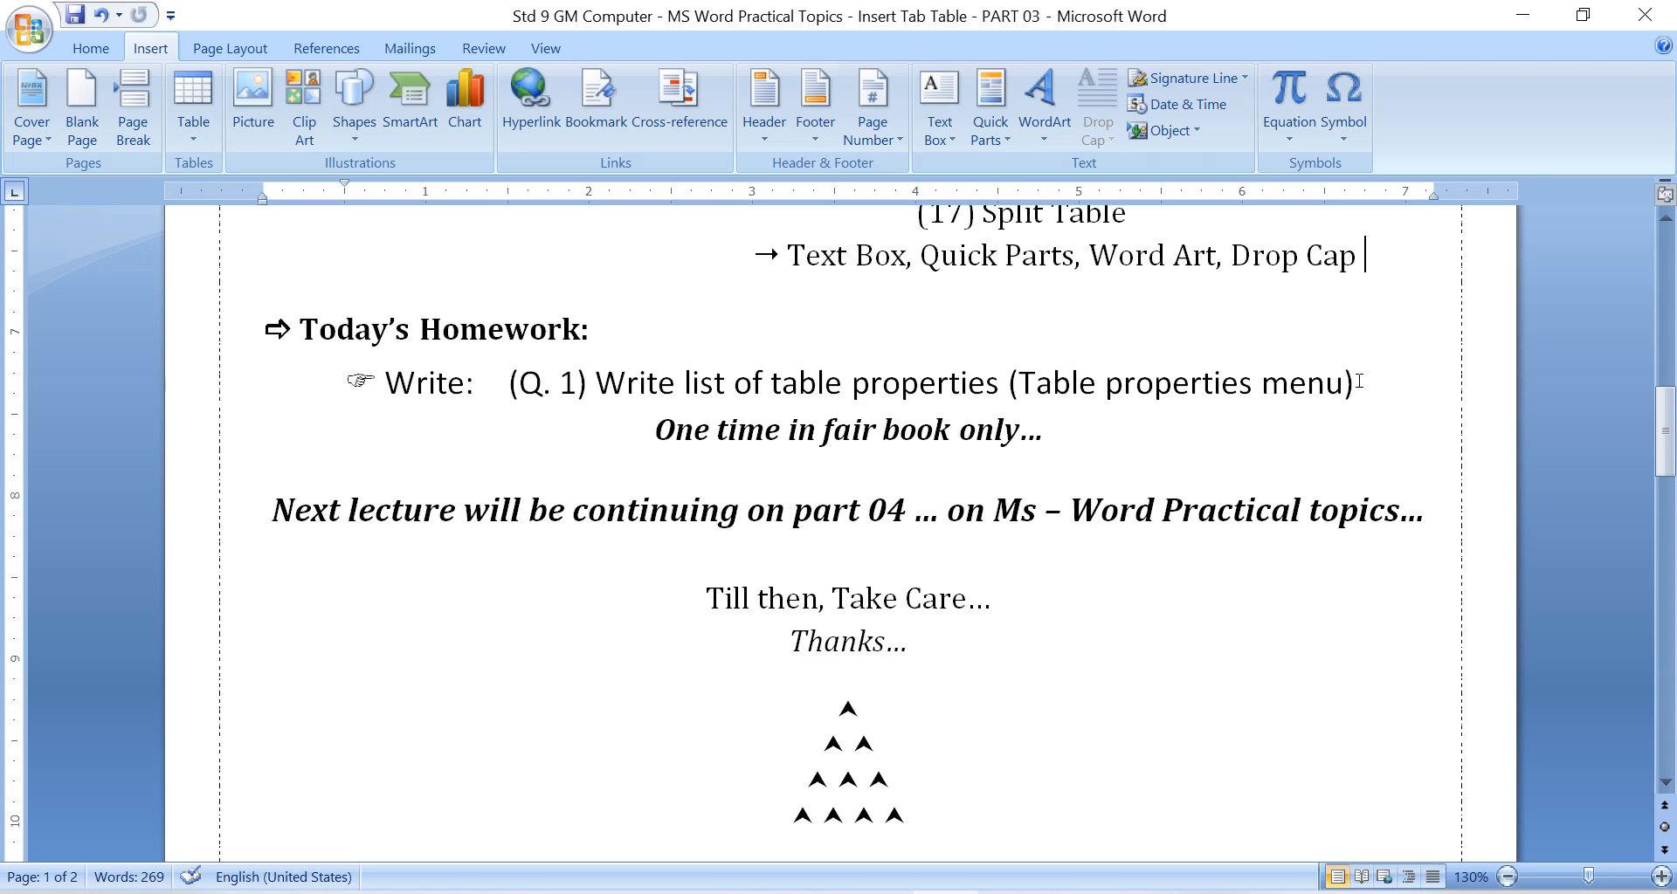
{"action": "left_click_drag", "start_coordinate": [1666, 438], "coordinate": [1670, 598]}
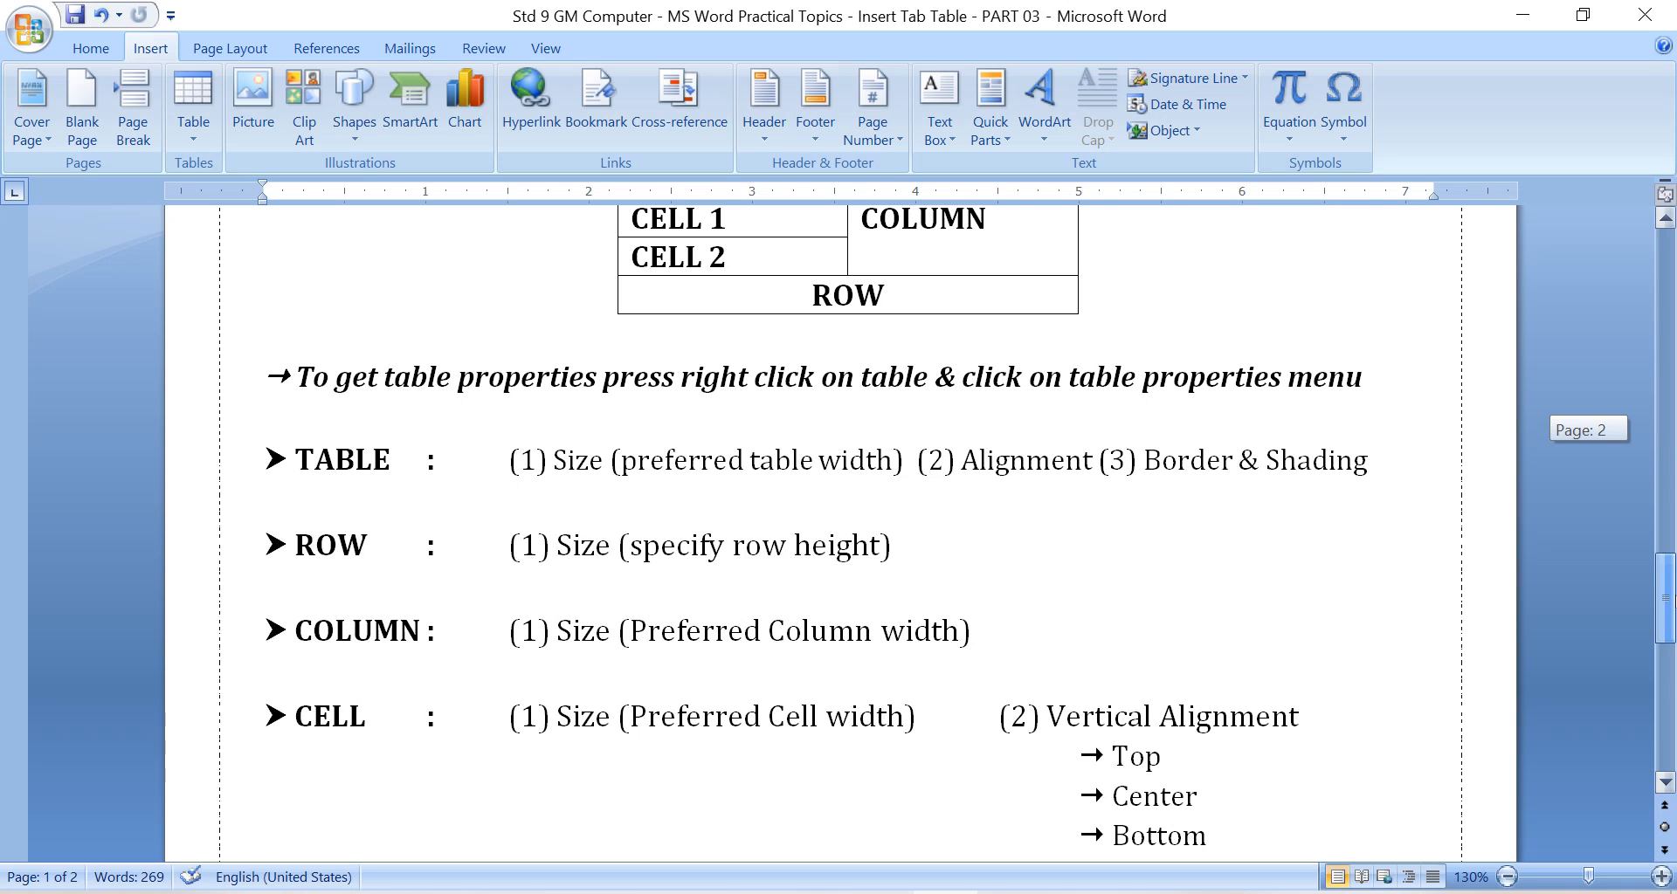
{"action": "left_click_drag", "start_coordinate": [1668, 598], "coordinate": [1669, 565]}
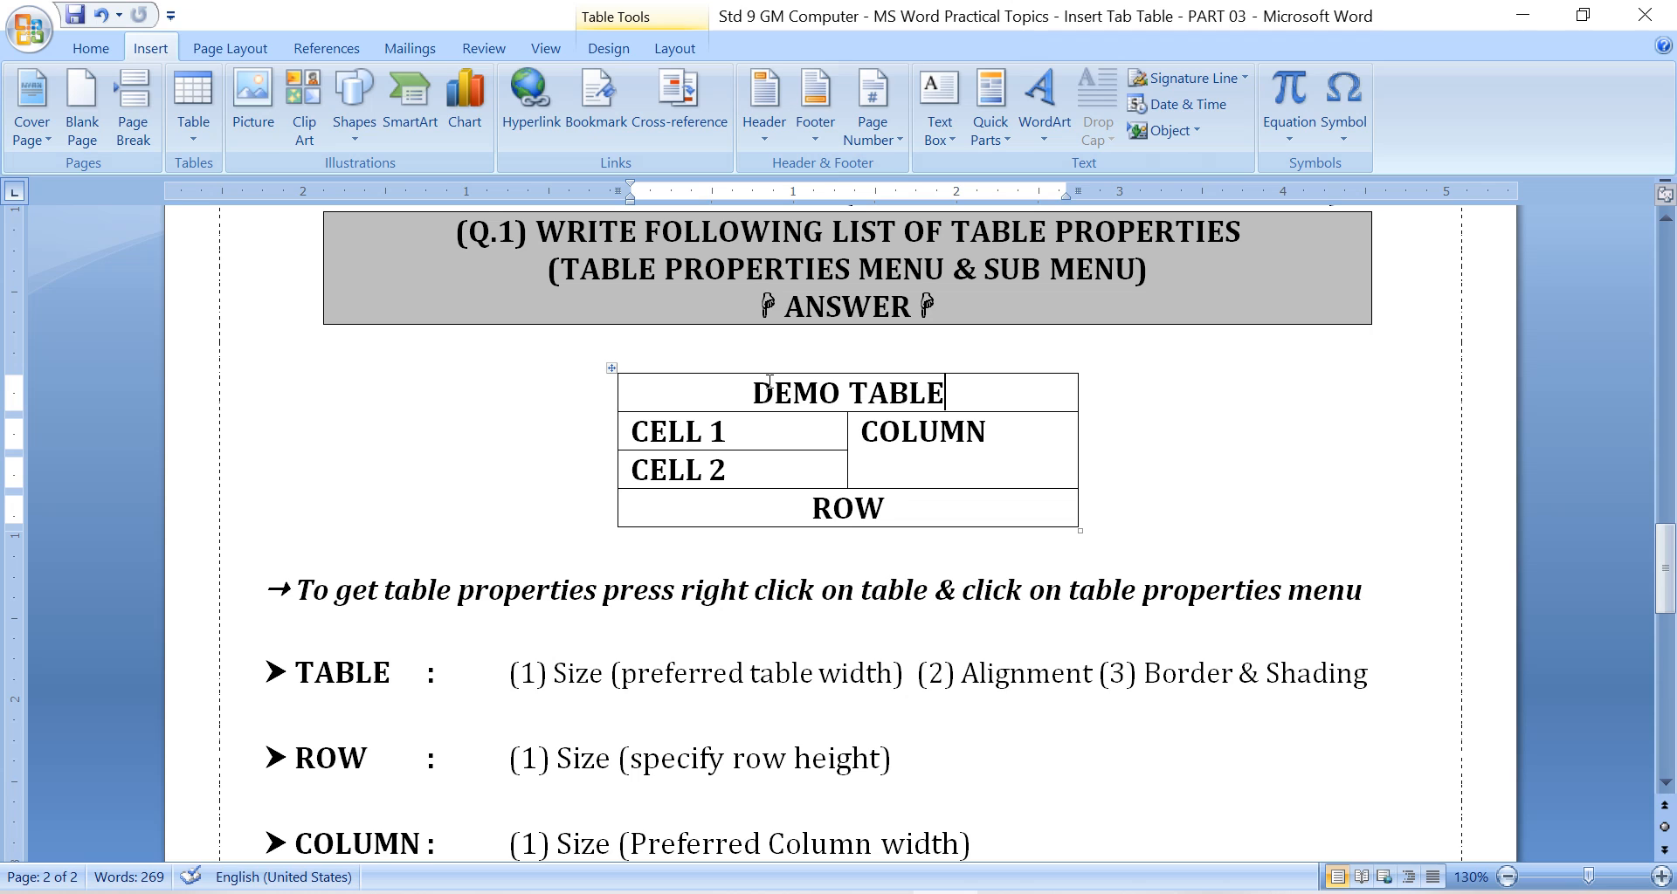
Point out the title, cells, column and row of the demo table in the answer section.
{"action": "left_click_drag", "start_coordinate": [945, 393], "coordinate": [709, 471]}
{"action": "left_click", "coordinate": [740, 393]}
{"action": "left_click", "coordinate": [709, 469]}
{"action": "left_click_drag", "start_coordinate": [904, 447], "coordinate": [863, 433]}
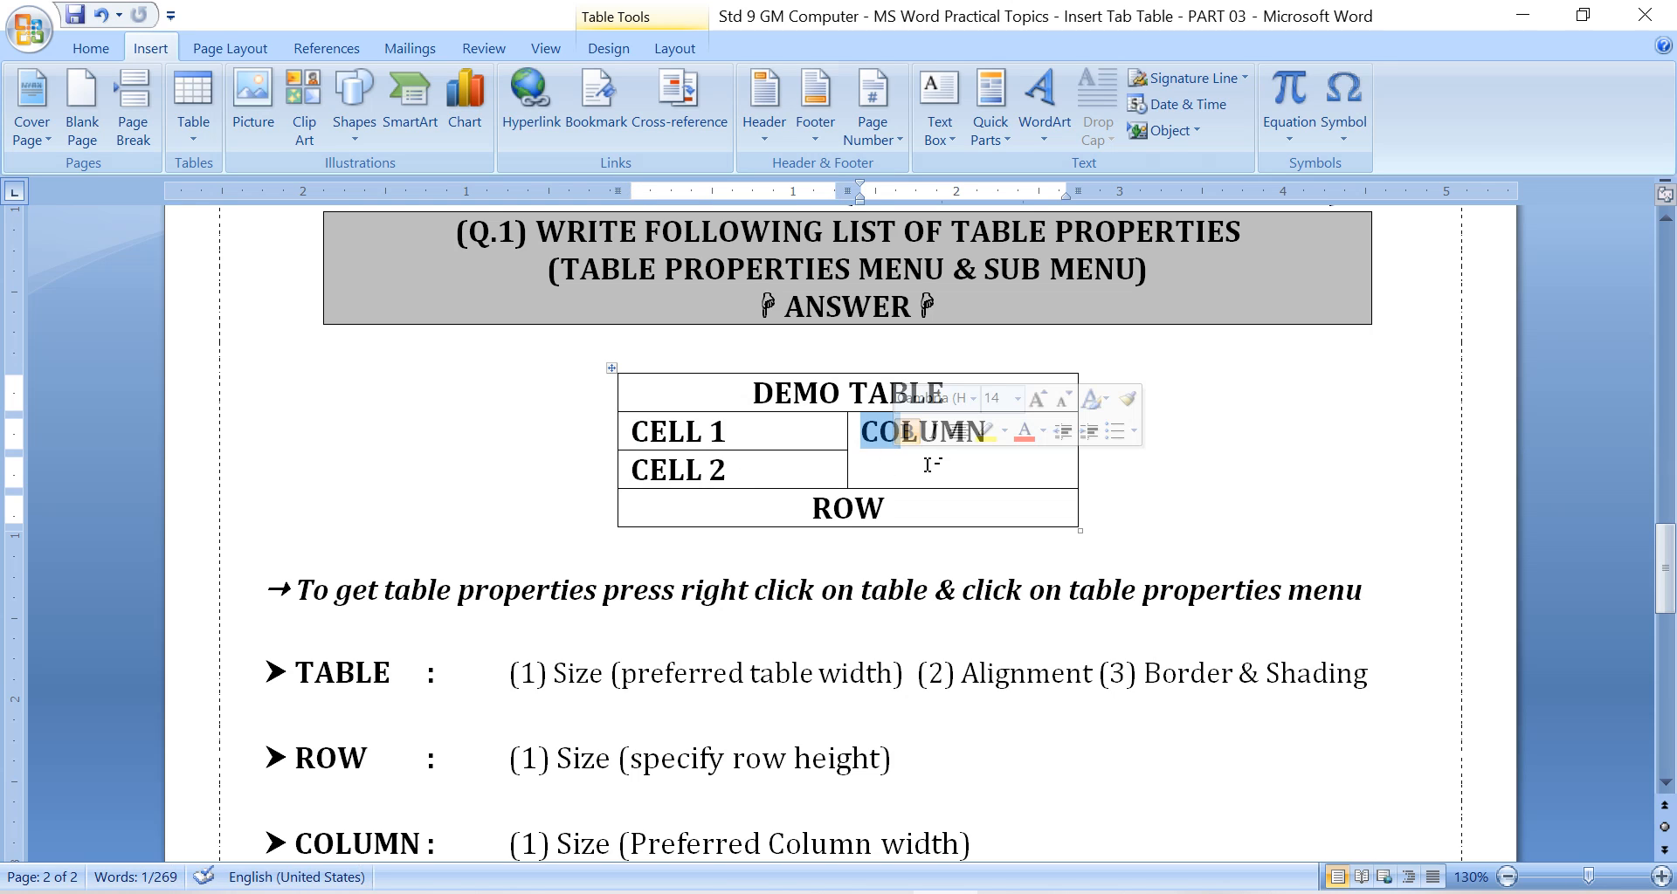
{"action": "left_click", "coordinate": [927, 465]}
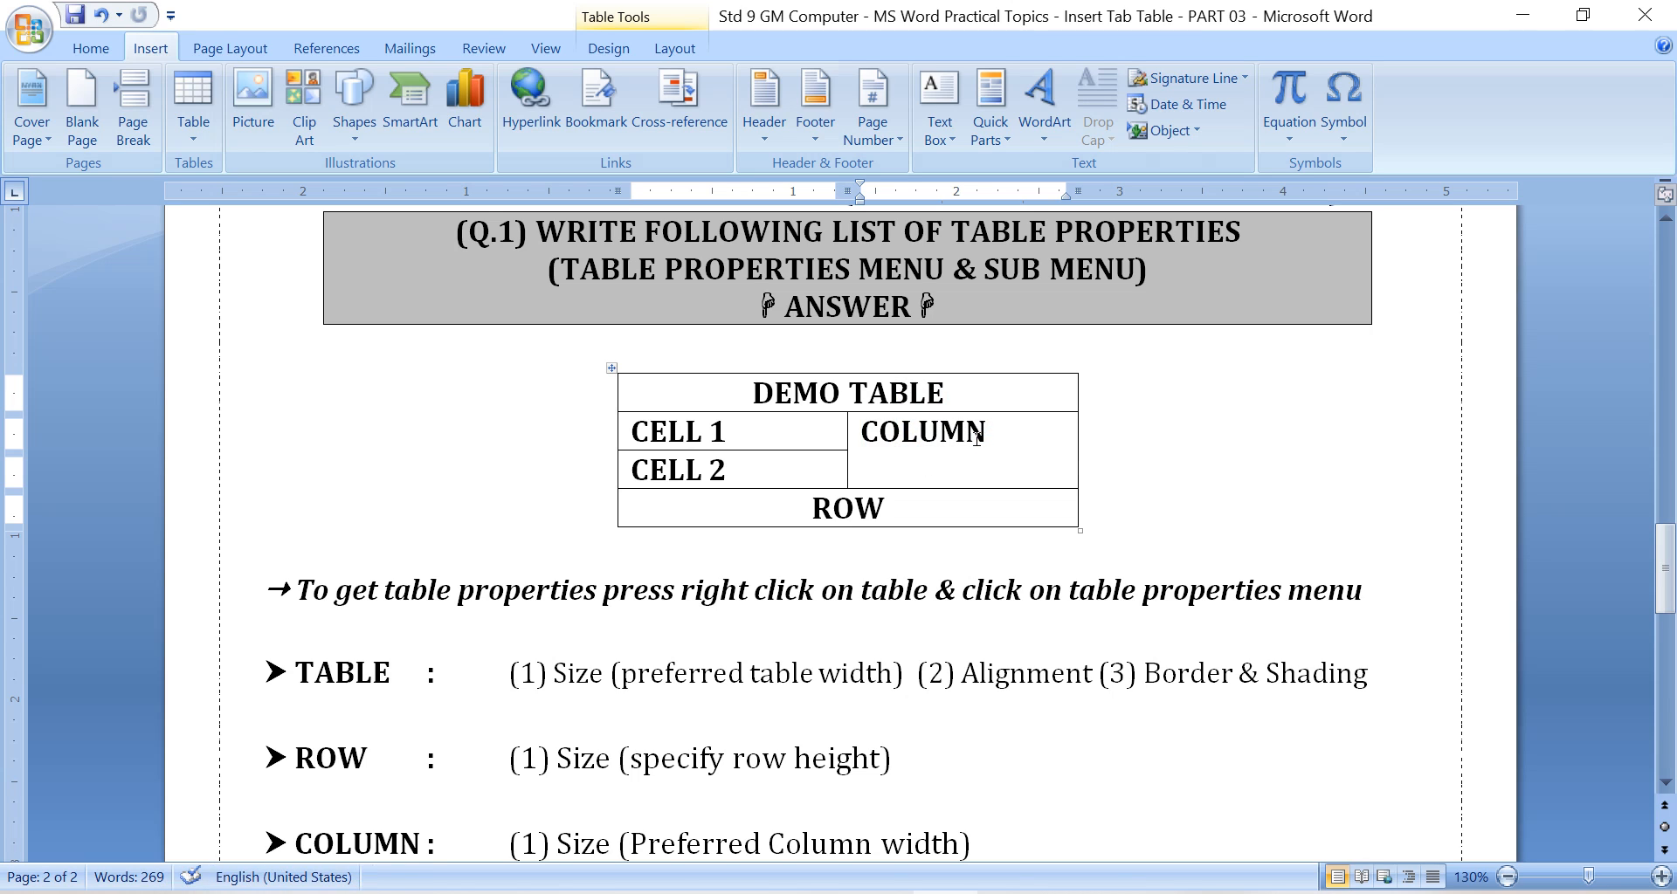
{"action": "left_click_drag", "start_coordinate": [863, 437], "coordinate": [901, 447]}
{"action": "left_click", "coordinate": [819, 510]}
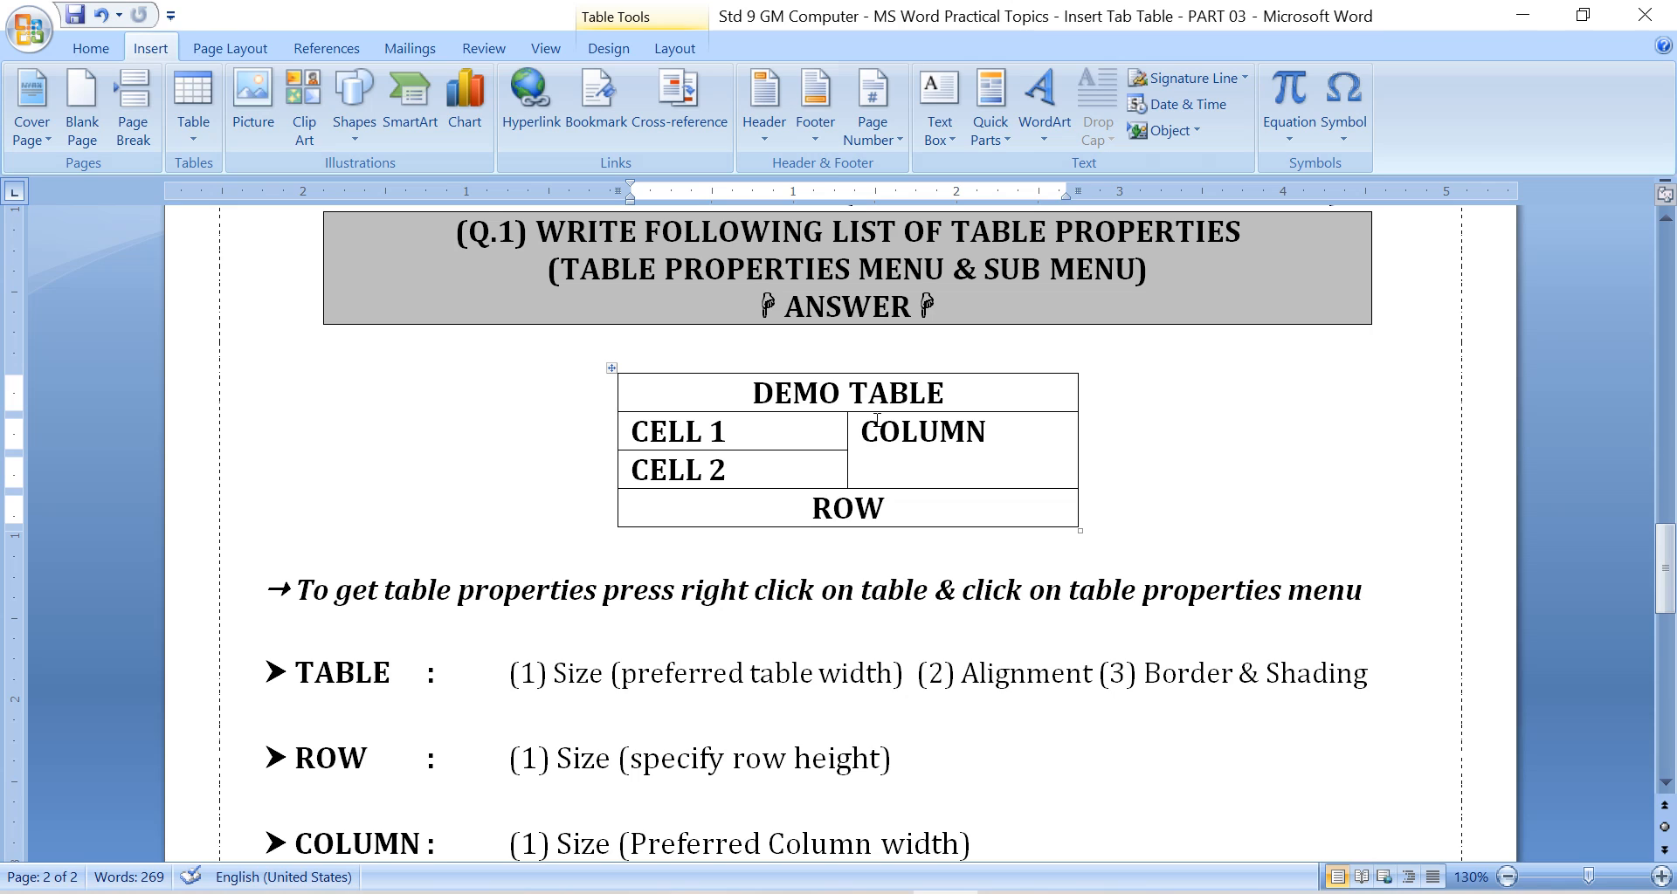
Open the demo table's properties and inspect the table-level size, unit and alignment options with preferred width enabled.
{"action": "right_click", "coordinate": [617, 378]}
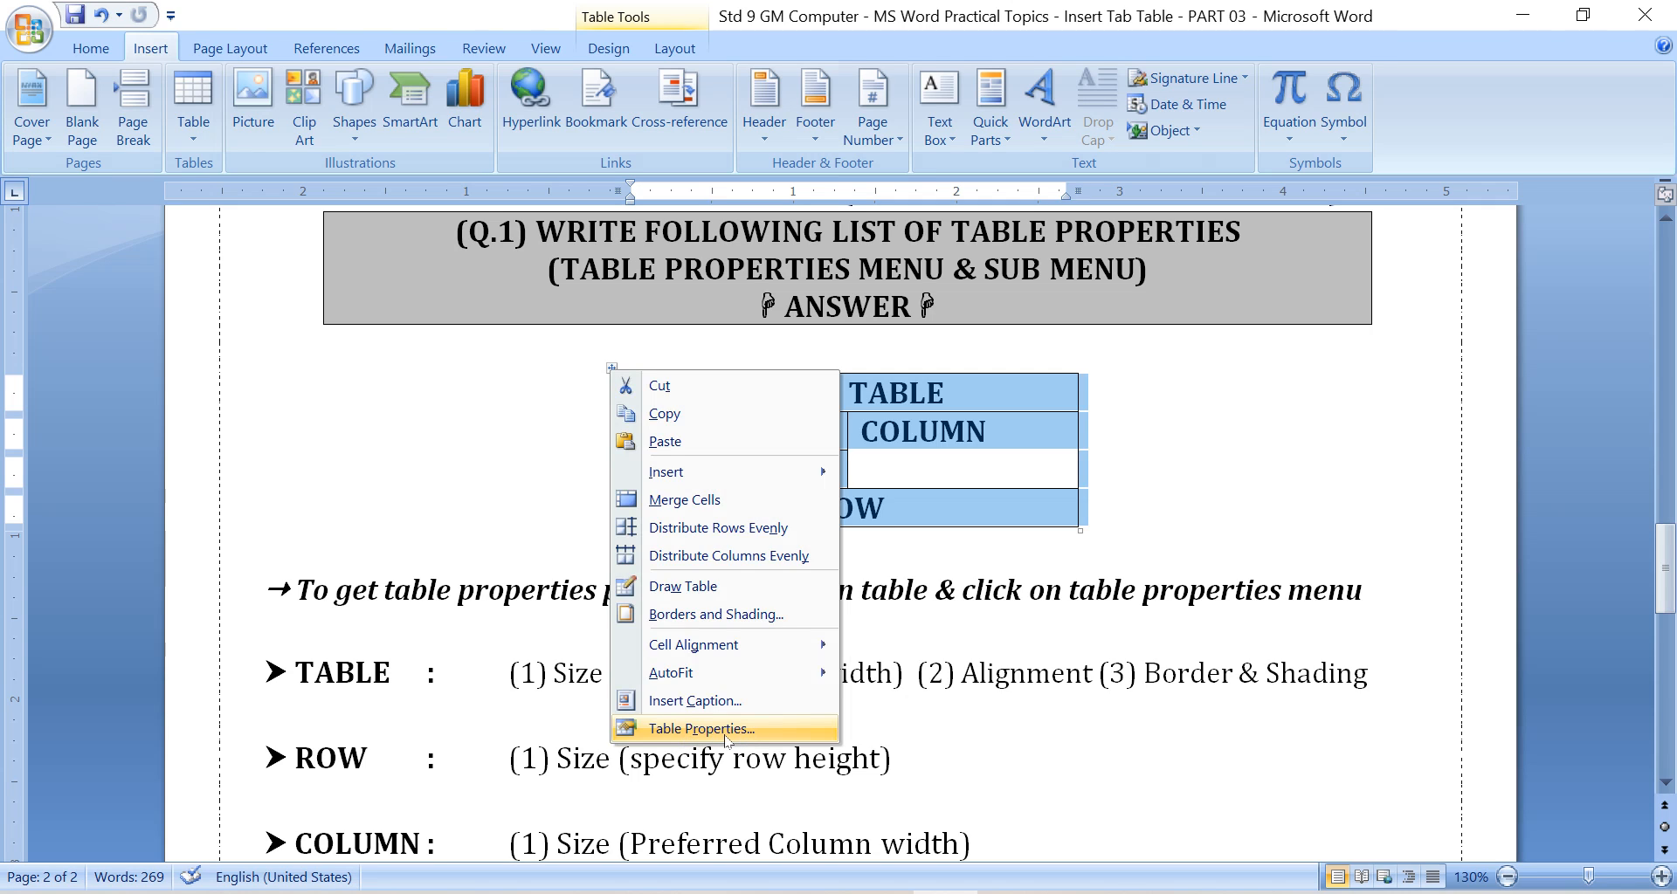
{"action": "left_click", "coordinate": [725, 731]}
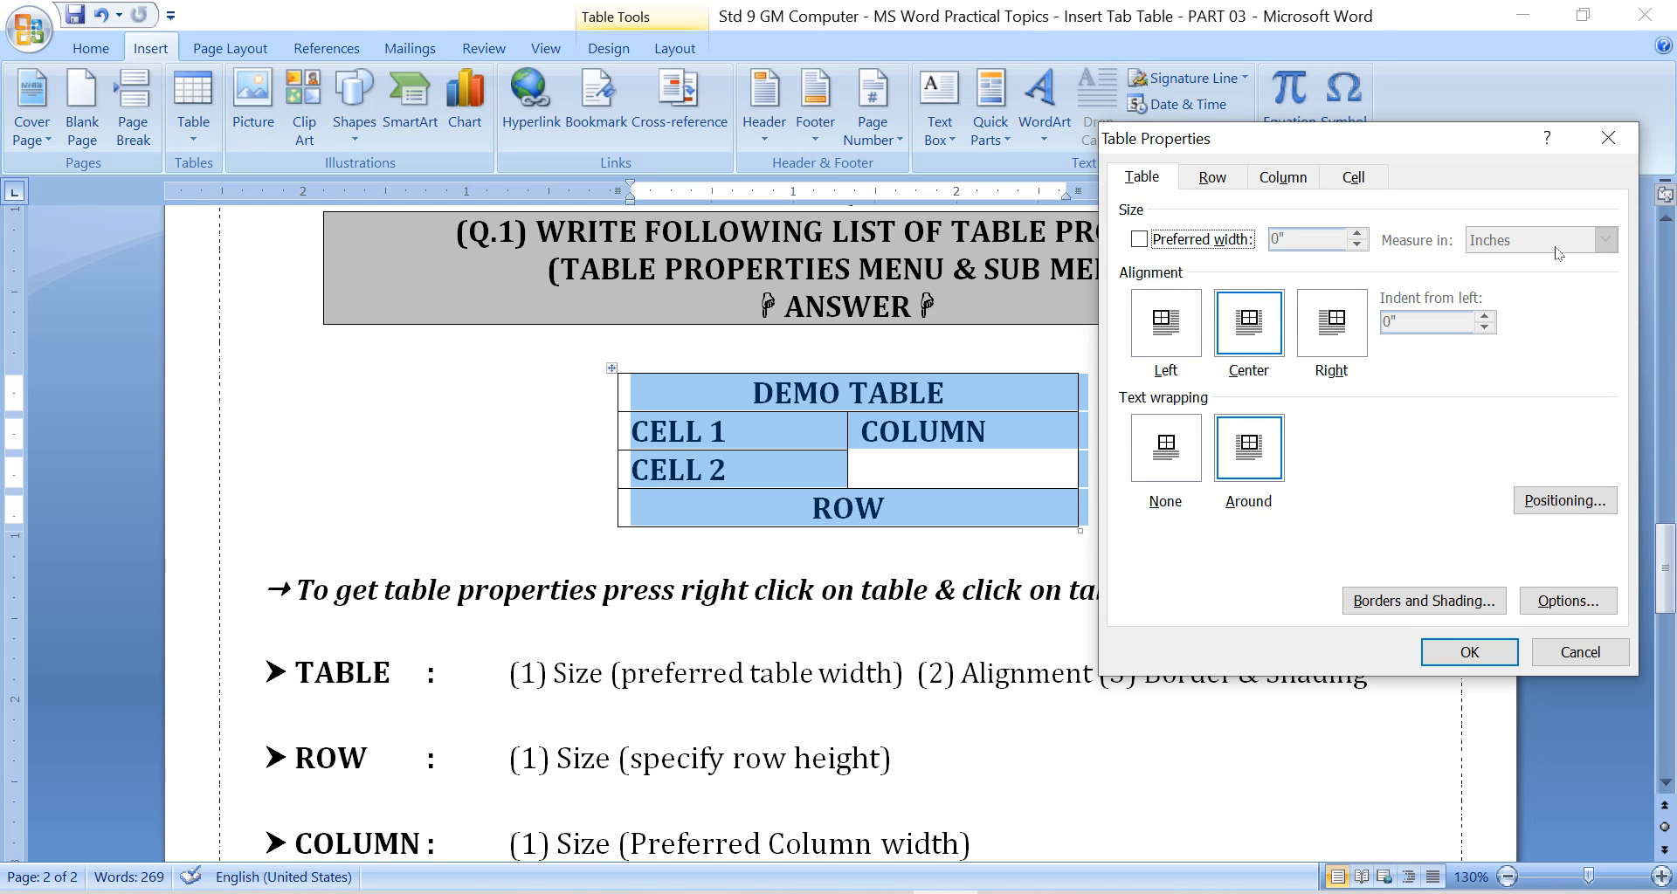
{"action": "left_click", "coordinate": [1215, 239]}
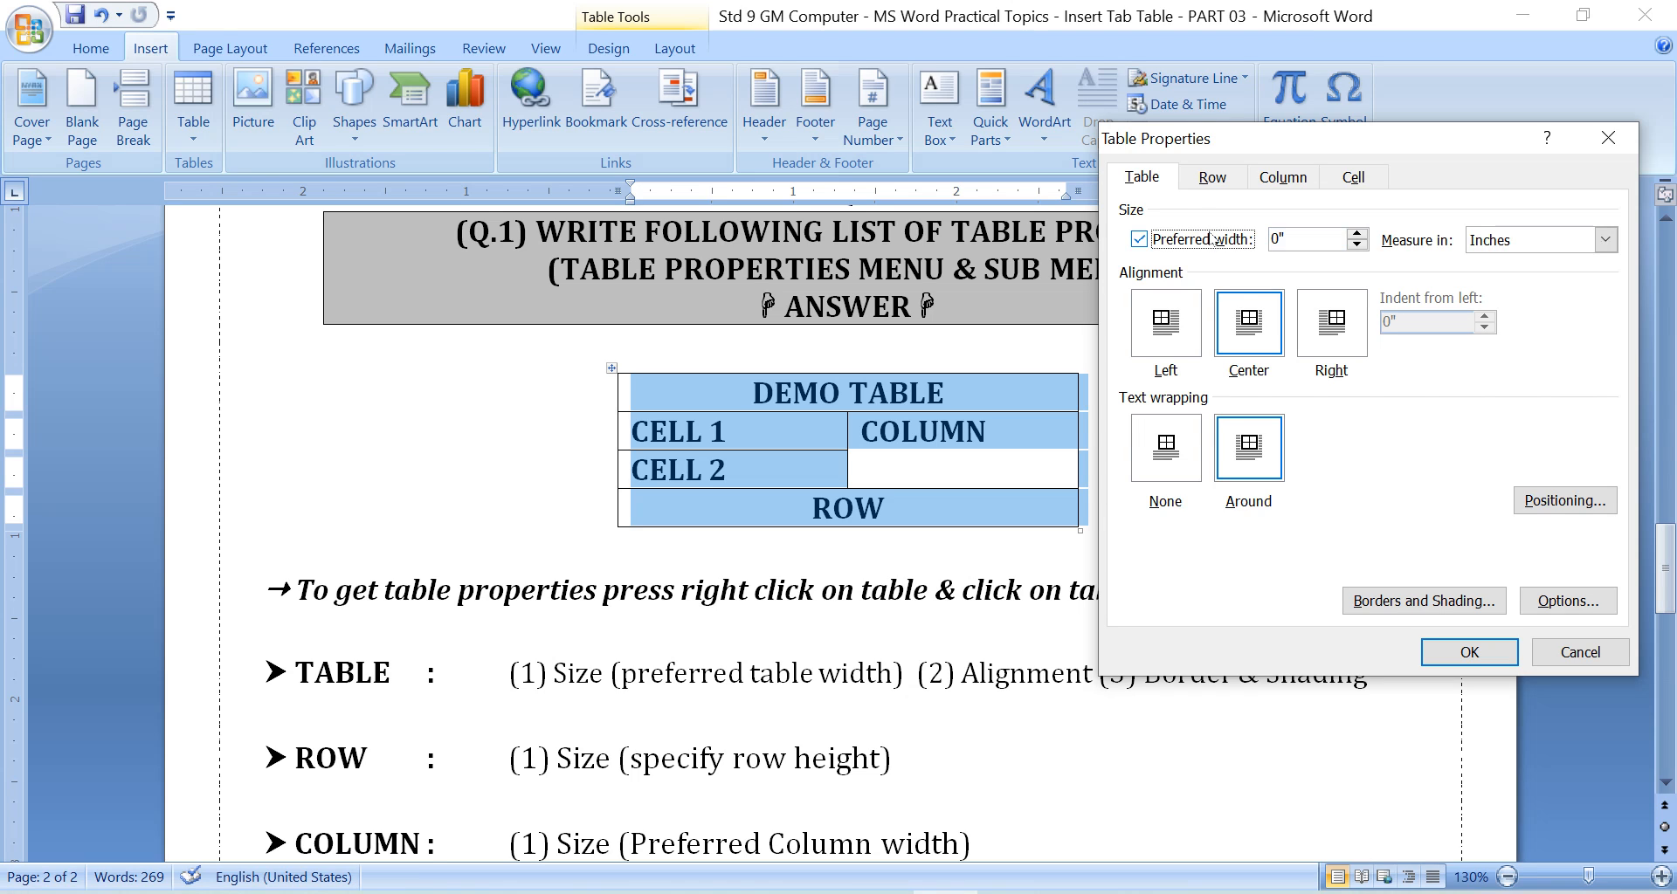
{"action": "left_click", "coordinate": [1533, 240]}
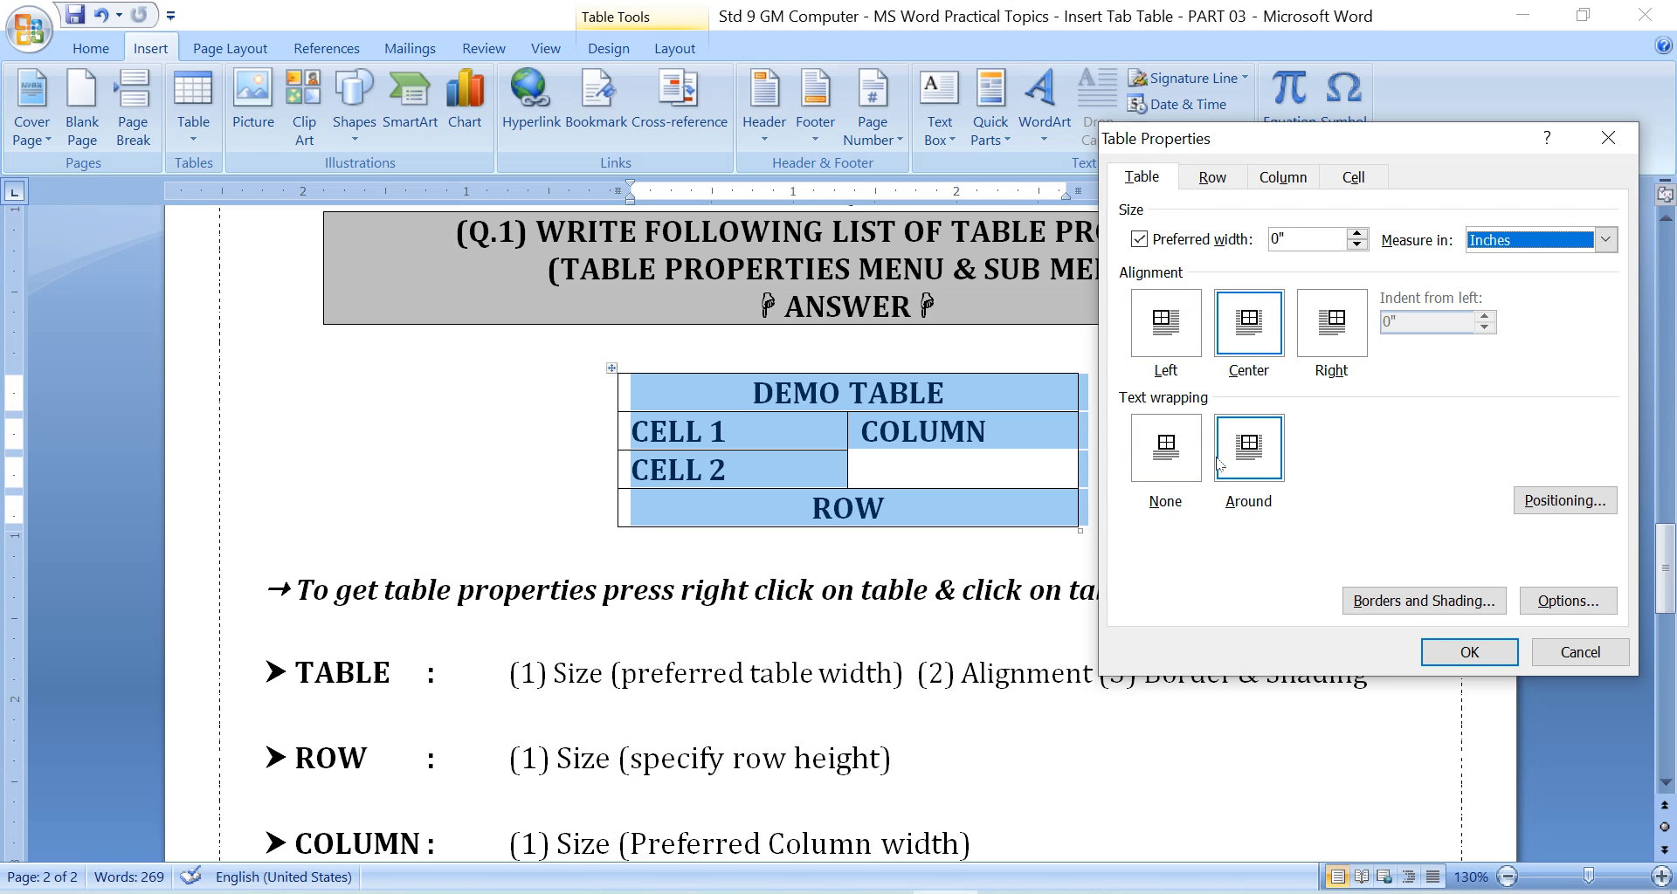
Inspect the row height, column width, cell width and vertical alignment settings, and close the table properties.
{"action": "left_click", "coordinate": [1212, 176]}
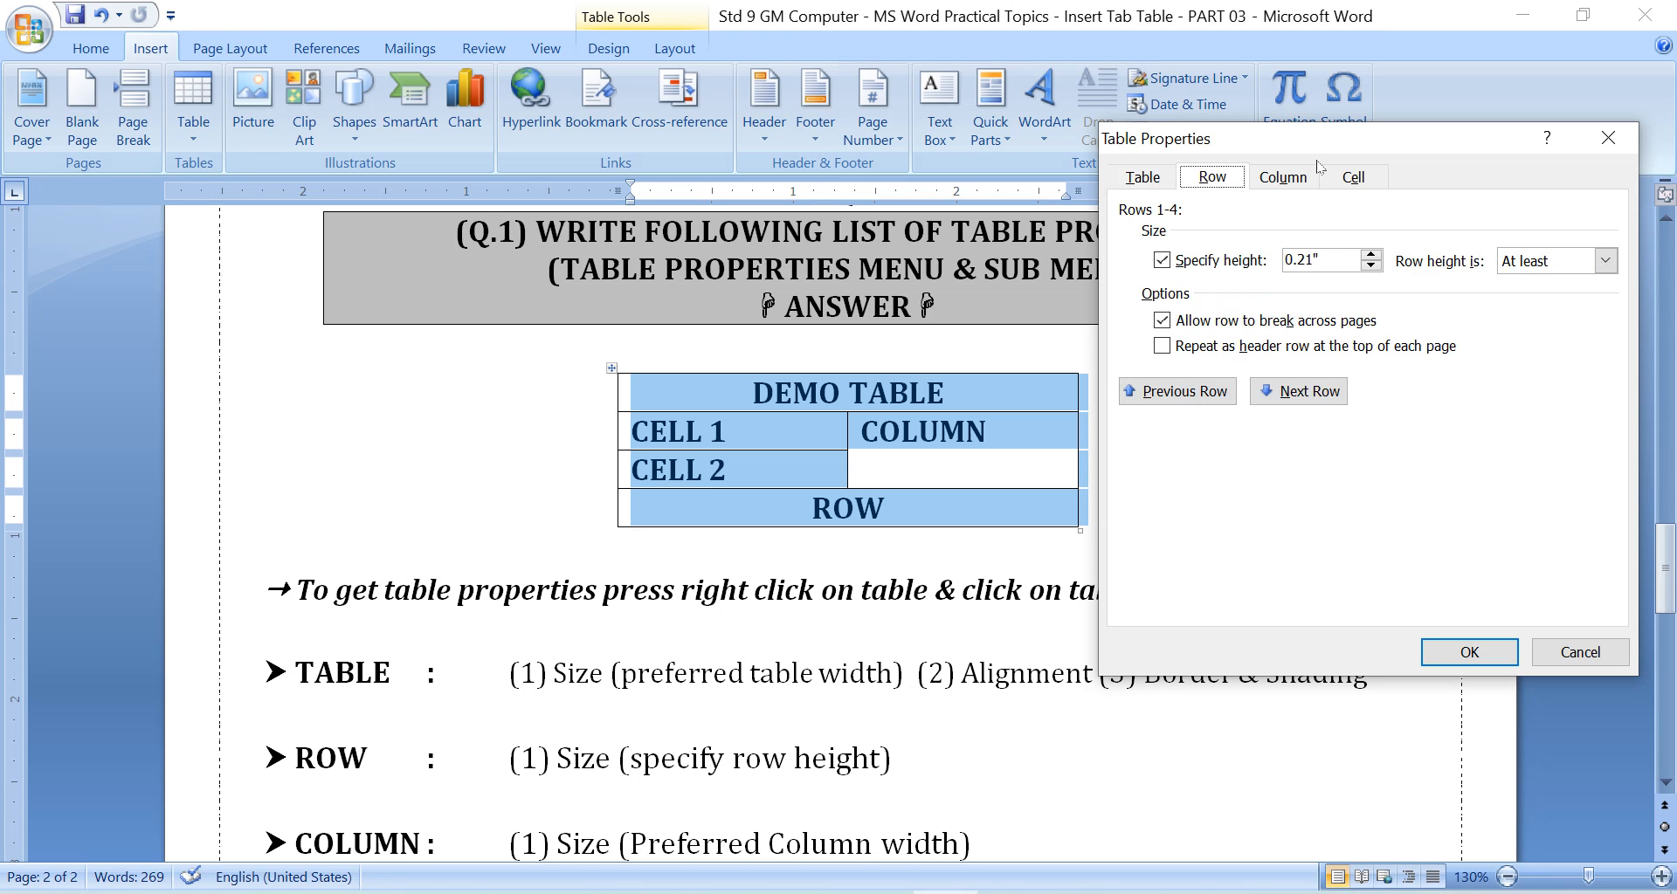
{"action": "left_click_drag", "start_coordinate": [1315, 143], "coordinate": [1309, 119]}
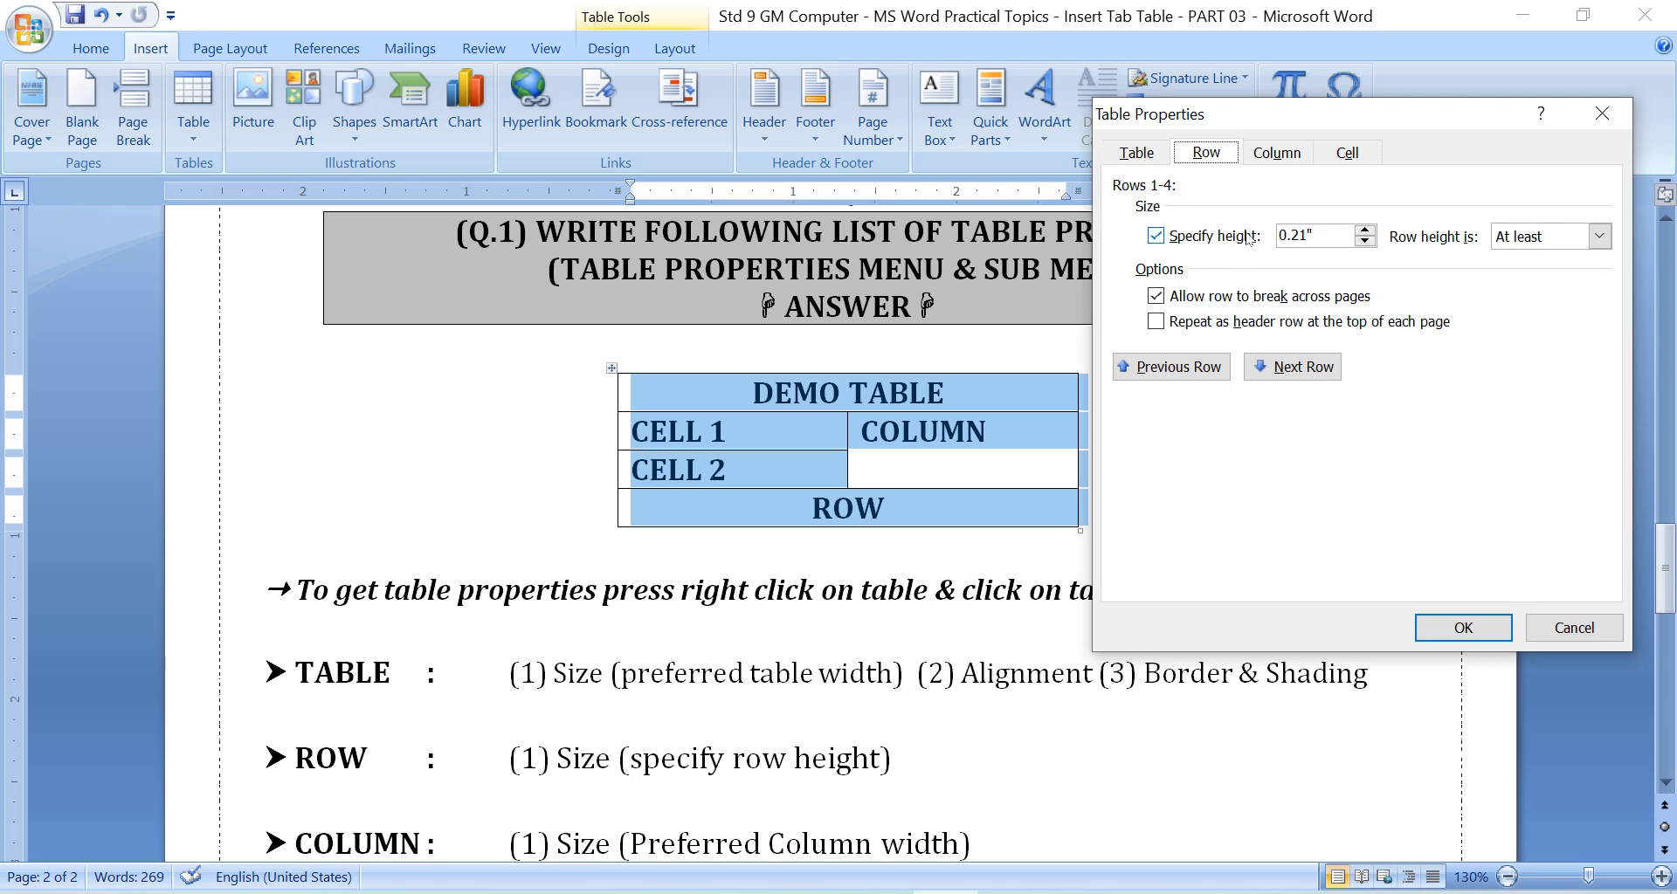
{"action": "key", "text": "ctrl+Tab"}
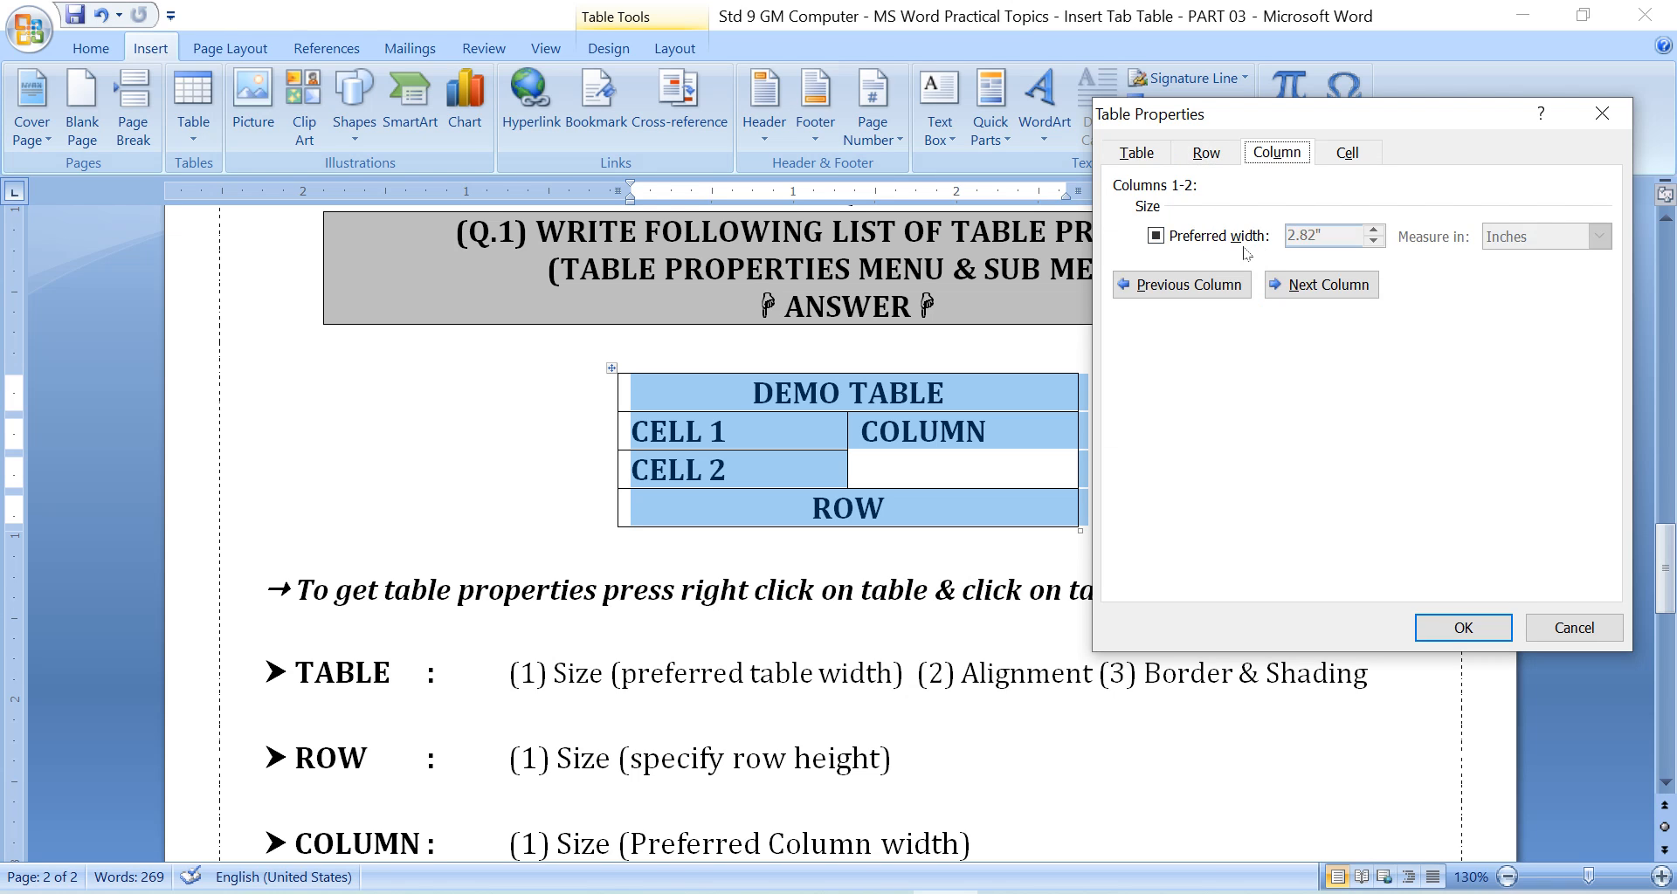
{"action": "left_click", "coordinate": [1337, 157]}
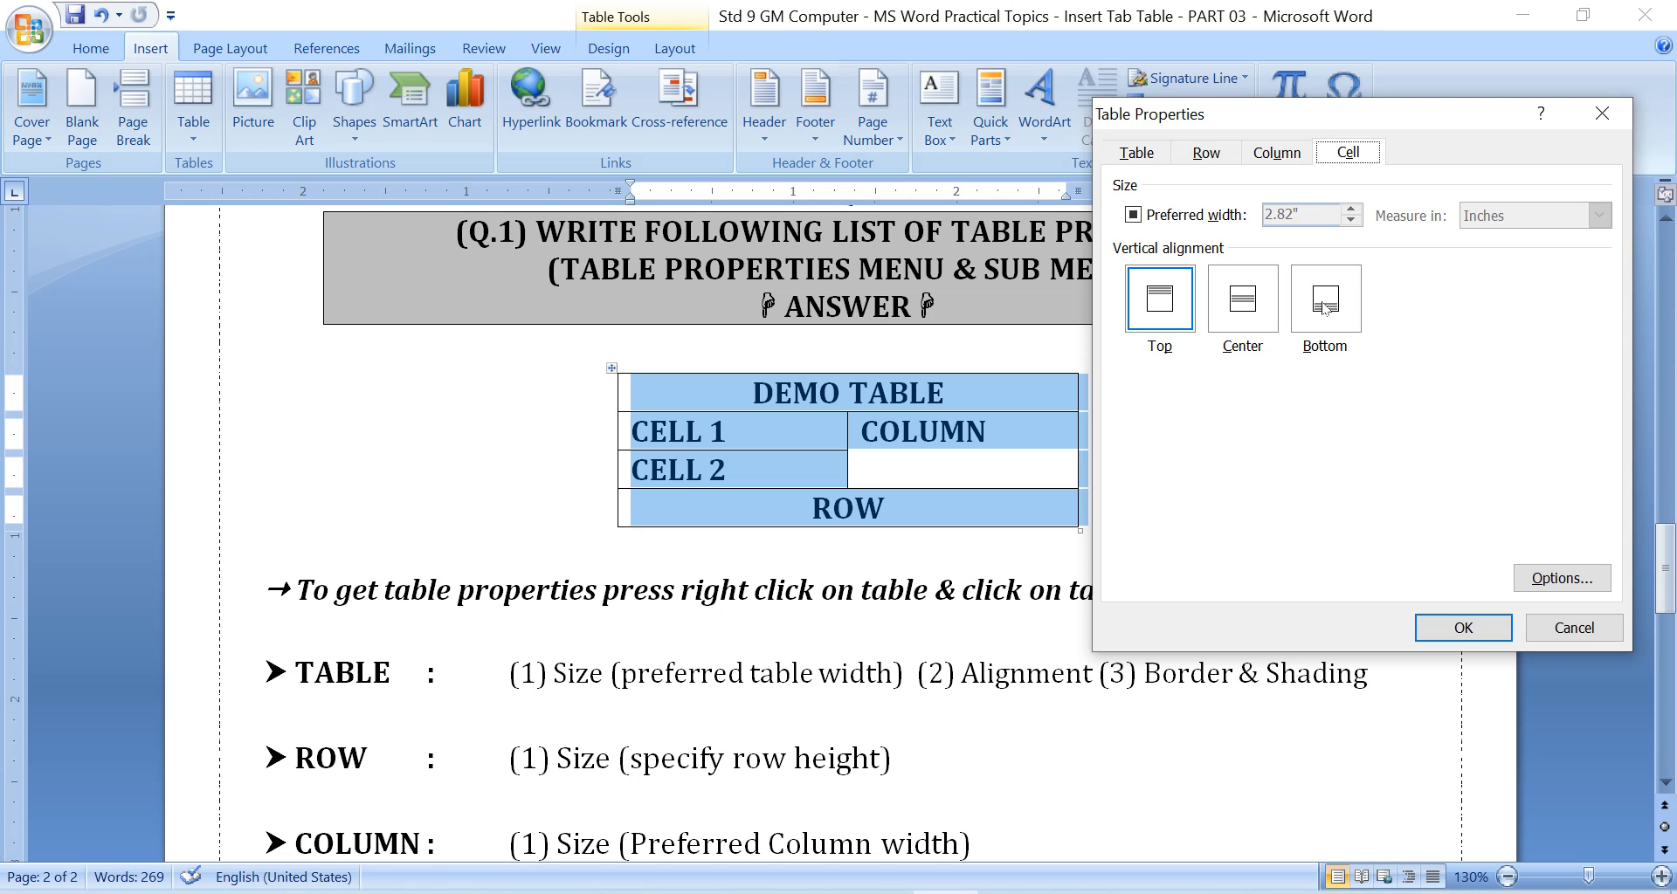
{"action": "left_click", "coordinate": [1136, 153]}
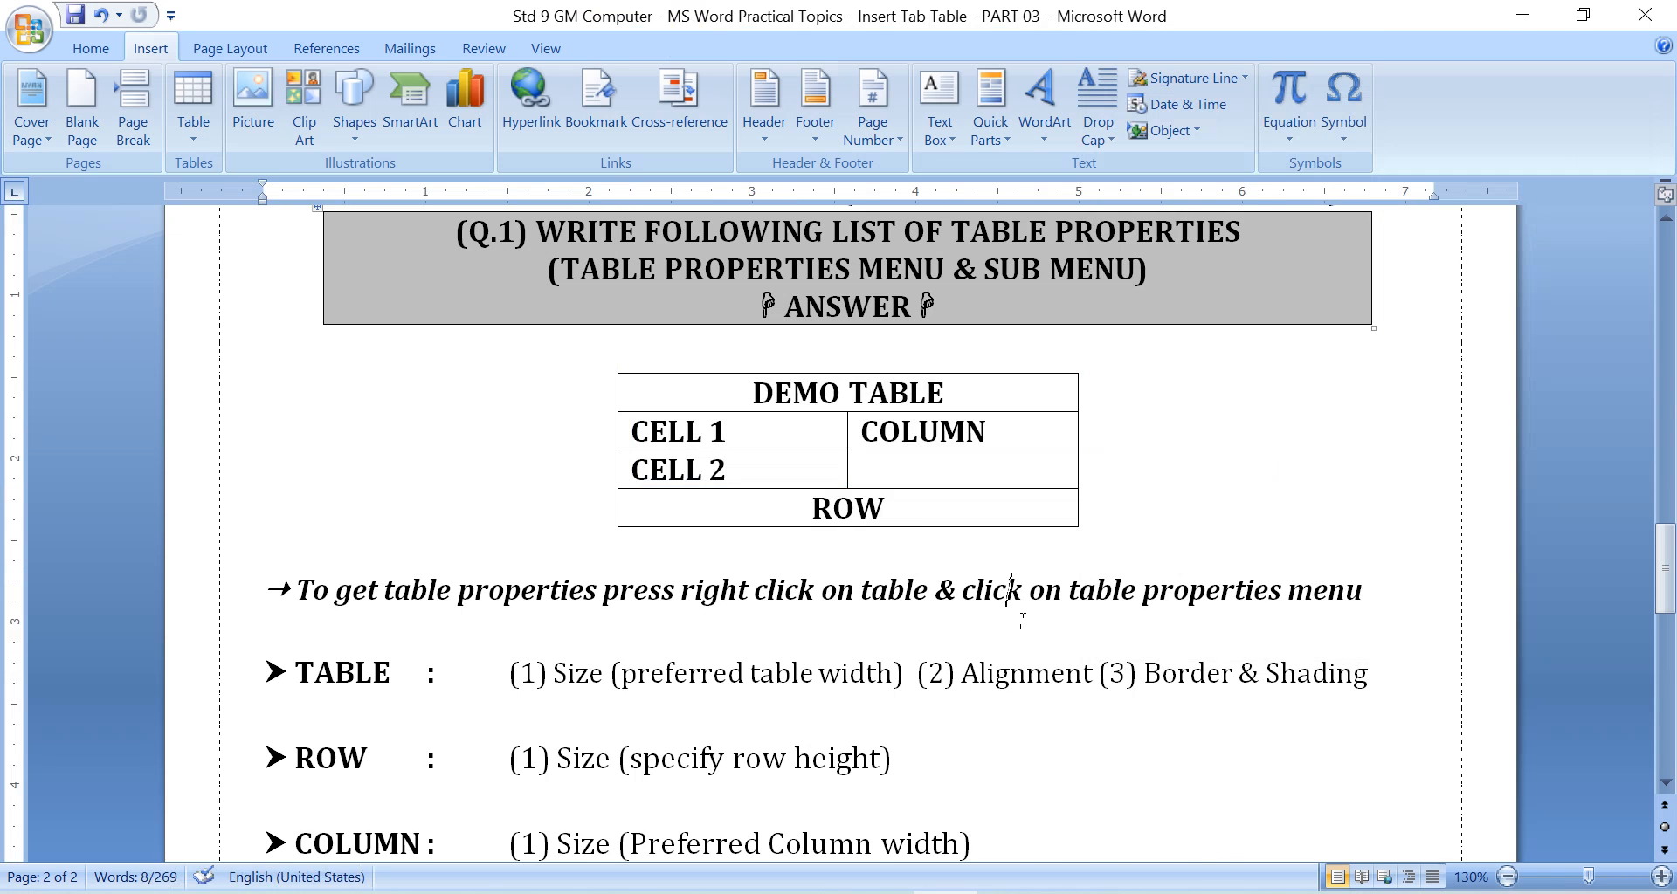
Read the written list of table, row, column and cell properties, including the vertical alignment options.
{"action": "scroll", "coordinate": [1019, 613], "scroll_direction": "down", "scroll_amount": 1}
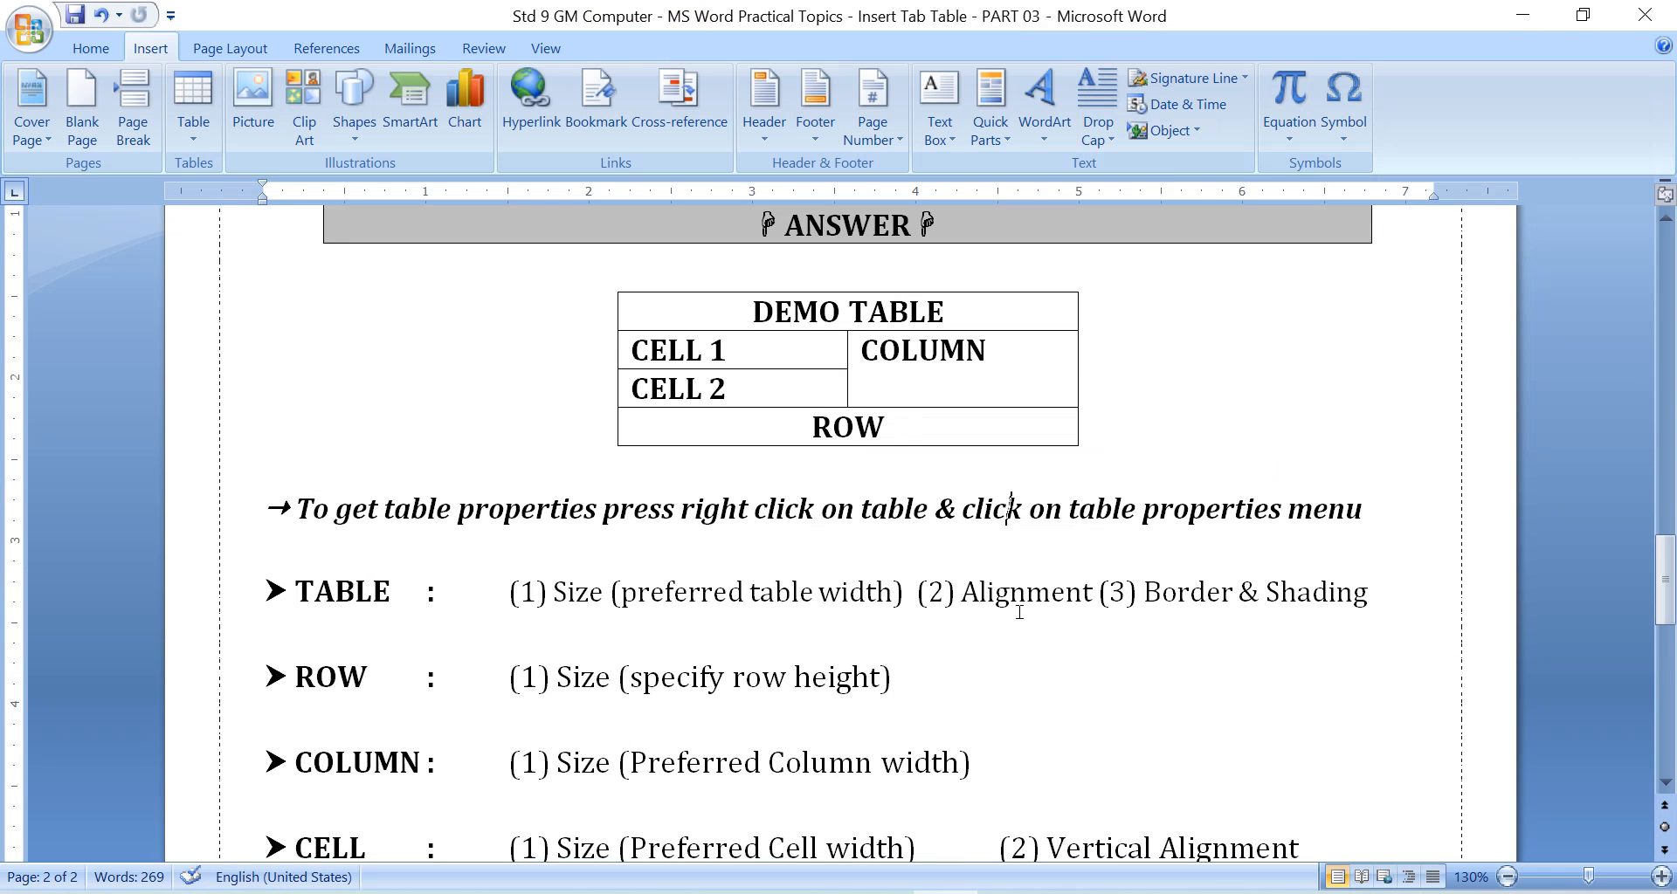
{"action": "scroll", "coordinate": [1019, 613], "scroll_direction": "down", "scroll_amount": 3}
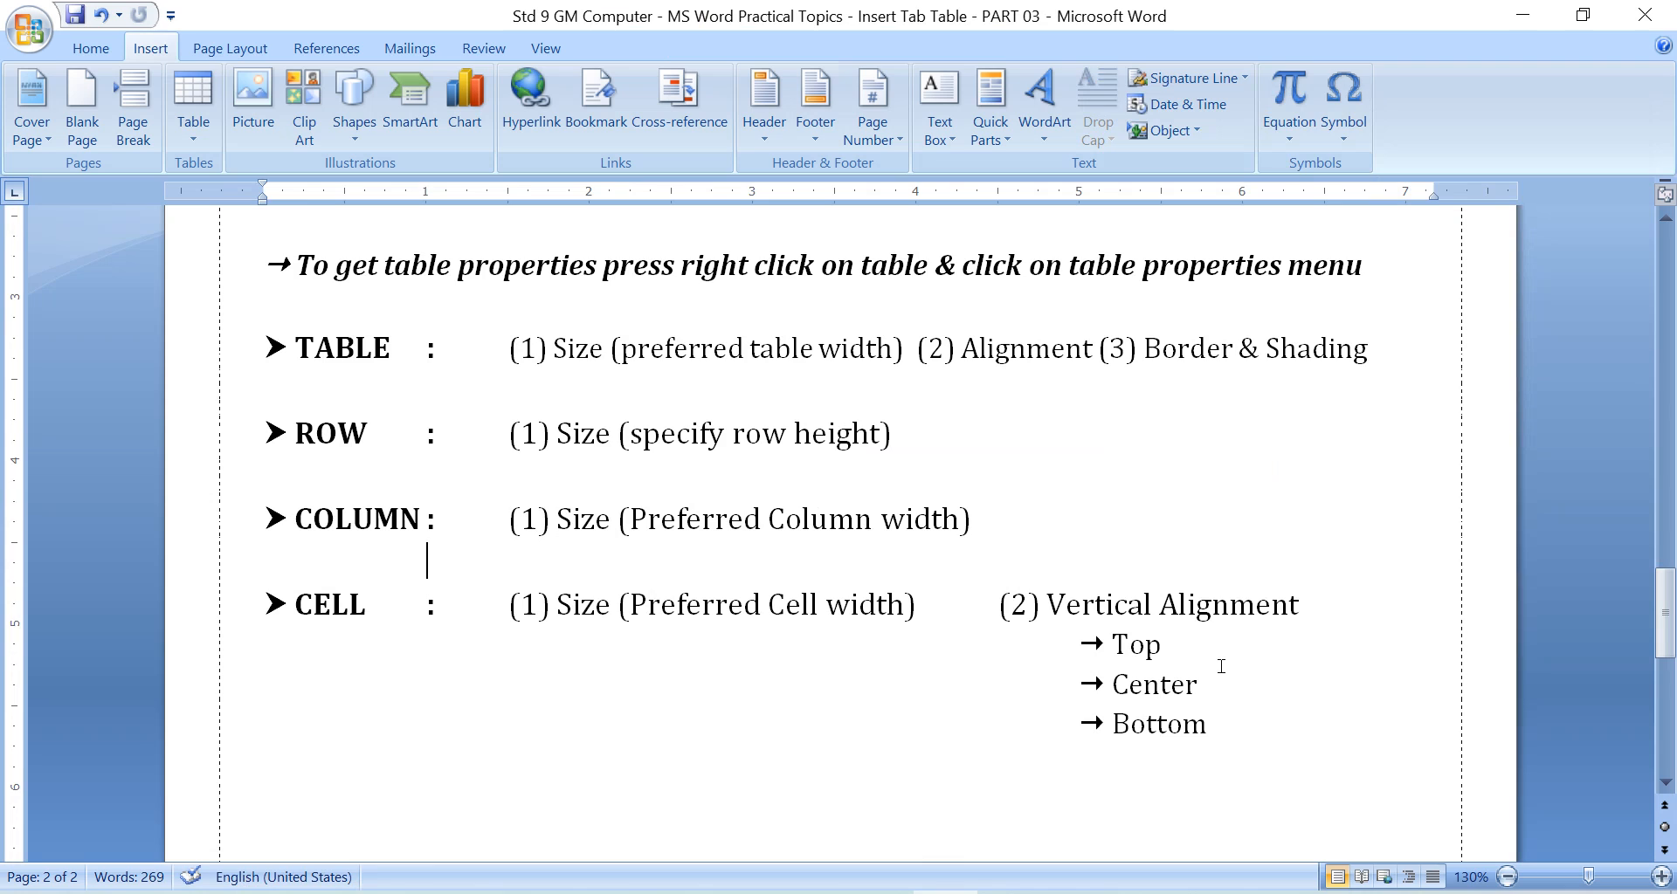
{"action": "left_click_drag", "start_coordinate": [1046, 604], "coordinate": [1244, 725]}
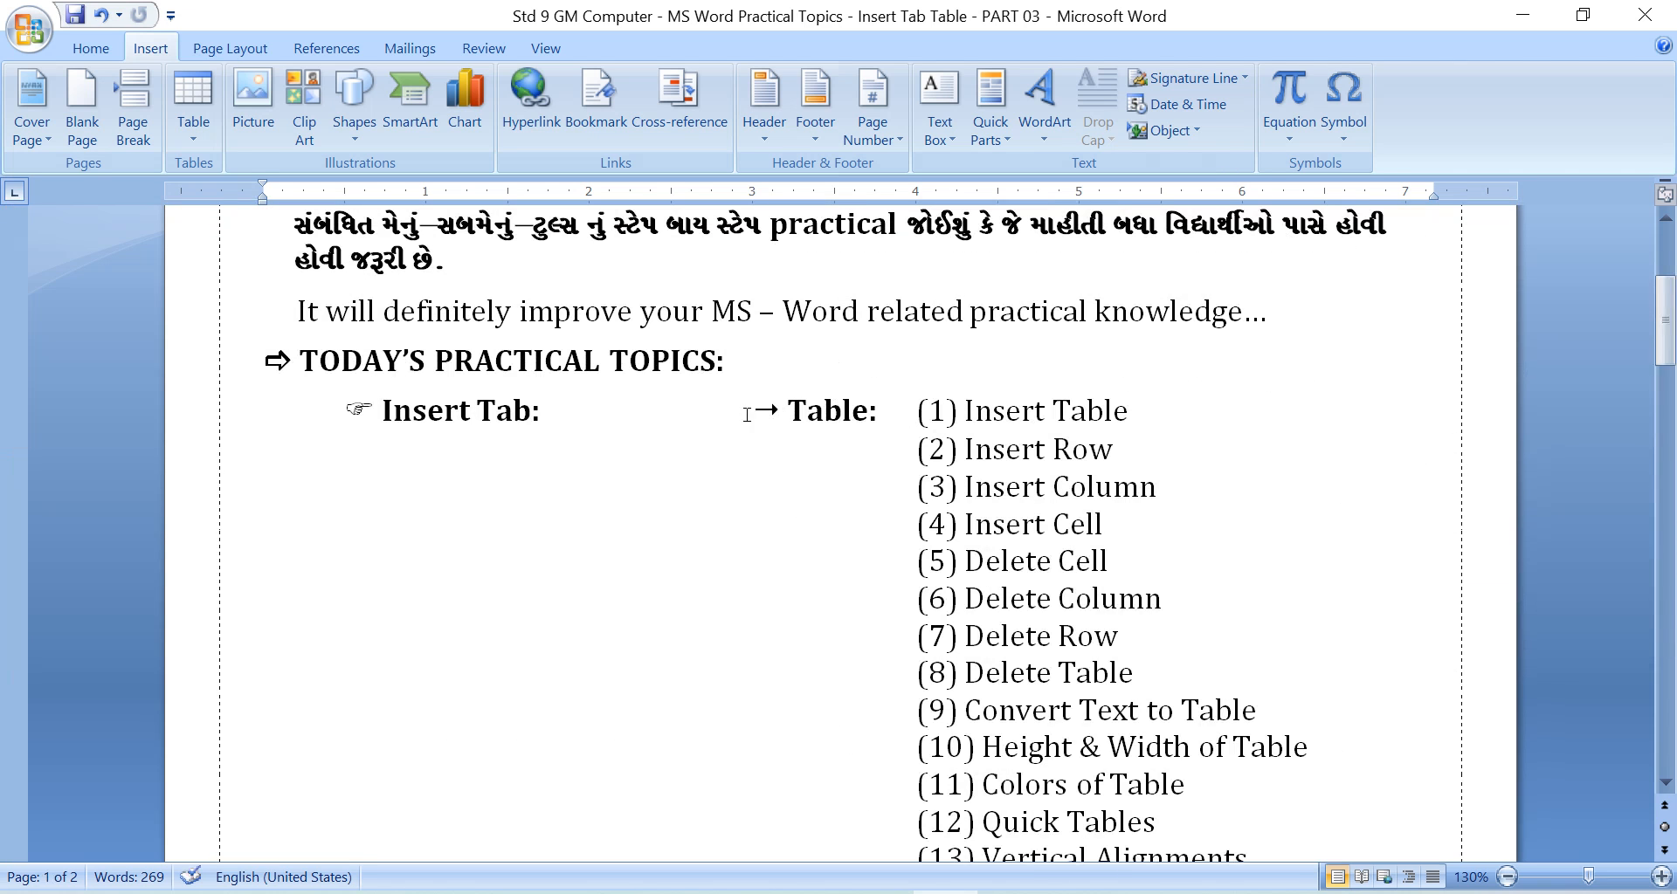
Save the lesson document and create a new blank document.
{"action": "left_click", "coordinate": [740, 378]}
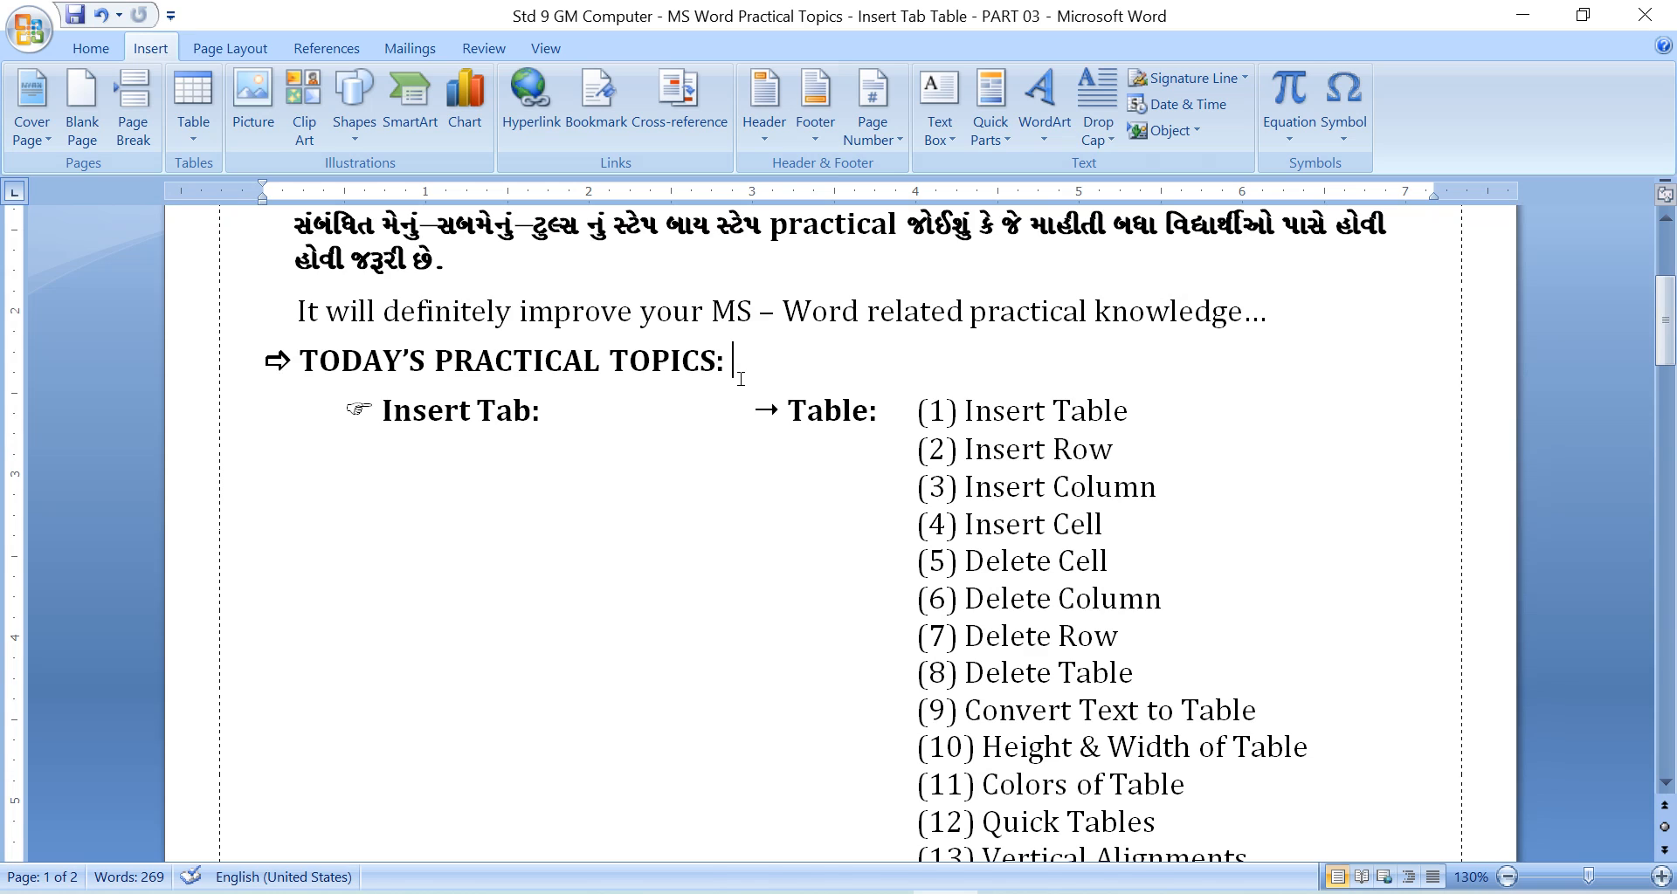
{"action": "key", "text": "ctrl+s"}
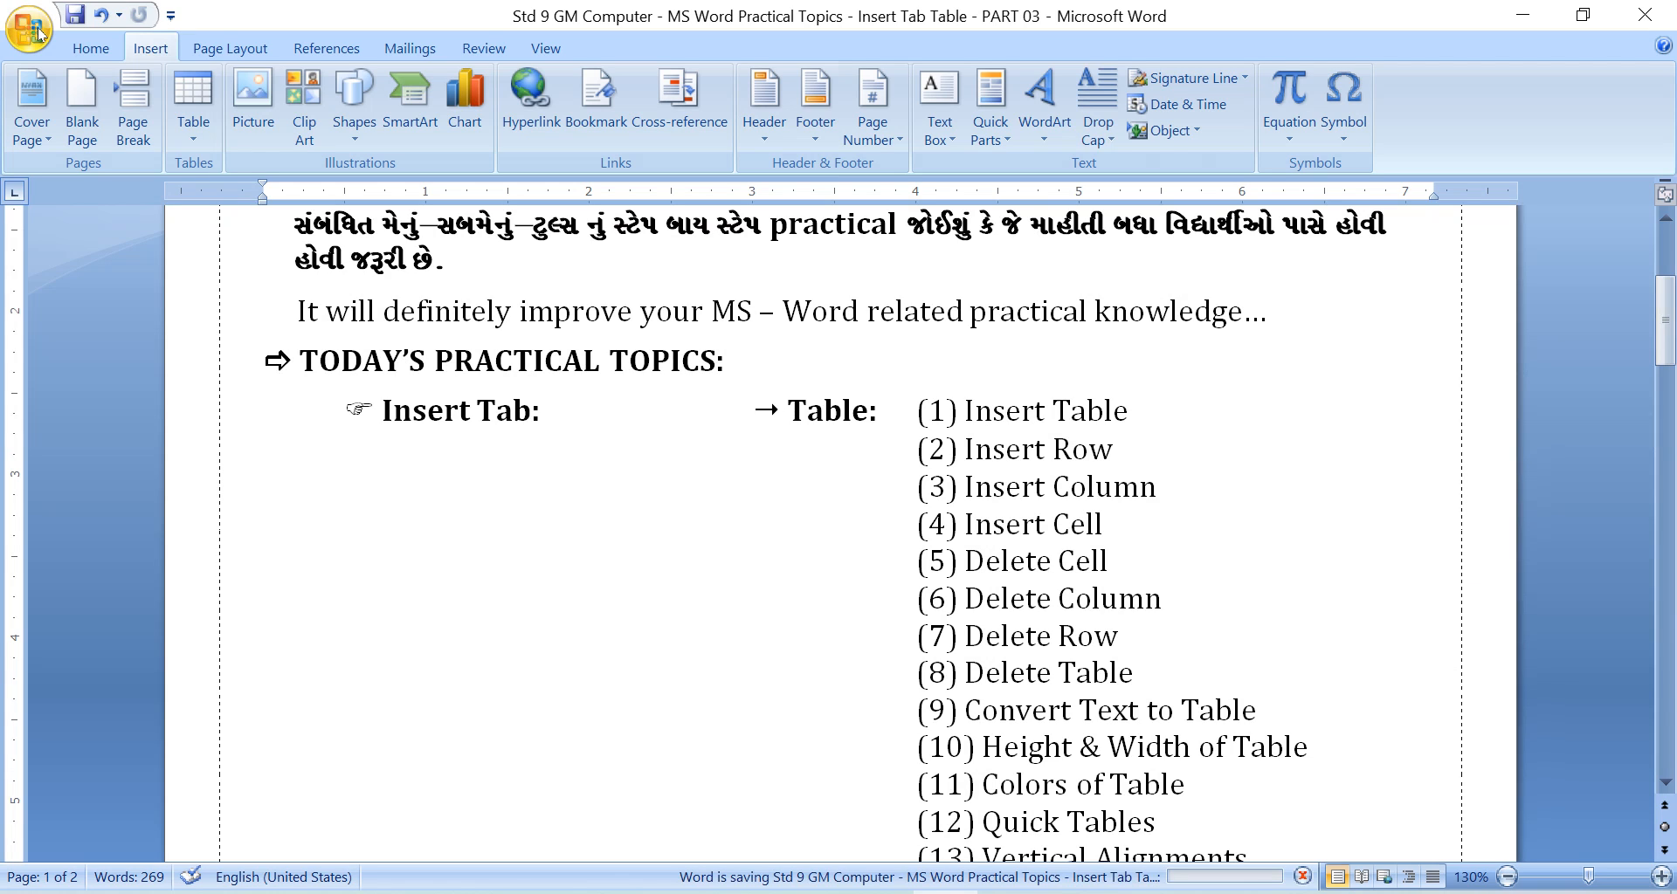
{"action": "left_click", "coordinate": [38, 33]}
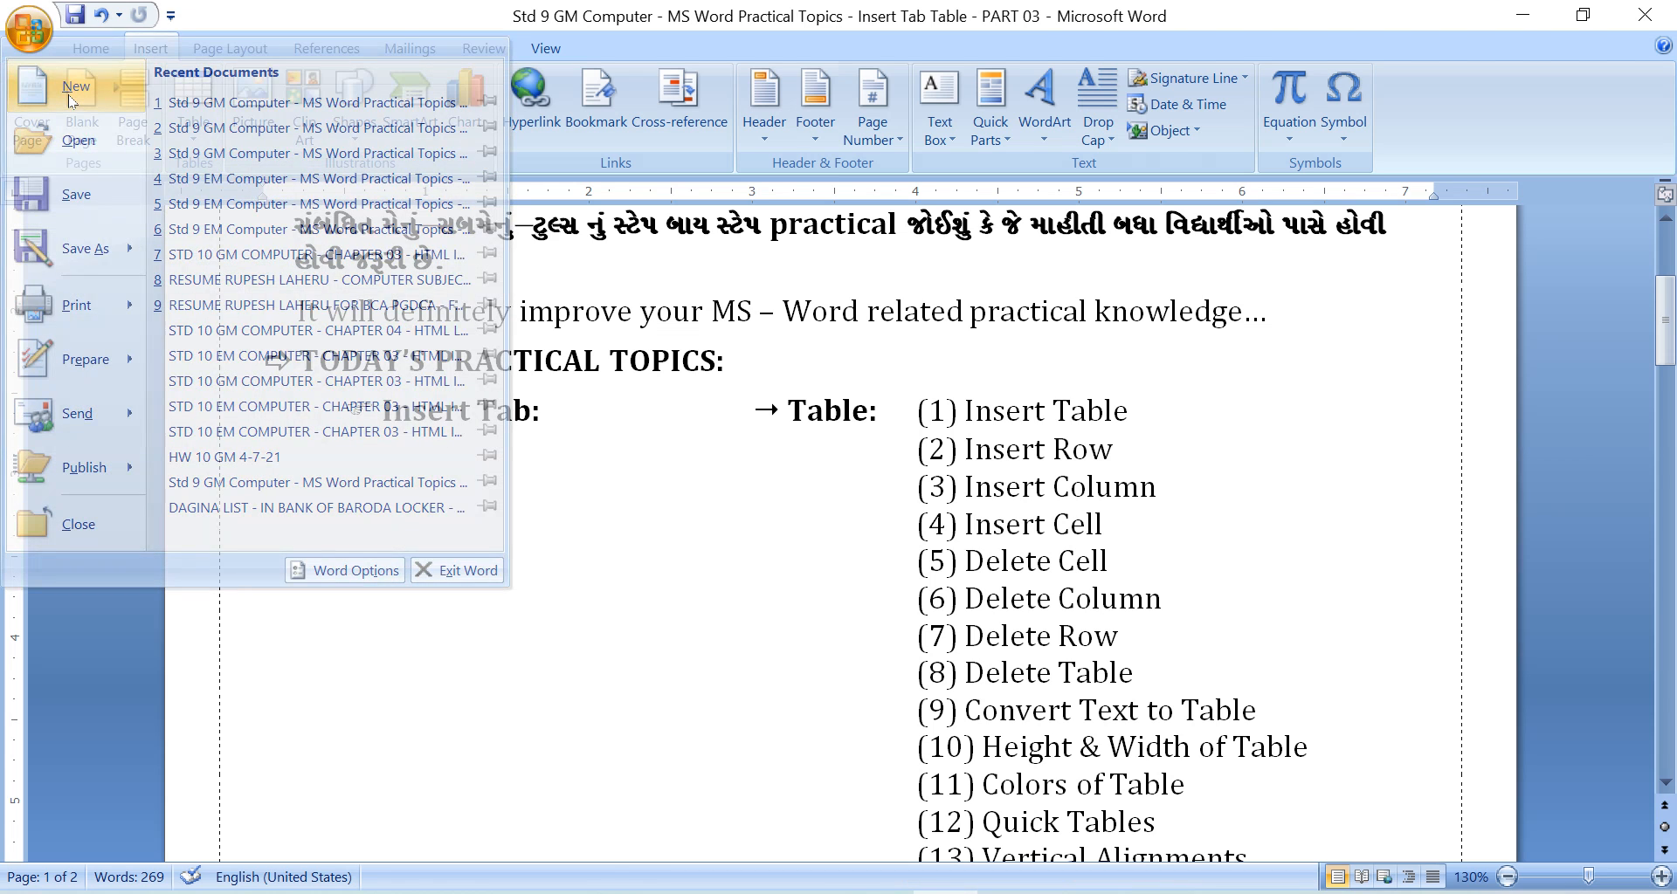
{"action": "left_click", "coordinate": [71, 96]}
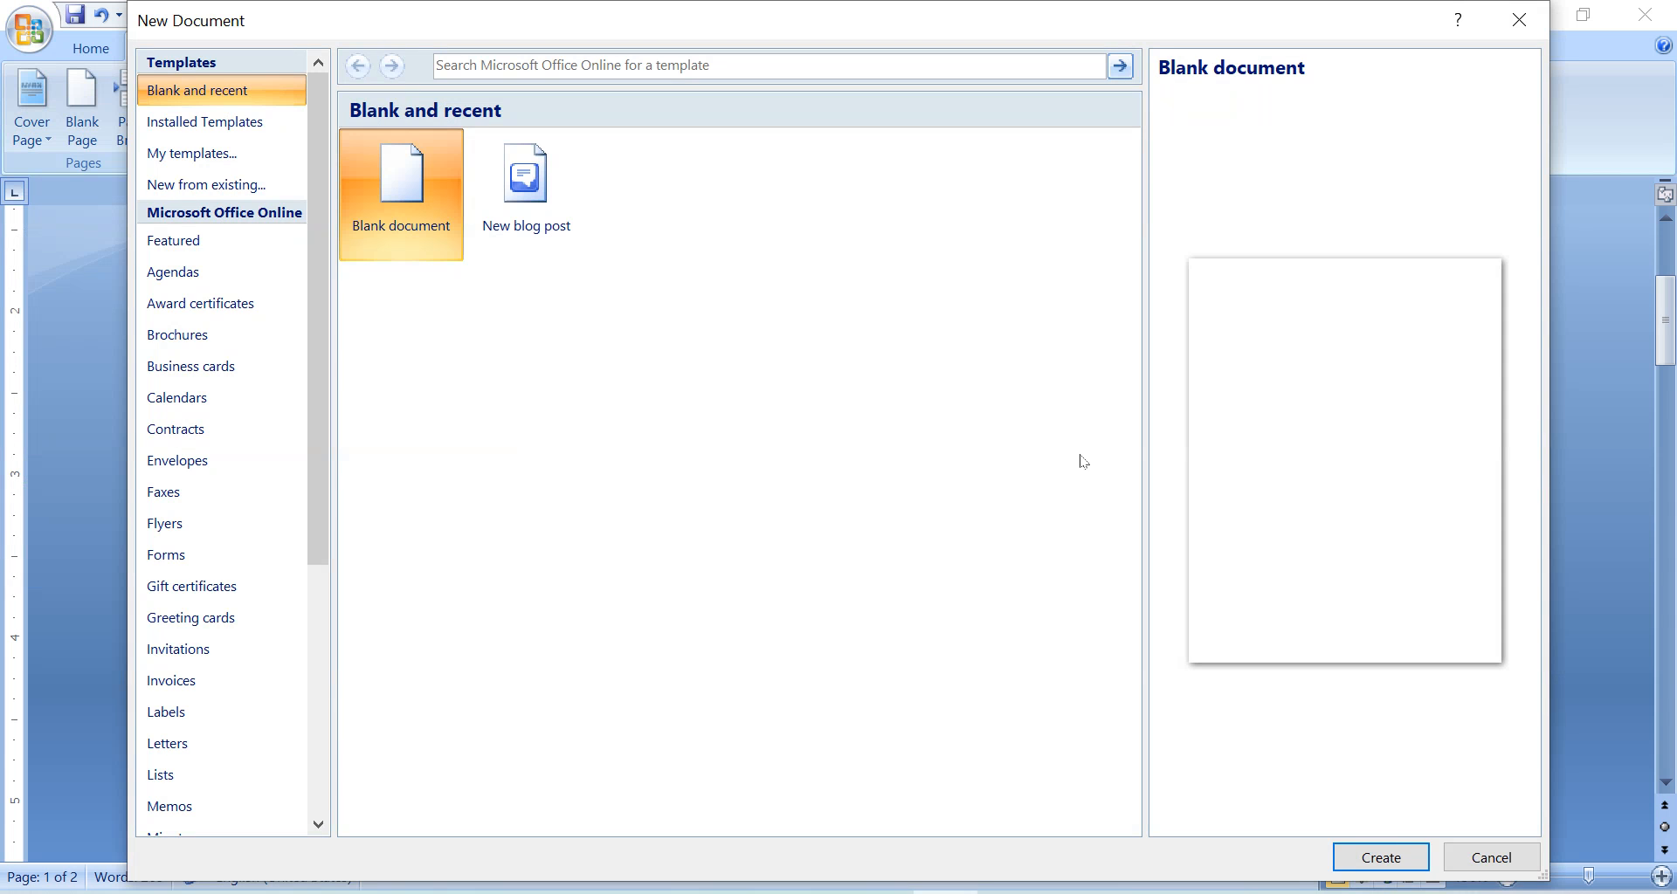
{"action": "key", "text": "Return"}
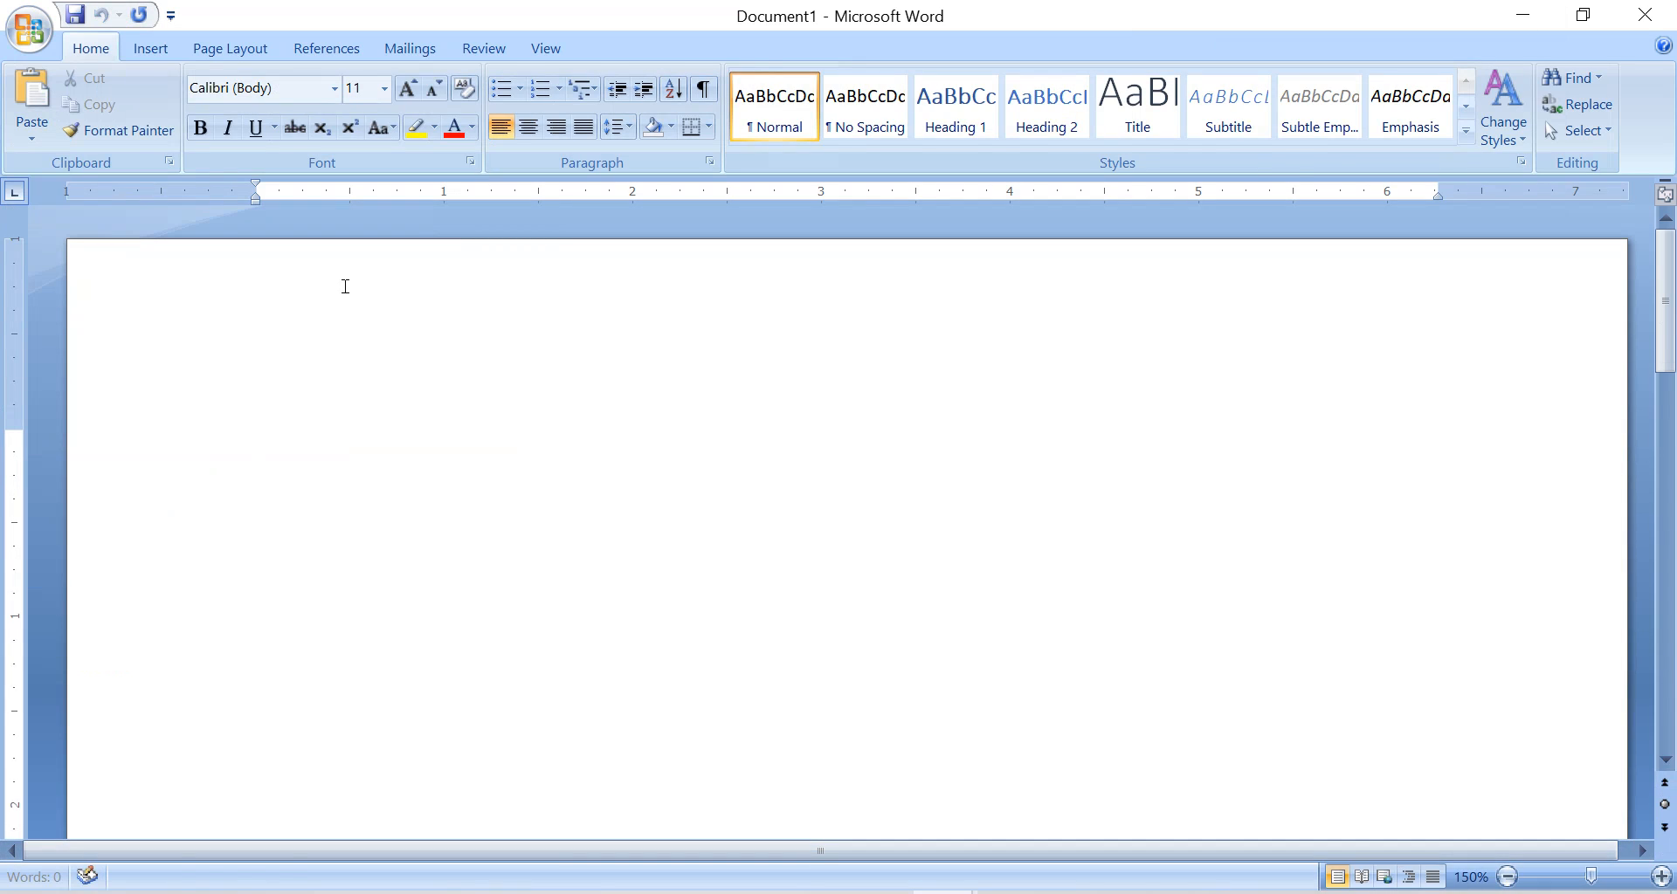
Insert a table with three columns and two rows into the blank document.
{"action": "left_click", "coordinate": [150, 48]}
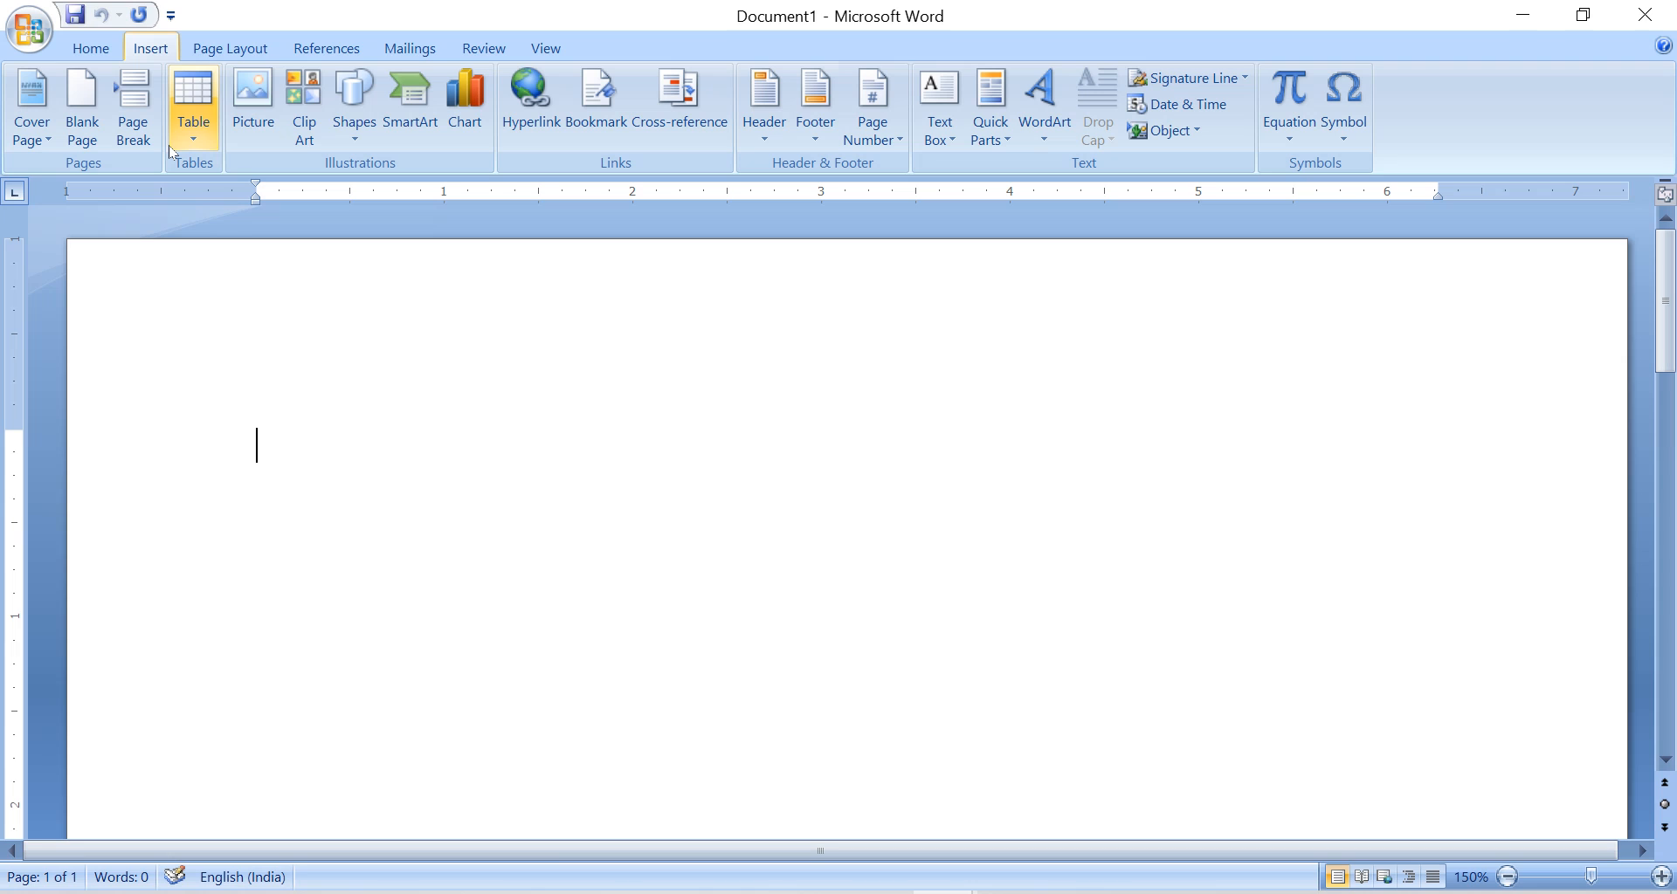
{"action": "left_click", "coordinate": [194, 131]}
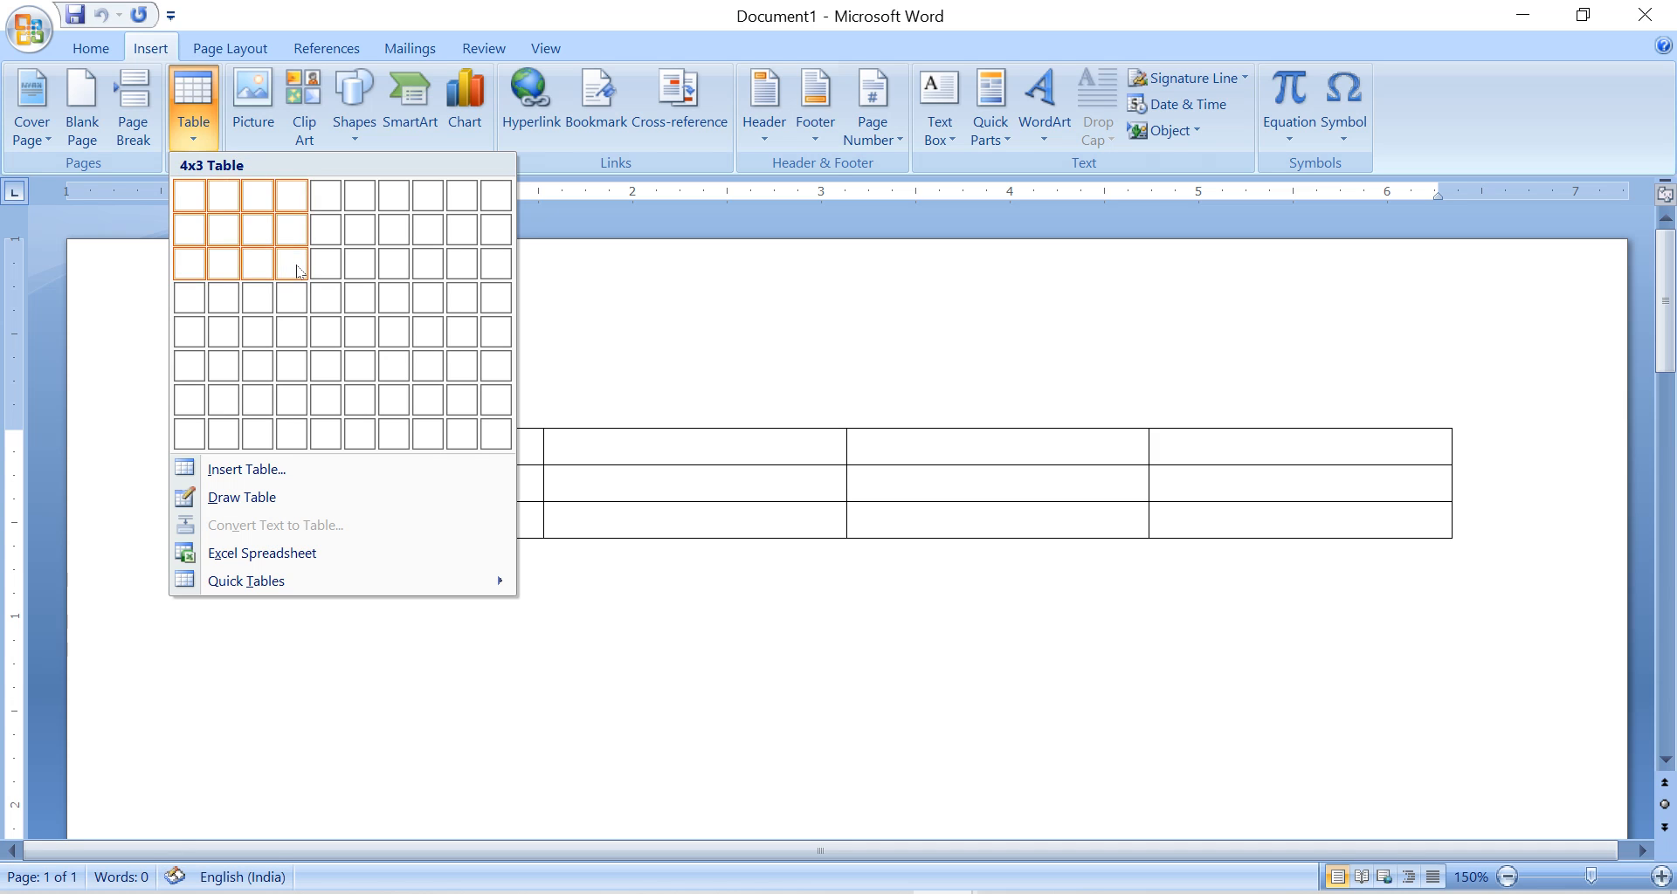
{"action": "left_click", "coordinate": [256, 232]}
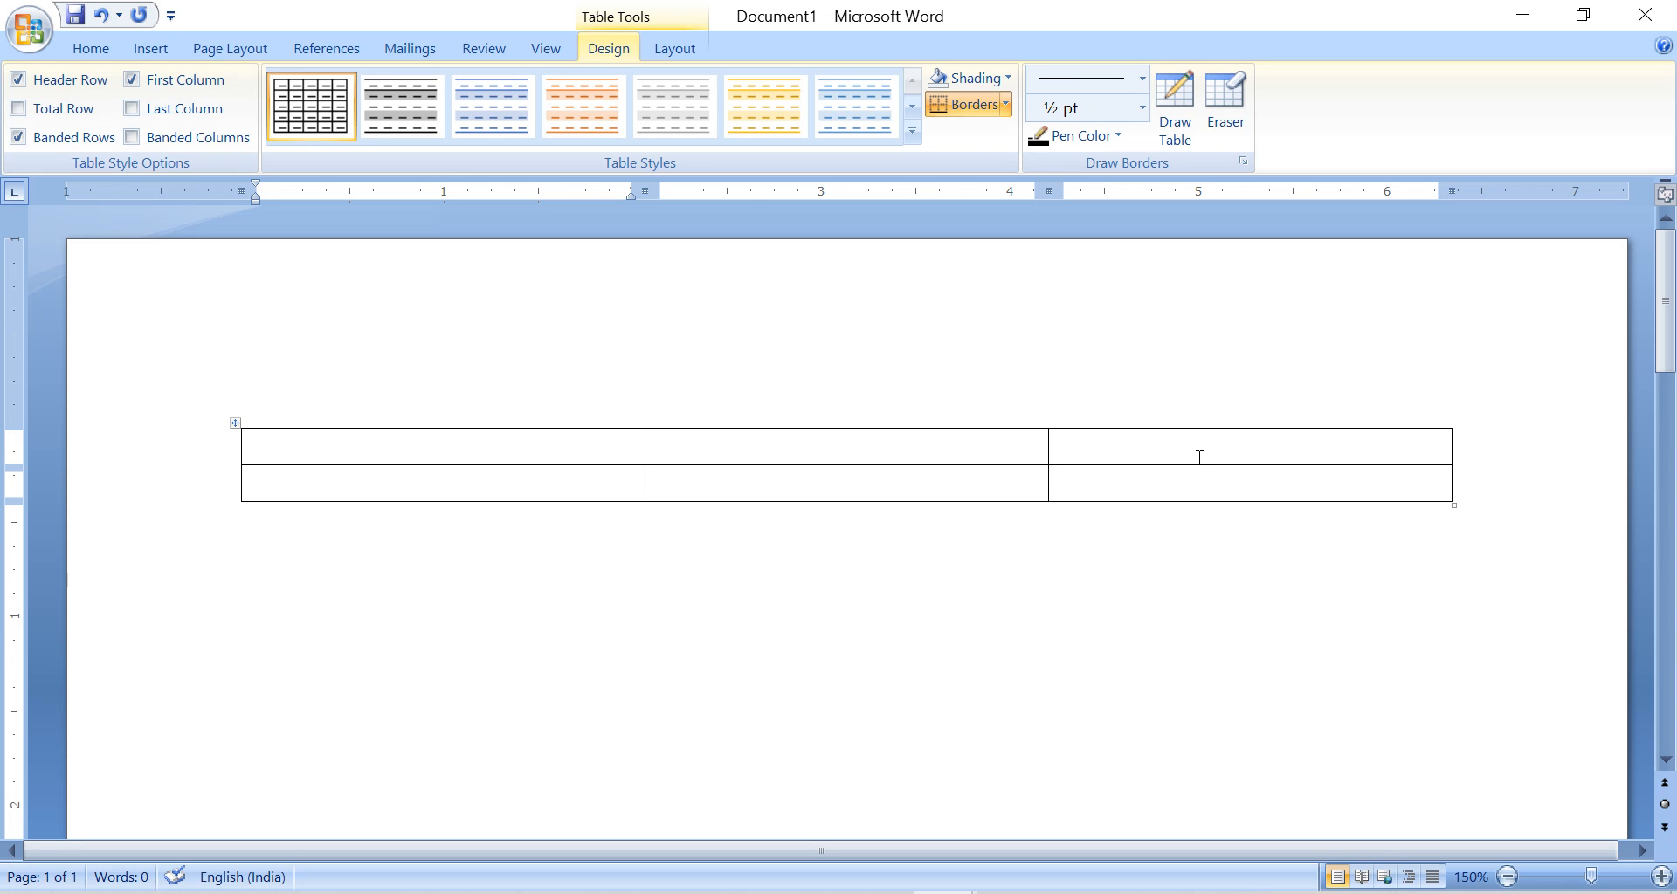
Enter ROW in all three cells of the table's first row.
{"action": "left_click", "coordinate": [659, 481]}
{"action": "left_click_drag", "start_coordinate": [734, 450], "coordinate": [791, 486]}
{"action": "left_click", "coordinate": [1110, 452]}
{"action": "left_click", "coordinate": [597, 462]}
{"action": "type", "text": "r"}
{"action": "key", "text": "BackSpace"}
{"action": "type", "text": "ROW"}
{"action": "key", "text": "Tab"}
{"action": "type", "text": "ROW"}
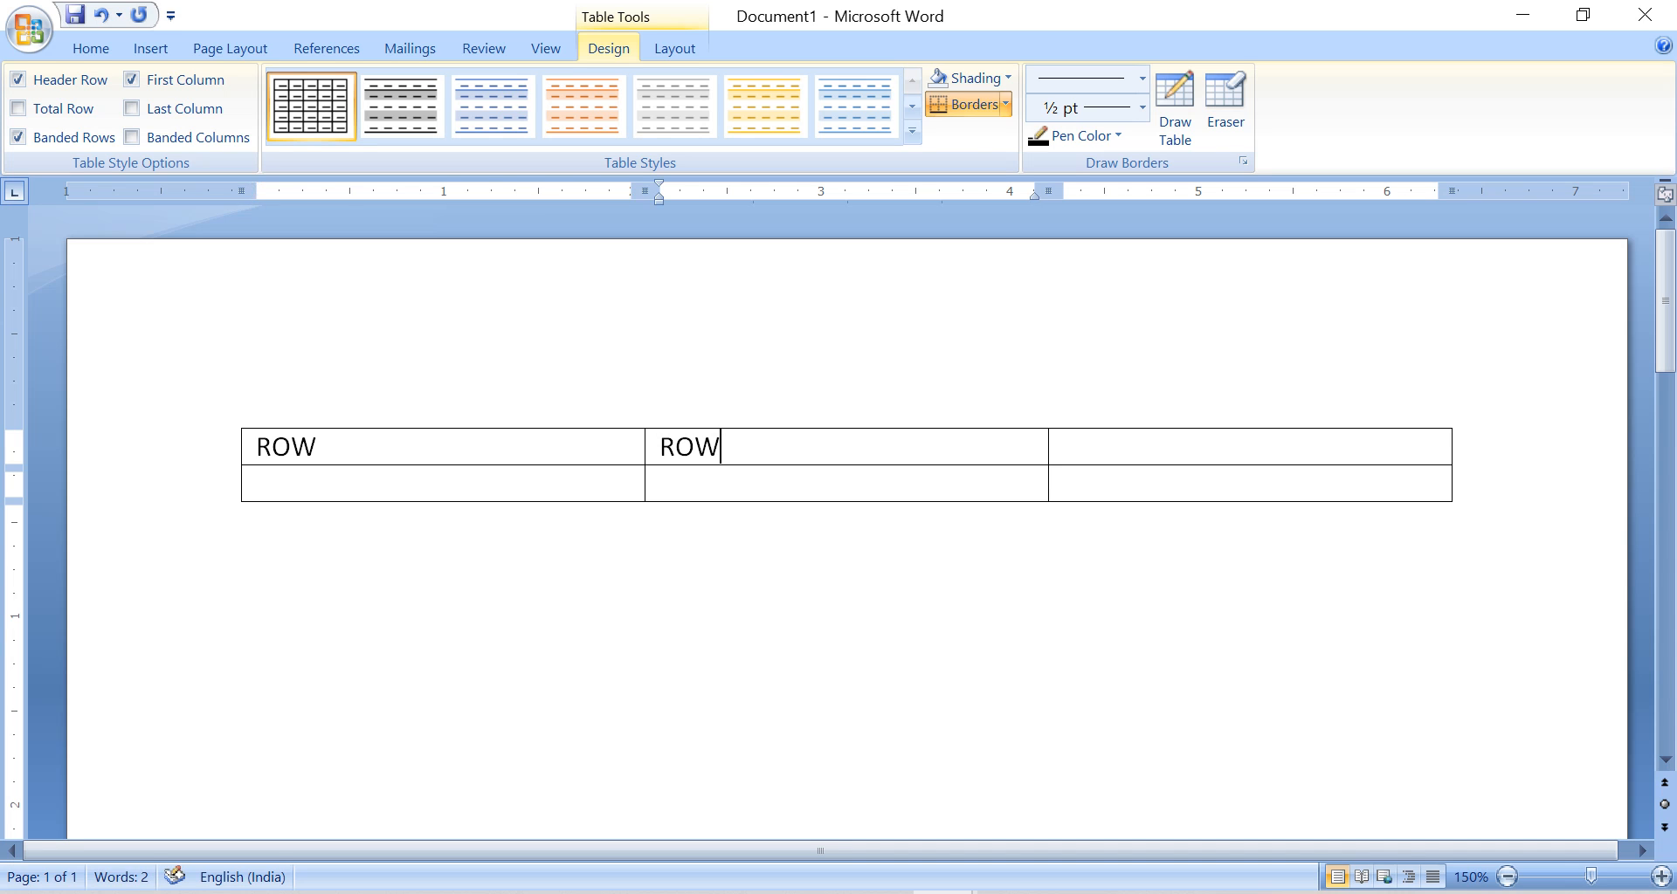
{"action": "key", "text": "Tab"}
{"action": "type", "text": "ROW"}
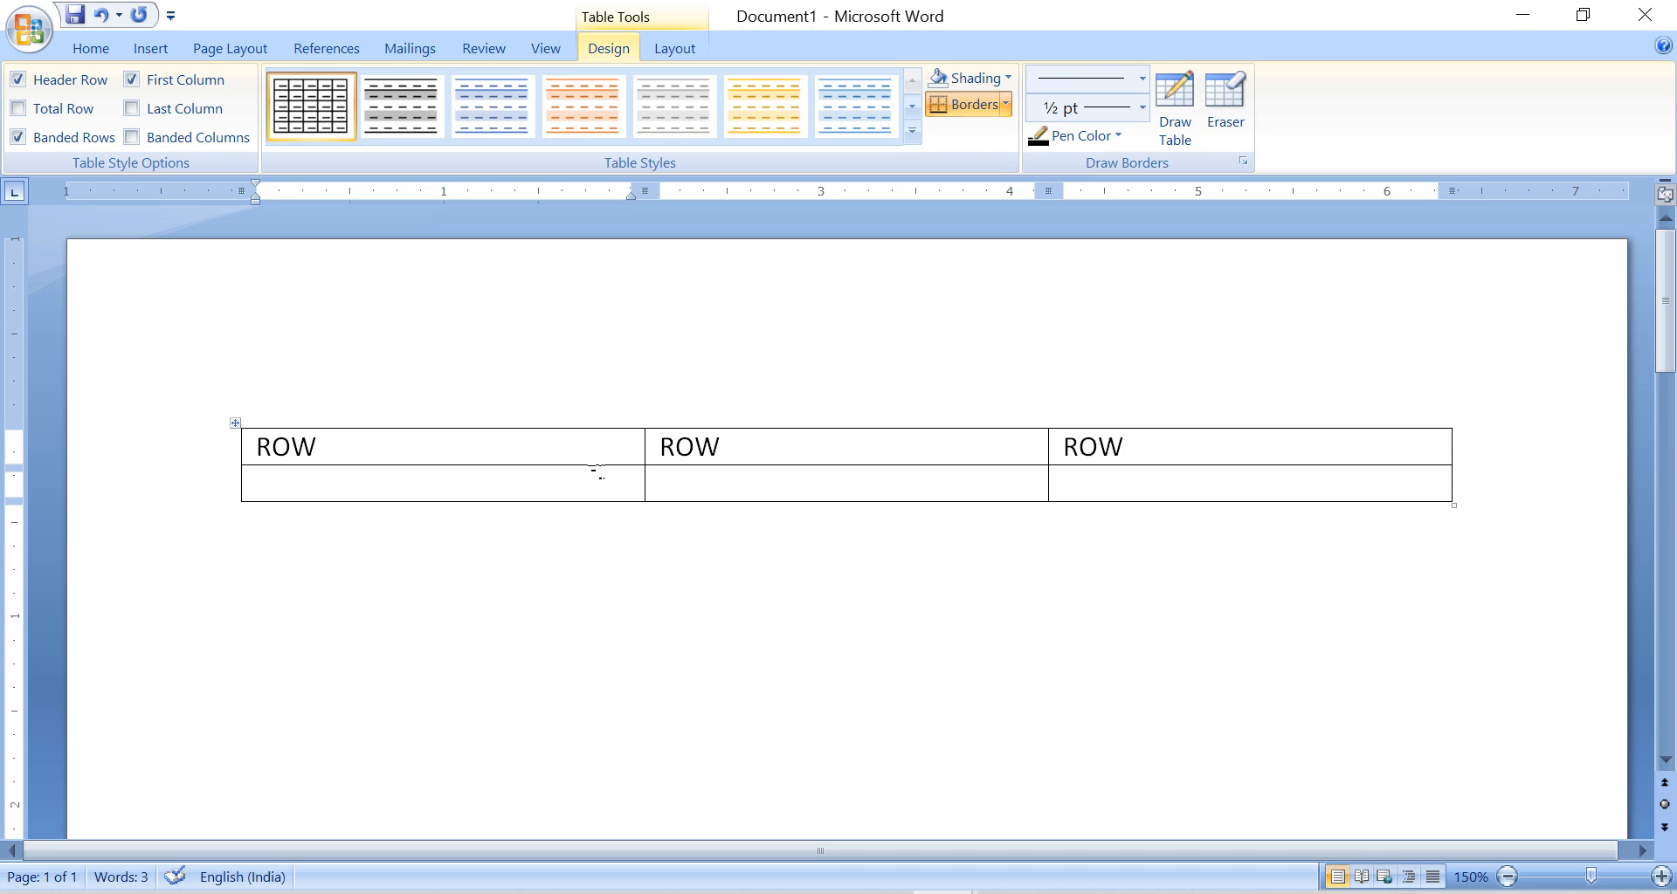
Clear the text from the first cell of the first row and enter COLUMN in the cell below it.
{"action": "left_click", "coordinate": [598, 473]}
{"action": "double_click", "coordinate": [261, 456]}
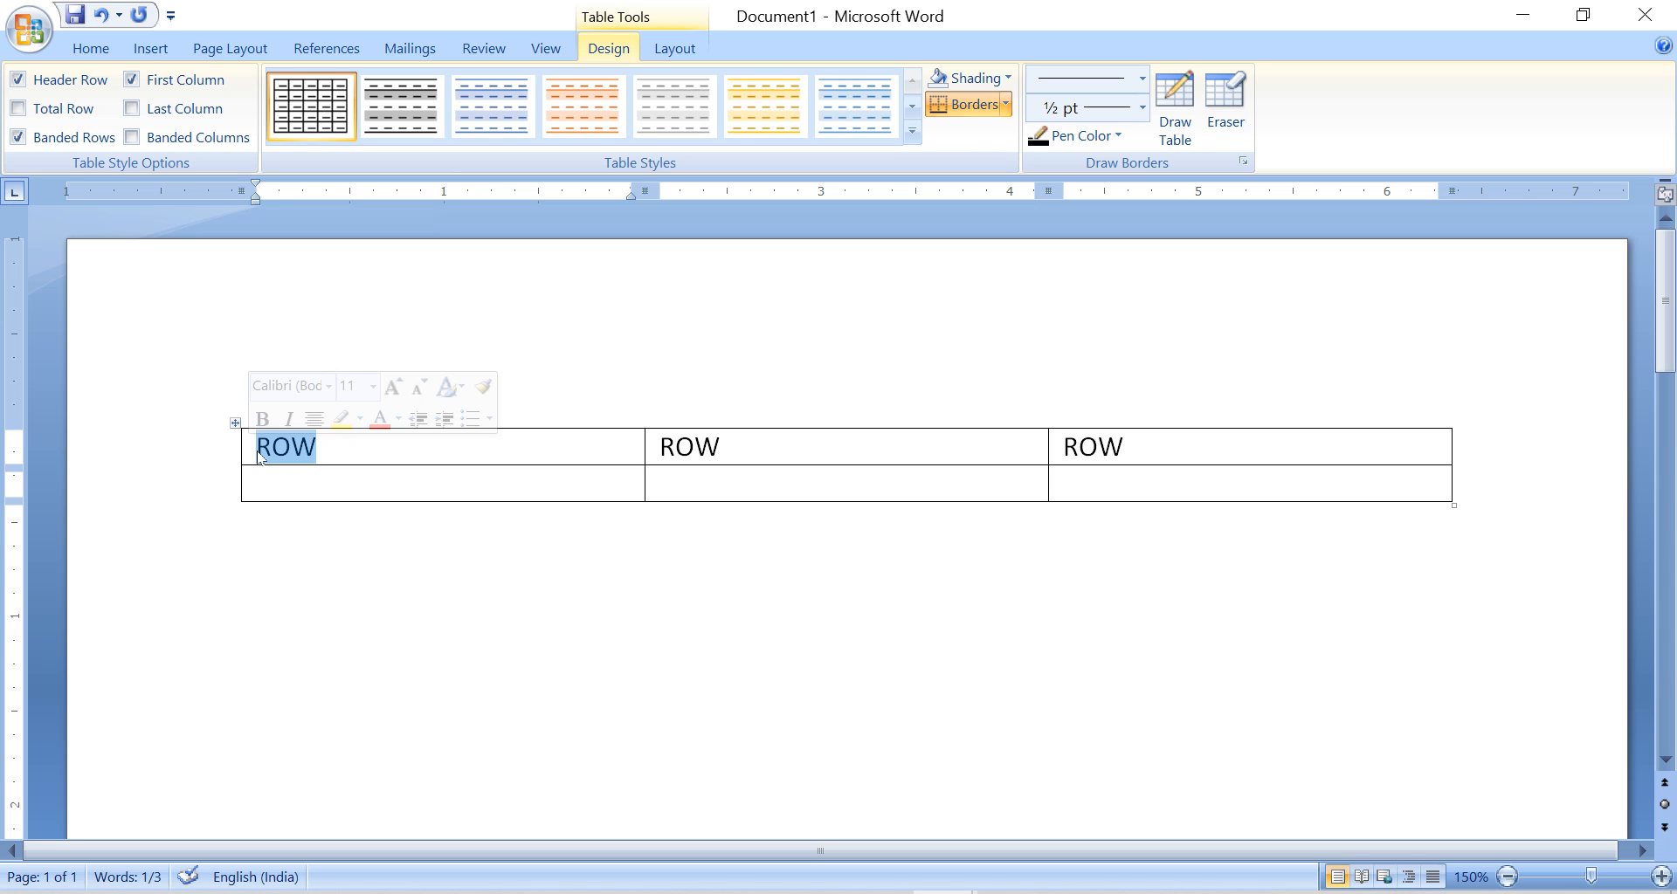
{"action": "key", "text": "Delete"}
{"action": "key", "text": "Down"}
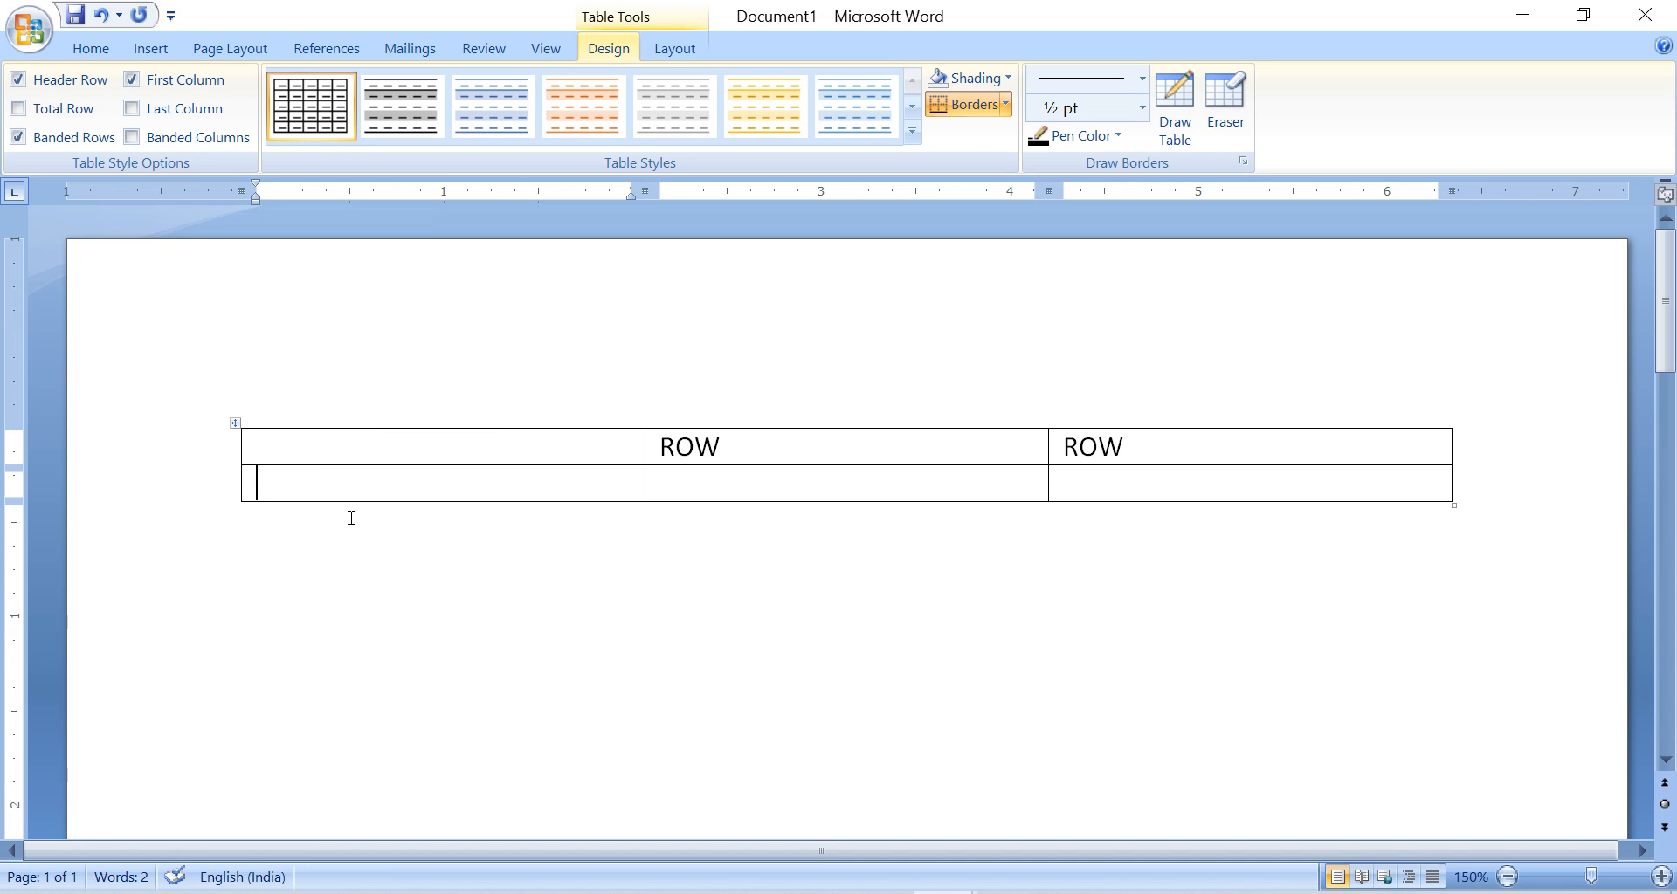
{"action": "type", "text": "COLUMN"}
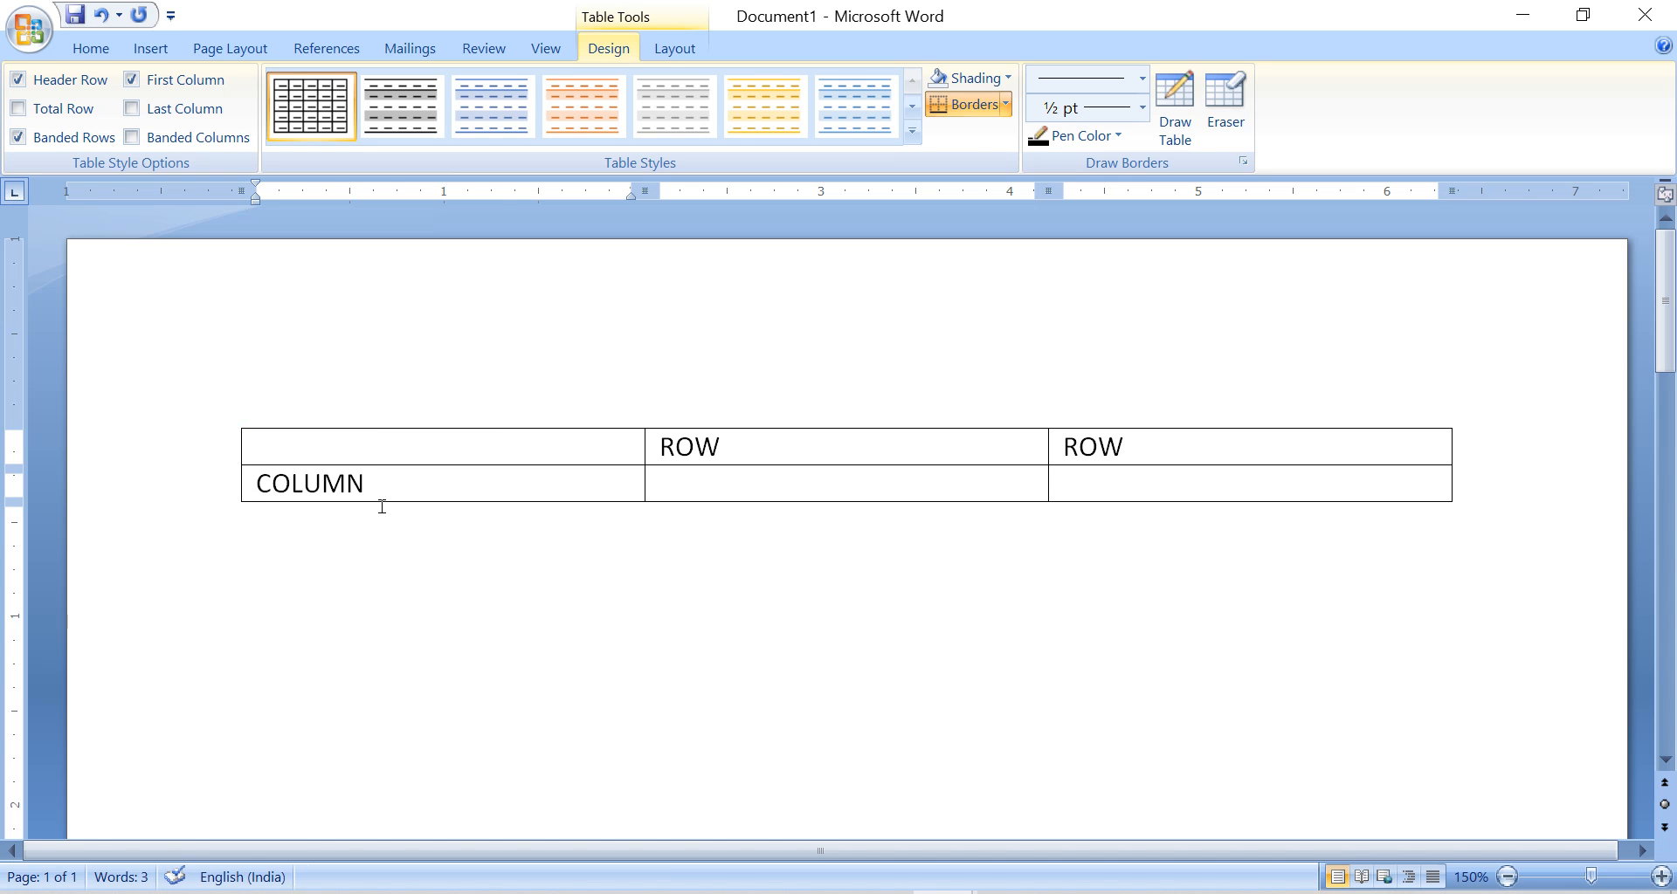
Highlight the whole first column and the two adjacent ROW cells in turn to illustrate column and row directions.
{"action": "left_click_drag", "start_coordinate": [475, 455], "coordinate": [475, 478]}
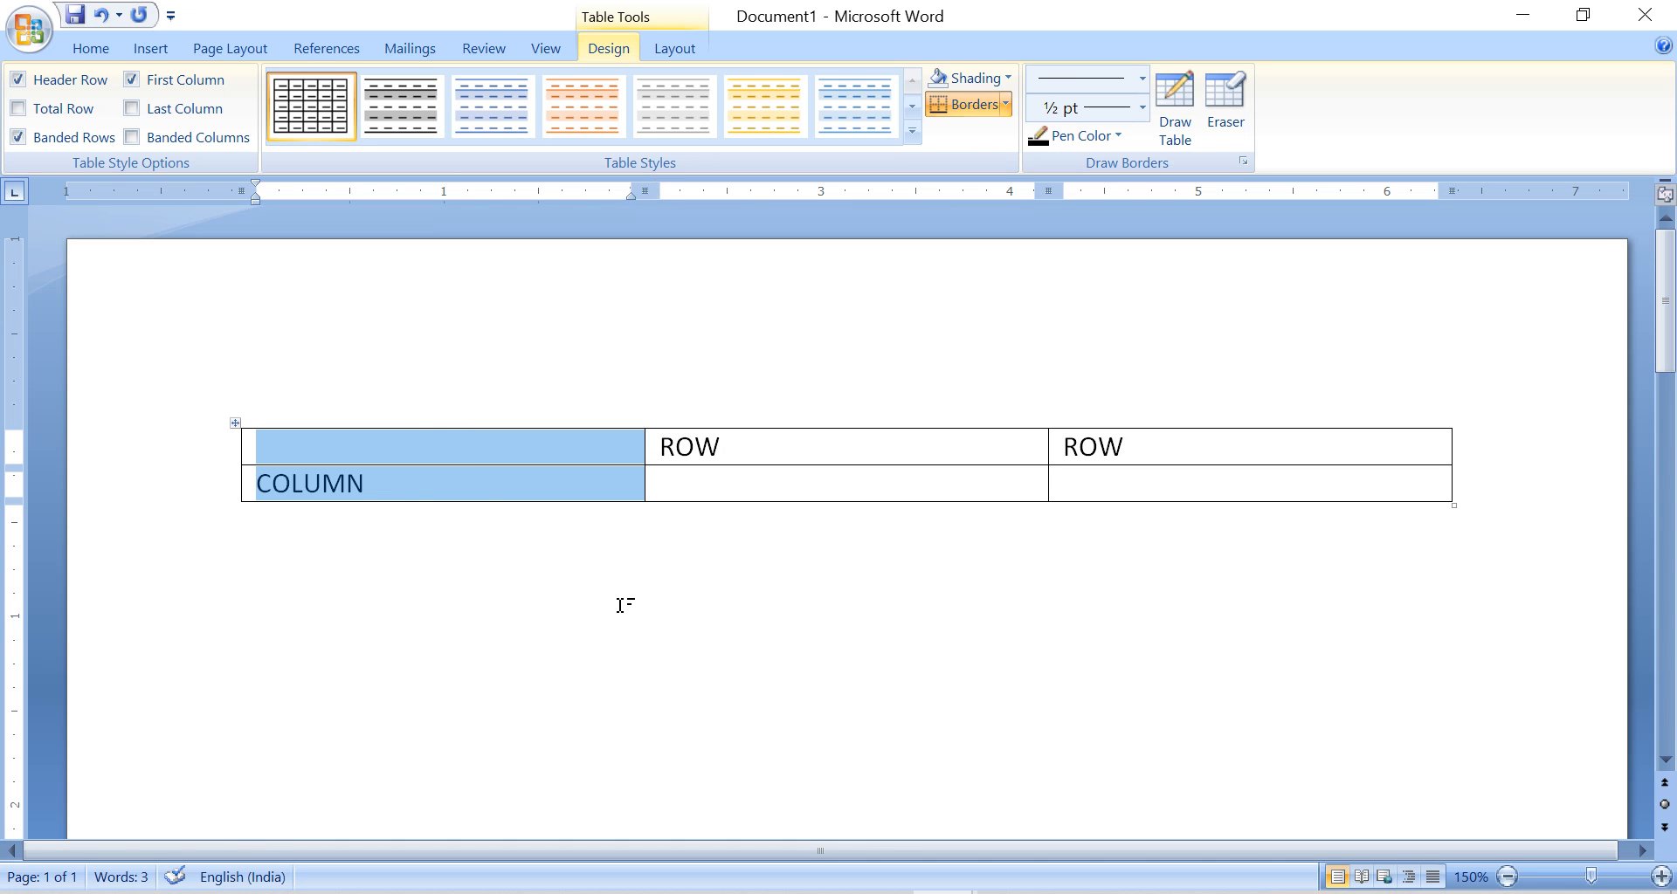
{"action": "left_click", "coordinate": [817, 442]}
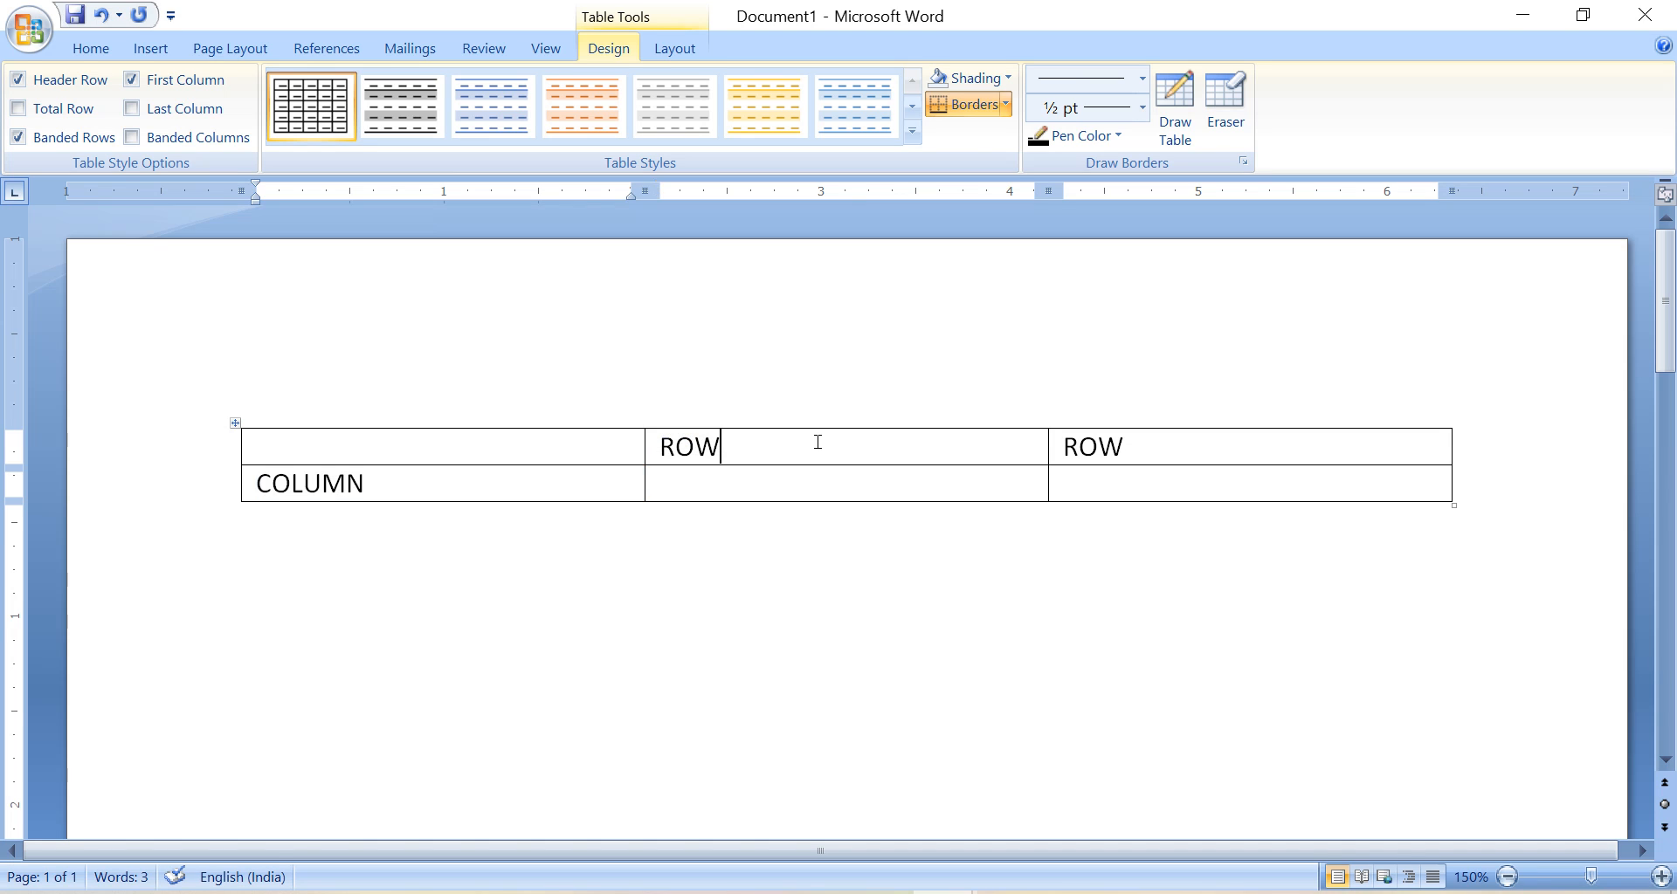
{"action": "left_click_drag", "start_coordinate": [818, 442], "coordinate": [1135, 452]}
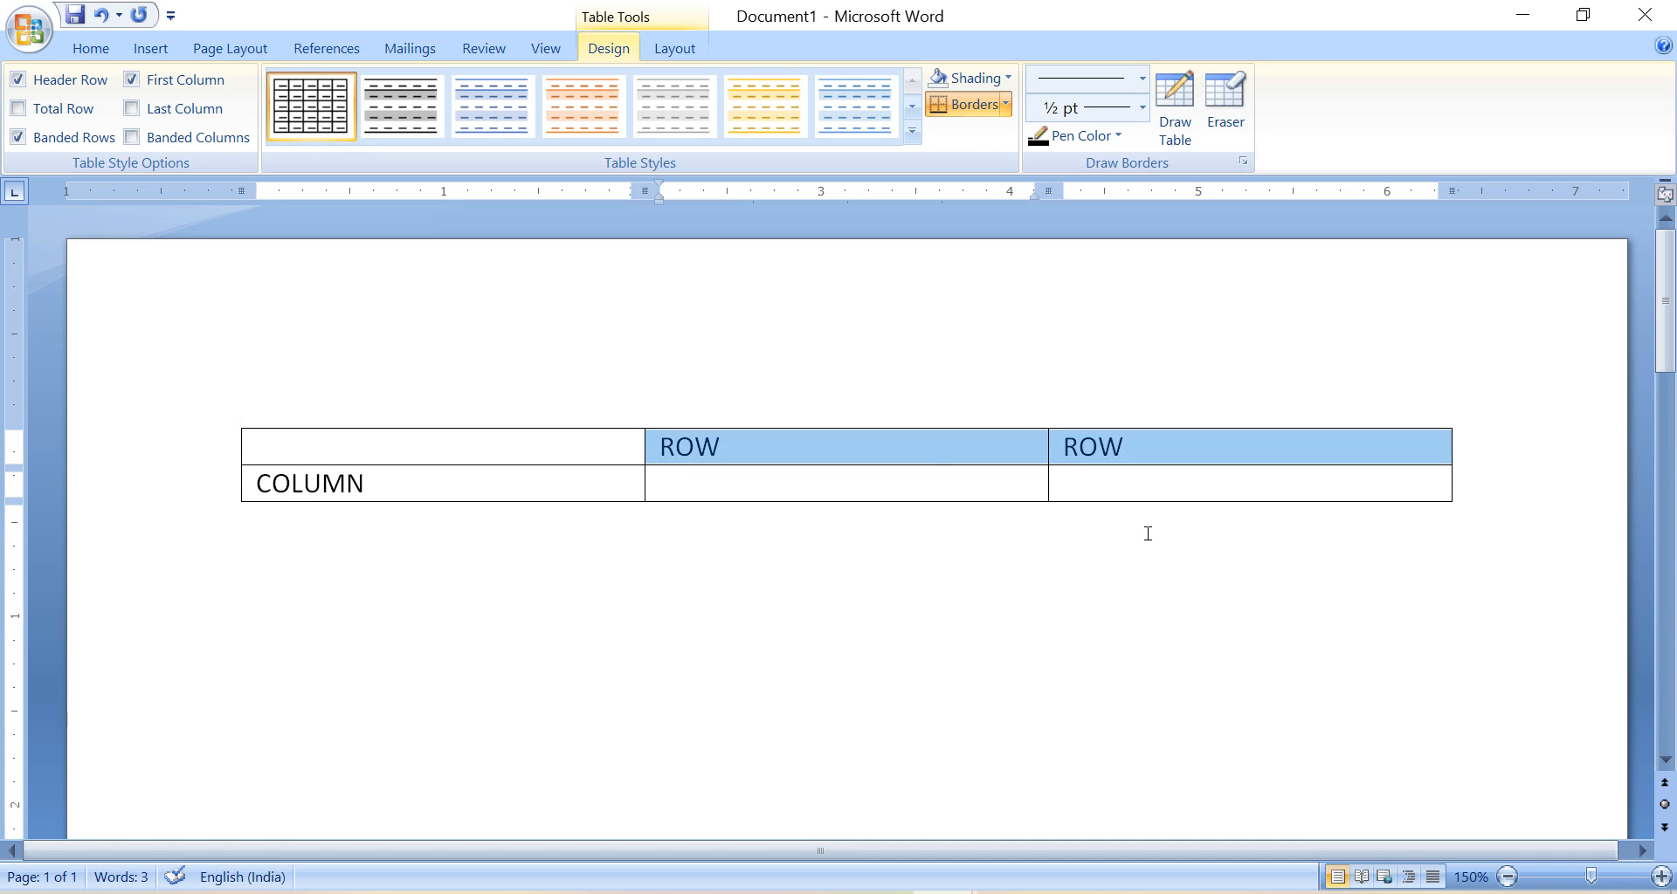
Enter CELL 1 and CELL 2 in the second and third cells of the table's second row.
{"action": "left_click", "coordinate": [931, 480]}
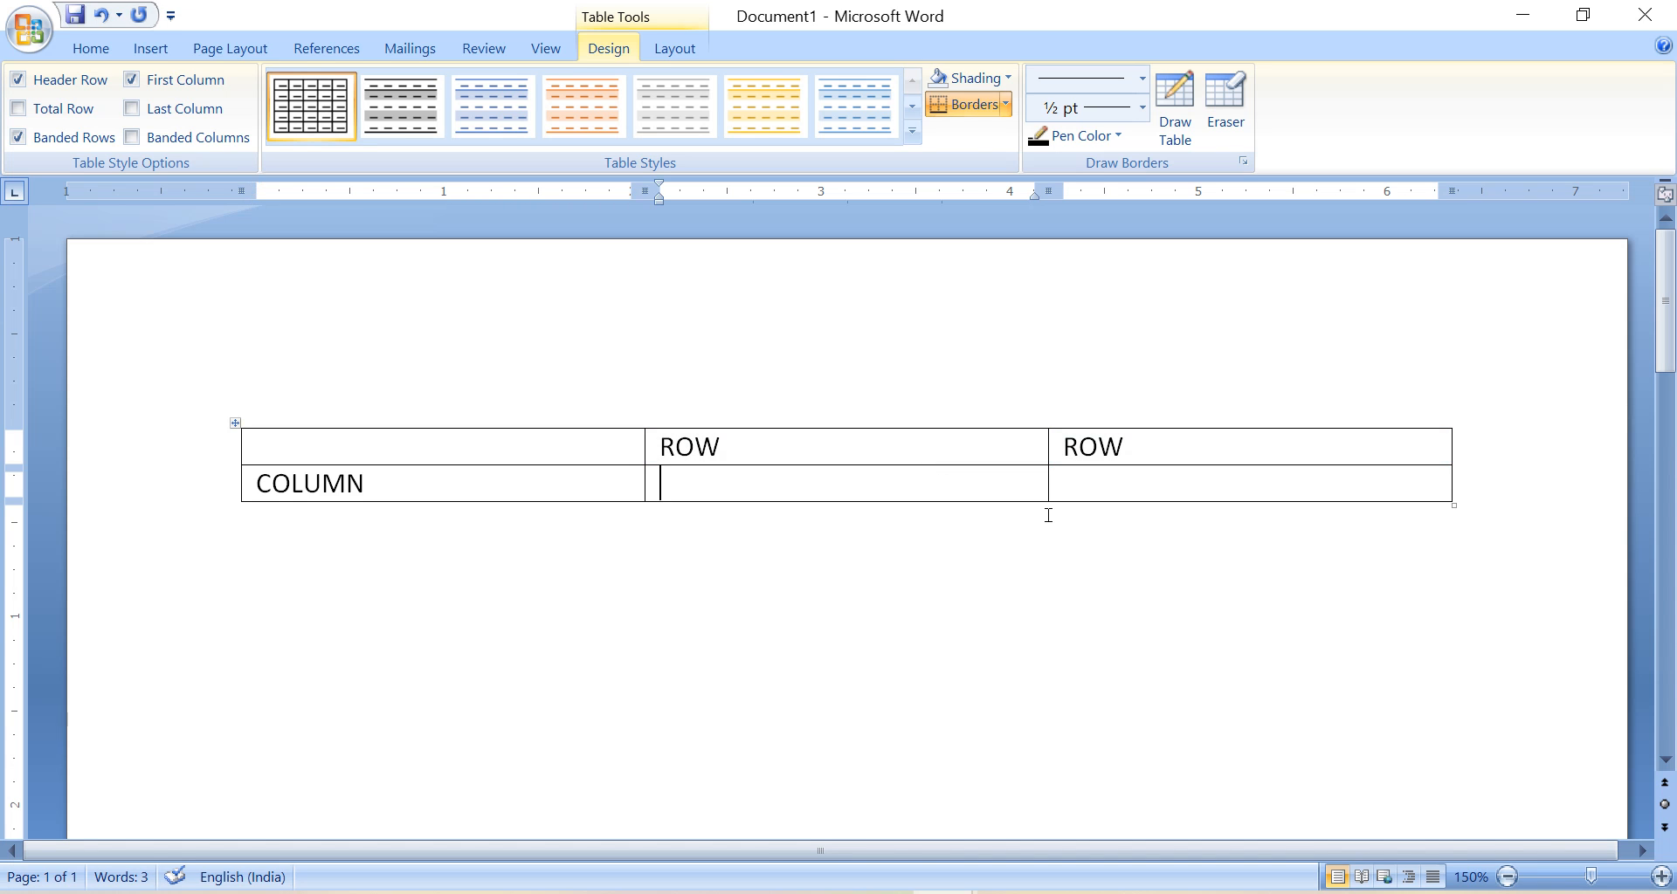
{"action": "type", "text": "CELL 1"}
{"action": "key", "text": "Tab"}
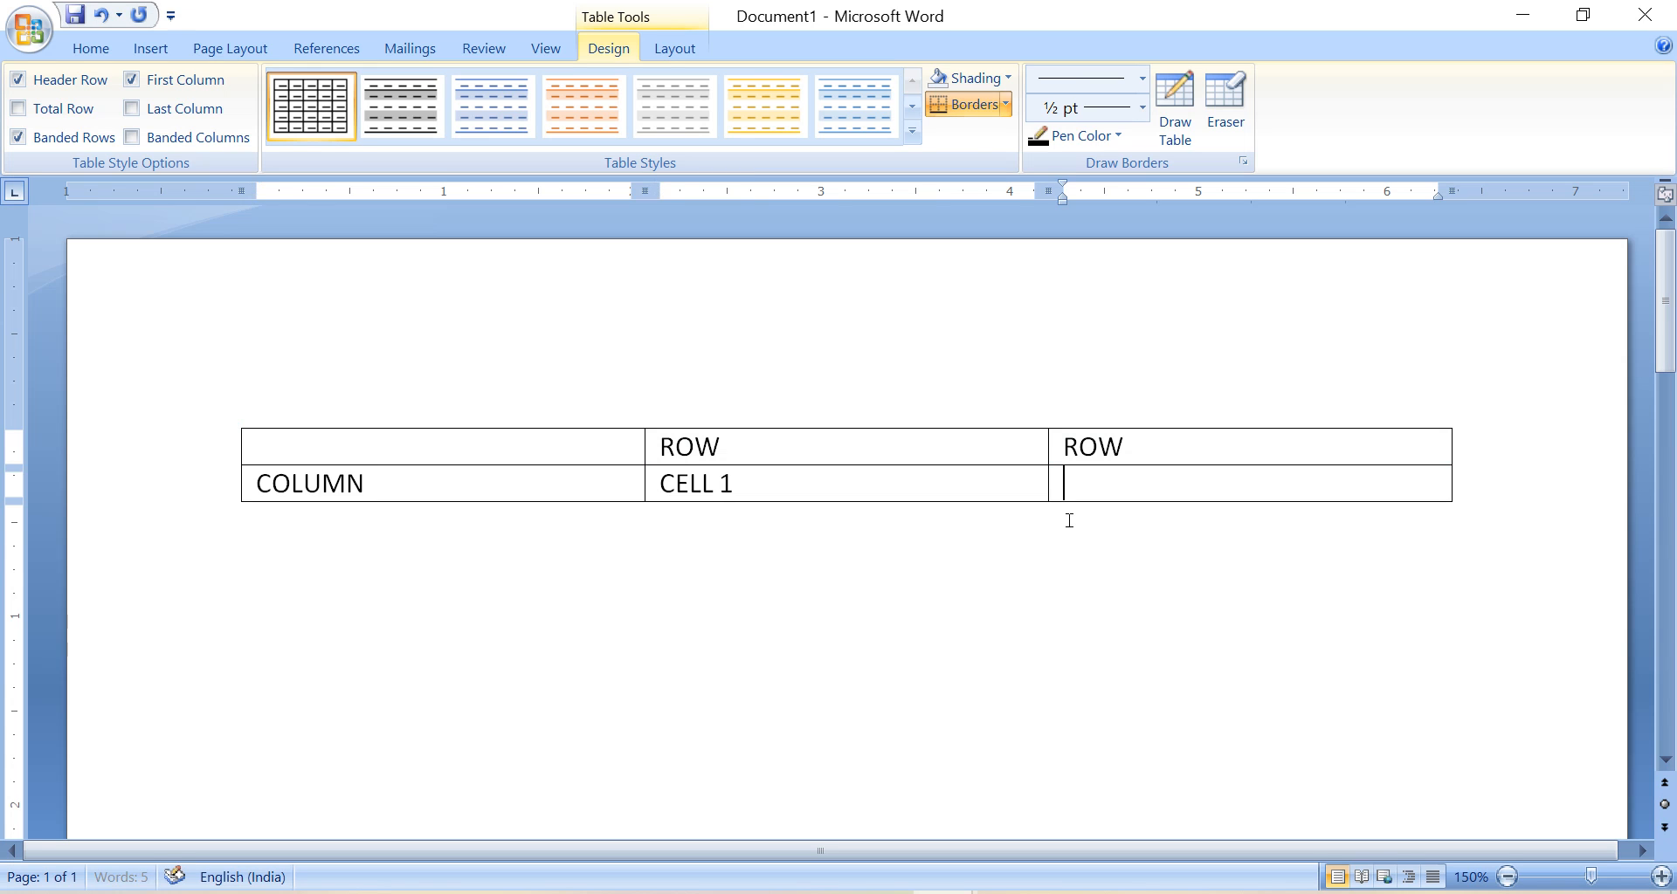
{"action": "type", "text": "CELL 2"}
{"action": "left_click", "coordinate": [1148, 443]}
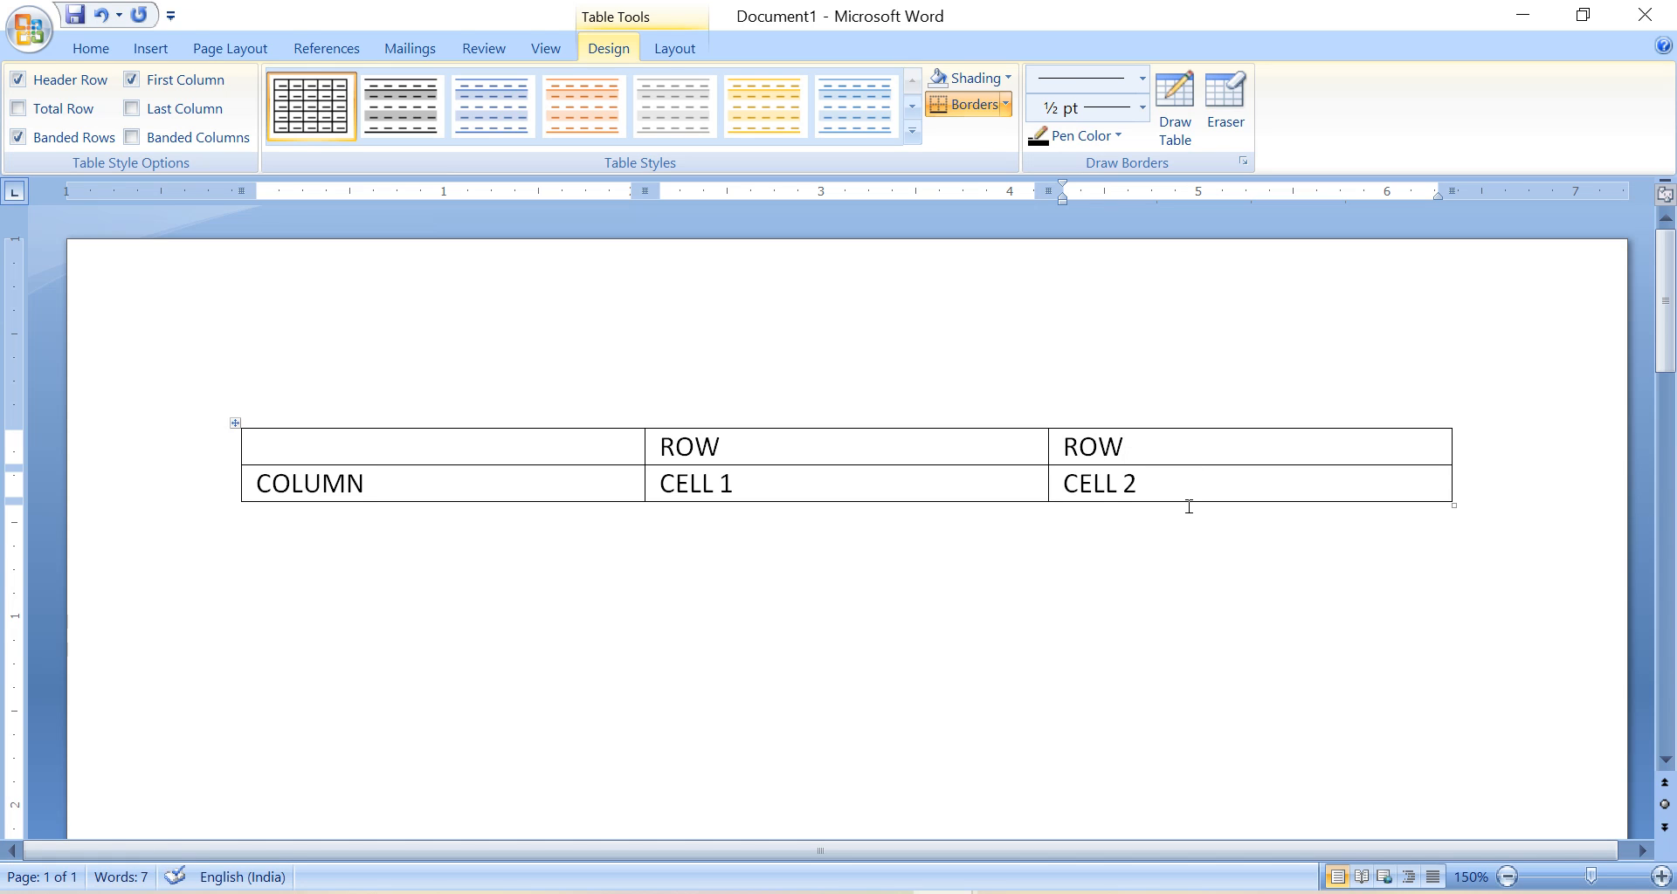
Resize the whole table narrower and taller, to about 4.8 inches wide and 1.7 inches high.
{"action": "key", "text": "Down"}
{"action": "left_click_drag", "start_coordinate": [1454, 507], "coordinate": [964, 753]}
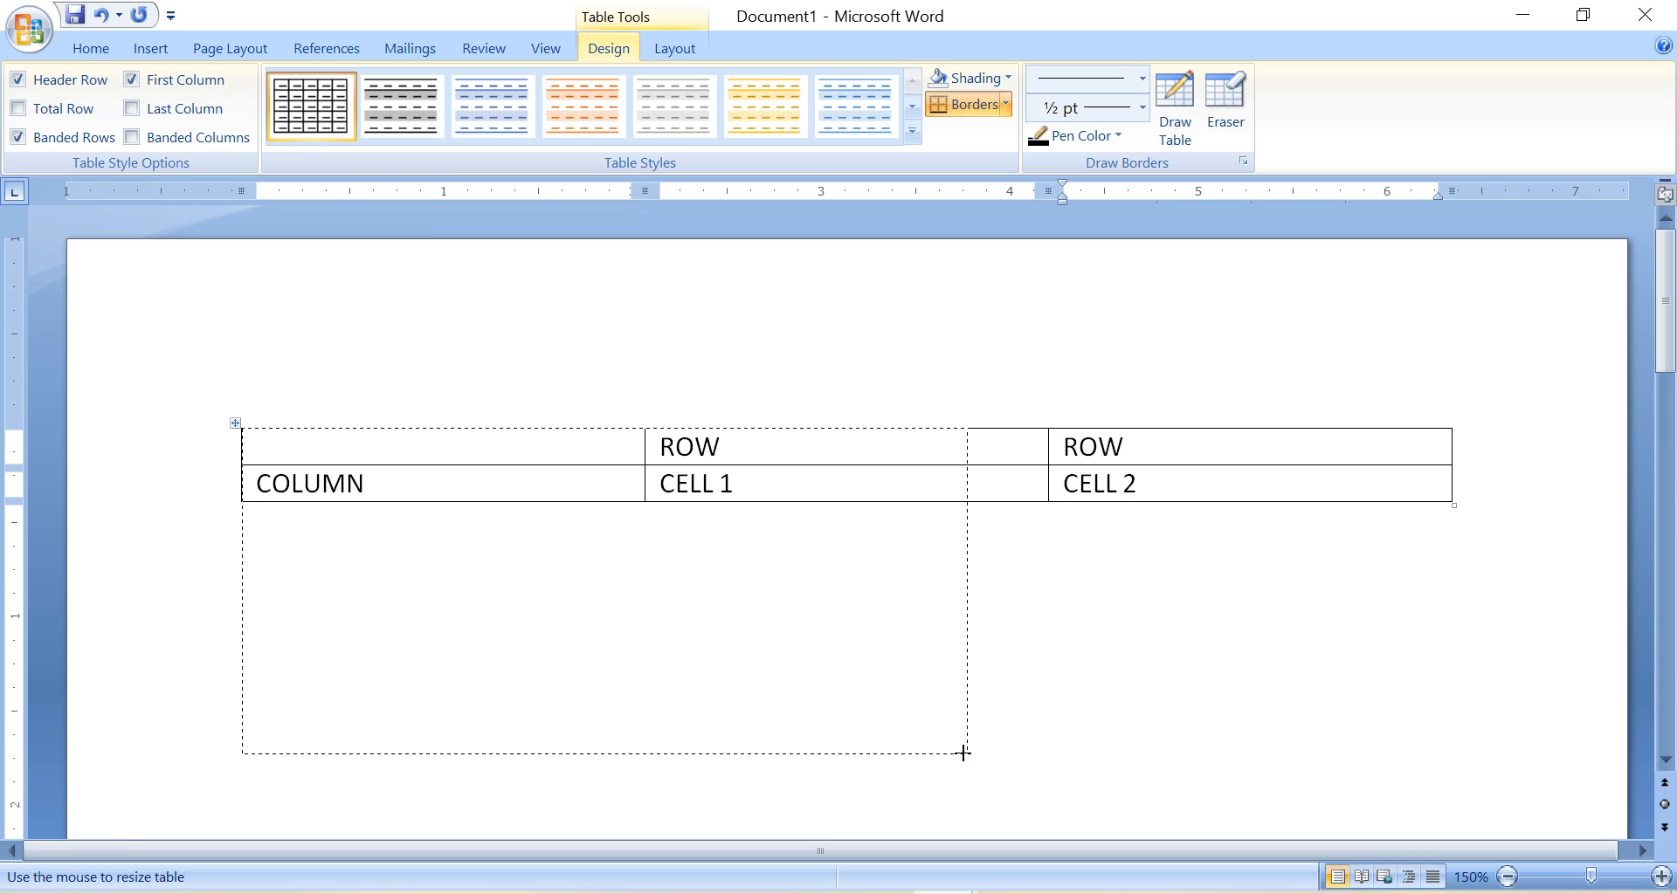
{"action": "left_click_drag", "start_coordinate": [963, 753], "coordinate": [1157, 768]}
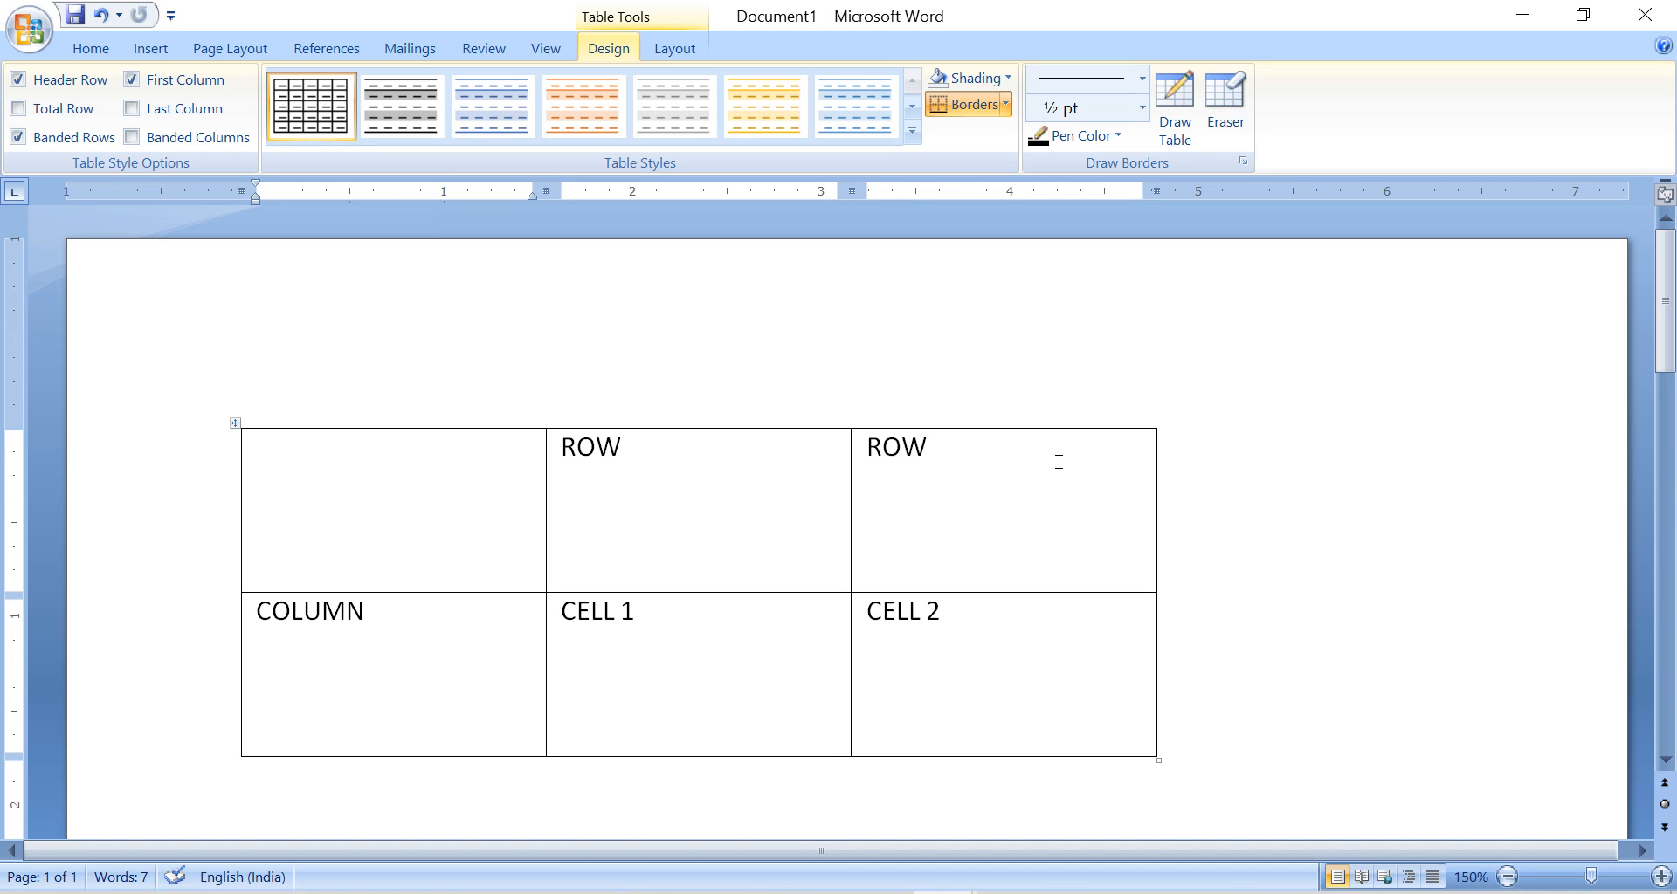
Highlight each table column in turn and the whole second row to illustrate columns and rows.
{"action": "left_click", "coordinate": [992, 468]}
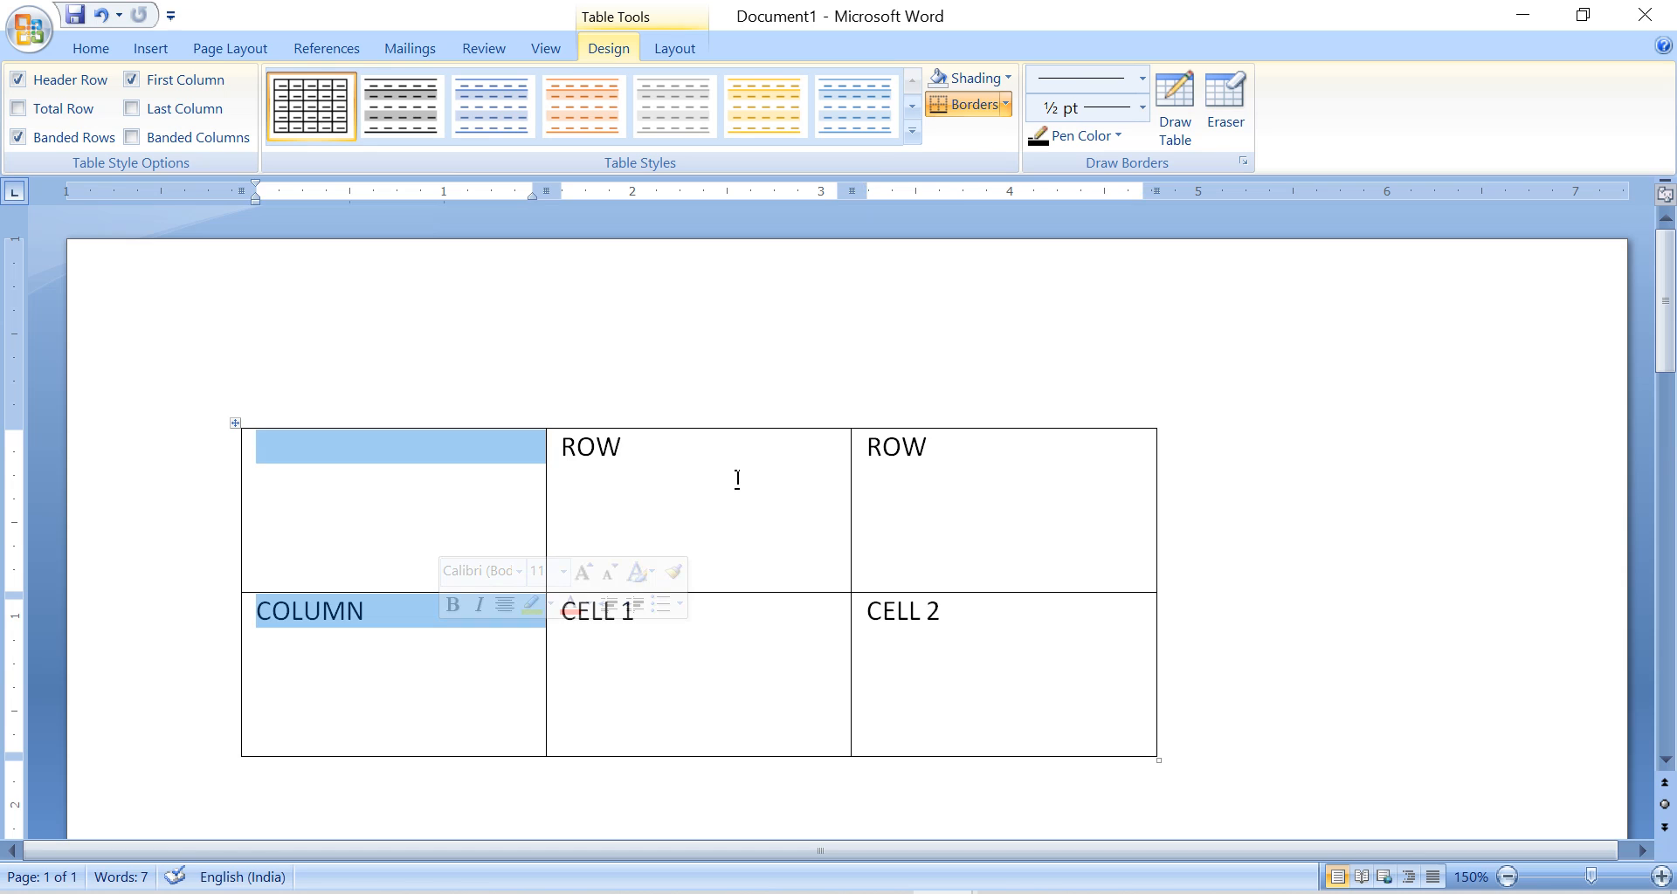
{"action": "left_click_drag", "start_coordinate": [737, 479], "coordinate": [739, 615]}
{"action": "left_click_drag", "start_coordinate": [1066, 463], "coordinate": [1079, 612]}
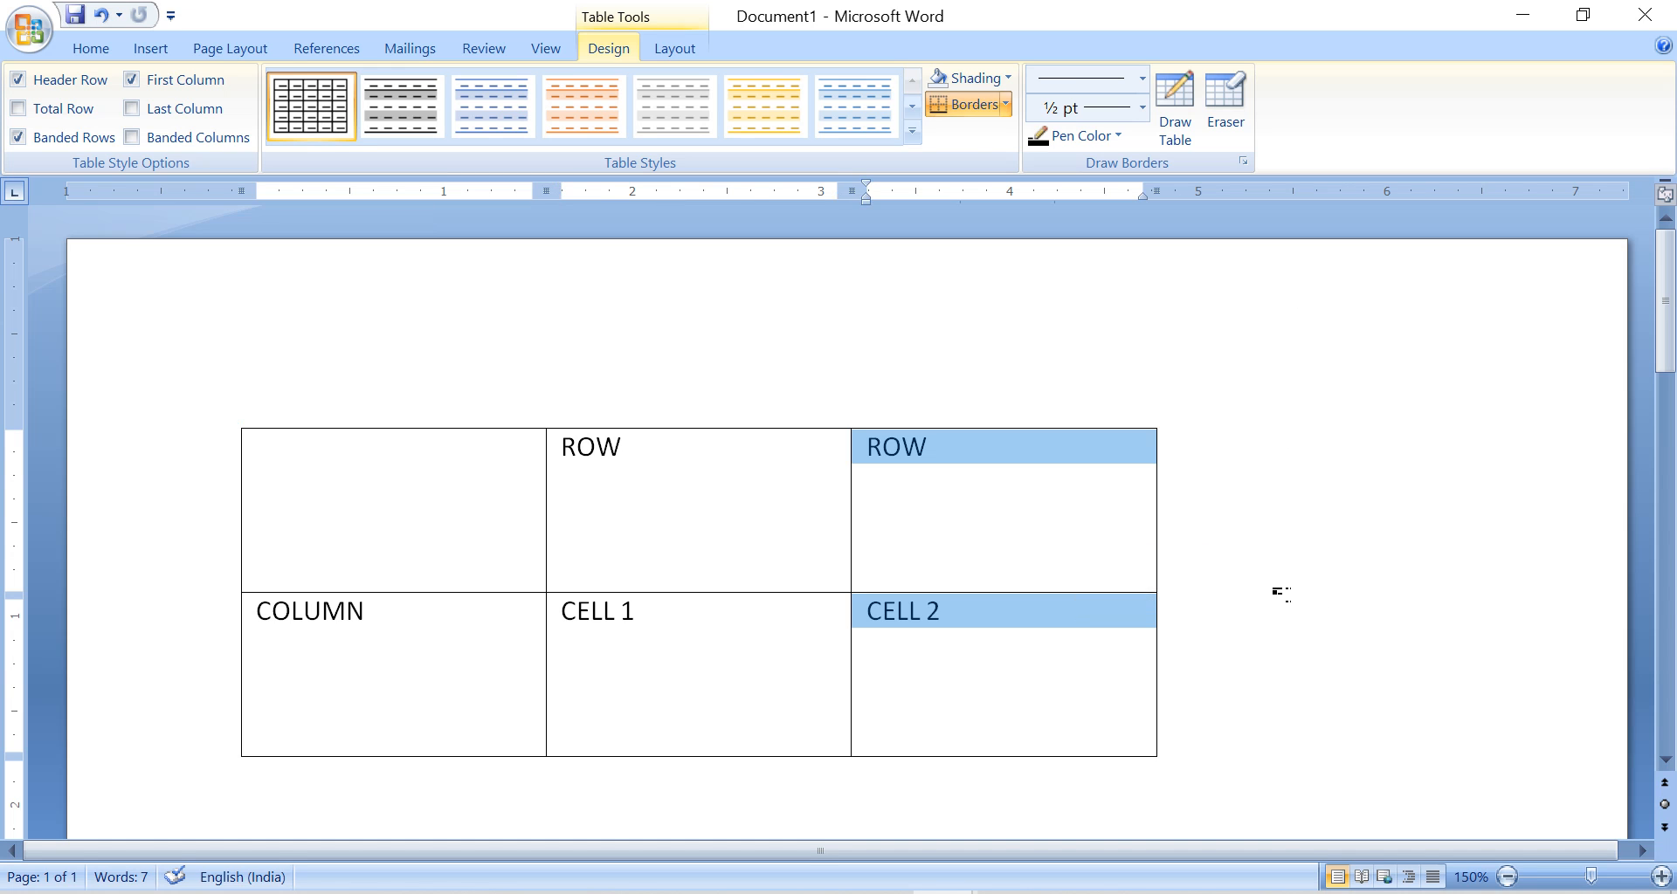
{"action": "left_click", "coordinate": [1031, 545]}
{"action": "left_click", "coordinate": [433, 543]}
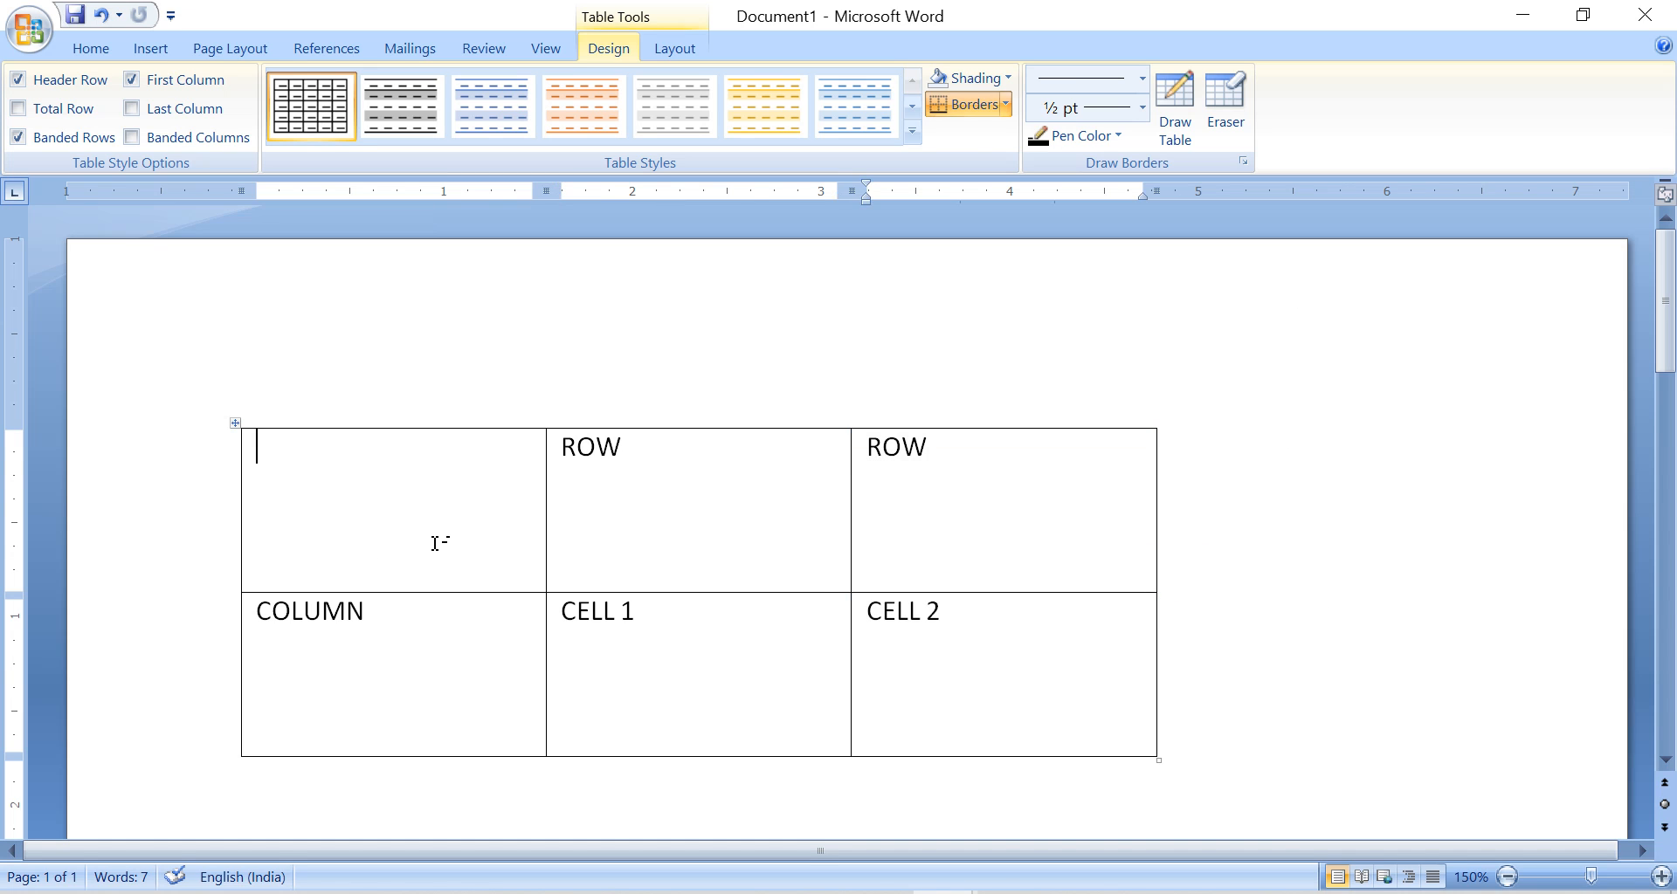
{"action": "left_click_drag", "start_coordinate": [419, 612], "coordinate": [965, 620]}
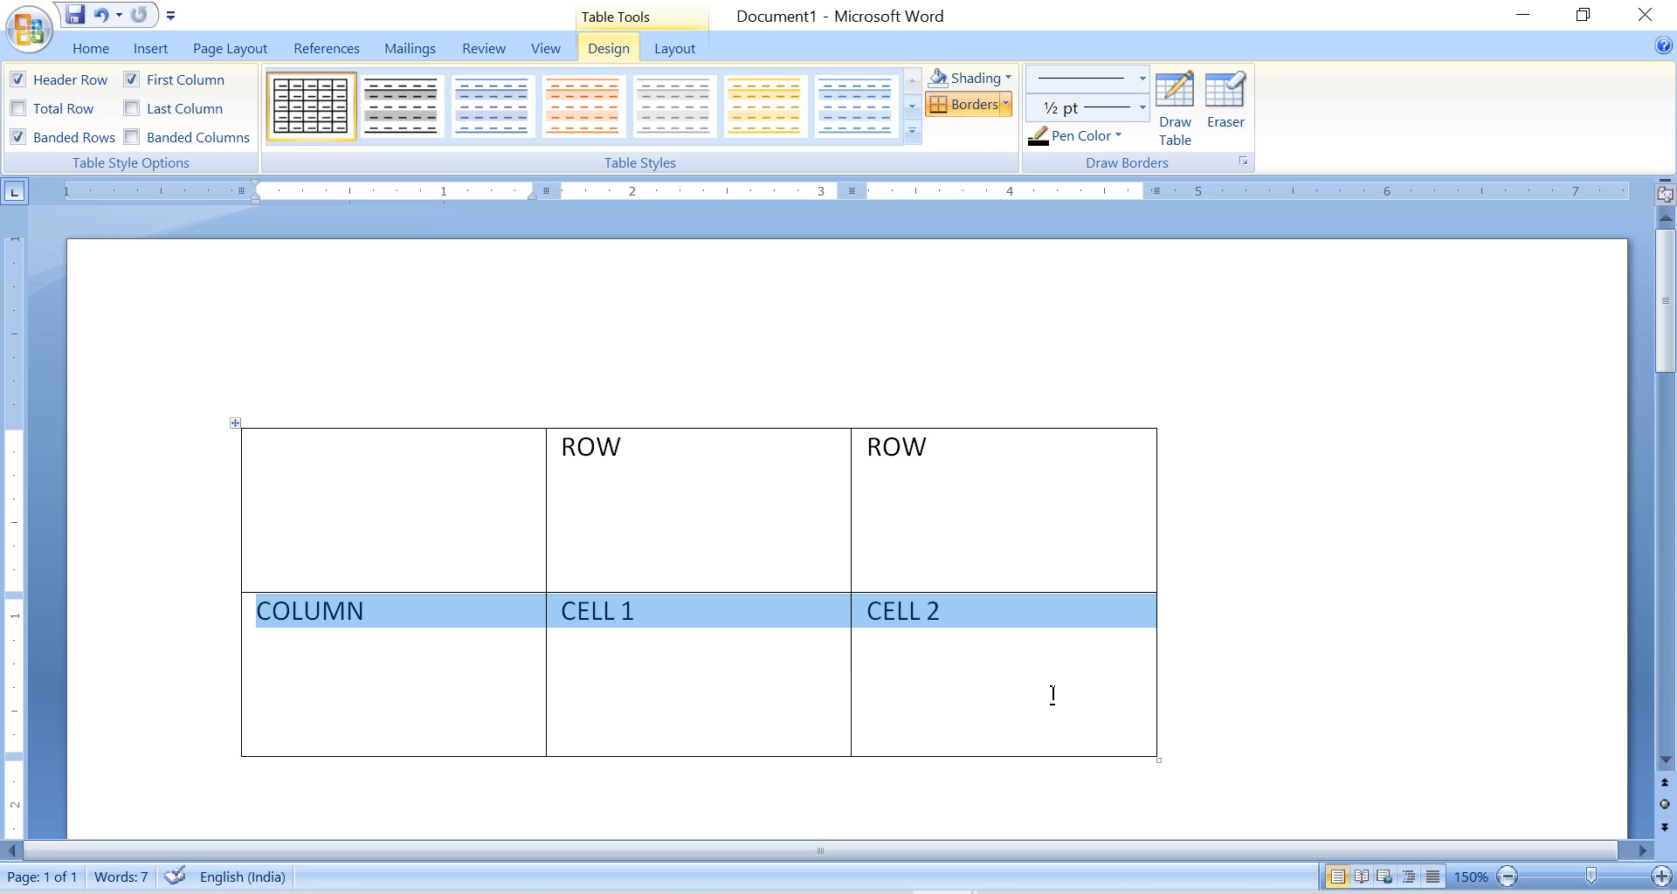
{"action": "left_click", "coordinate": [1066, 487]}
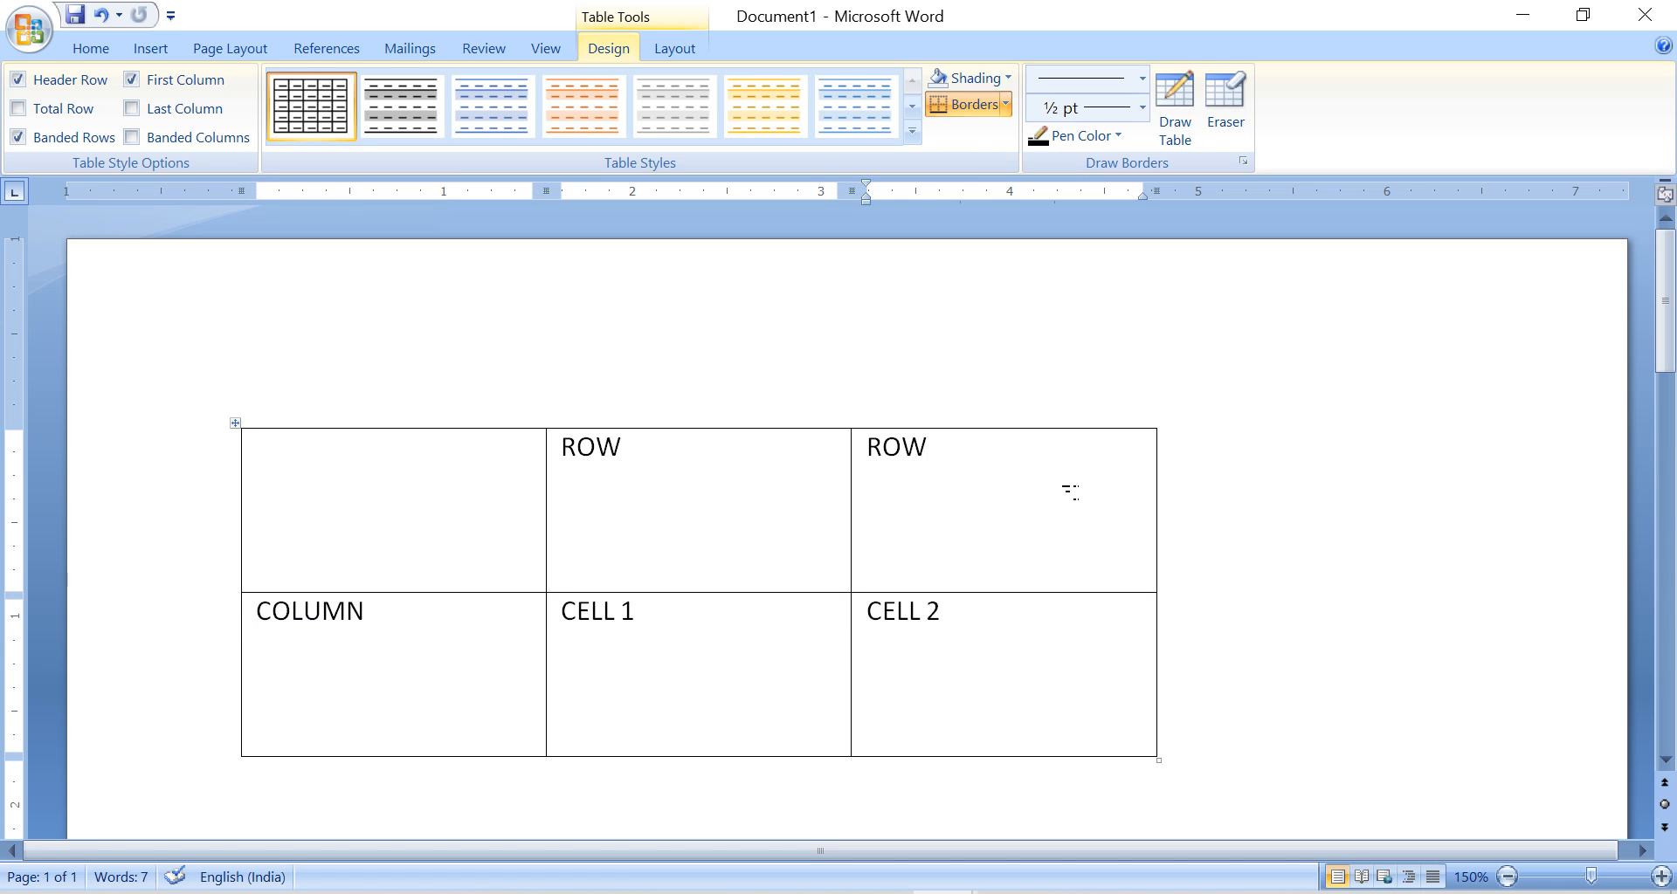
Number the three cells of the table's first row 1, 2 and 3, replacing the ROW labels.
{"action": "left_click", "coordinate": [150, 49]}
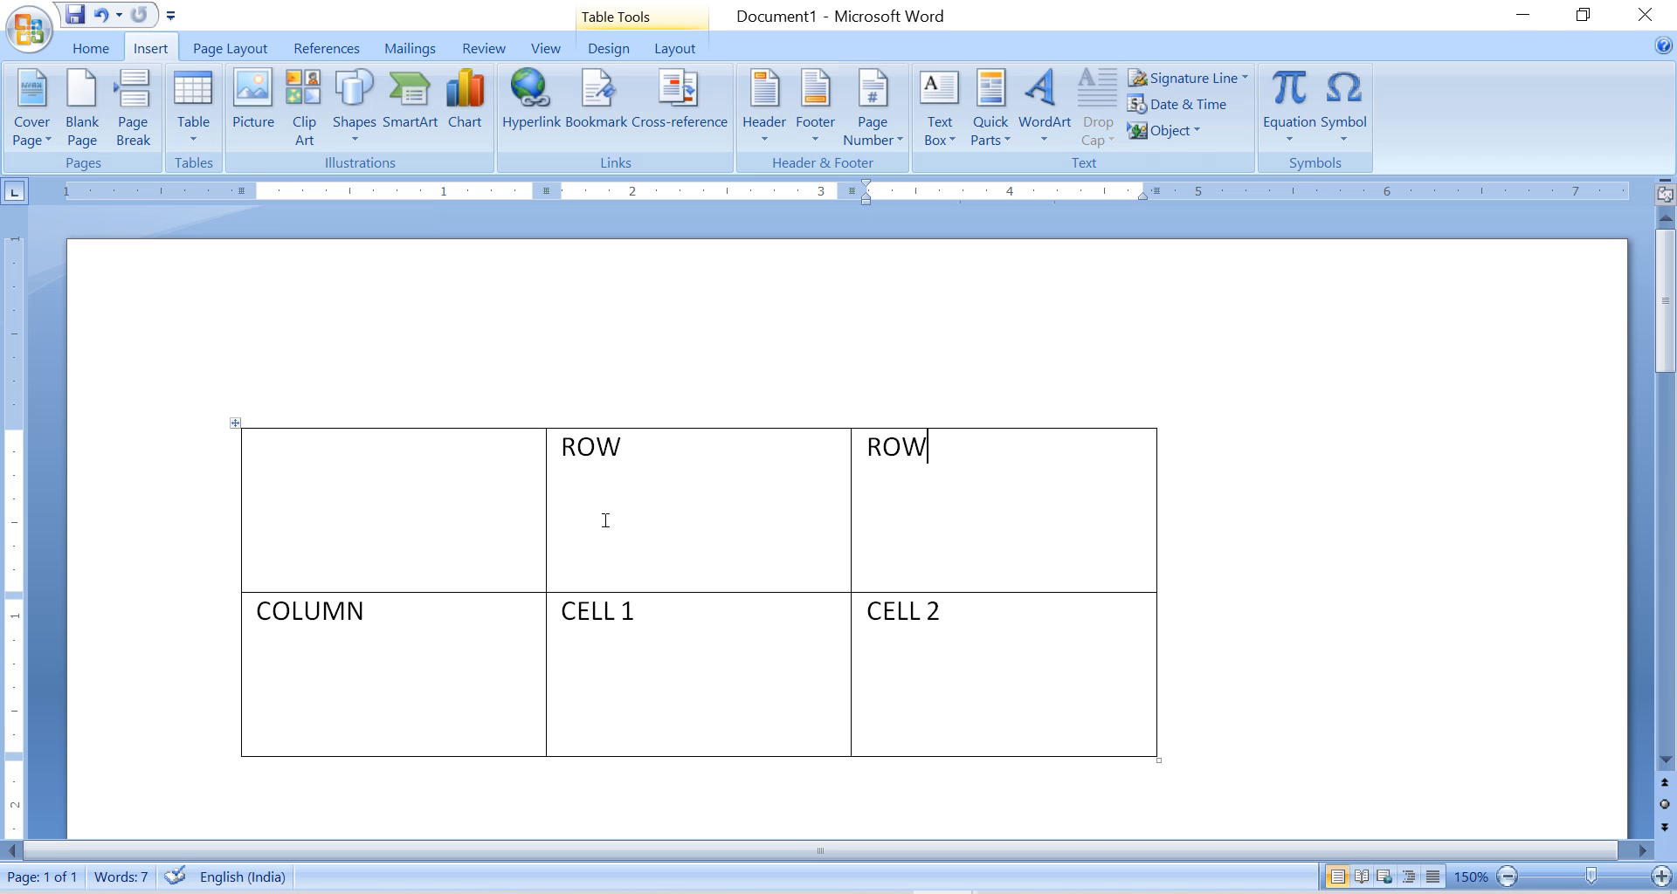
{"action": "left_click", "coordinate": [449, 480]}
{"action": "type", "text": "1"}
{"action": "key", "text": "Tab"}
{"action": "type", "text": "2"}
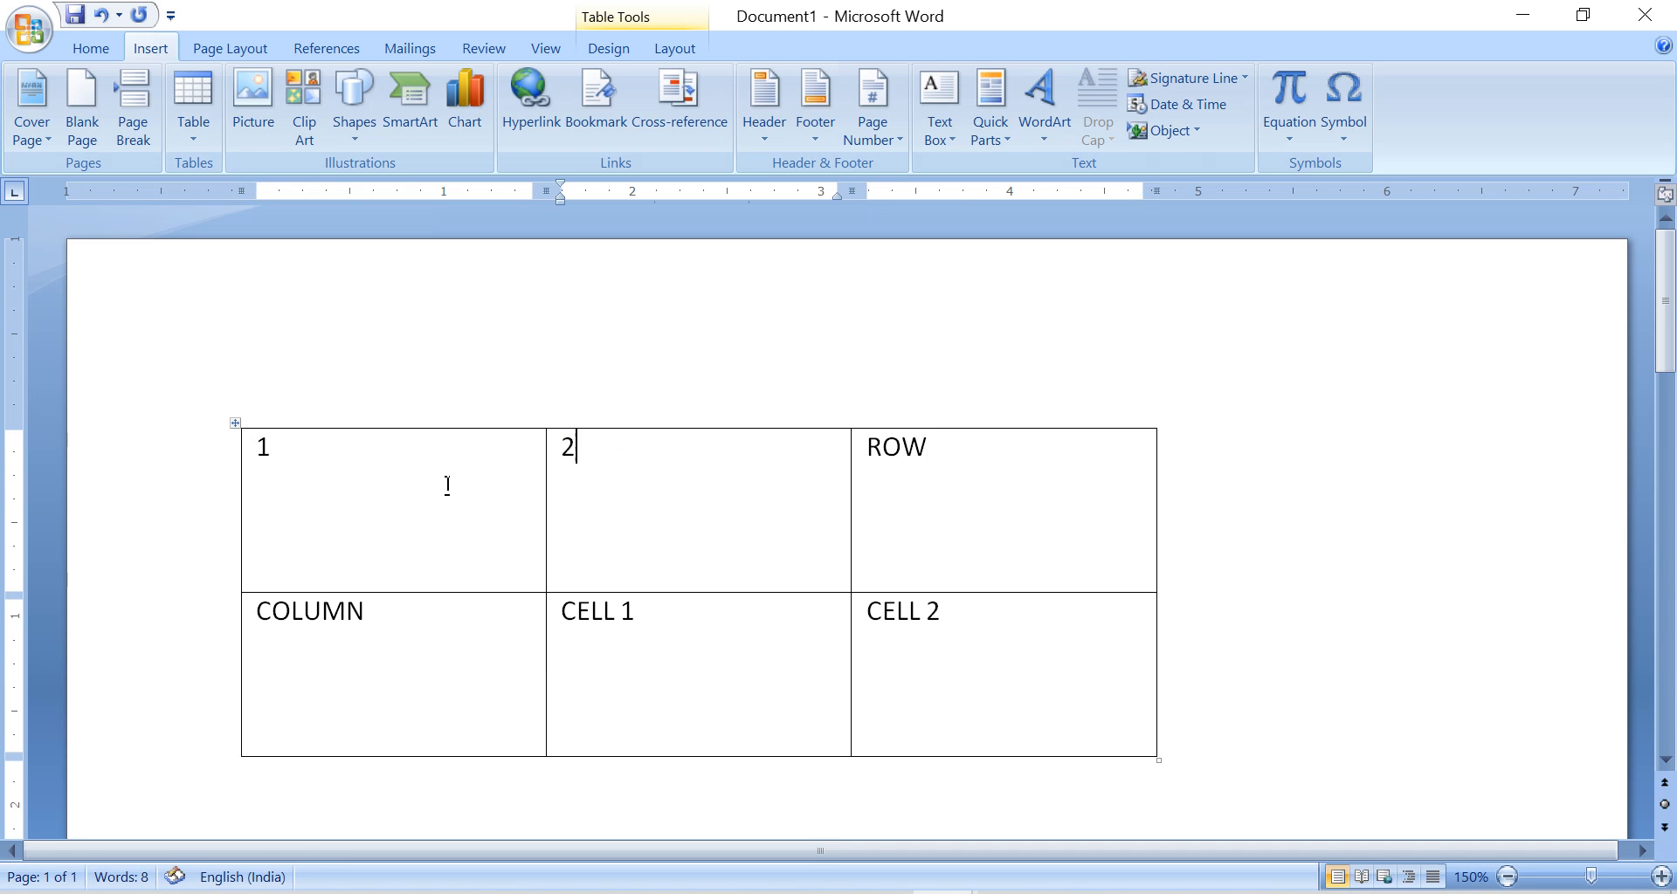
{"action": "key", "text": "Tab"}
{"action": "type", "text": "3"}
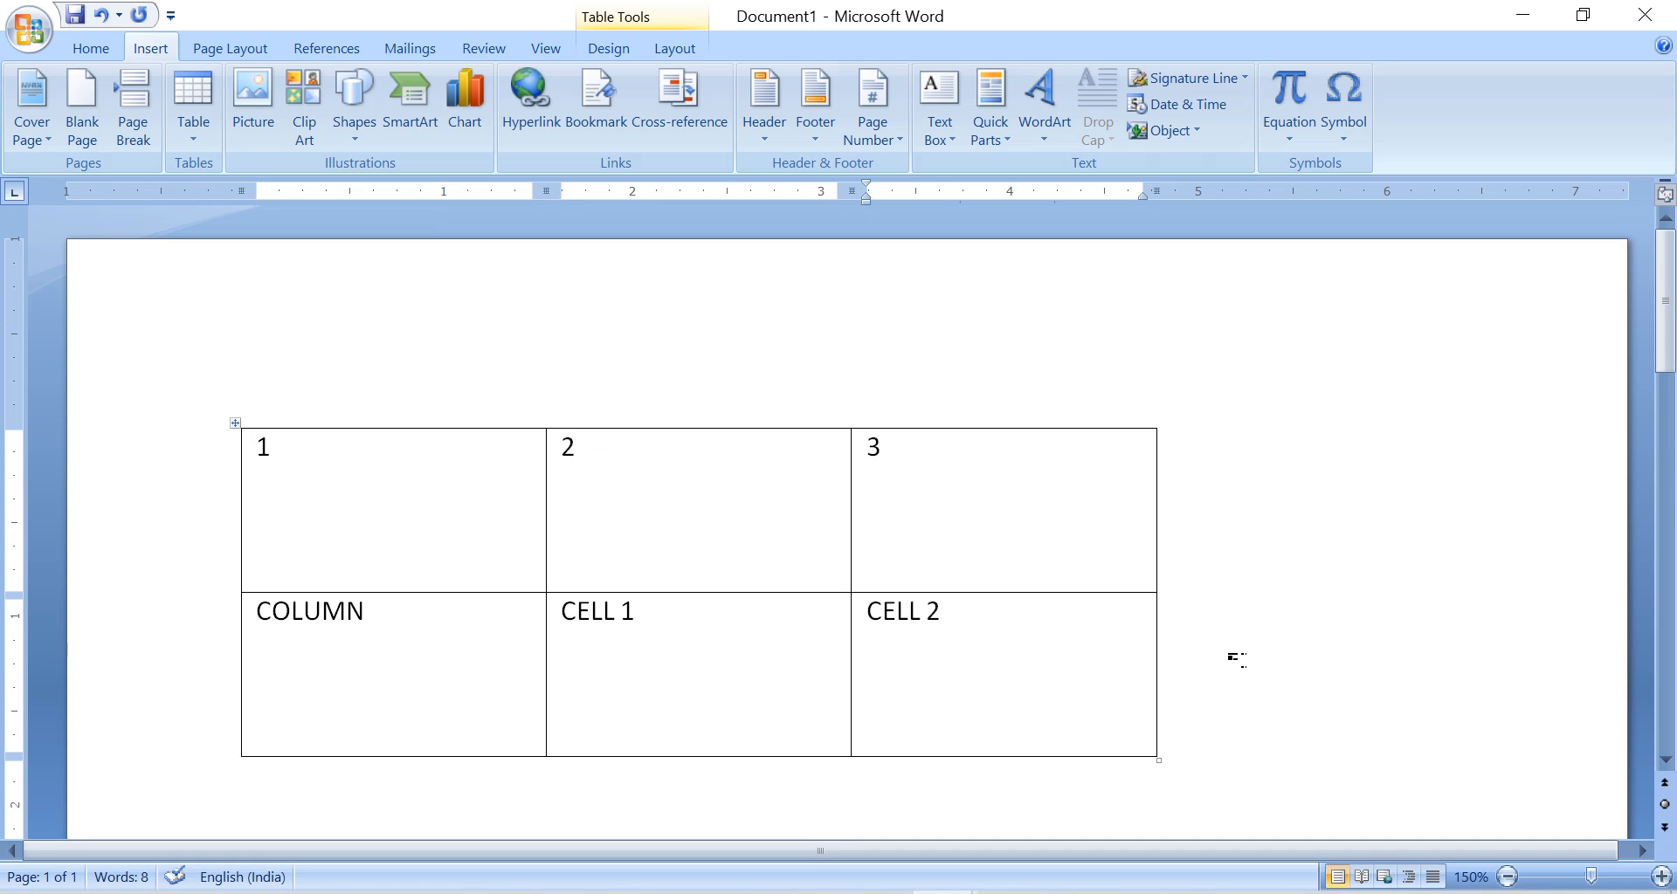
Review the available ways to insert a table, including the built-in Quick Tables gallery.
{"action": "left_click", "coordinate": [196, 147]}
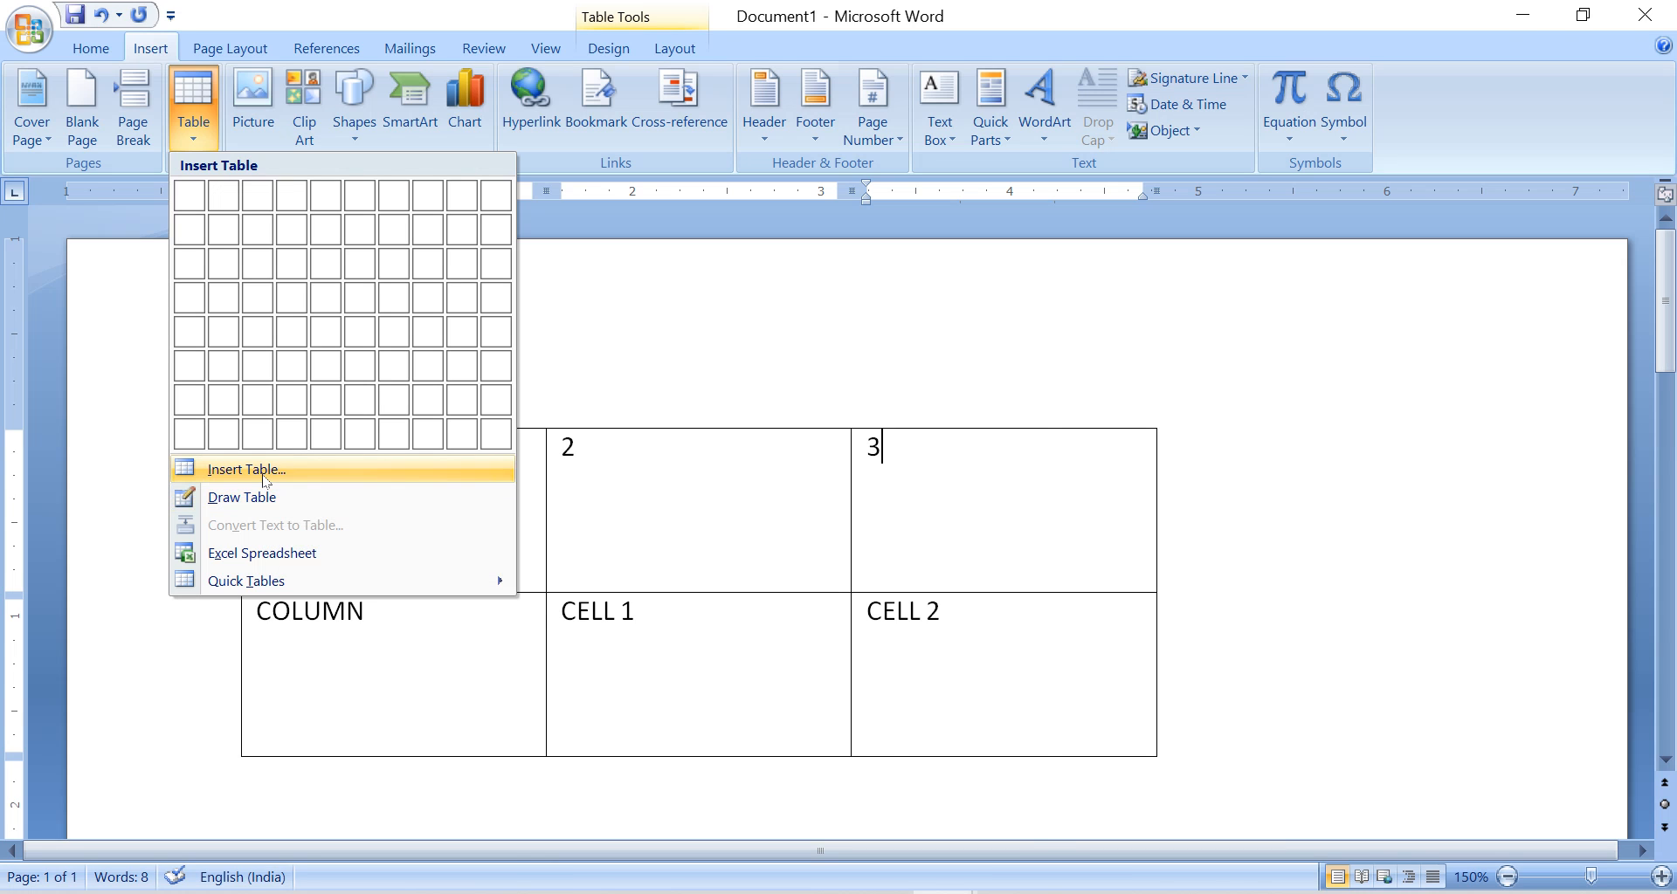
{"action": "mouse_move", "coordinate": [333, 583]}
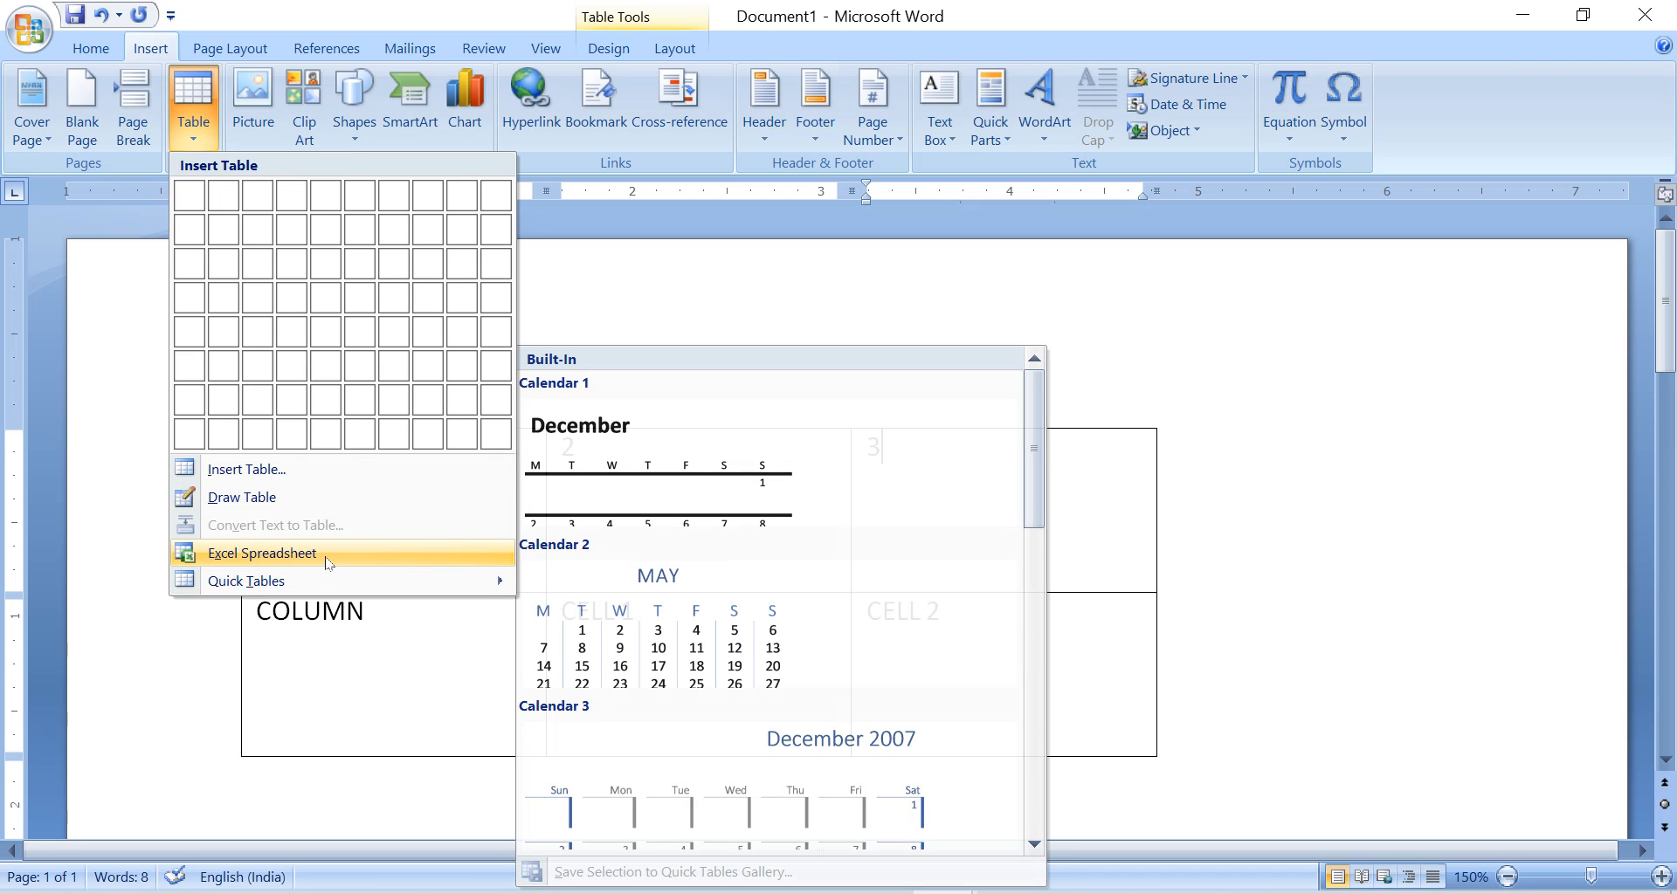
{"action": "left_click", "coordinate": [1000, 500]}
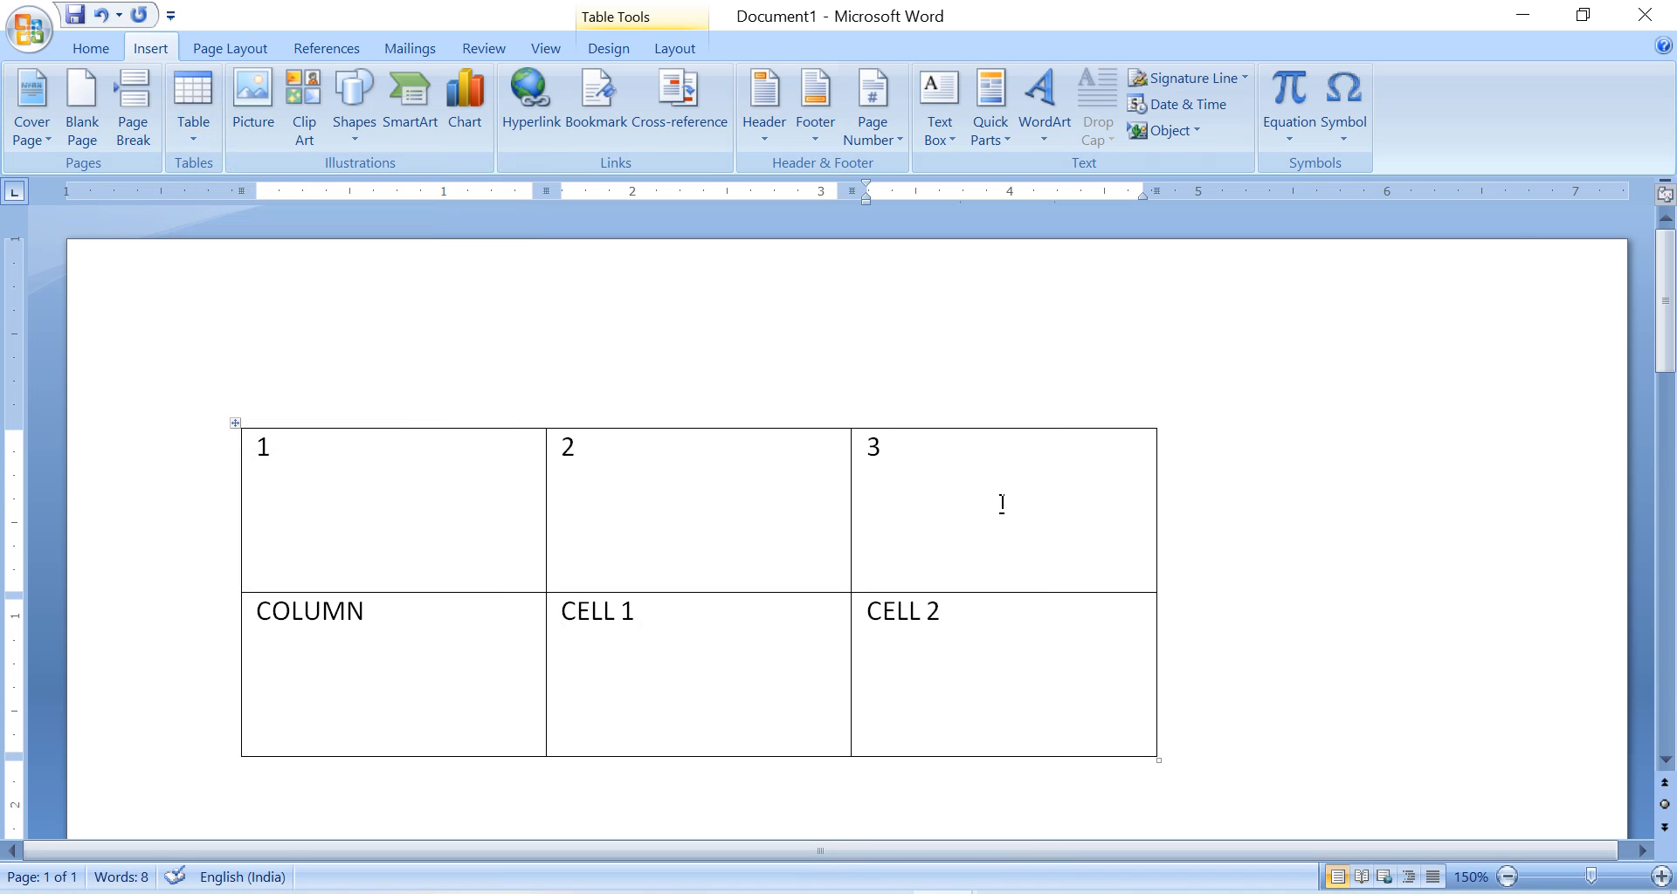
Insert a new column to the right of the table's third column.
{"action": "right_click", "coordinate": [1054, 456]}
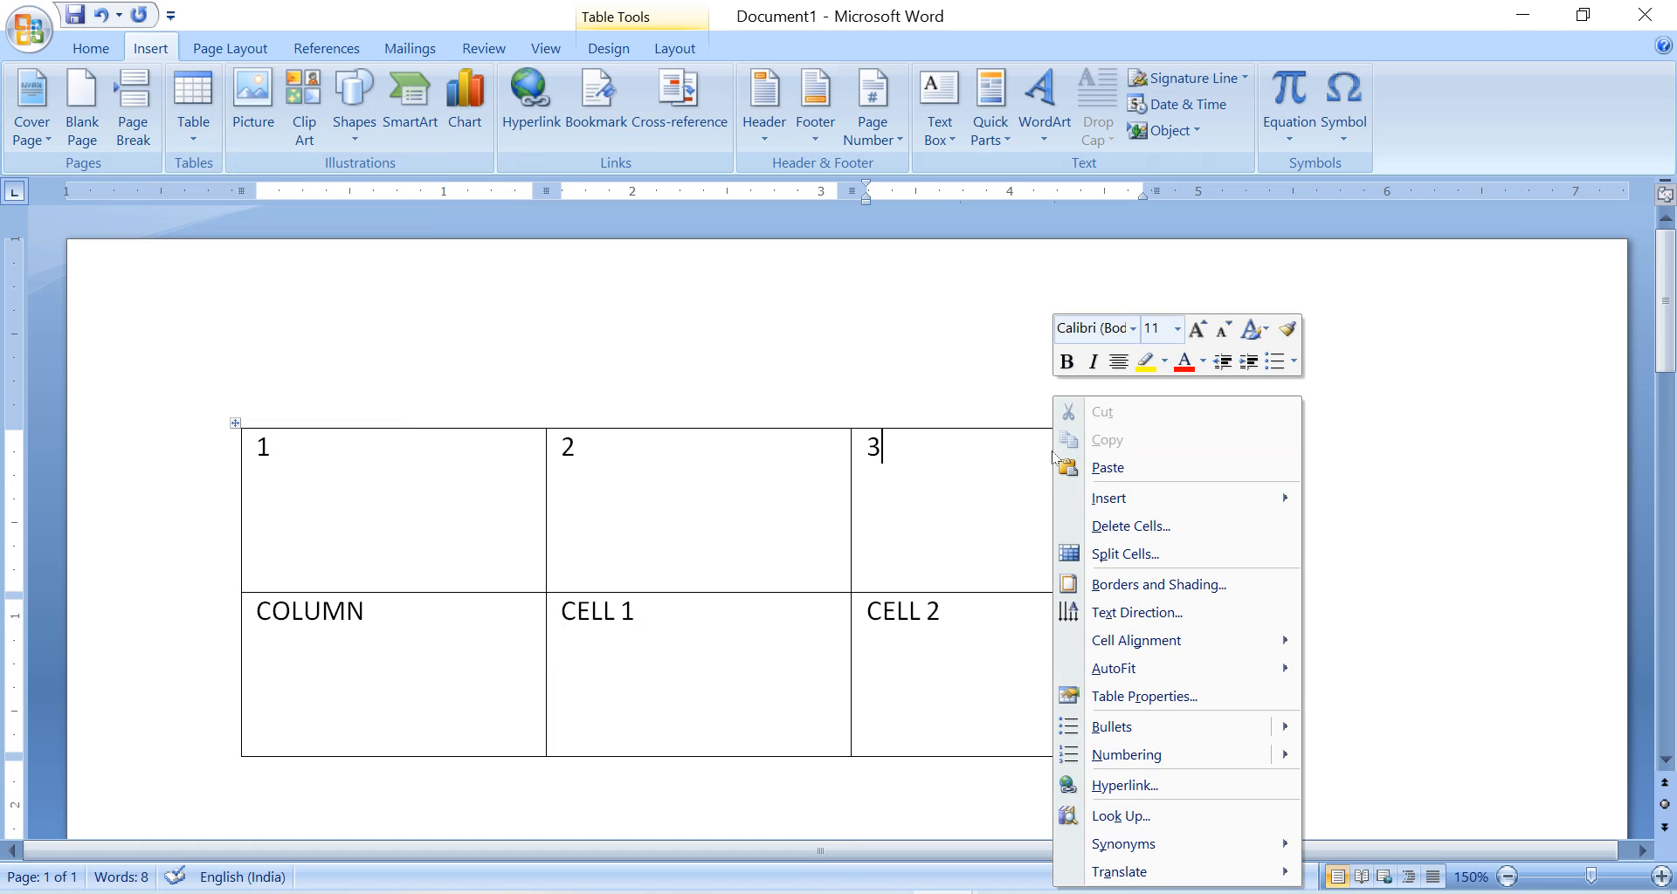
{"action": "mouse_move", "coordinate": [1223, 514]}
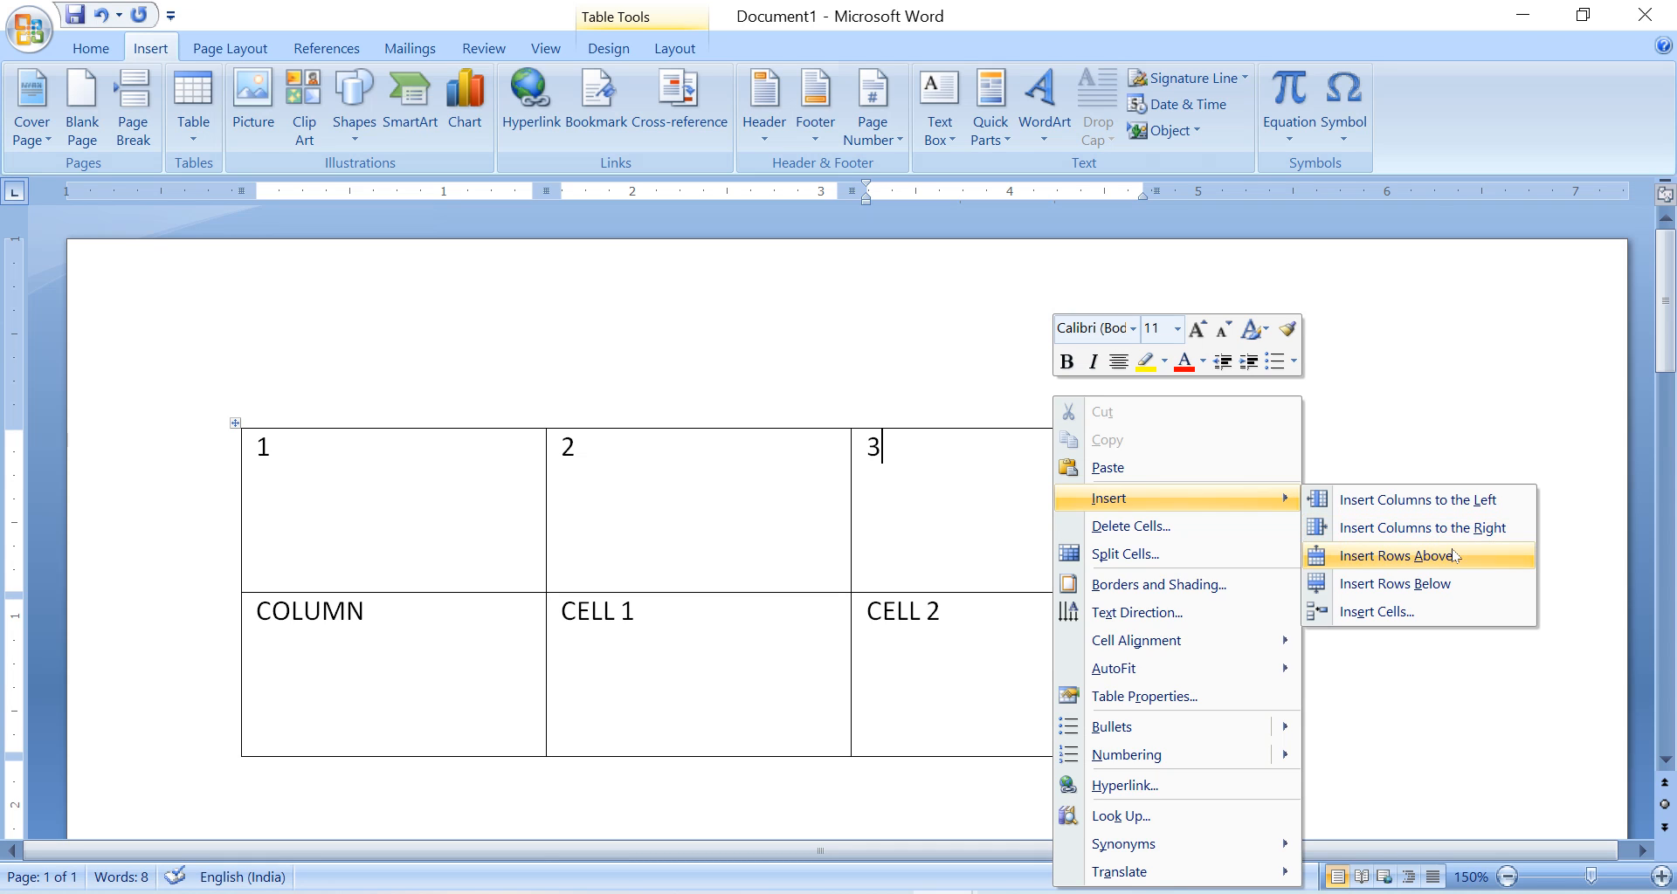
{"action": "left_click", "coordinate": [1411, 527]}
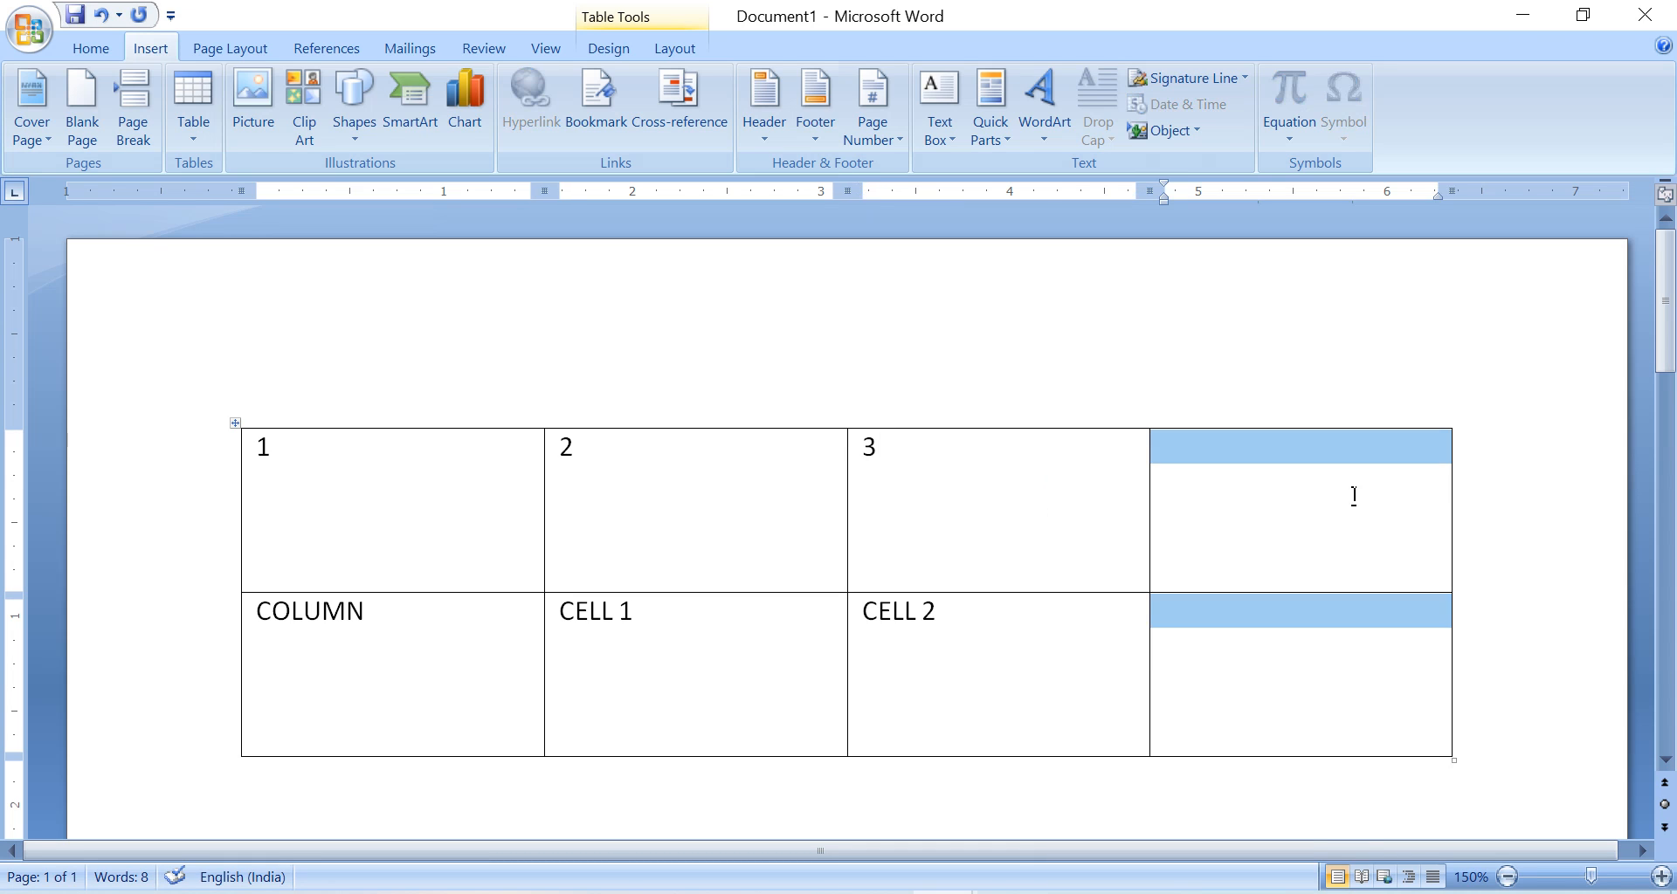
{"action": "left_click", "coordinate": [987, 493]}
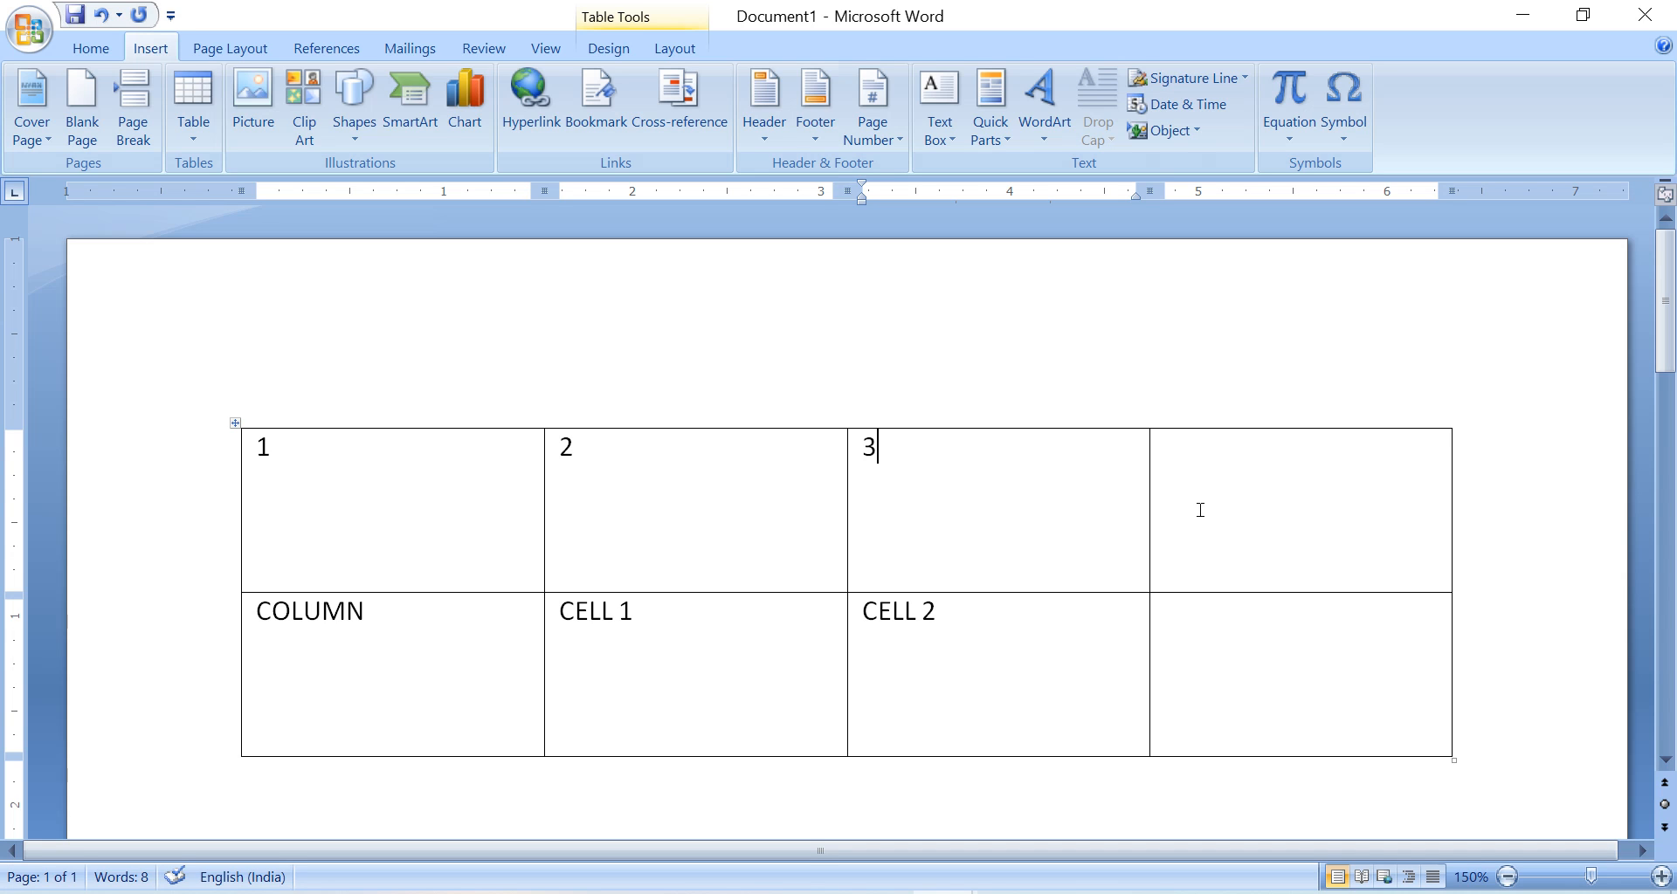
Highlight the whole second row across all four columns, and place the cursor in its last cell.
{"action": "left_click", "coordinate": [442, 627]}
{"action": "left_click_drag", "start_coordinate": [585, 646], "coordinate": [1213, 672]}
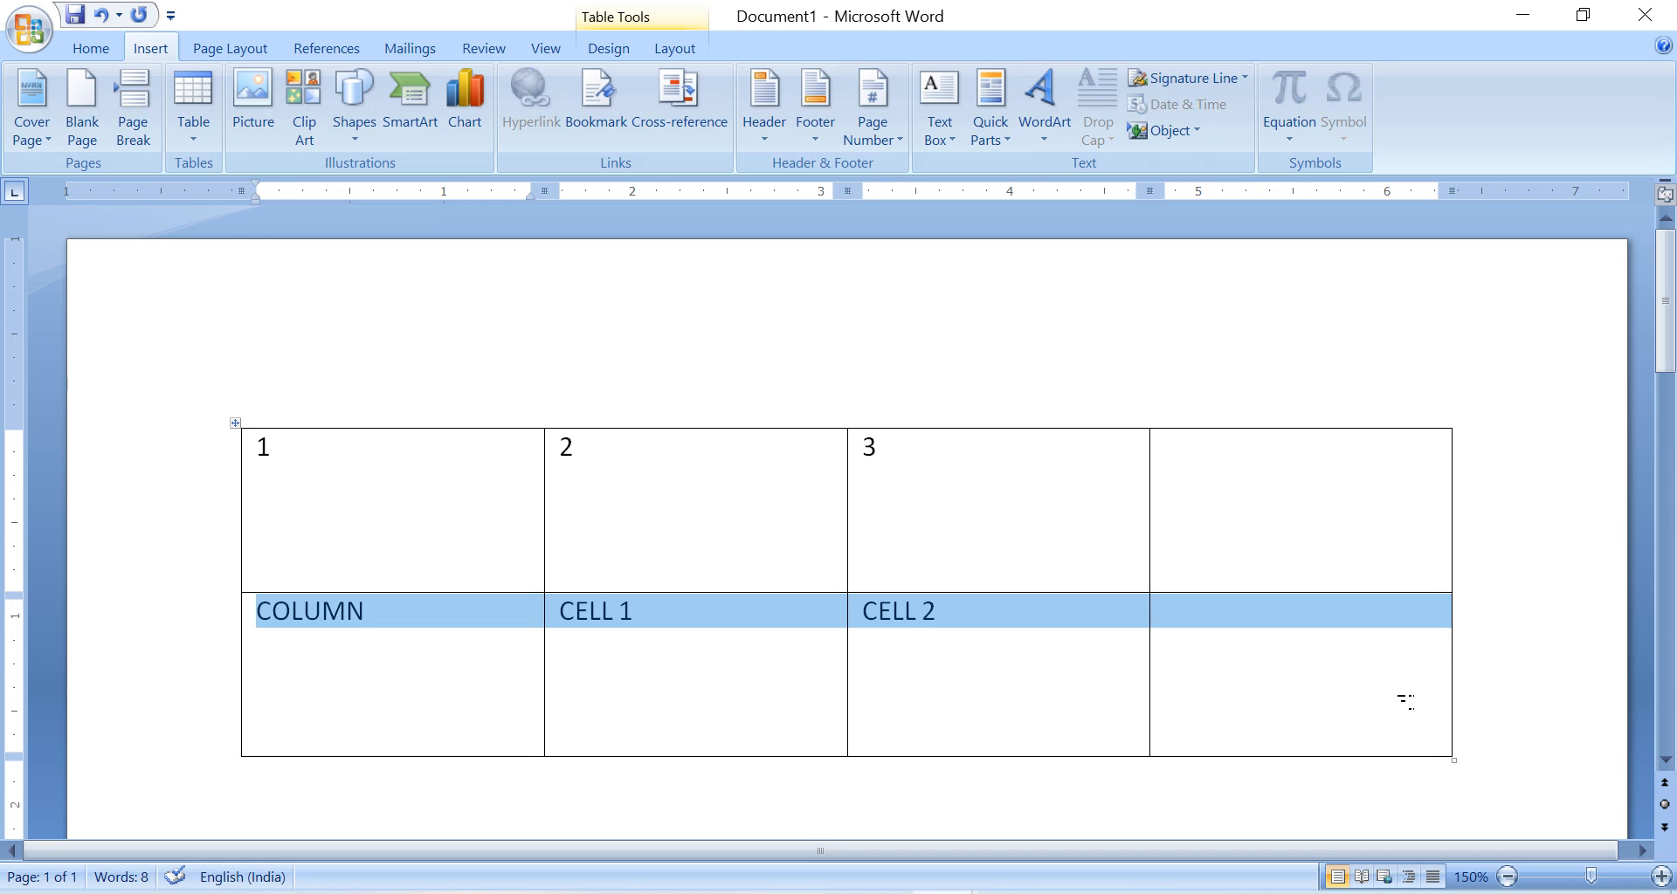
{"action": "left_click", "coordinate": [1285, 673]}
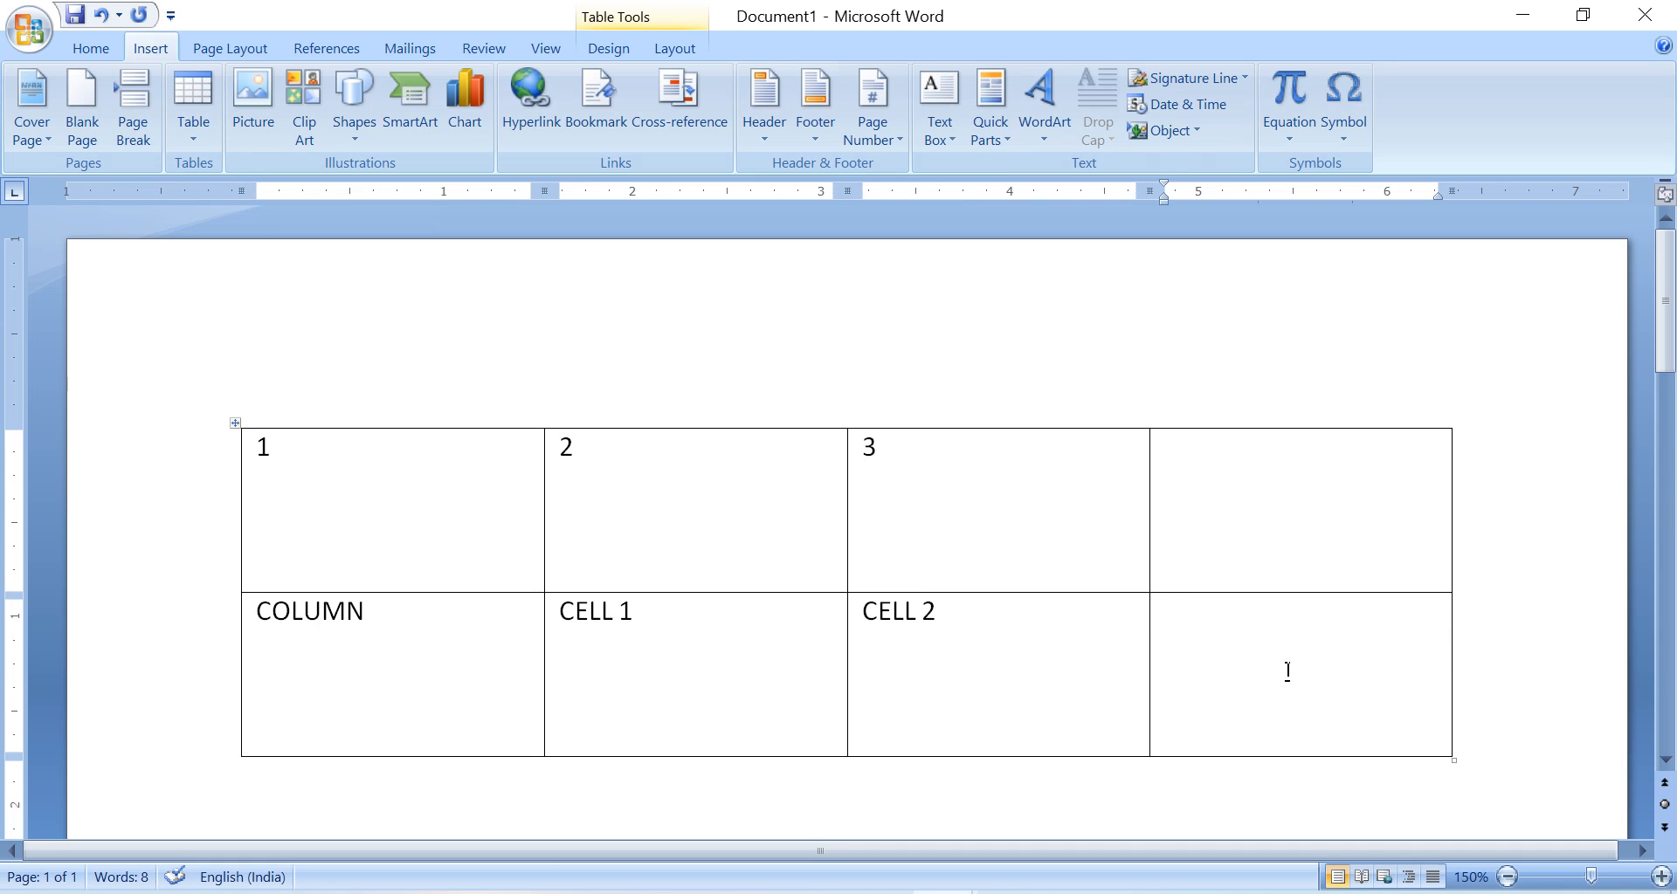
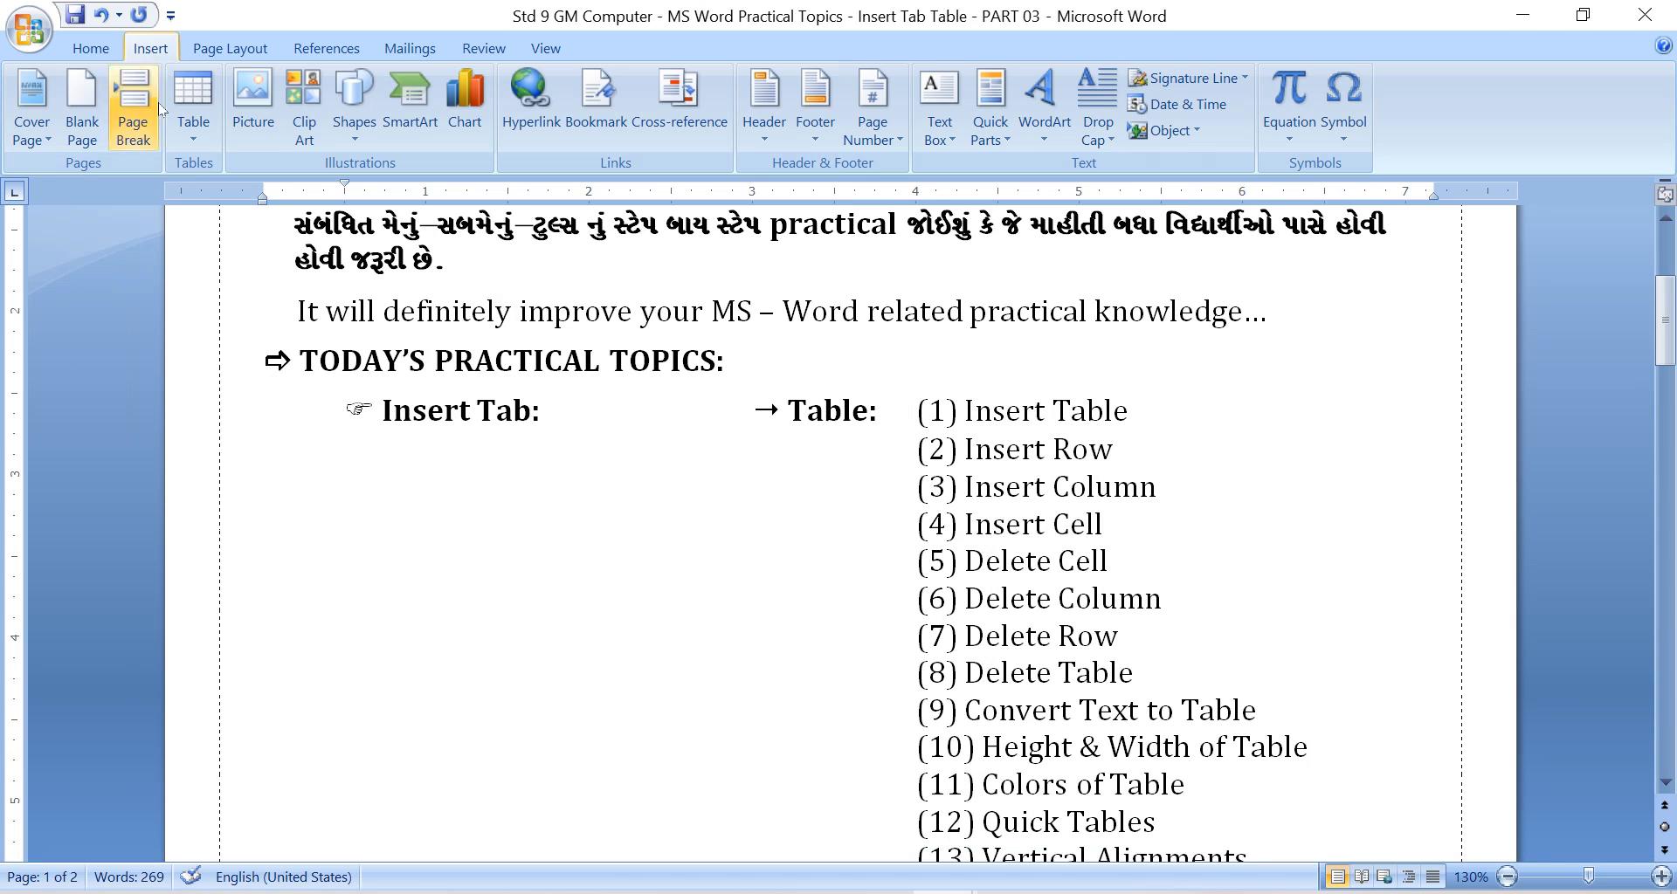
Try inserting a 3x2 table below the Insert Table topic in the practical topics document, and undo it.
{"action": "left_click", "coordinate": [188, 154]}
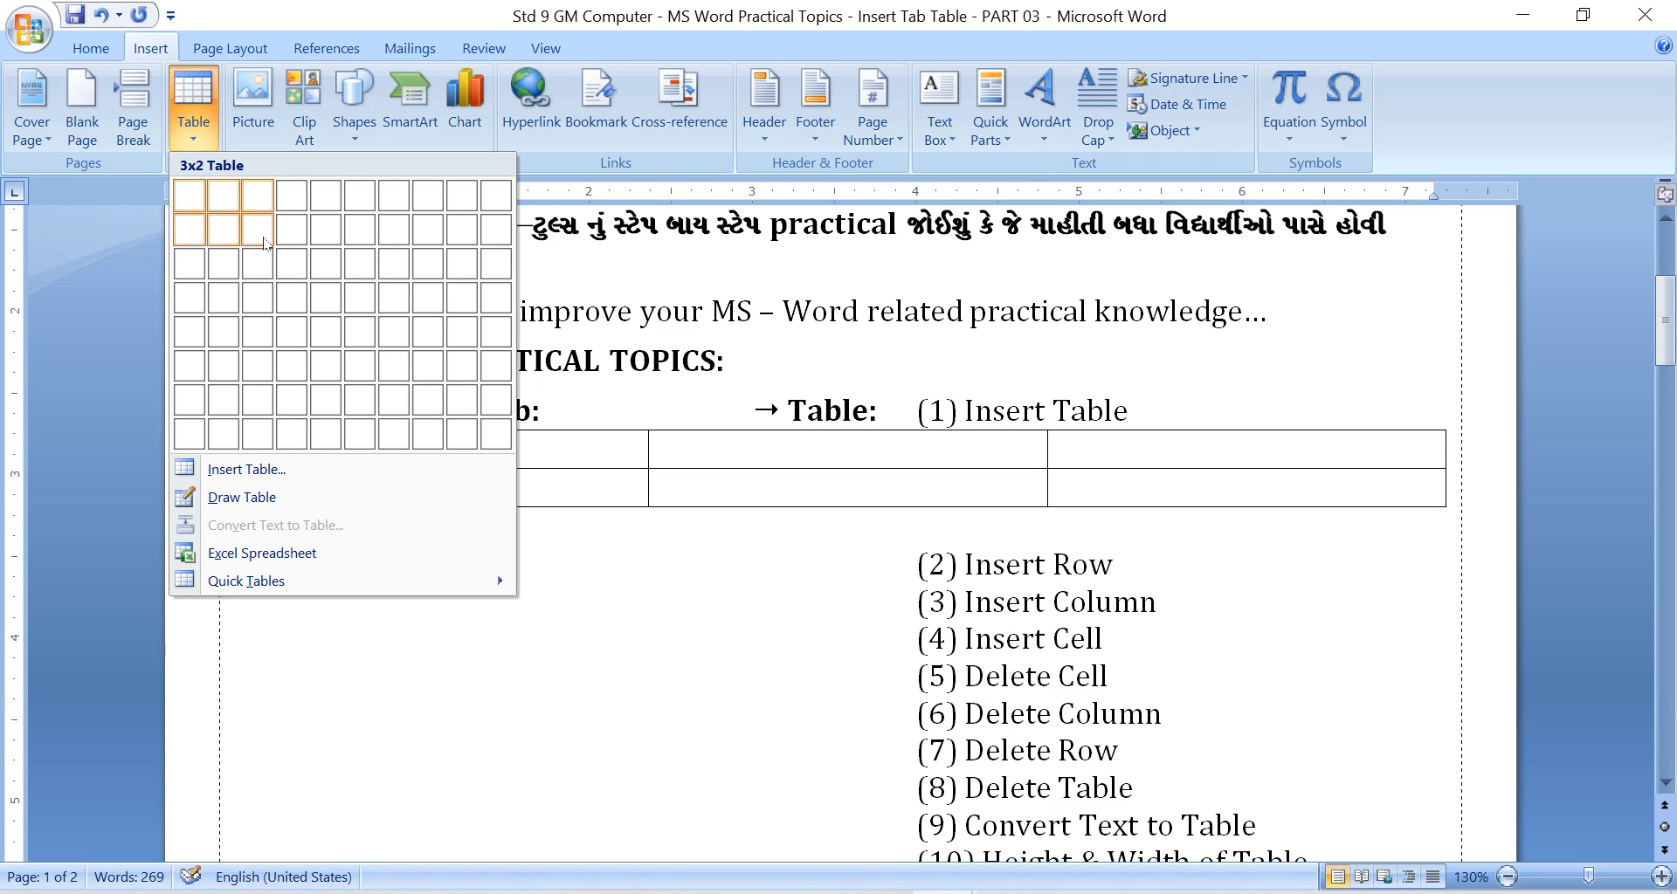
{"action": "left_click", "coordinate": [265, 242]}
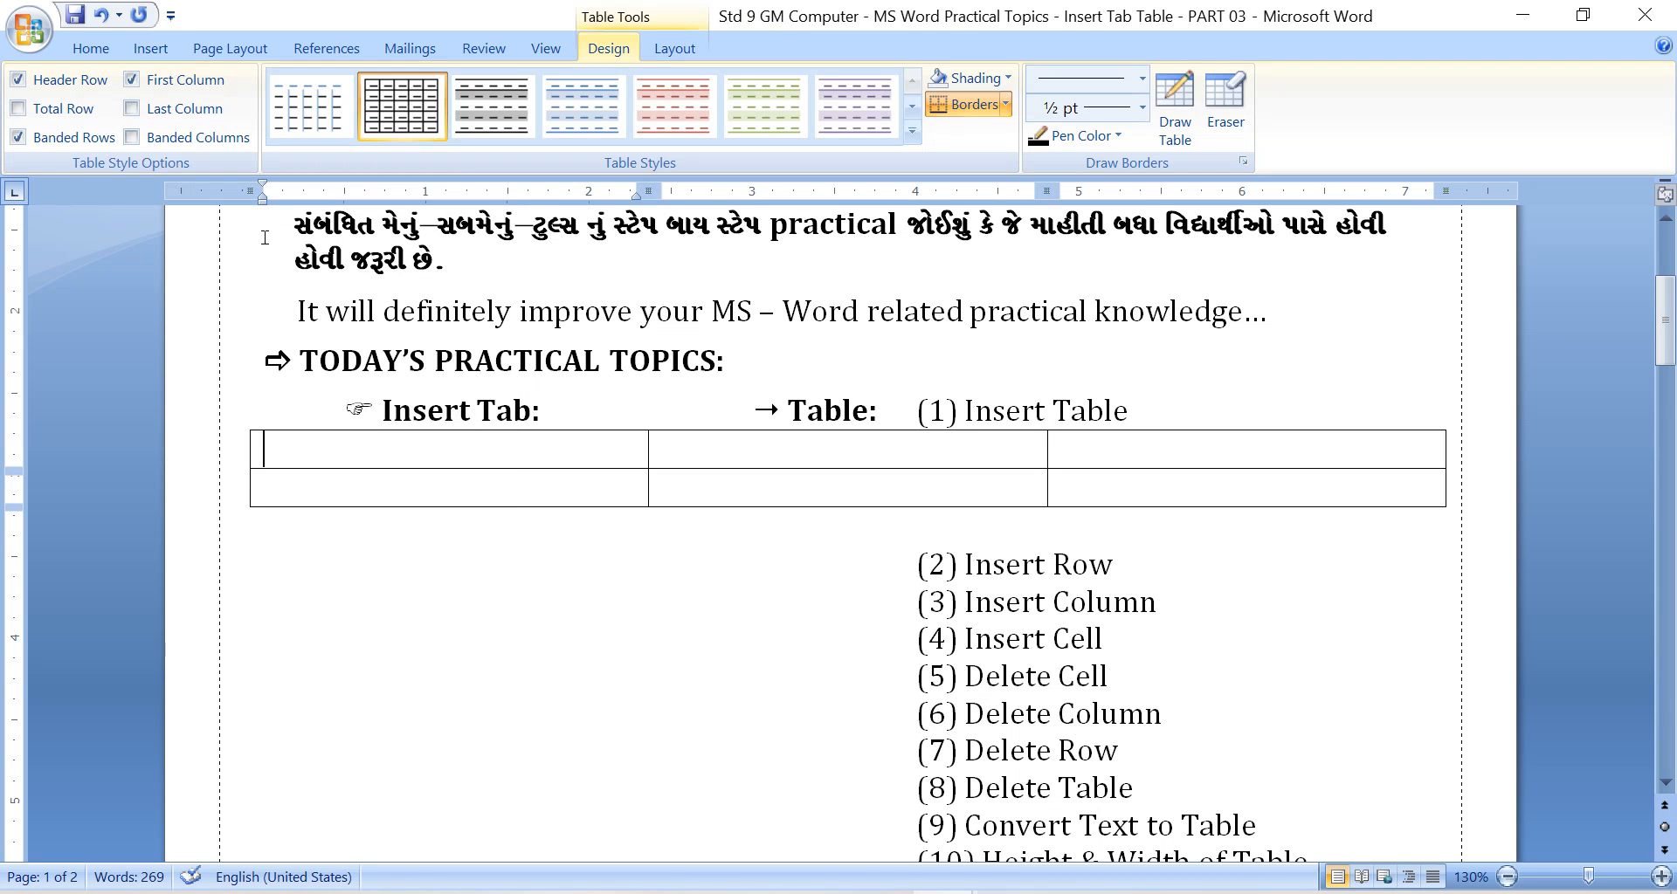
{"action": "key", "text": "ctrl+z"}
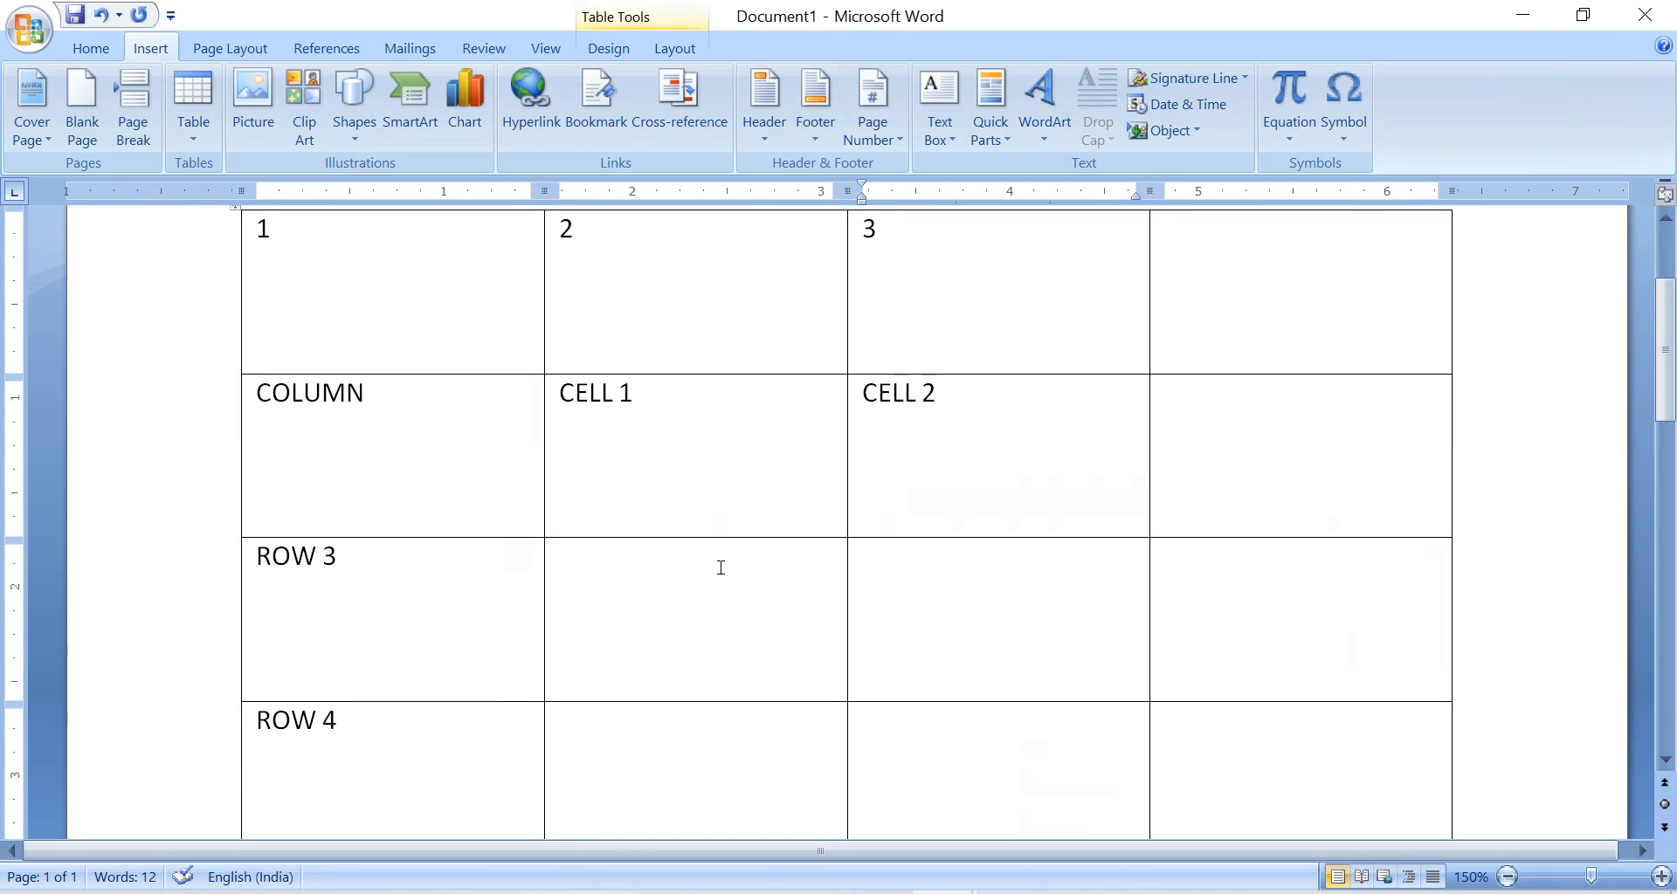
In the practice document, review the row and column insertion options for the last cell of the ROW 3 row.
{"action": "right_click", "coordinate": [1268, 536]}
{"action": "mouse_move", "coordinate": [1396, 201]}
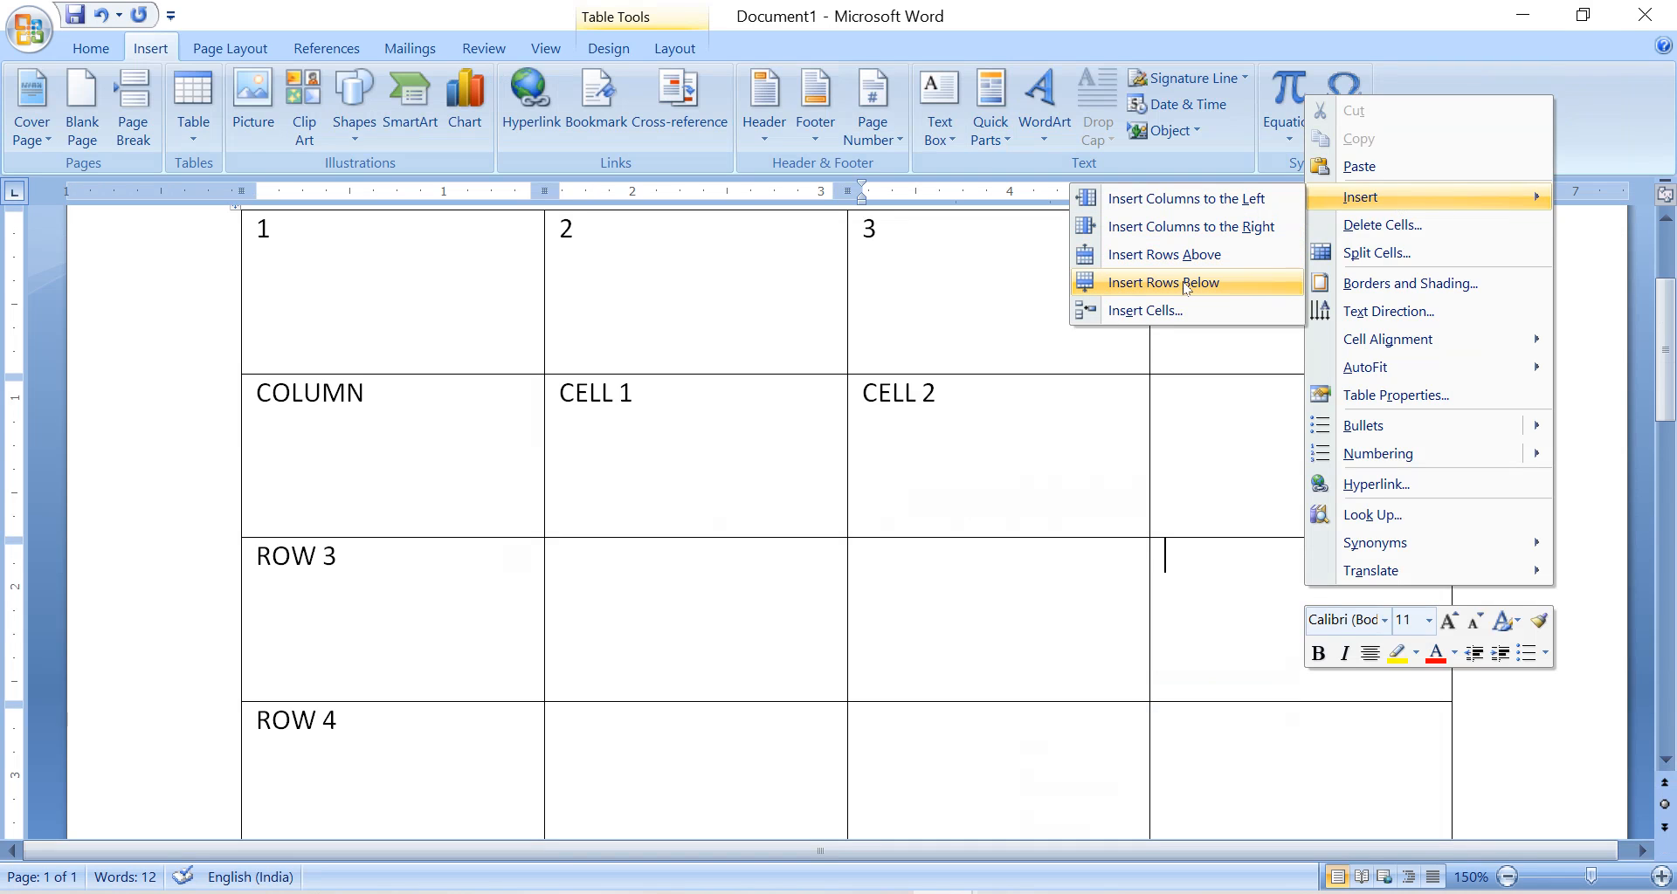
{"action": "left_click", "coordinate": [462, 687]}
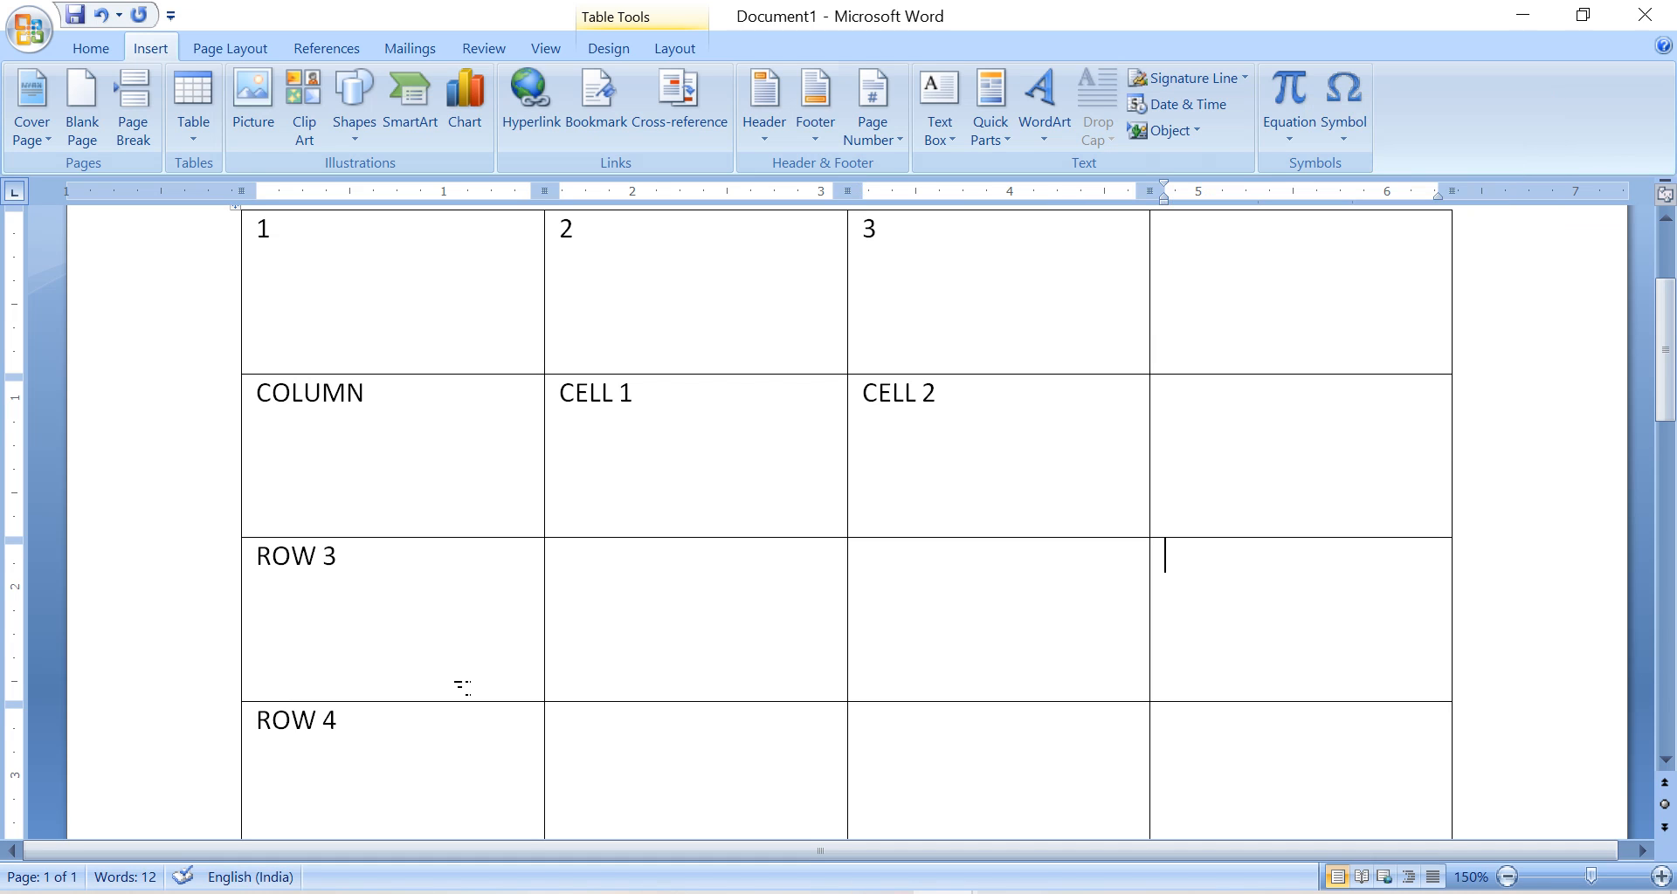
Highlight the whole ROW 3 row across its four columns, and place the cursor in the ROW 4 cell.
{"action": "scroll", "coordinate": [463, 687], "scroll_direction": "down", "scroll_amount": 3}
{"action": "left_click", "coordinate": [438, 559]}
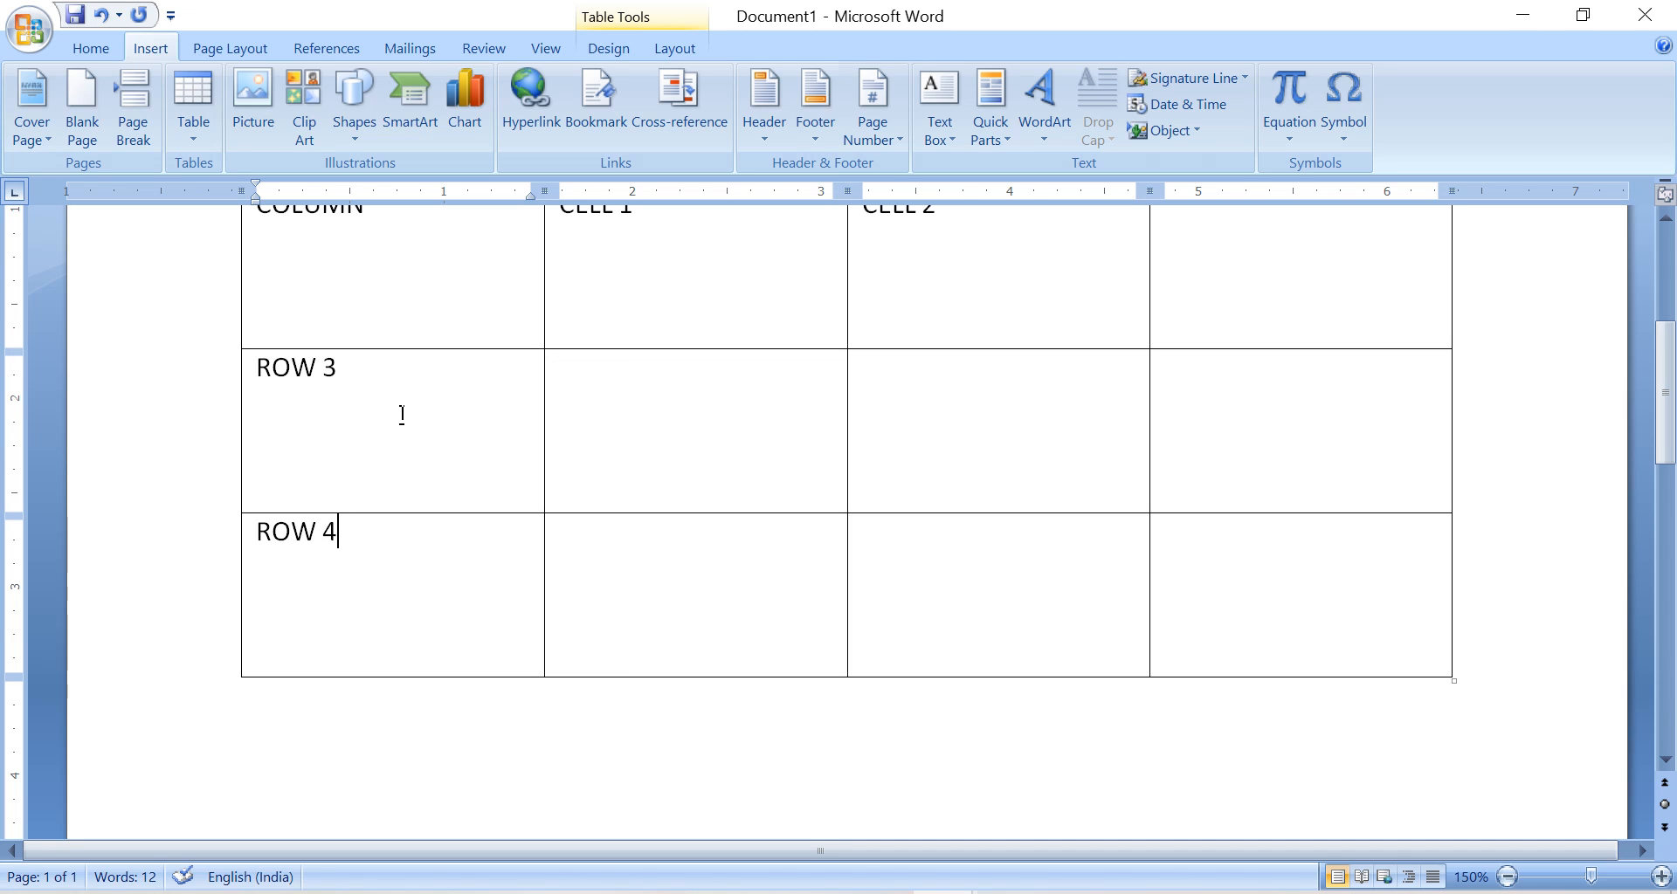
{"action": "left_click_drag", "start_coordinate": [402, 415], "coordinate": [652, 422]}
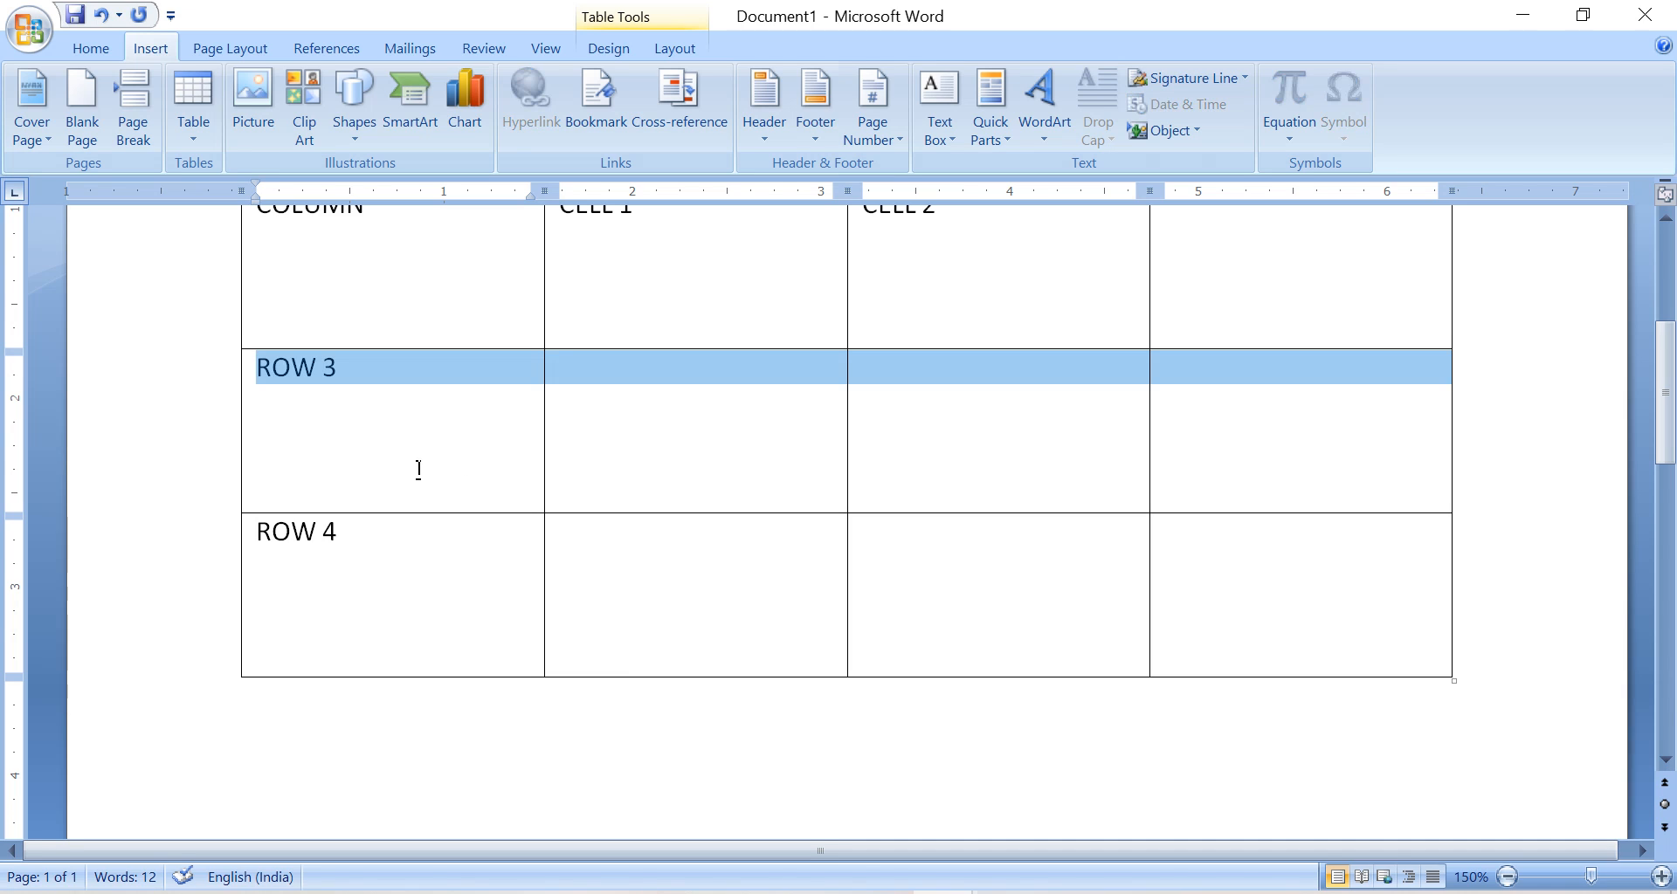
{"action": "left_click", "coordinate": [400, 552]}
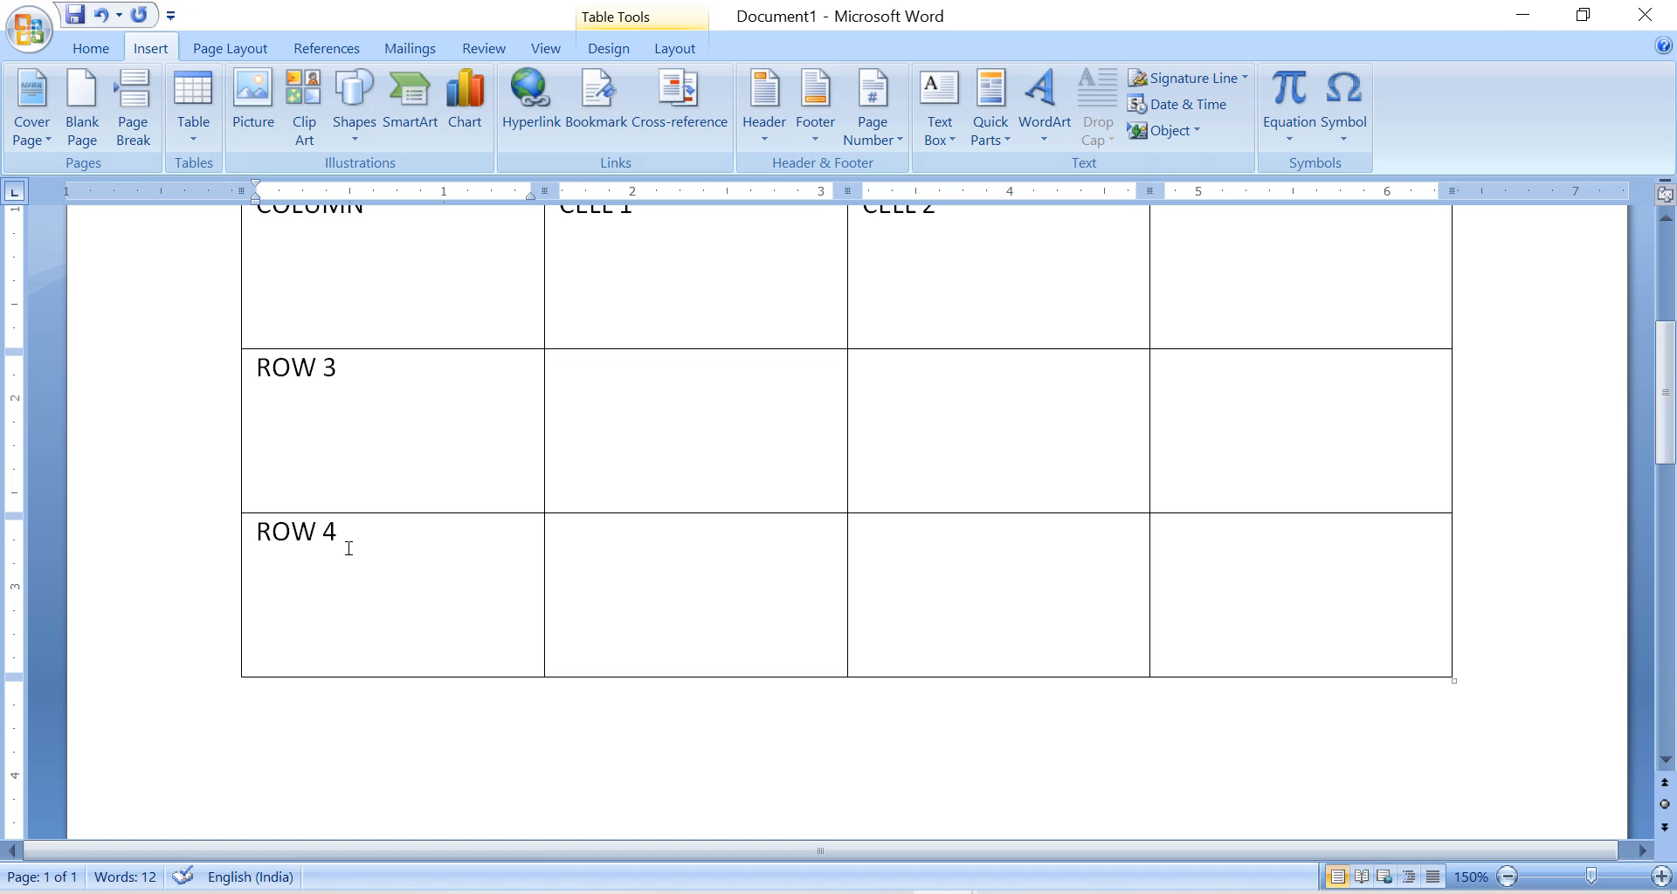
Insert a new row above the ROW 4 row of the table.
{"action": "left_click", "coordinate": [337, 374]}
{"action": "key", "text": "Down"}
{"action": "right_click", "coordinate": [351, 547]}
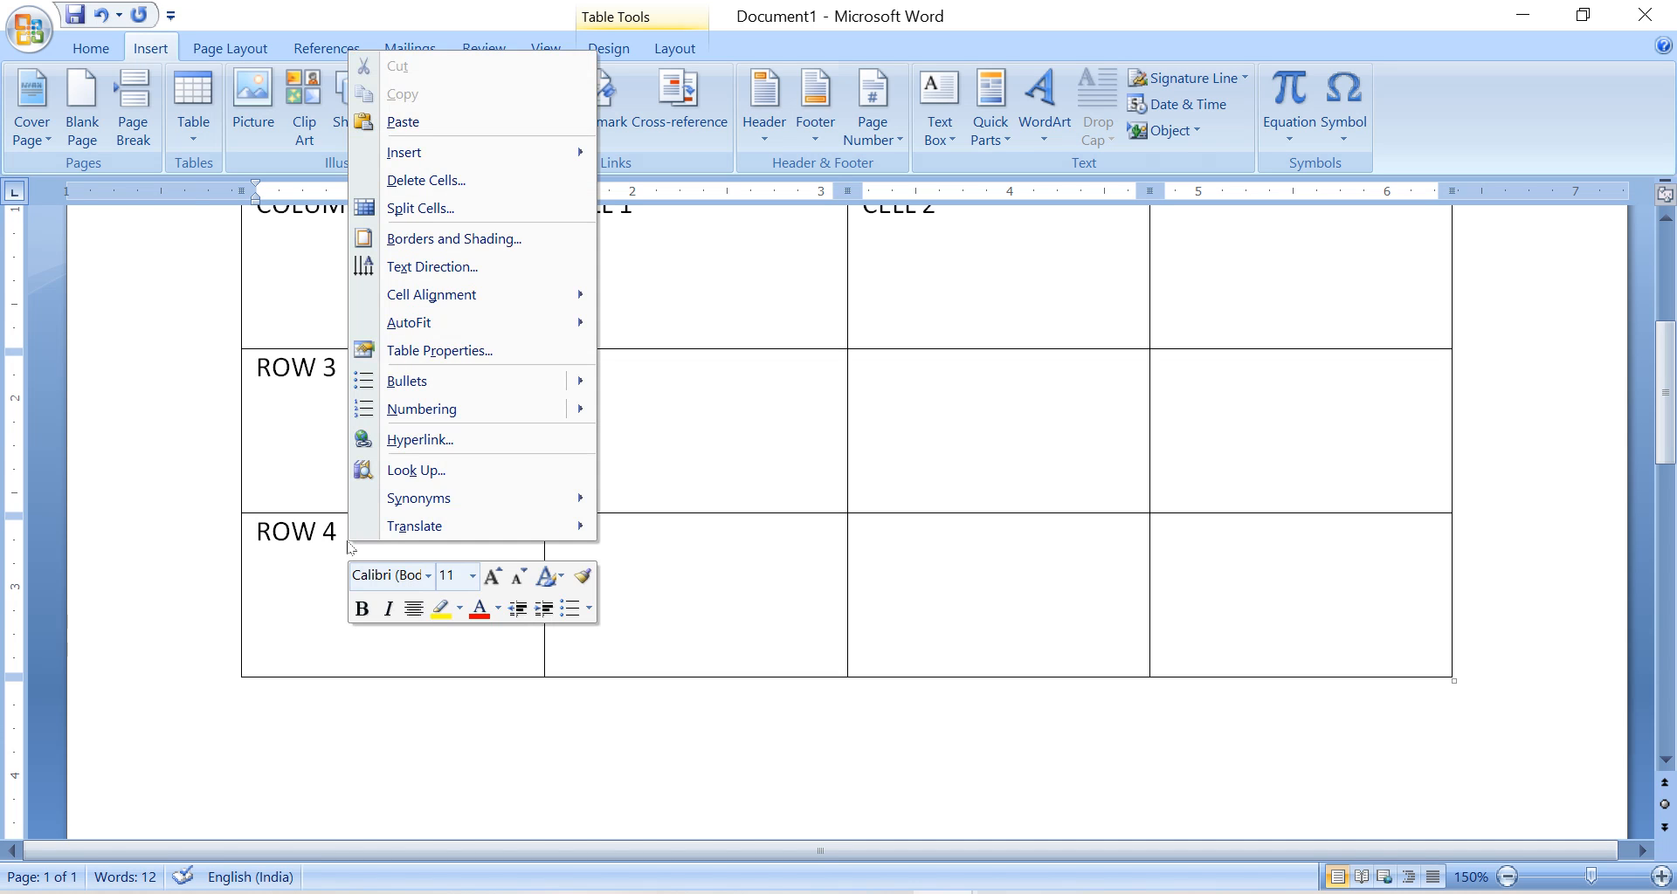
{"action": "mouse_move", "coordinate": [526, 160]}
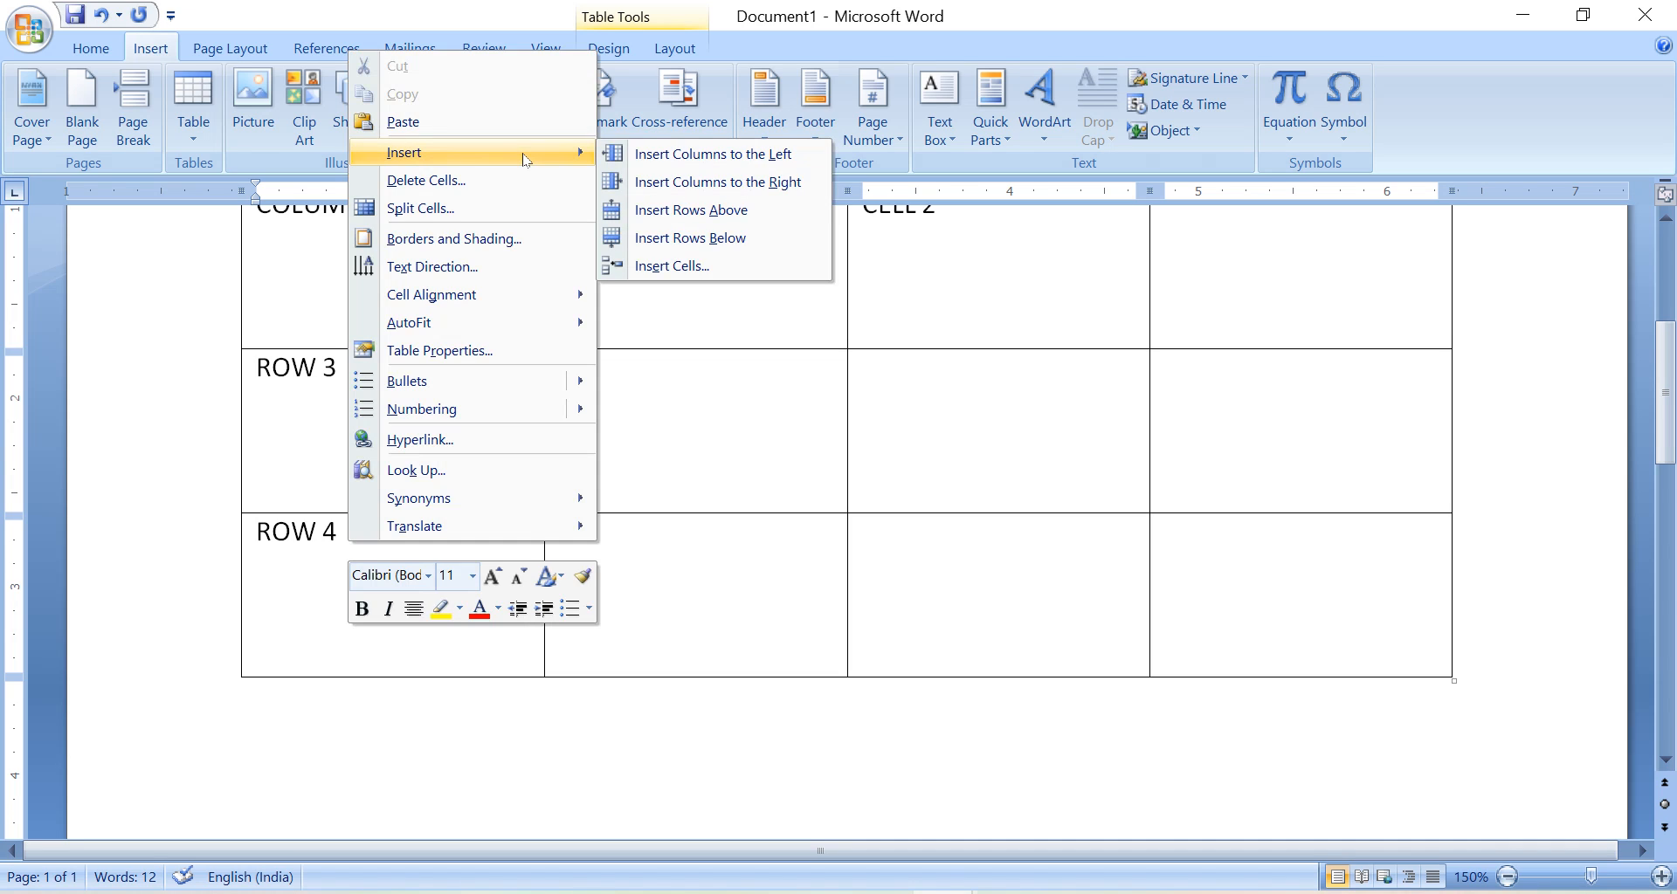
{"action": "left_click", "coordinate": [749, 215]}
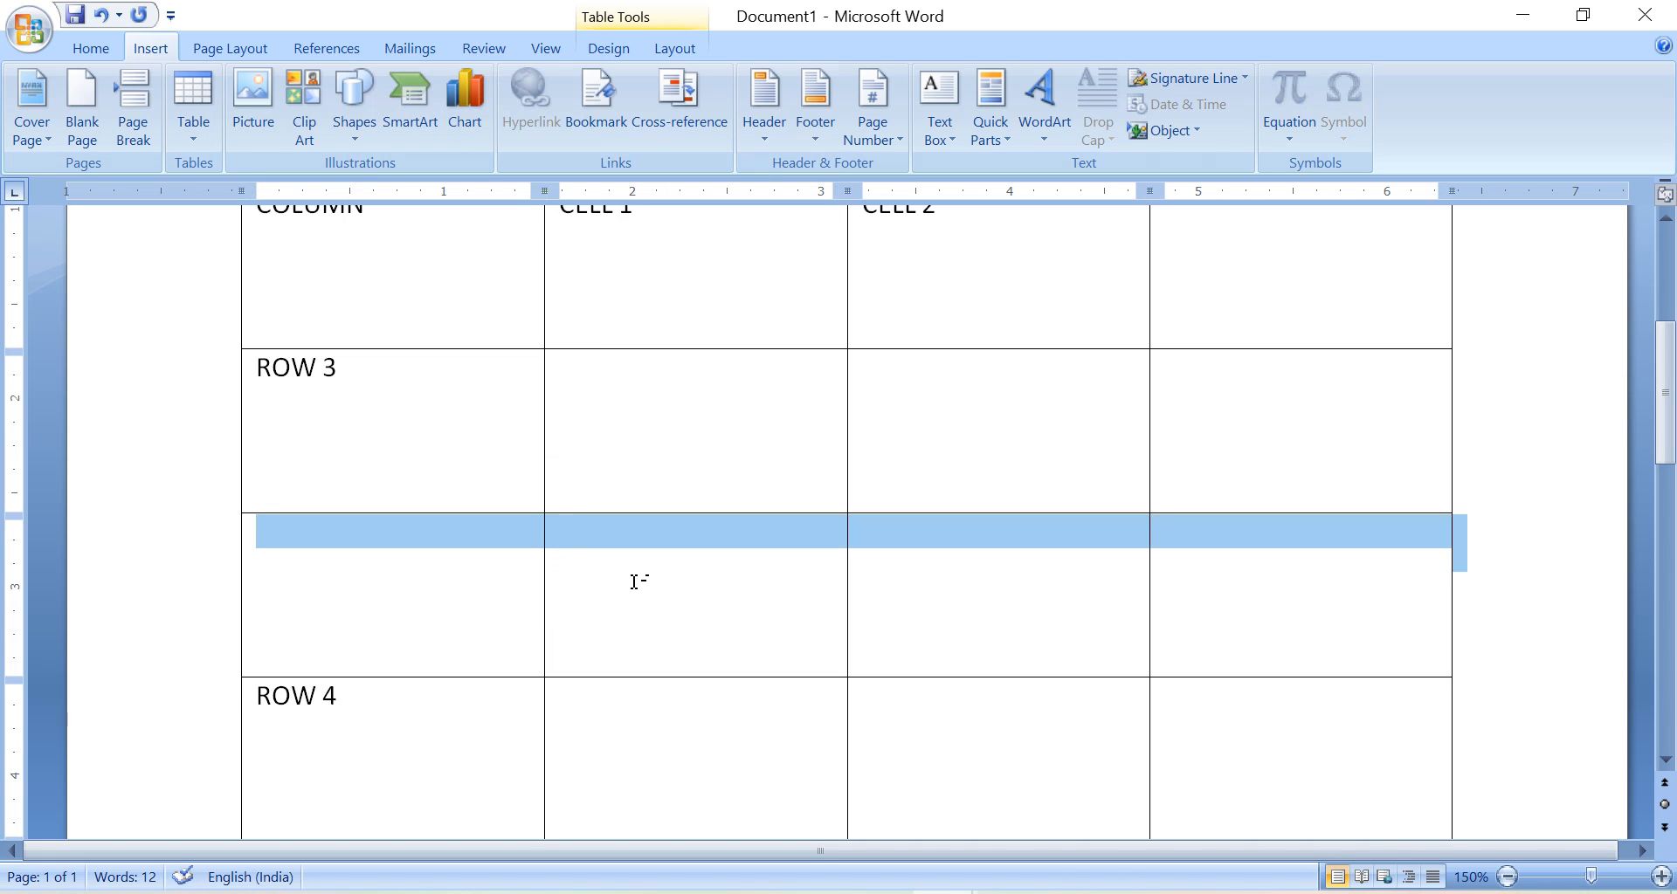
Enter NEW ROW in the first cell of the blank row between ROW 3 and ROW 4.
{"action": "left_click_drag", "start_coordinate": [1669, 432], "coordinate": [1669, 448]}
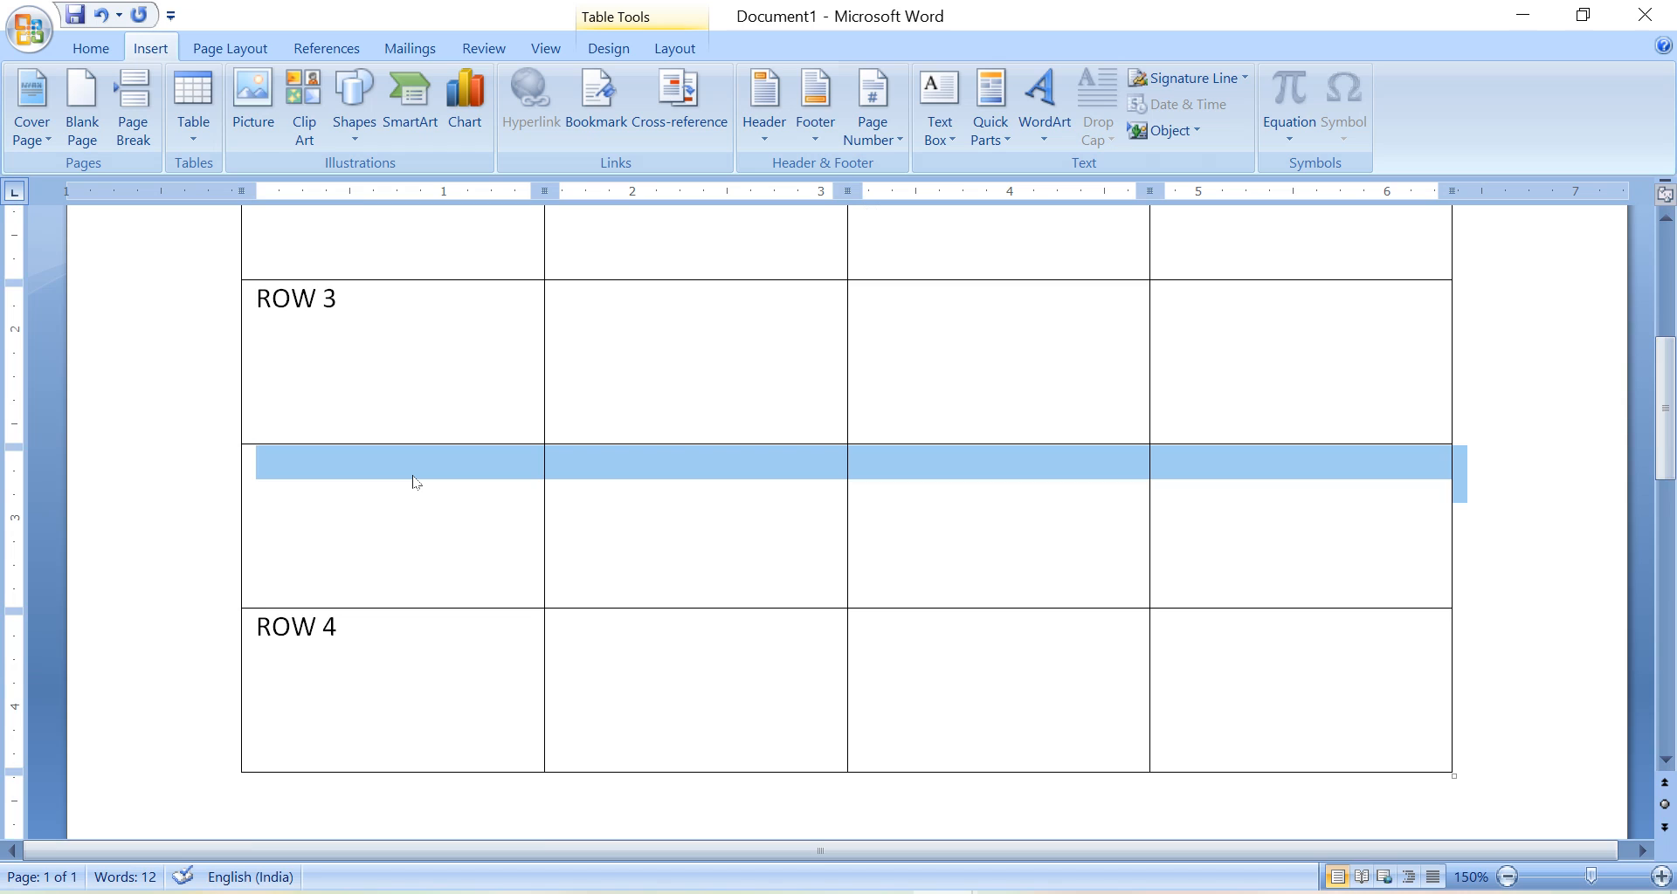
{"action": "left_click", "coordinate": [356, 297]}
{"action": "left_click_drag", "start_coordinate": [356, 297], "coordinate": [276, 301]}
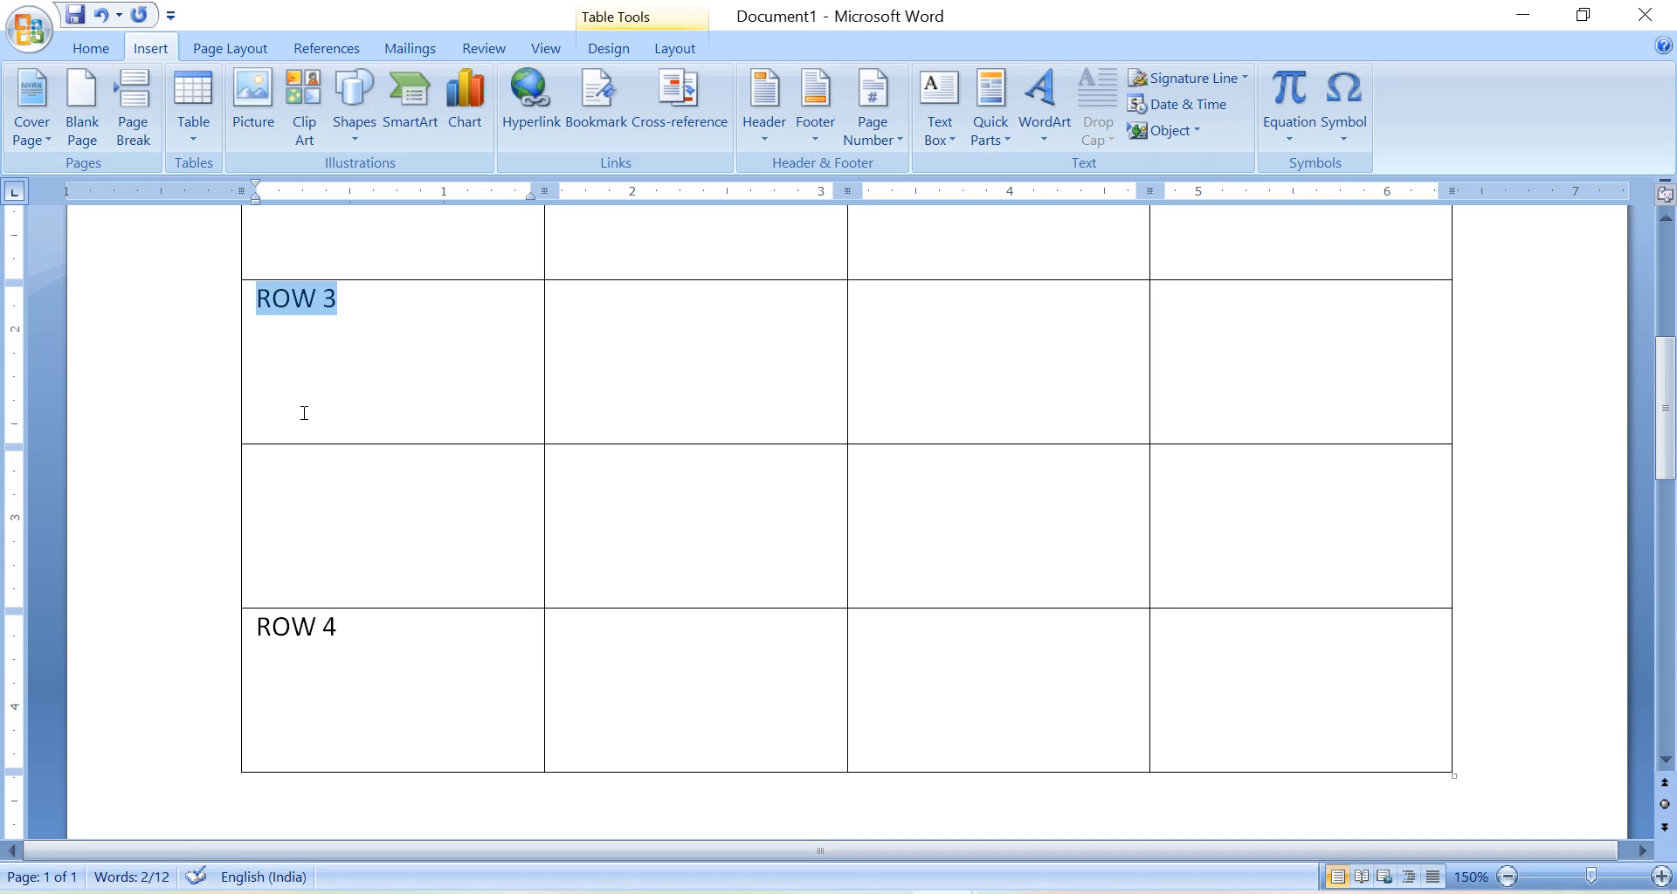
{"action": "left_click", "coordinate": [393, 508]}
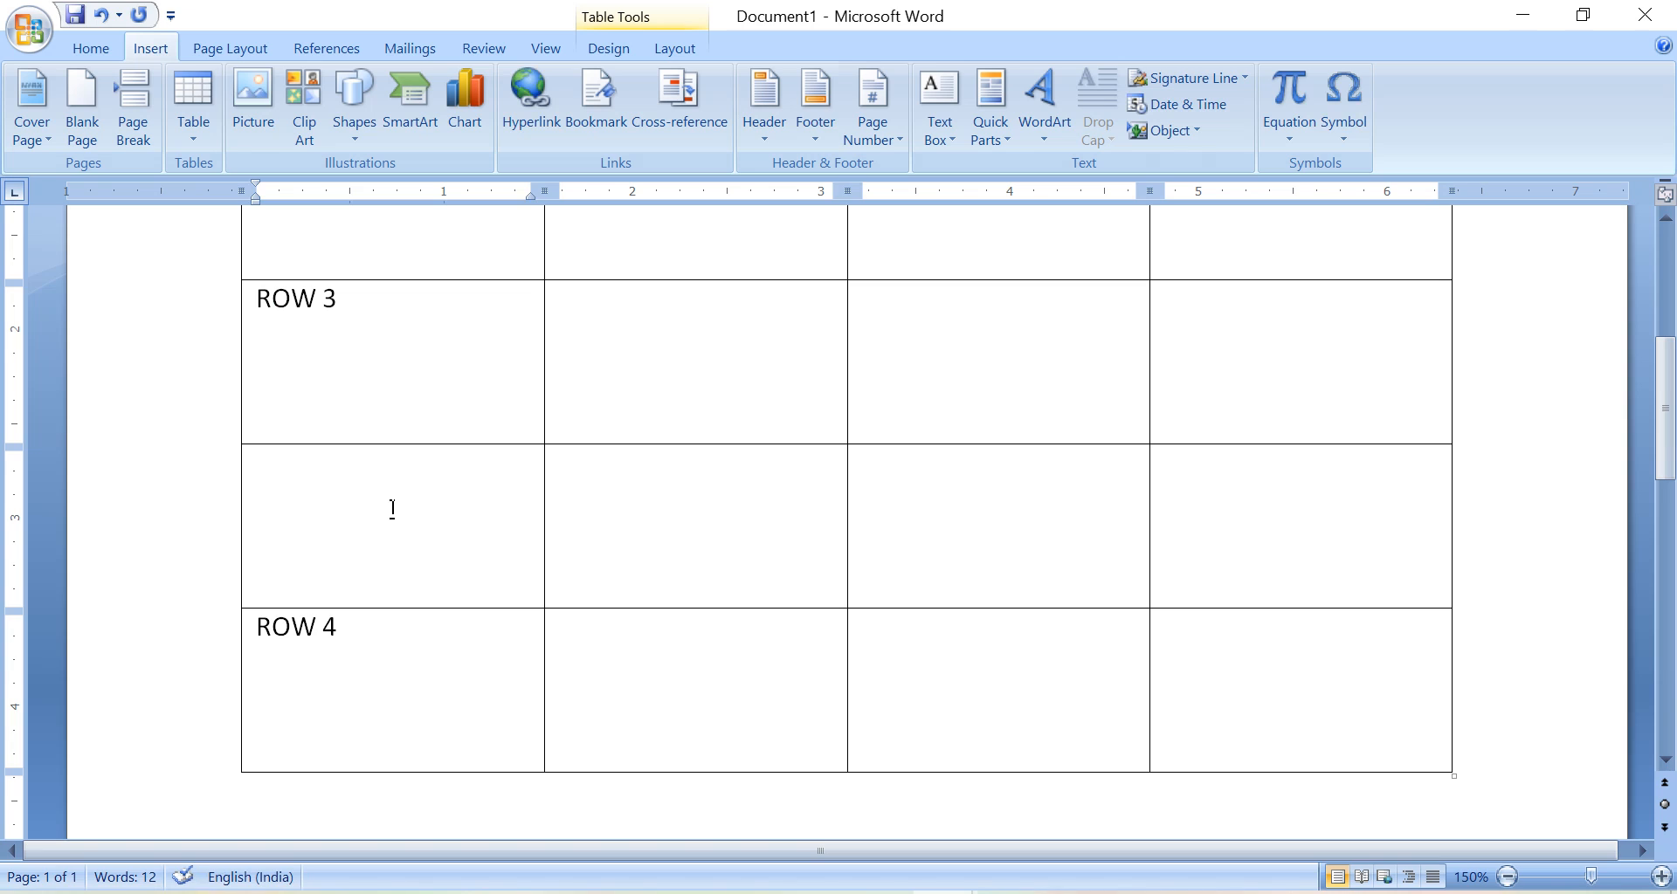
{"action": "key", "text": "Up"}
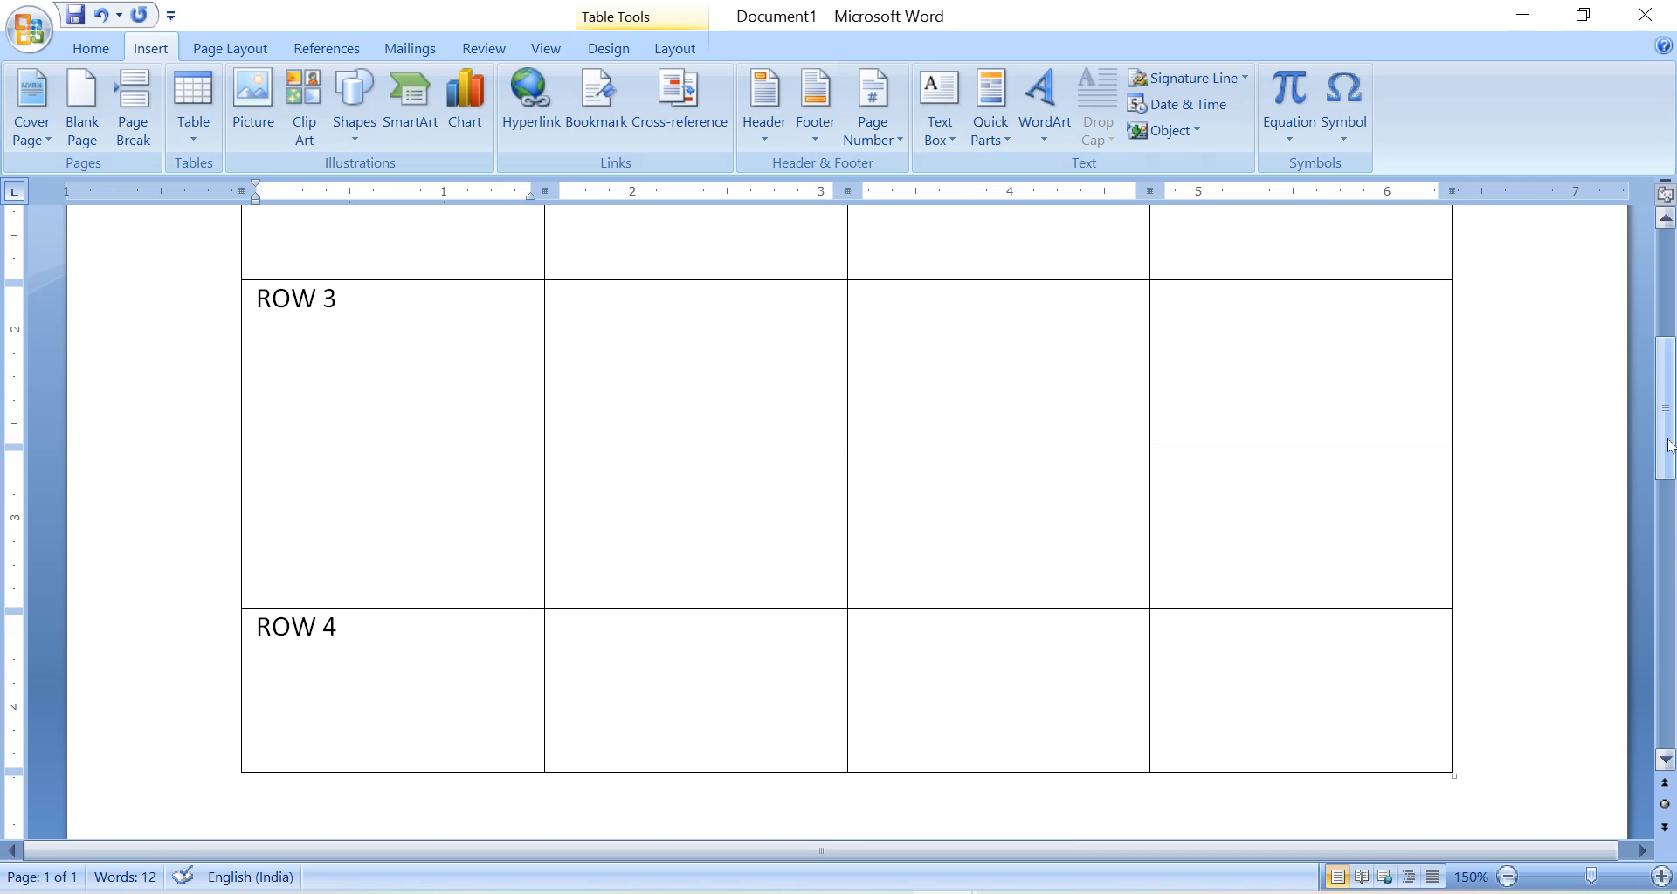
{"action": "mouse_move", "coordinate": [1669, 445]}
{"action": "left_mouse_down"}
{"action": "mouse_move", "coordinate": [1669, 367]}
{"action": "mouse_move", "coordinate": [1669, 435]}
{"action": "left_mouse_up"}
{"action": "left_click", "coordinate": [423, 534]}
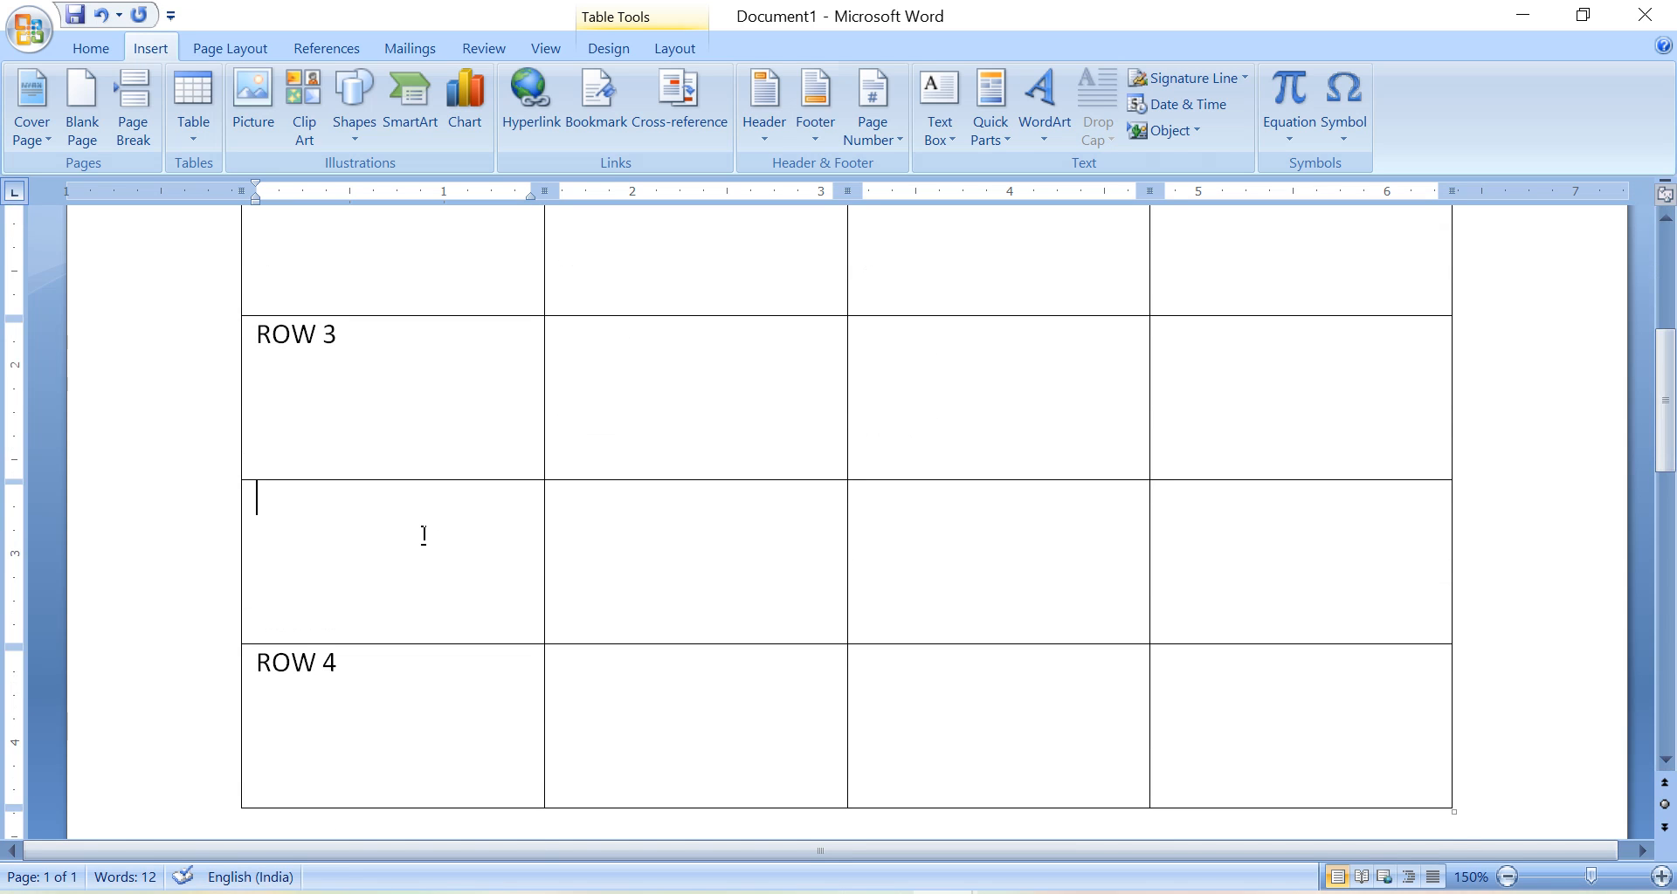
{"action": "type", "text": "NEW"}
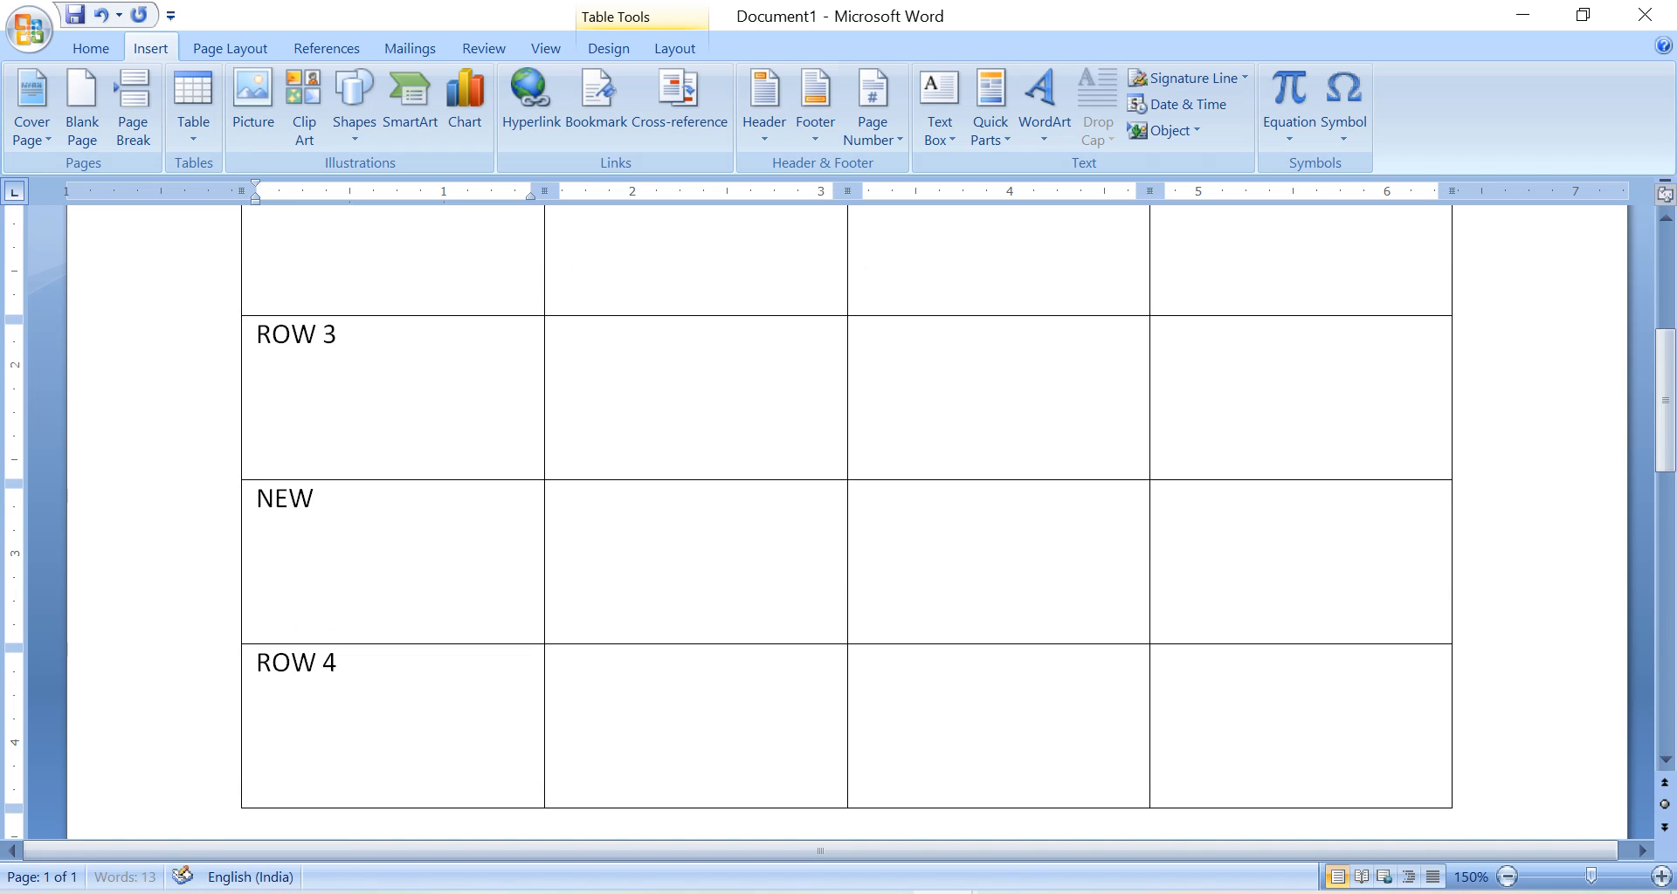
{"action": "type", "text": " ROW"}
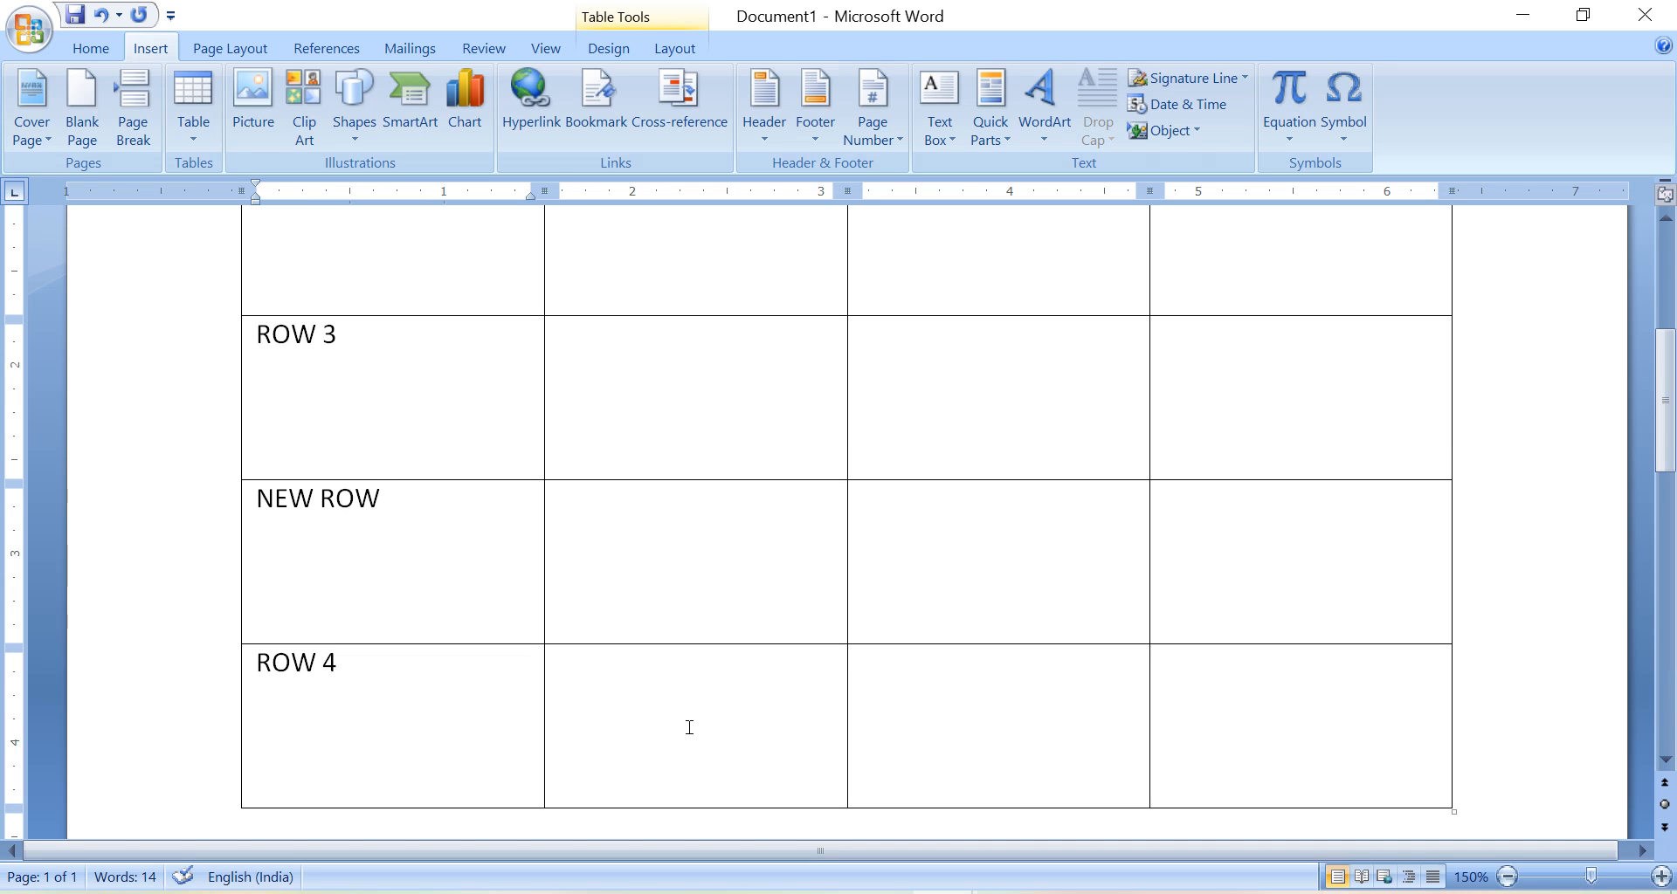
Review the insertion options offered for the ROW 4 cell without applying any.
{"action": "left_click", "coordinate": [406, 699]}
{"action": "right_click", "coordinate": [405, 698]}
{"action": "mouse_move", "coordinate": [597, 288]}
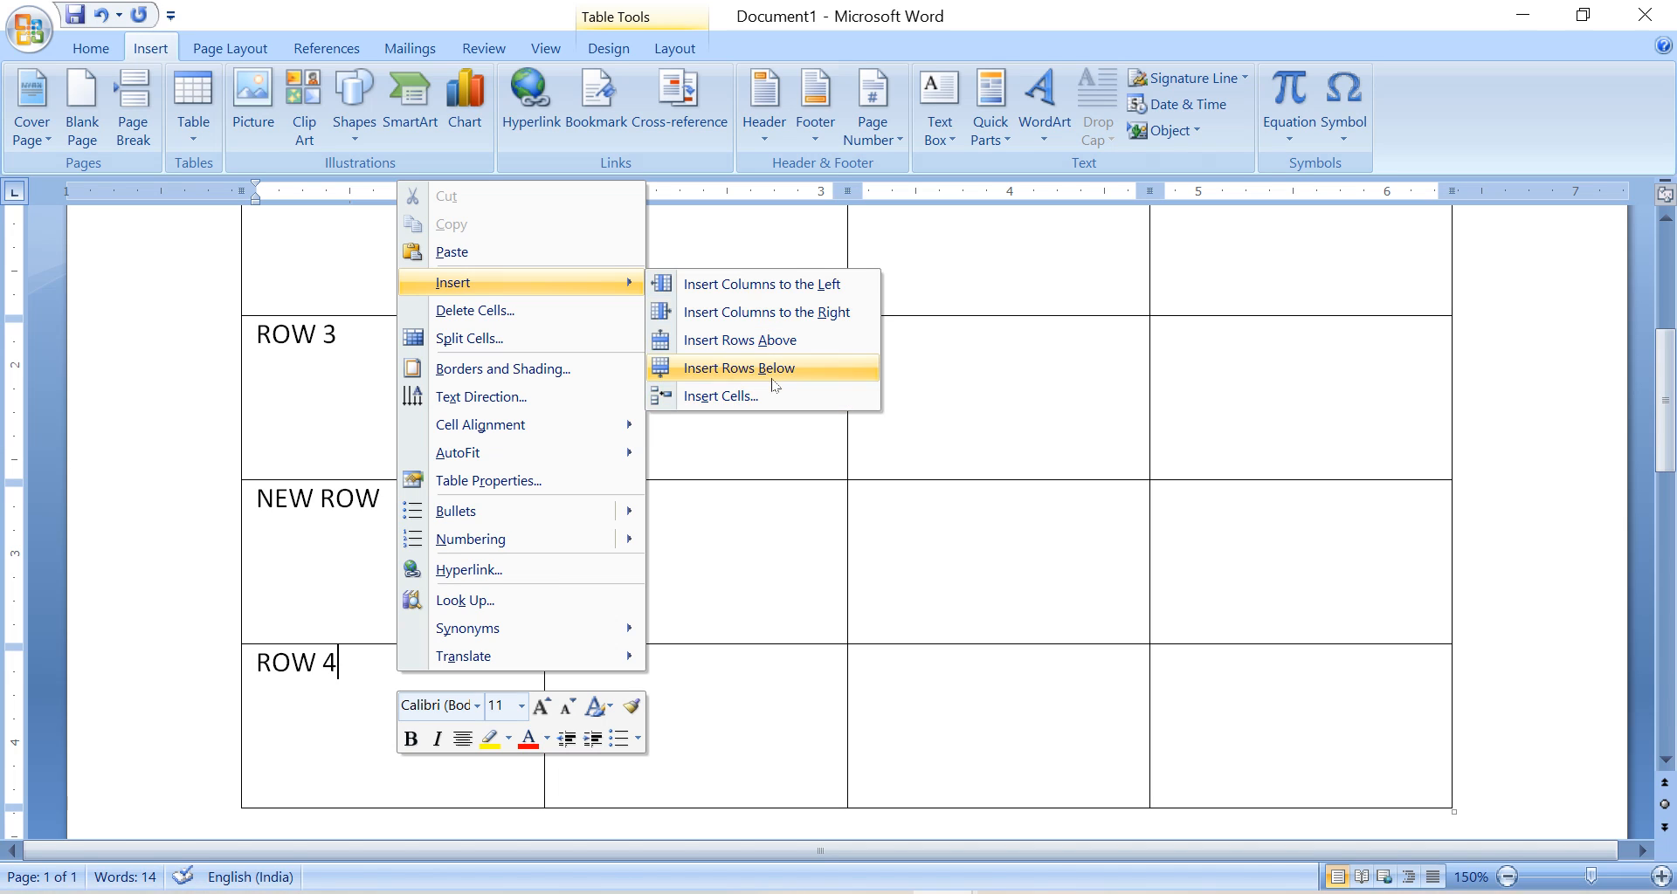
{"action": "left_click", "coordinate": [1008, 582]}
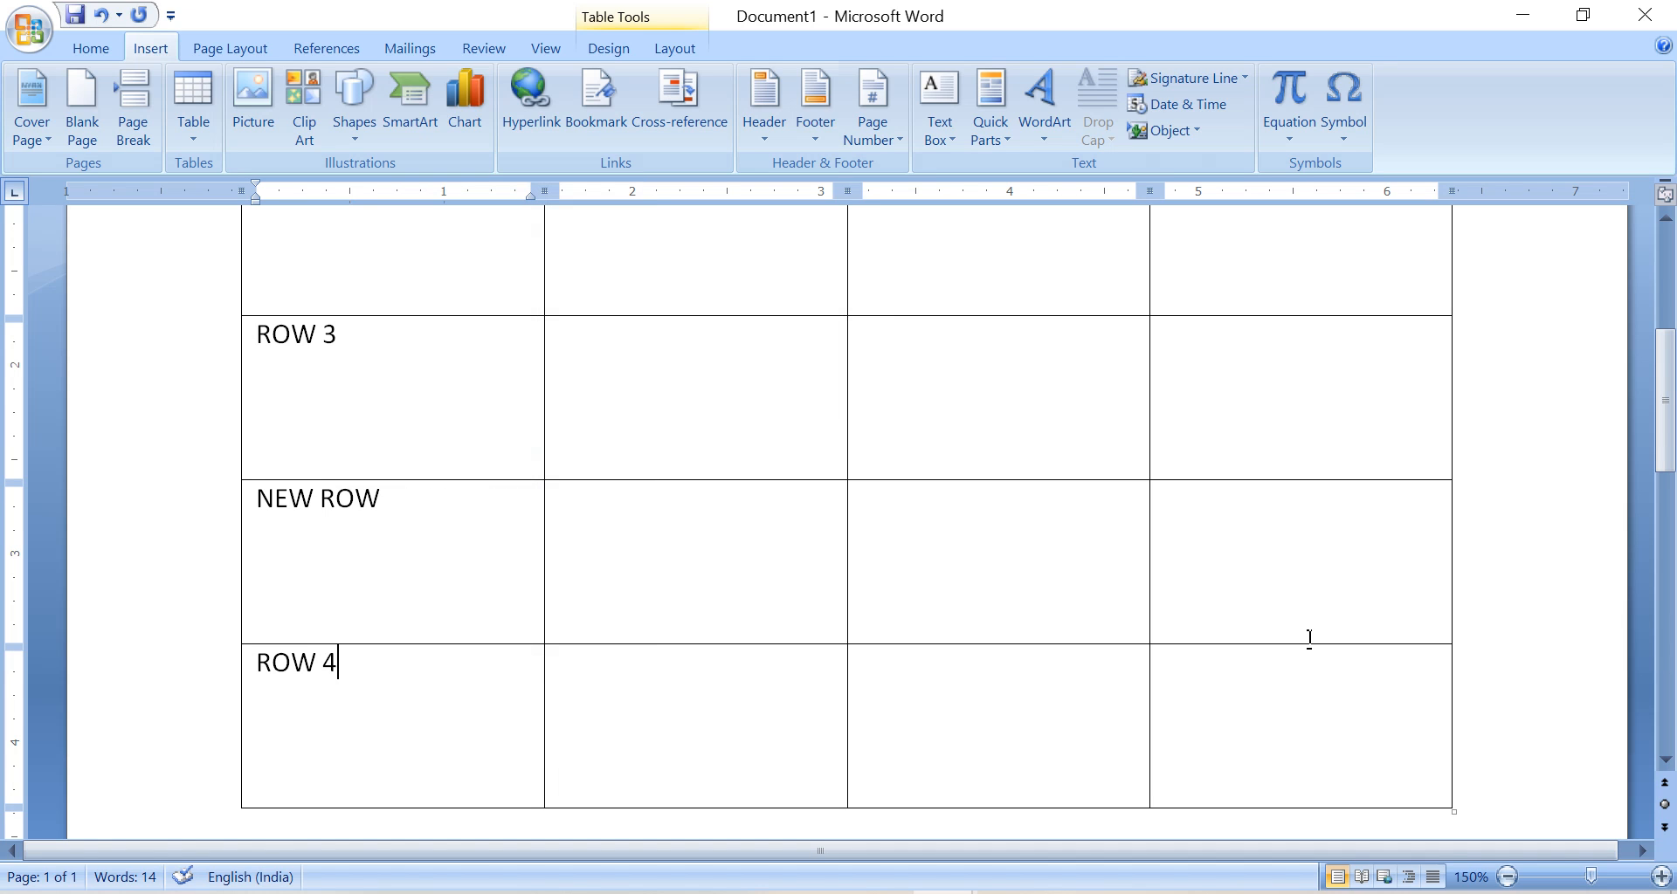
Shrink the whole table to about half its width, reducing its height slightly.
{"action": "scroll", "coordinate": [1244, 579], "scroll_direction": "down", "scroll_amount": 4}
{"action": "left_click", "coordinate": [1249, 584]}
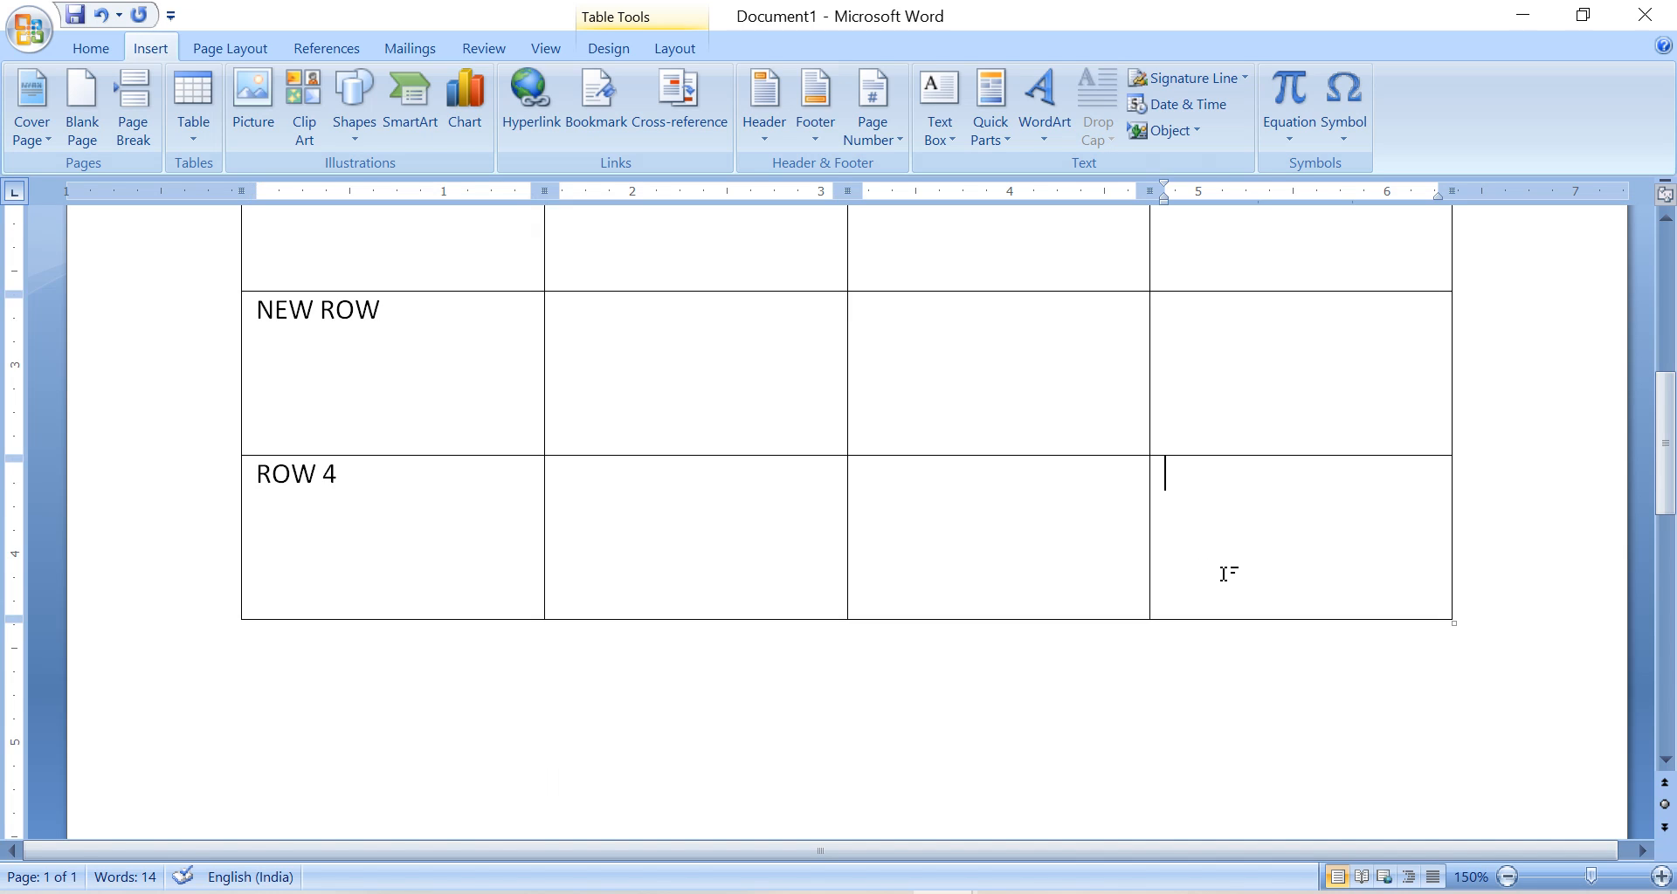
{"action": "left_click_drag", "start_coordinate": [1453, 622], "coordinate": [893, 570]}
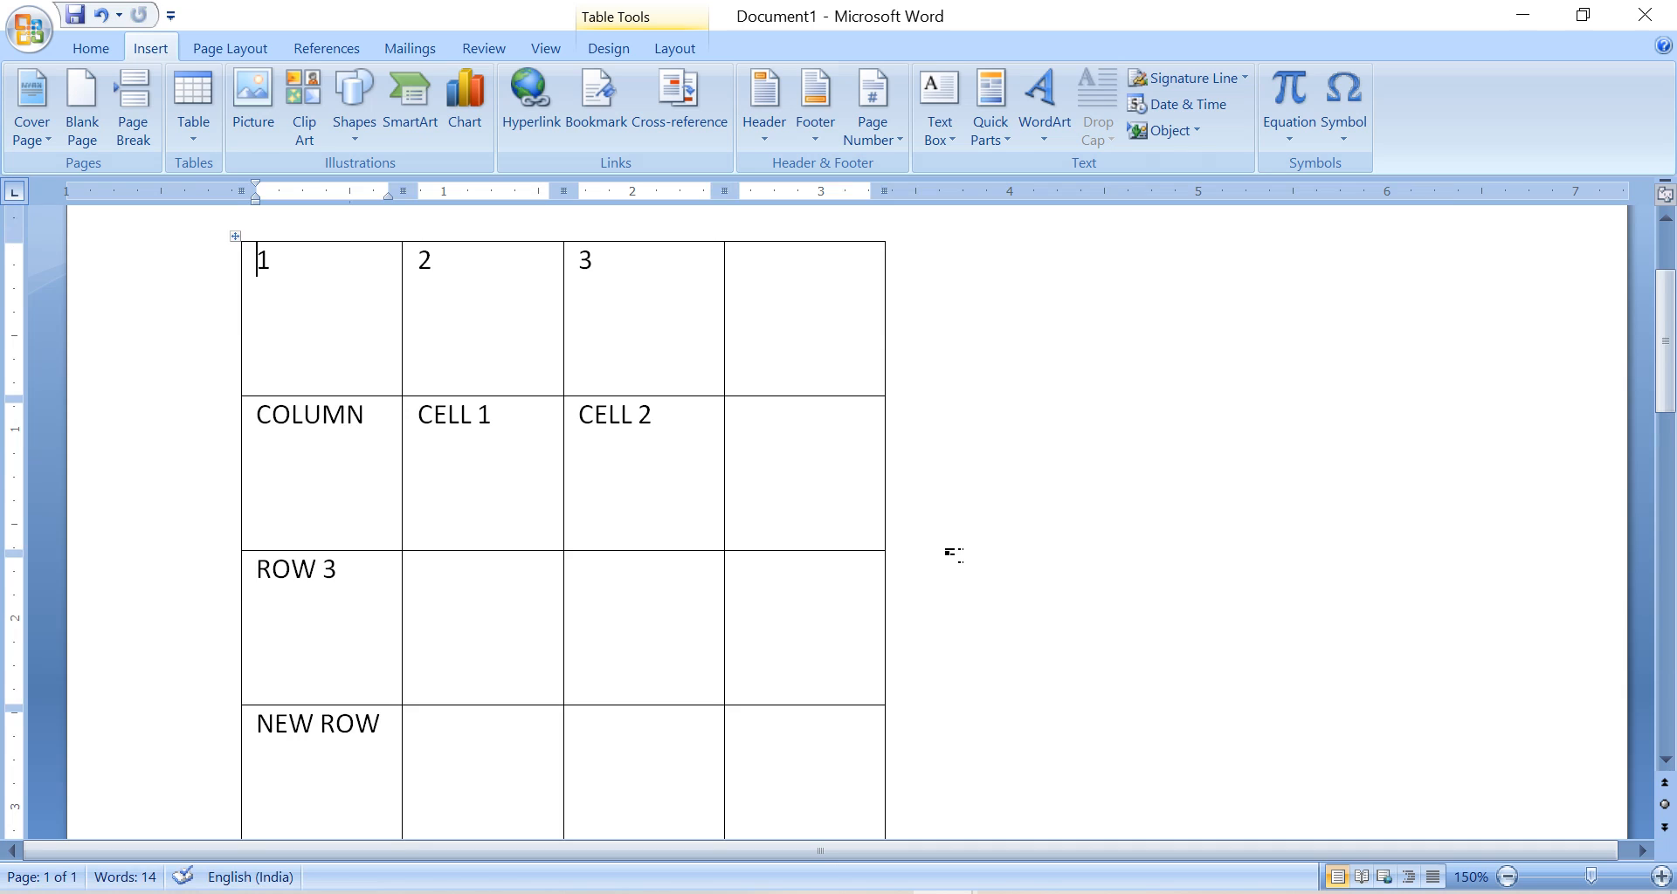
Highlight the COLUMN cell, and examine the Insert Cells options for the last cell of the ROW 4 row without inserting anything.
{"action": "scroll", "coordinate": [952, 553], "scroll_direction": "up", "scroll_amount": 2}
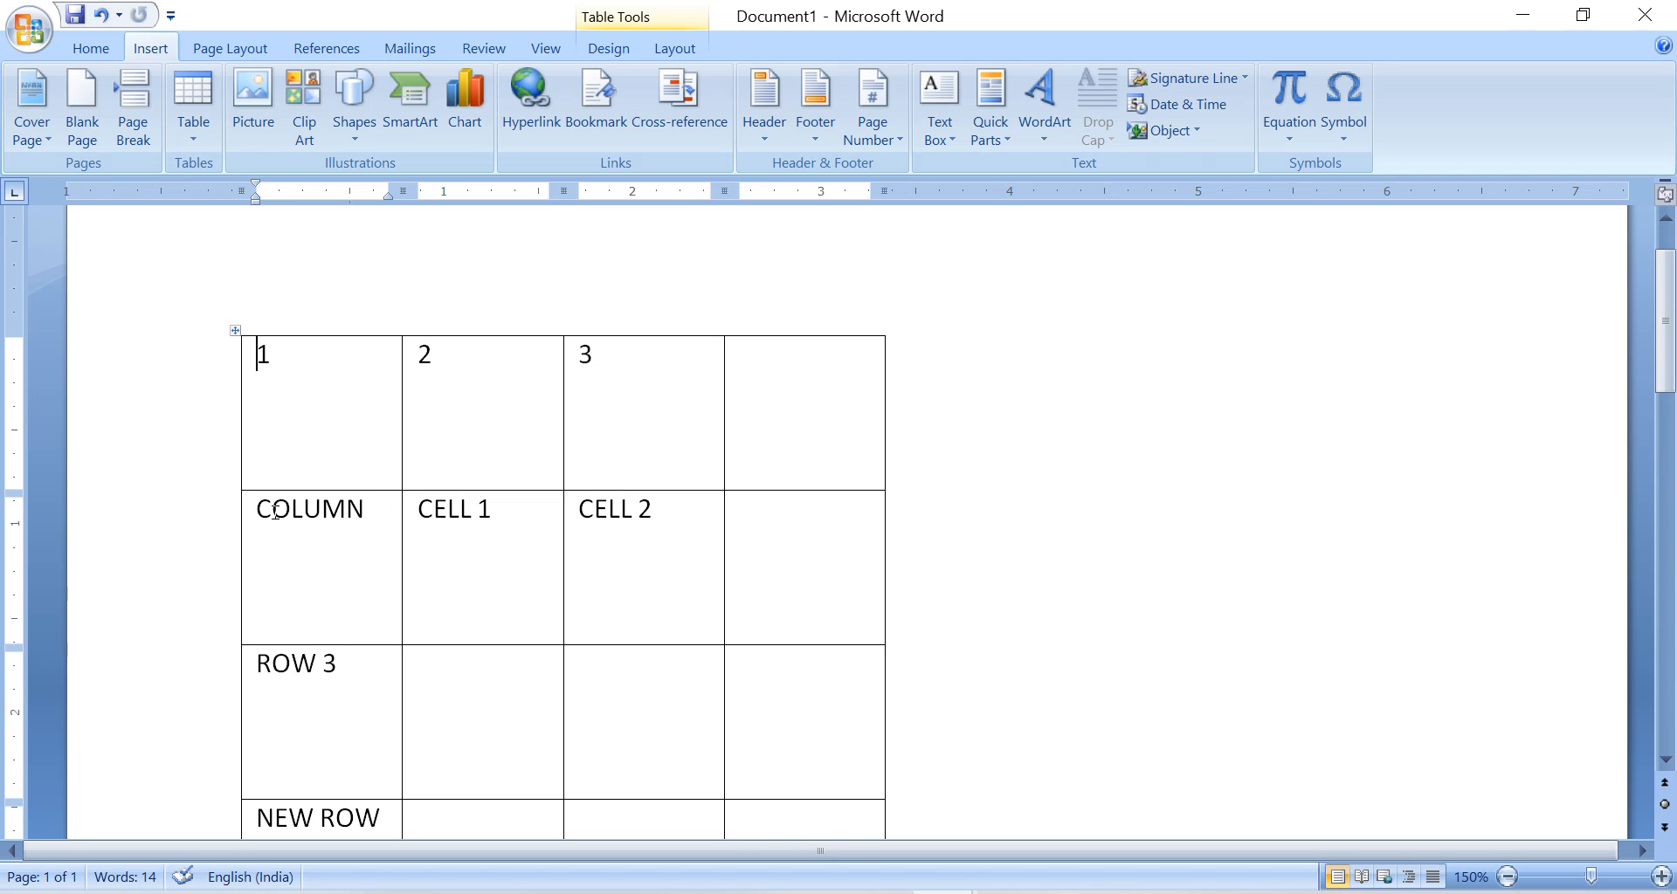
{"action": "left_click_drag", "start_coordinate": [275, 512], "coordinate": [385, 528]}
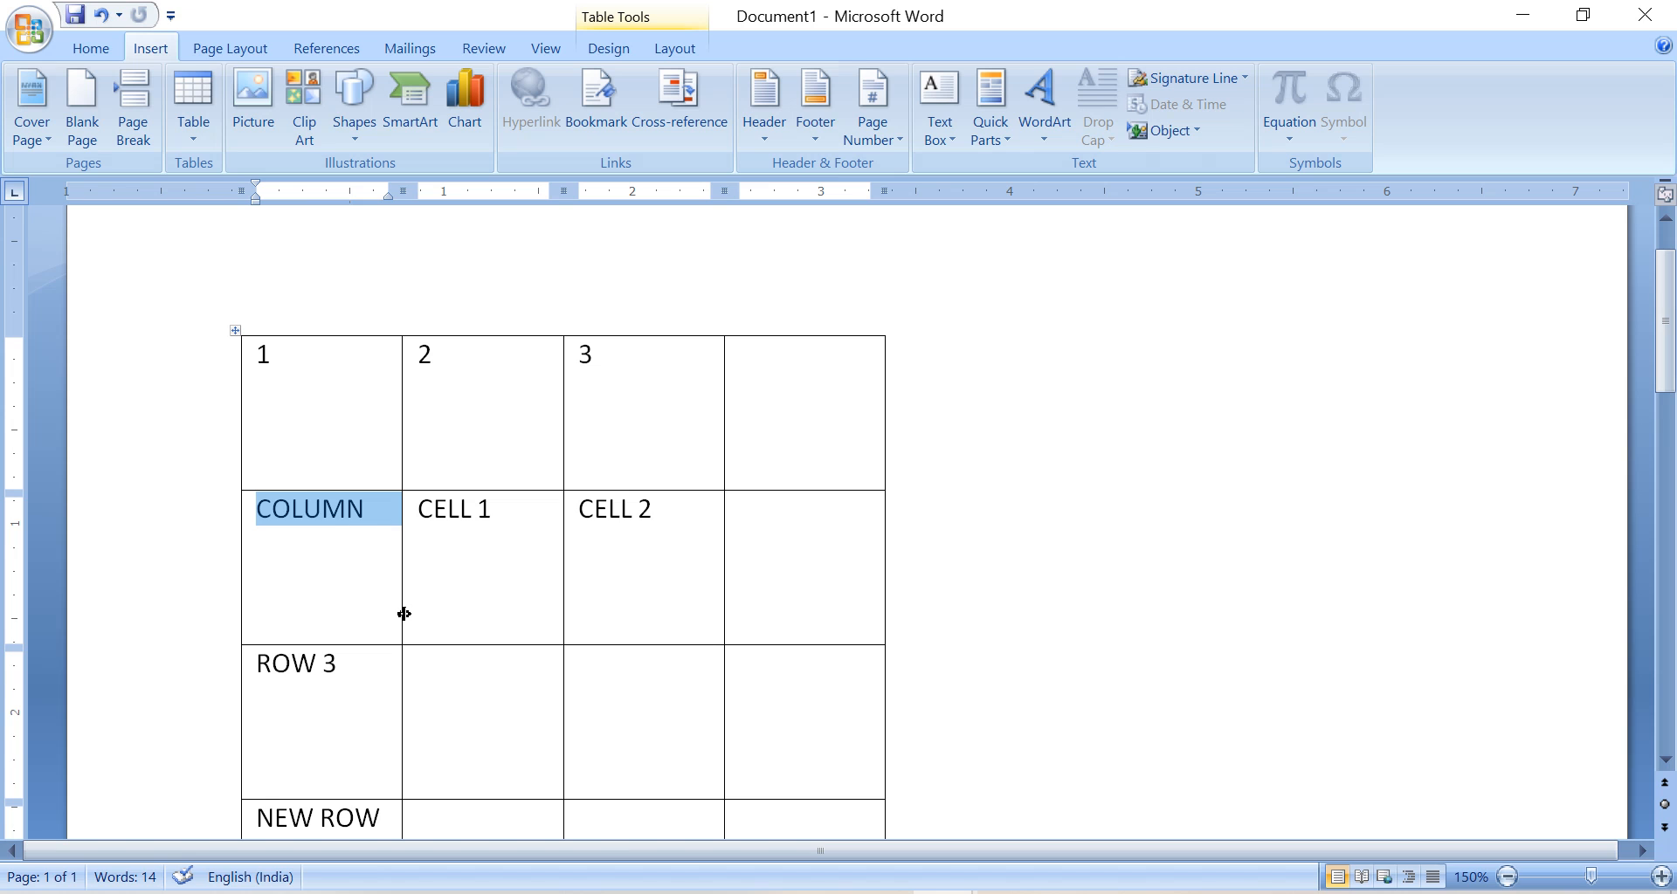
{"action": "scroll", "coordinate": [654, 542], "scroll_direction": "down", "scroll_amount": 4}
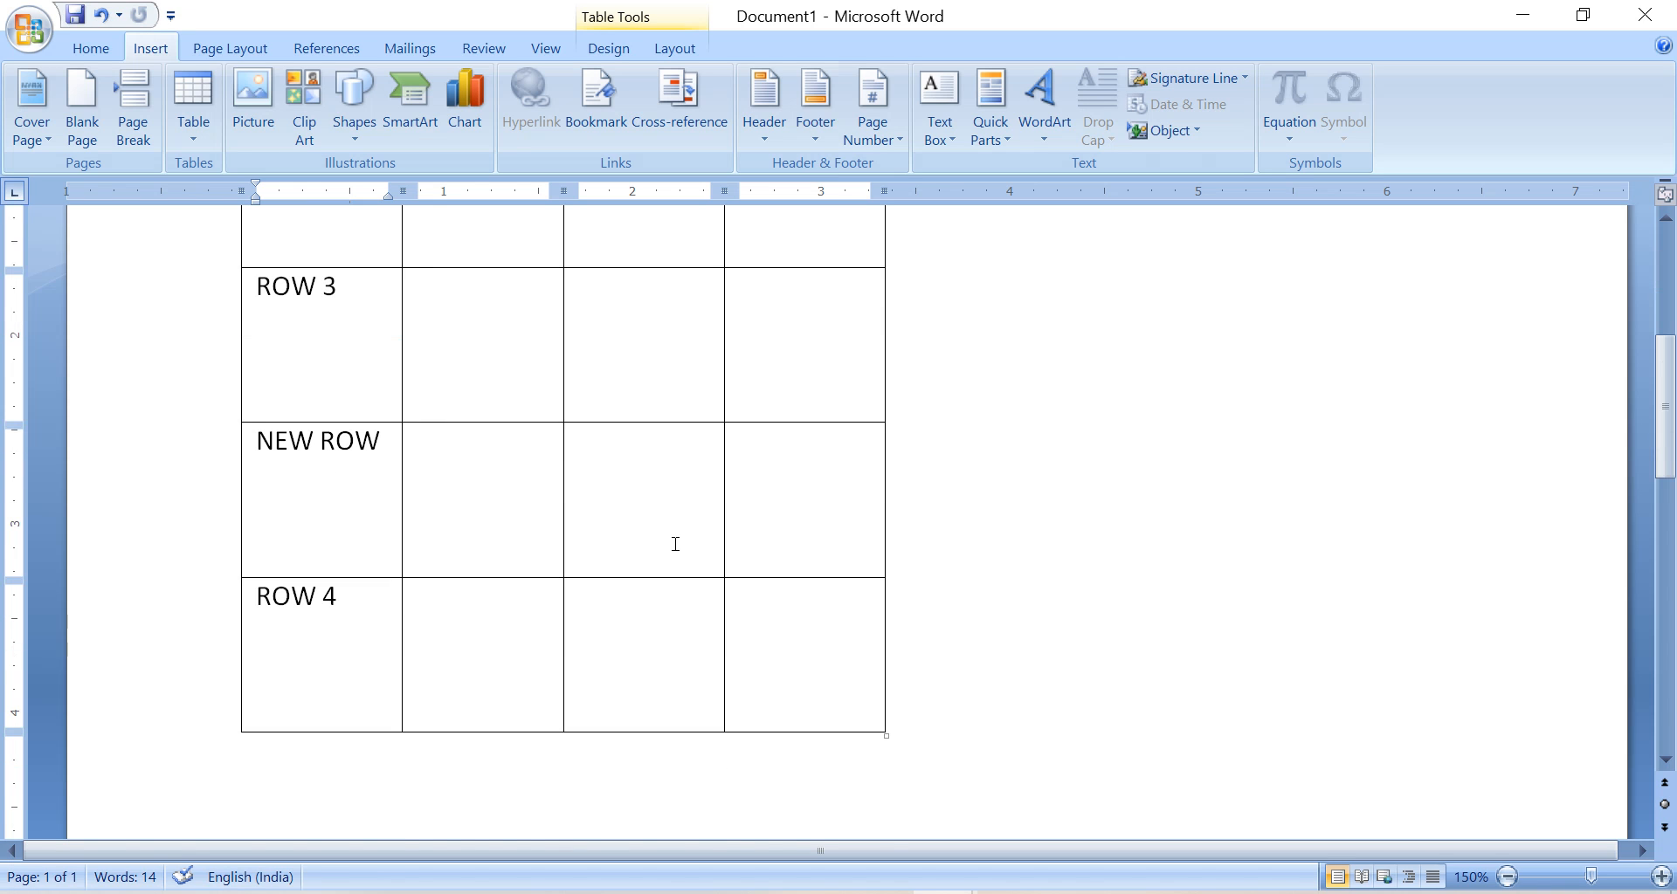
{"action": "scroll", "coordinate": [675, 543], "scroll_direction": "down", "scroll_amount": 1}
{"action": "right_click", "coordinate": [795, 550]}
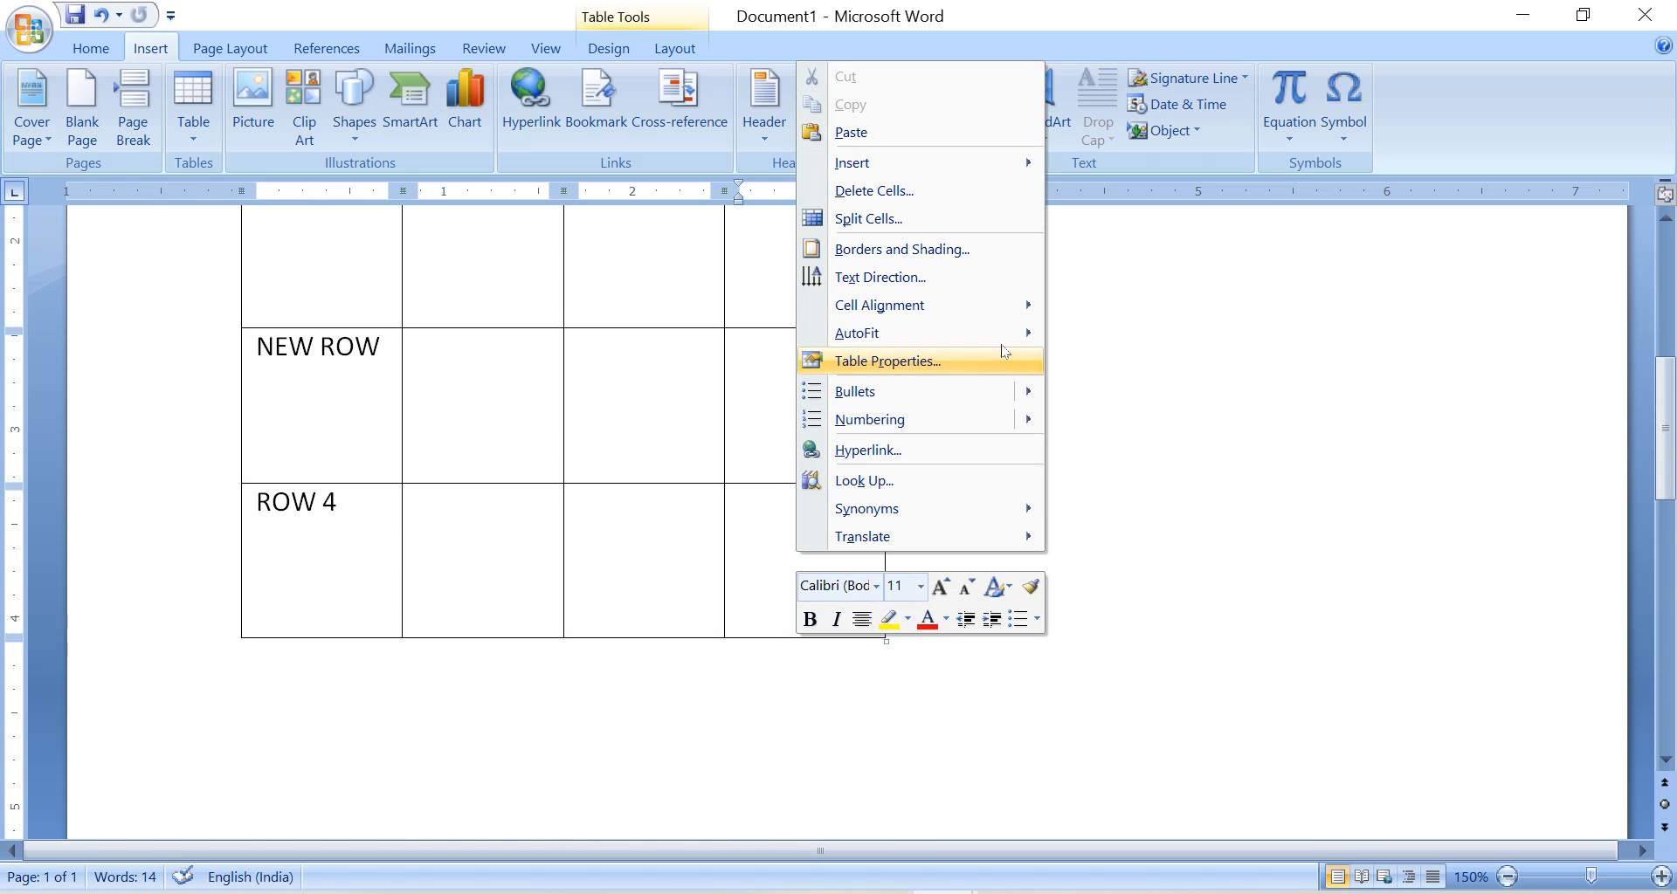
{"action": "mouse_move", "coordinate": [1005, 163]}
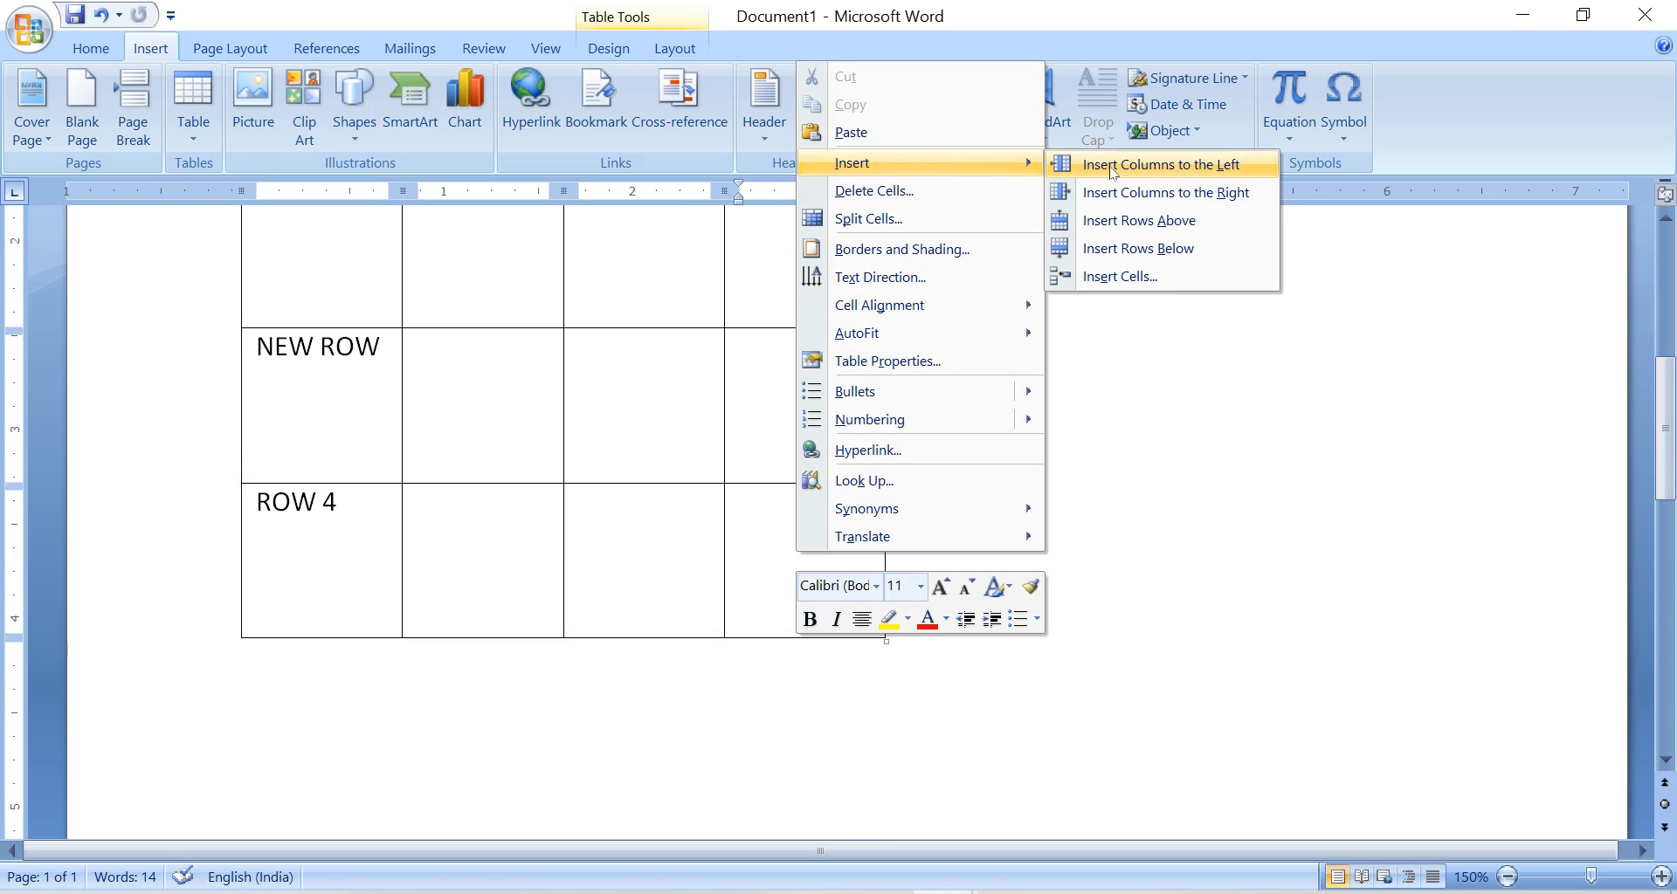
{"action": "left_click", "coordinate": [1135, 277]}
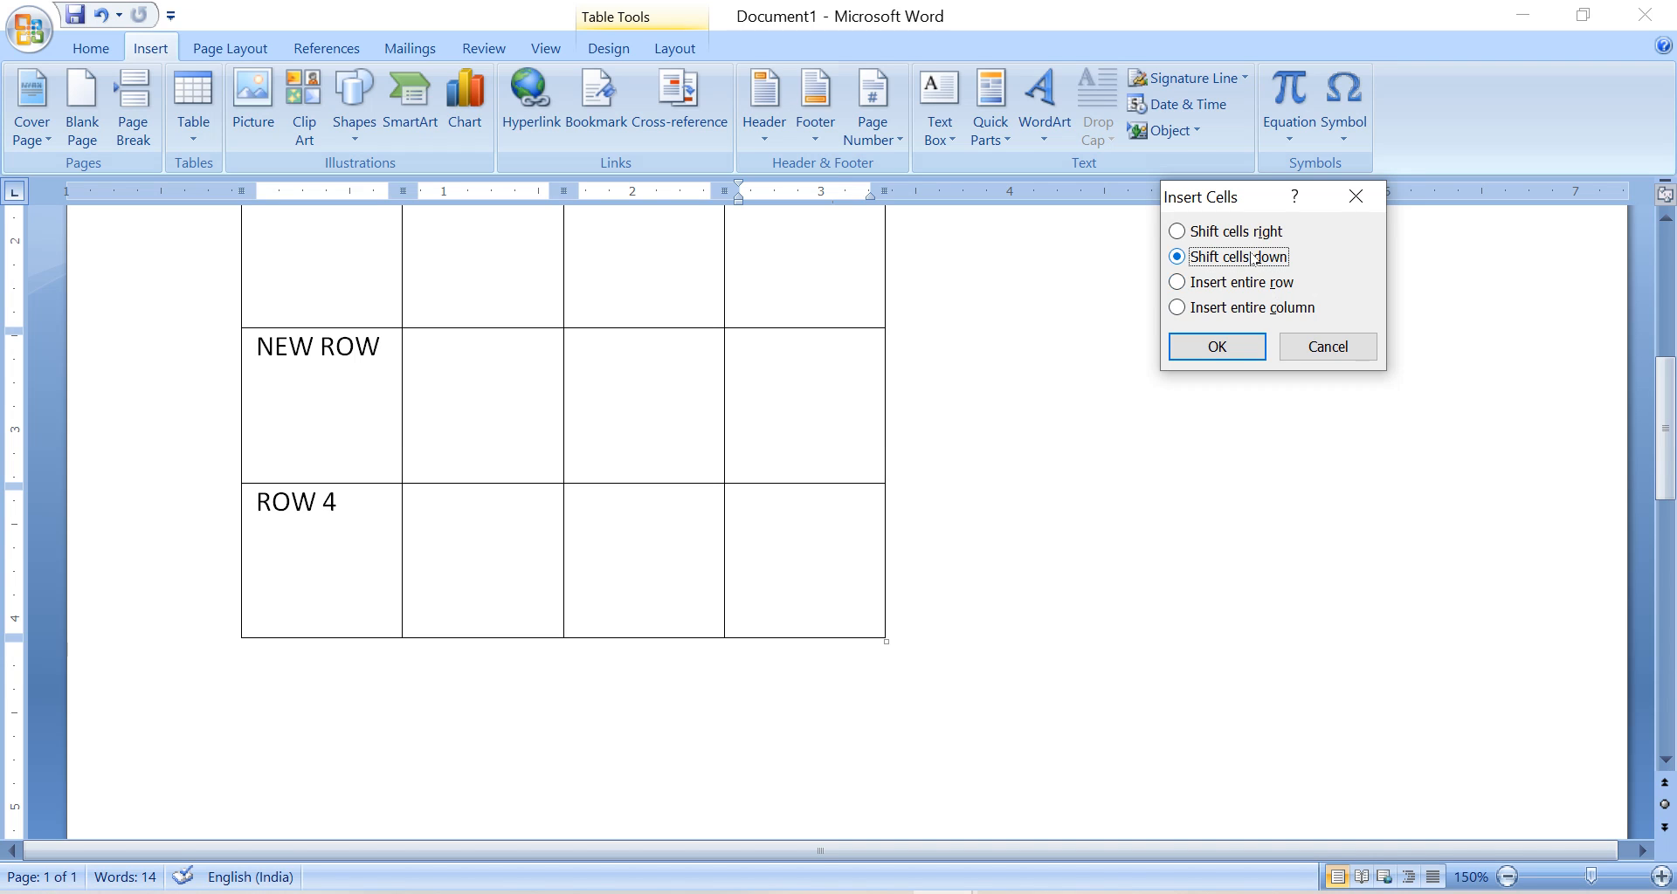
{"action": "left_click", "coordinate": [1341, 351]}
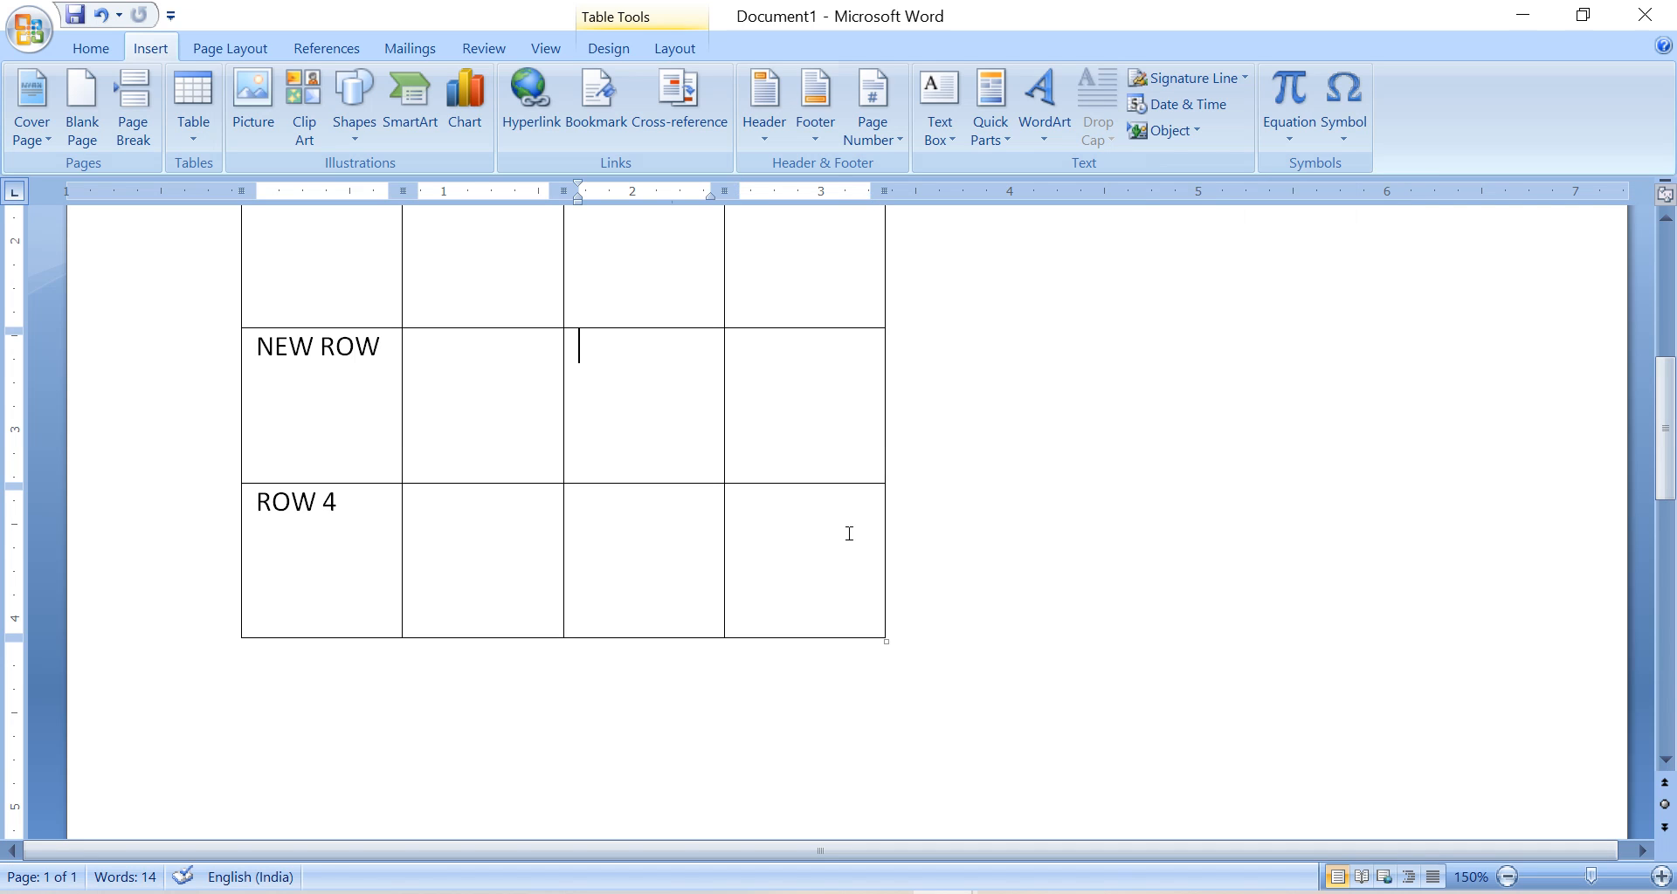
Fill the last two cells of NEW ROW with 01 and 02, and those of ROW 4 with 03 and 04 CELL.
{"action": "type", "text": "01"}
{"action": "key", "text": "Tab"}
{"action": "type", "text": "02"}
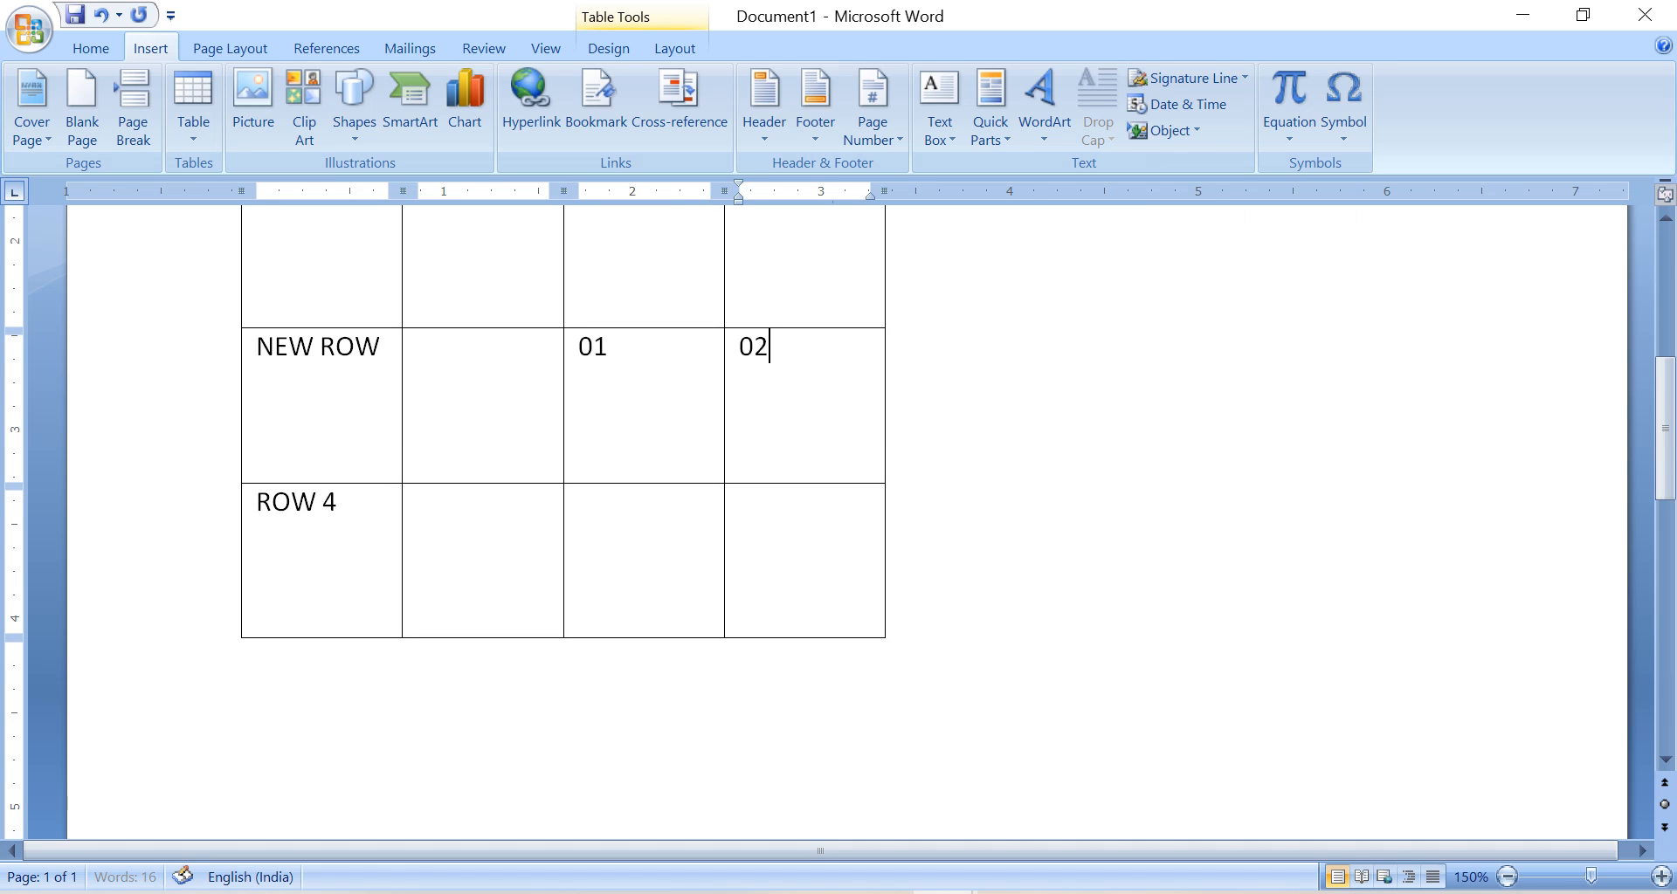
{"action": "left_click", "coordinate": [646, 533]}
{"action": "type", "text": "03"}
{"action": "left_click", "coordinate": [849, 537]}
{"action": "type", "text": "04 CE"}
{"action": "type", "text": "LL"}
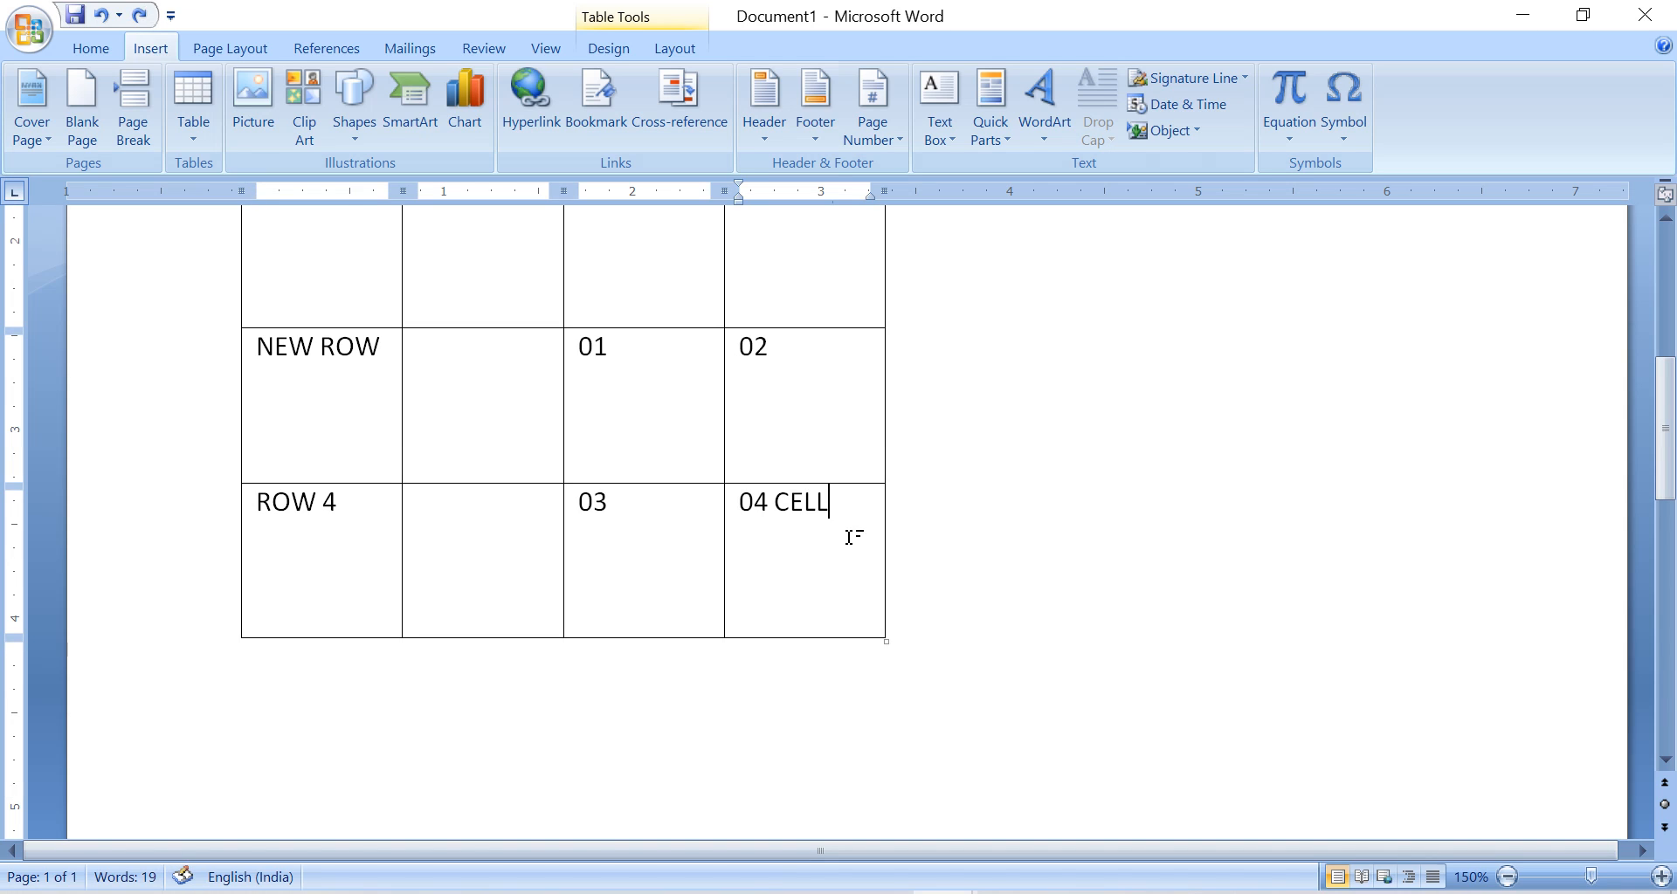
Add the word CELL after 01 and 02 in the NEW ROW row.
{"action": "left_click", "coordinate": [609, 347]}
{"action": "type", "text": "CELL"}
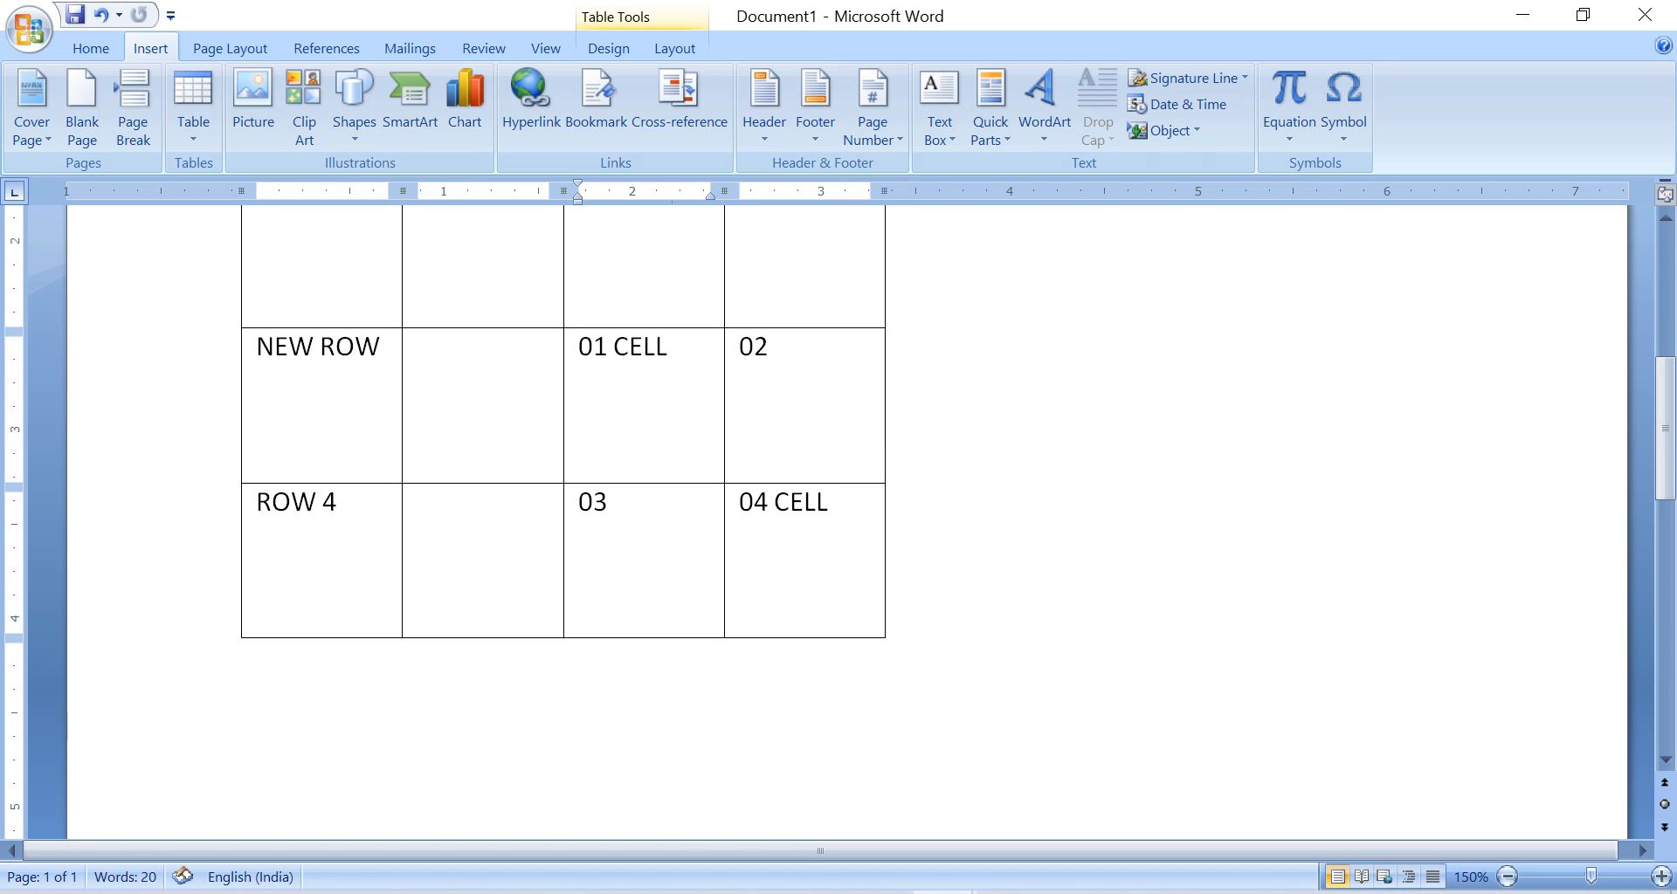
{"action": "left_click", "coordinate": [770, 346]}
{"action": "type", "text": "CELL"}
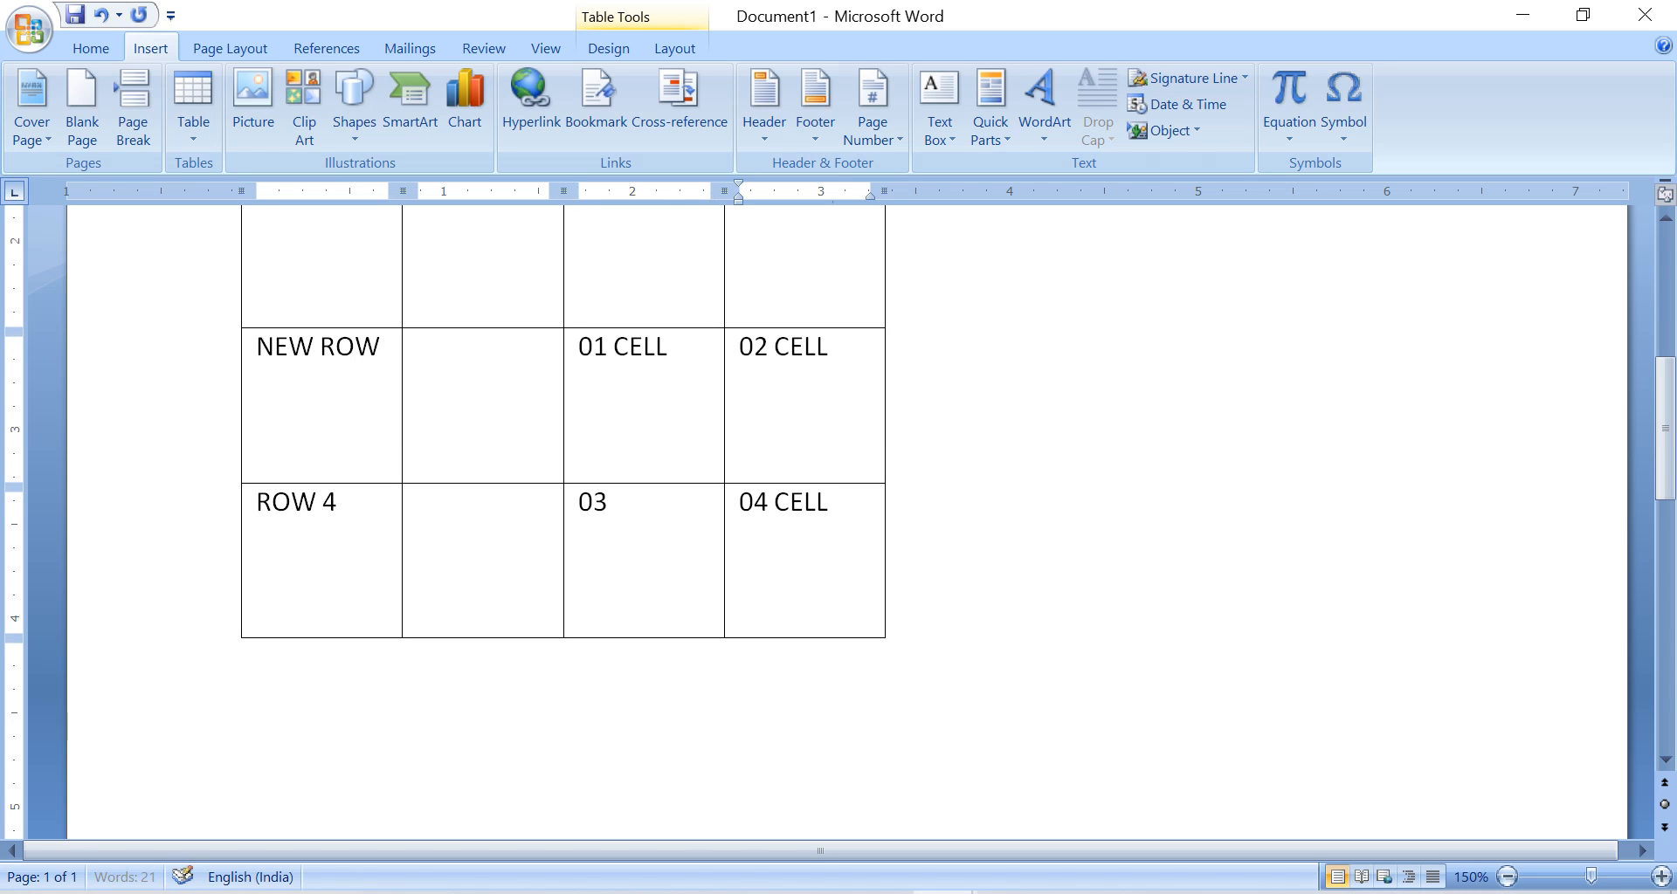
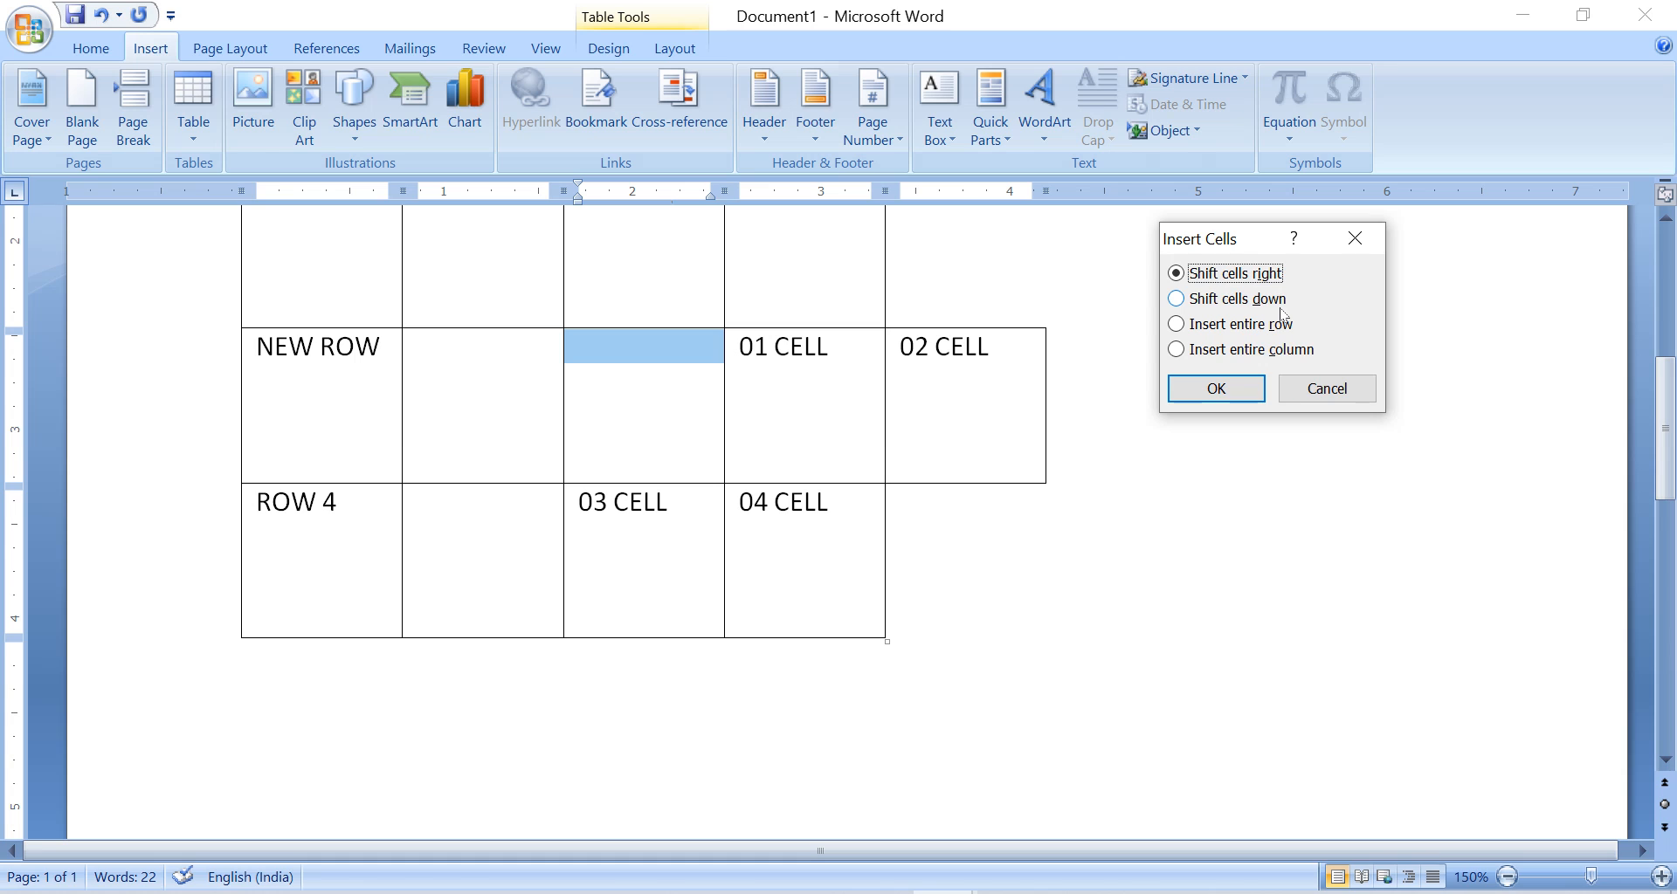
Insert a cell at the 03 CELL position in the ROW 4 row, choosing Shift cells down.
{"action": "left_click", "coordinate": [1326, 387]}
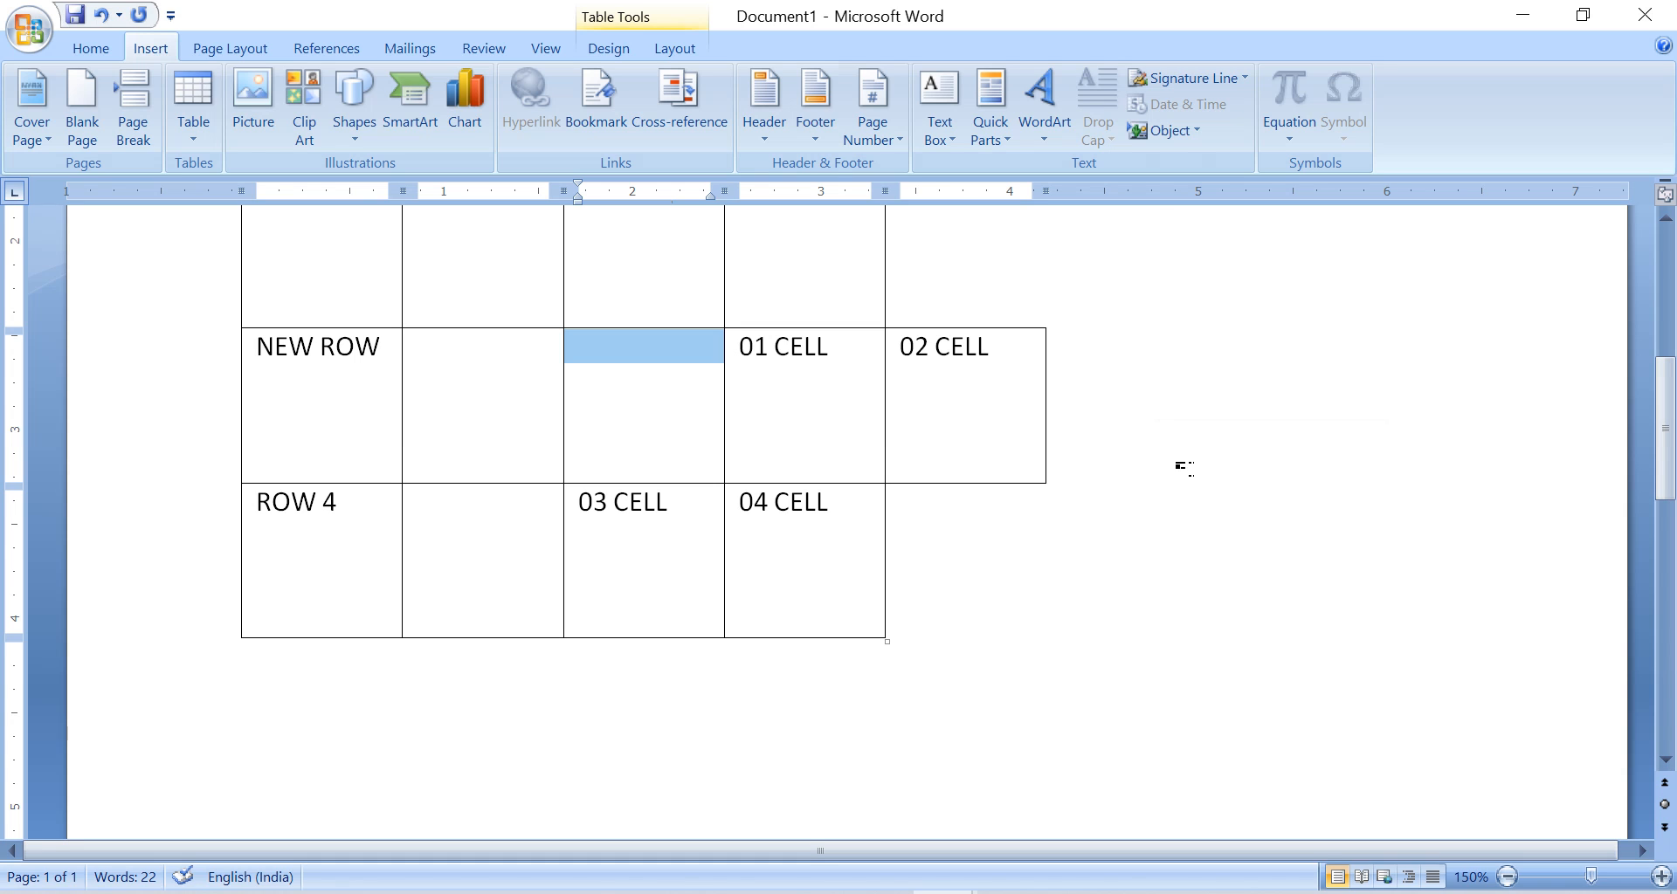
{"action": "left_click", "coordinate": [689, 509]}
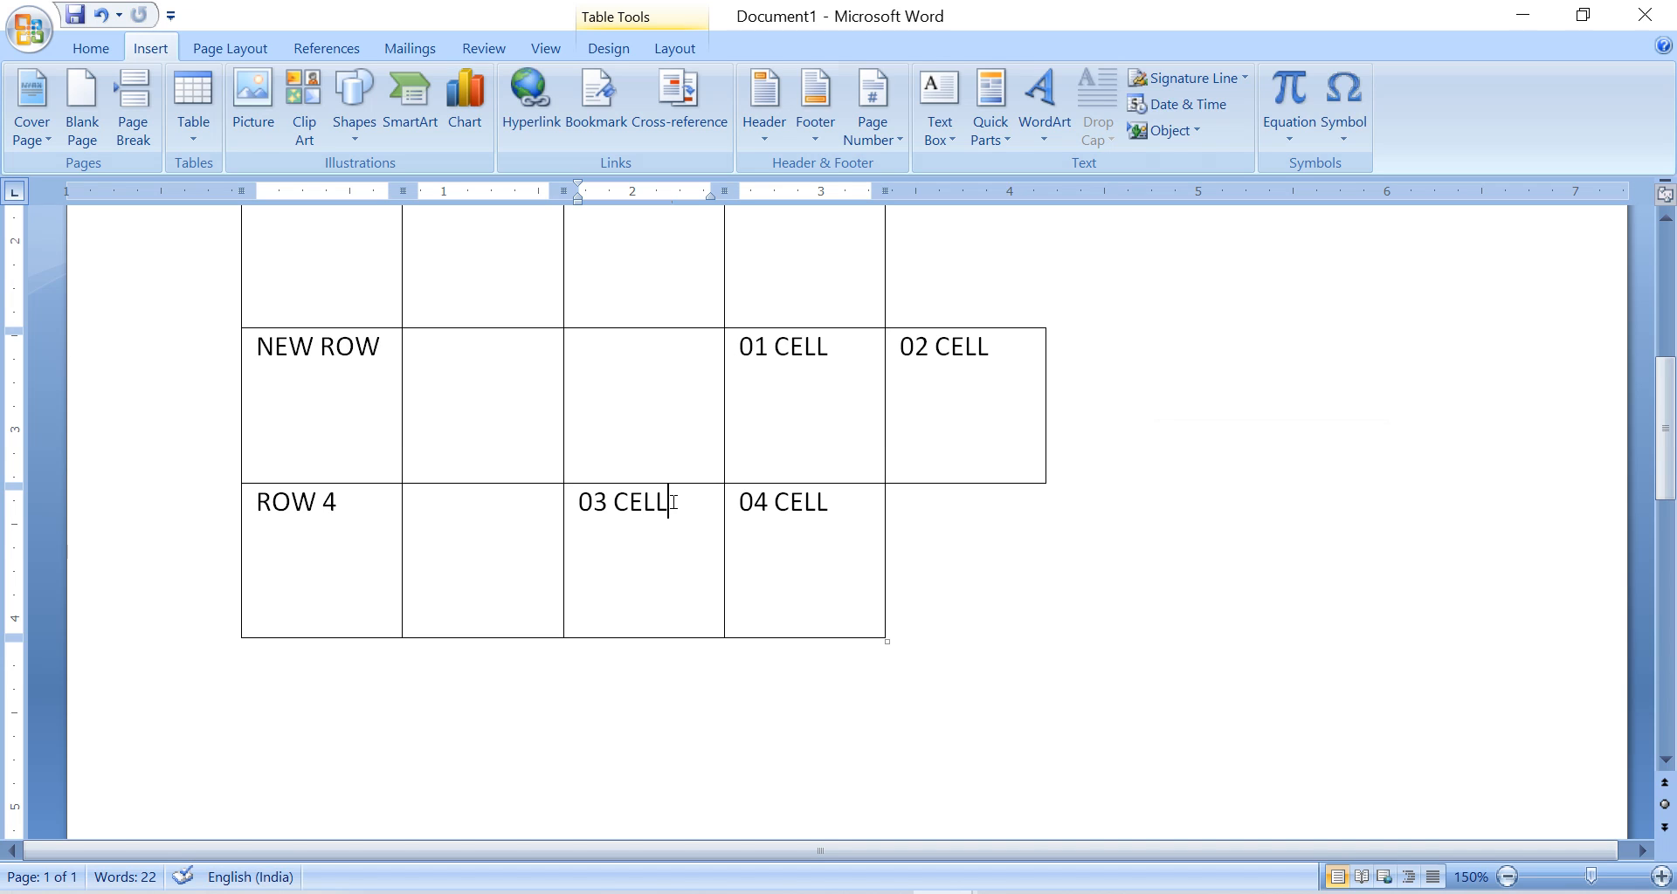
{"action": "right_click", "coordinate": [673, 502]}
{"action": "mouse_move", "coordinate": [786, 114]}
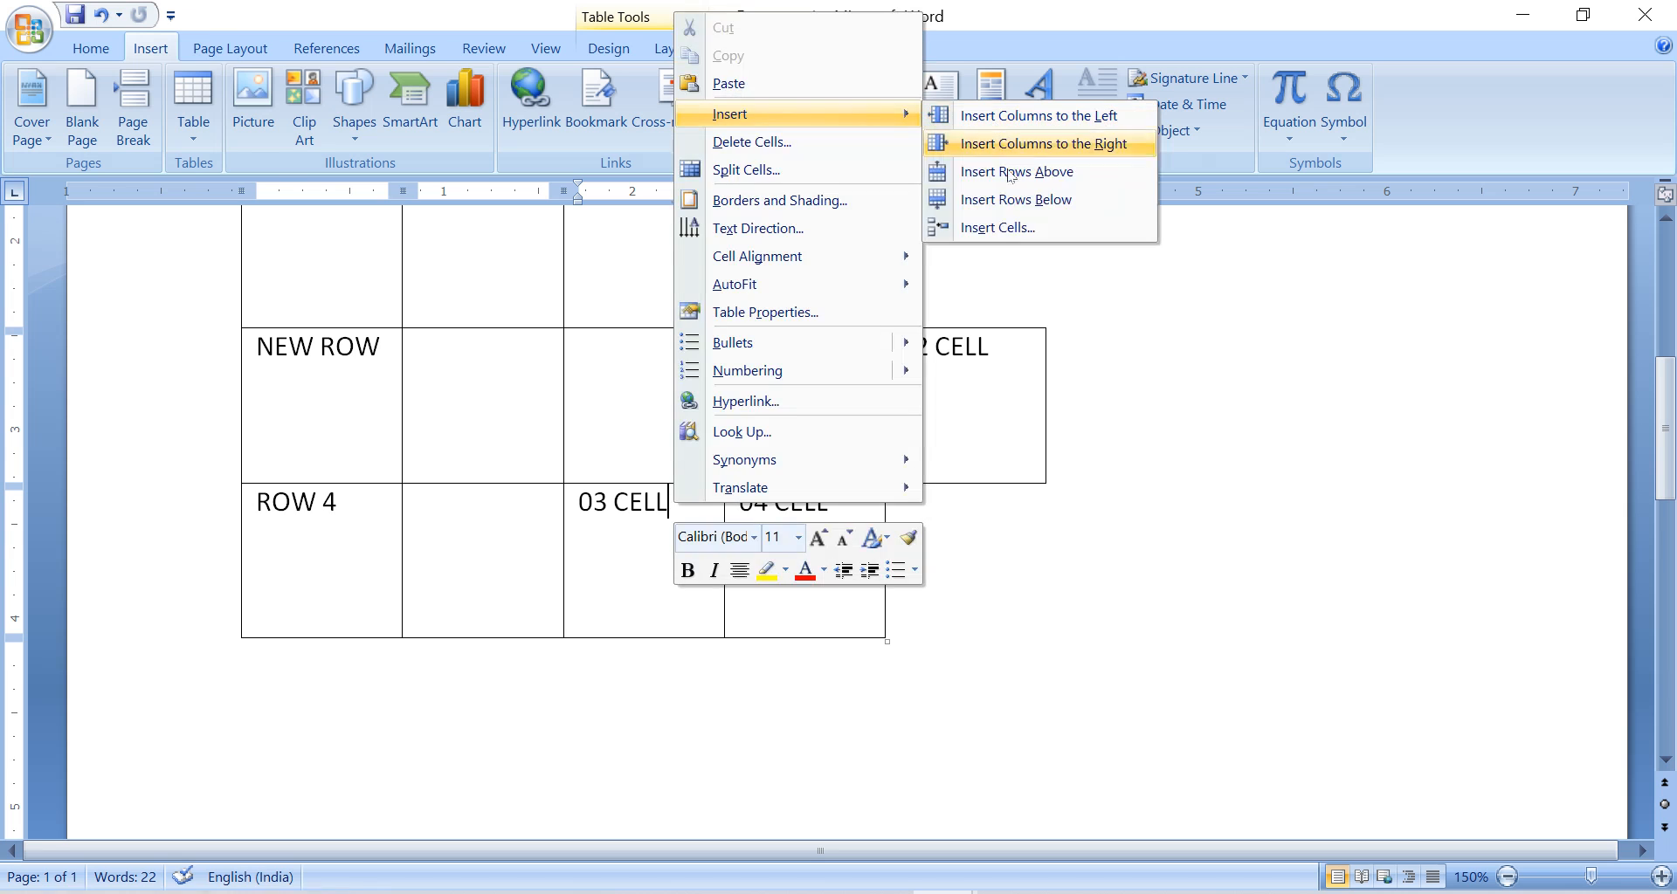
{"action": "left_click", "coordinate": [1011, 229]}
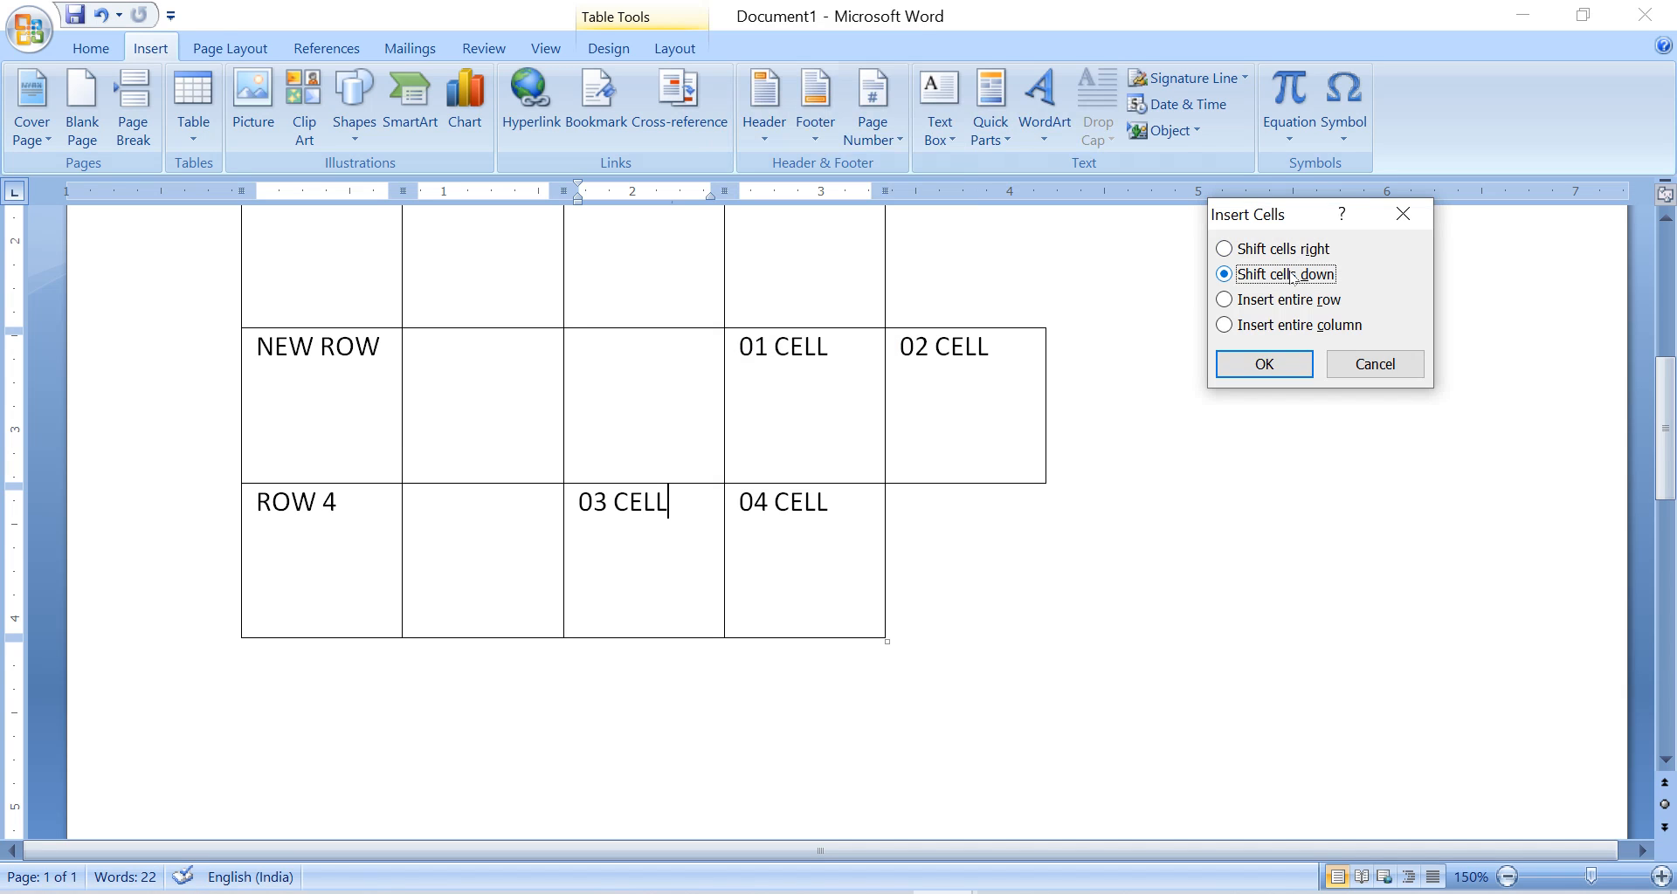
{"action": "left_click", "coordinate": [1276, 378]}
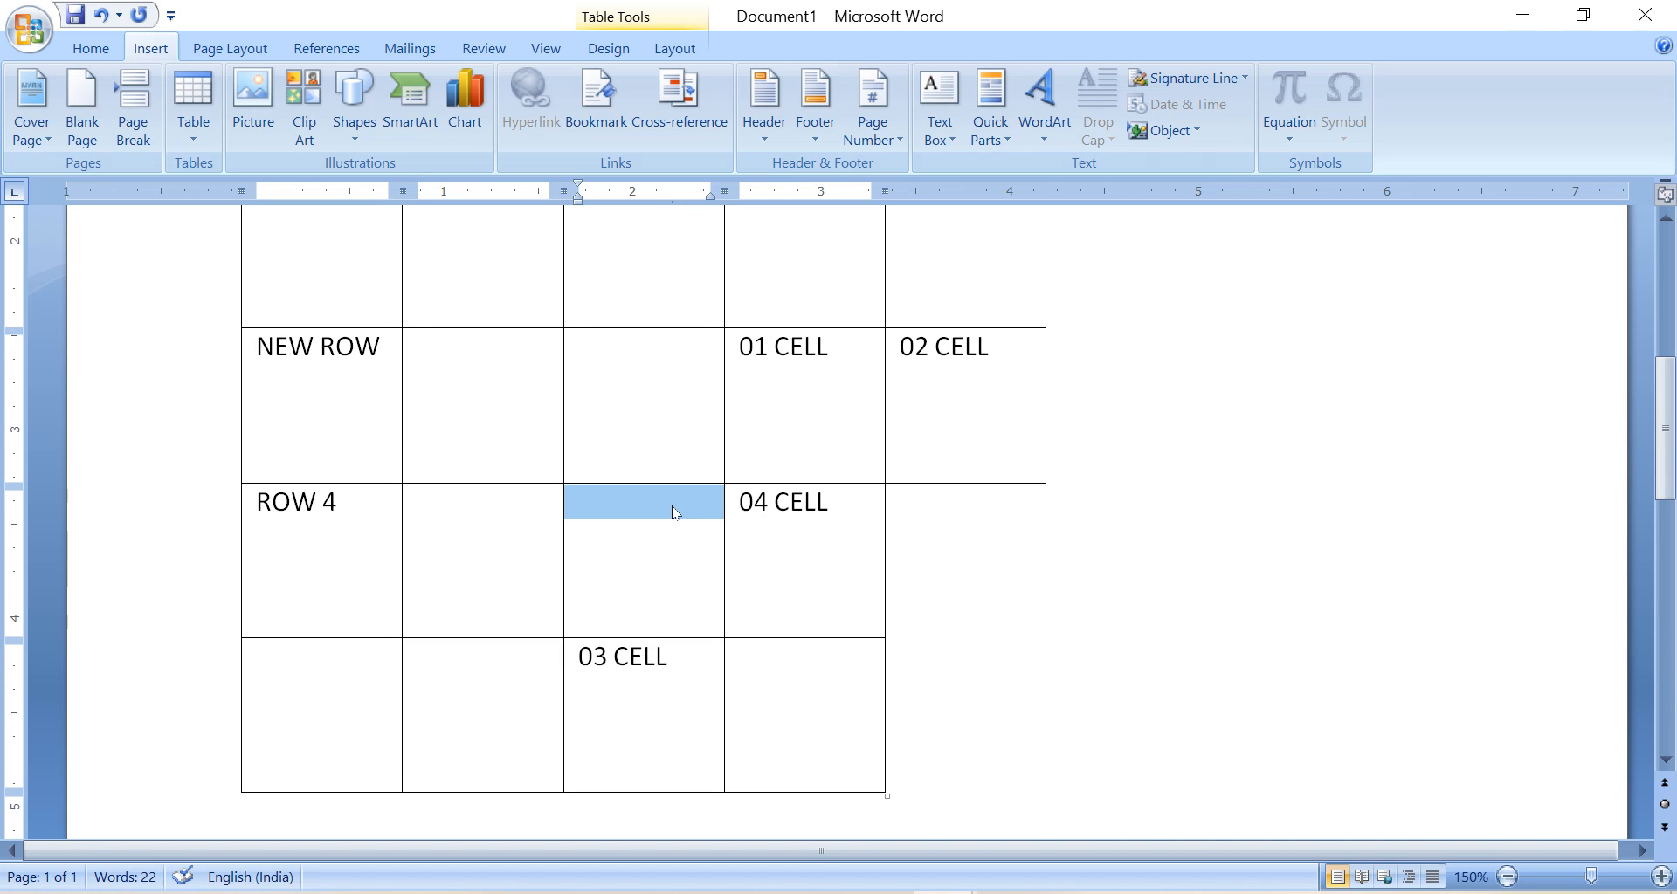
Examine the cell layout after the insertion, highlighting the 04 CELL and 03 CELL cells to compare their positions.
{"action": "left_click", "coordinate": [481, 466]}
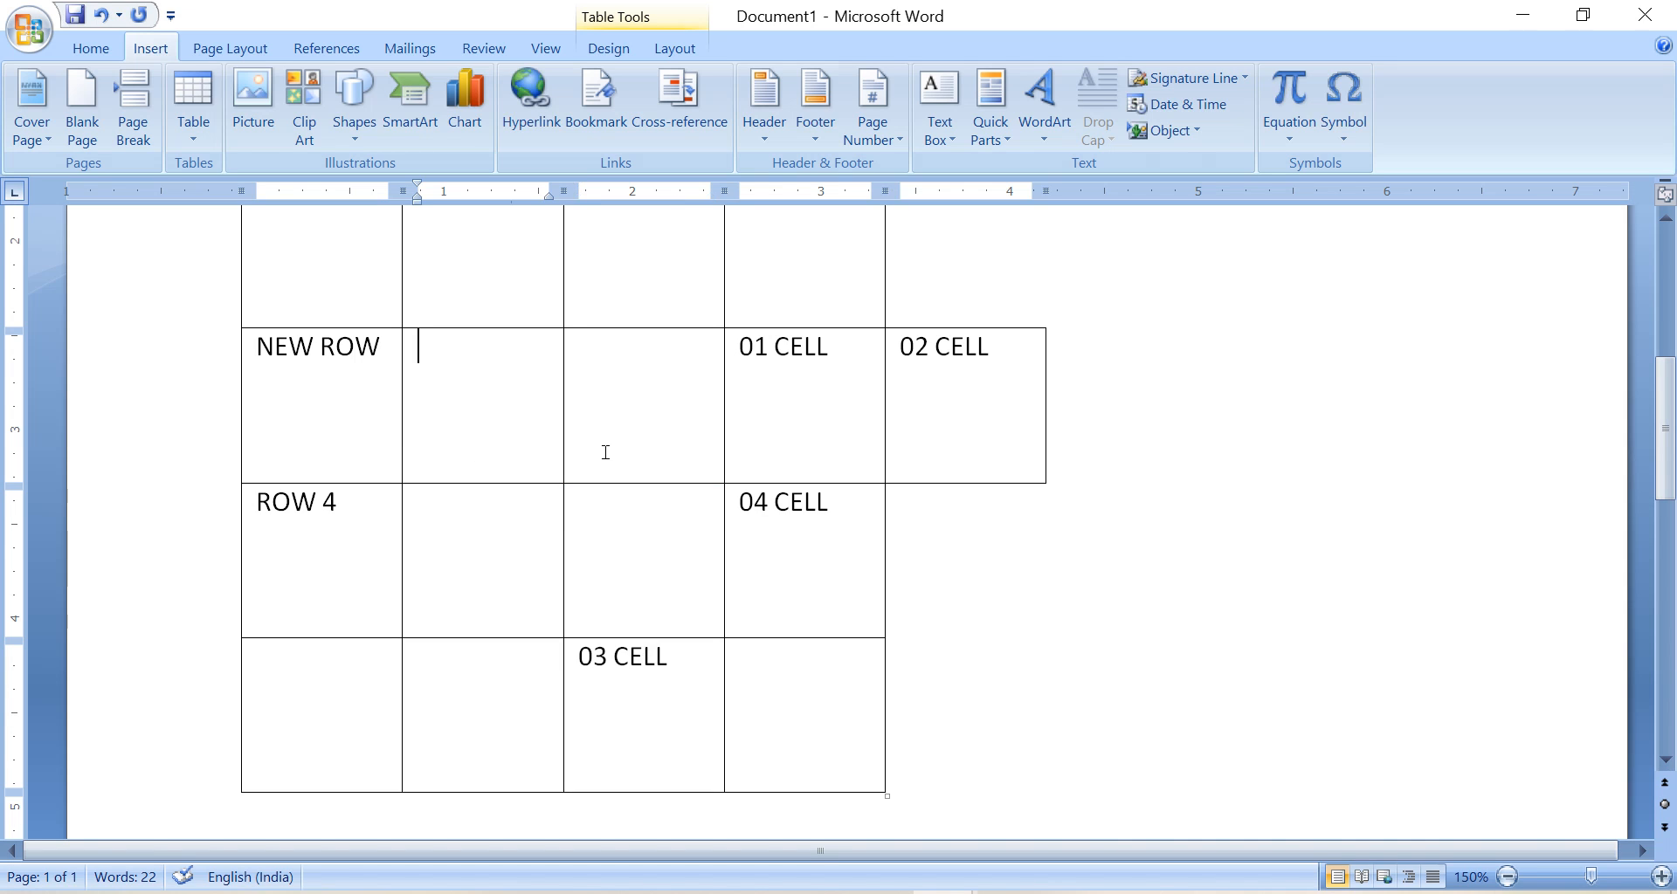
{"action": "left_click", "coordinate": [667, 658]}
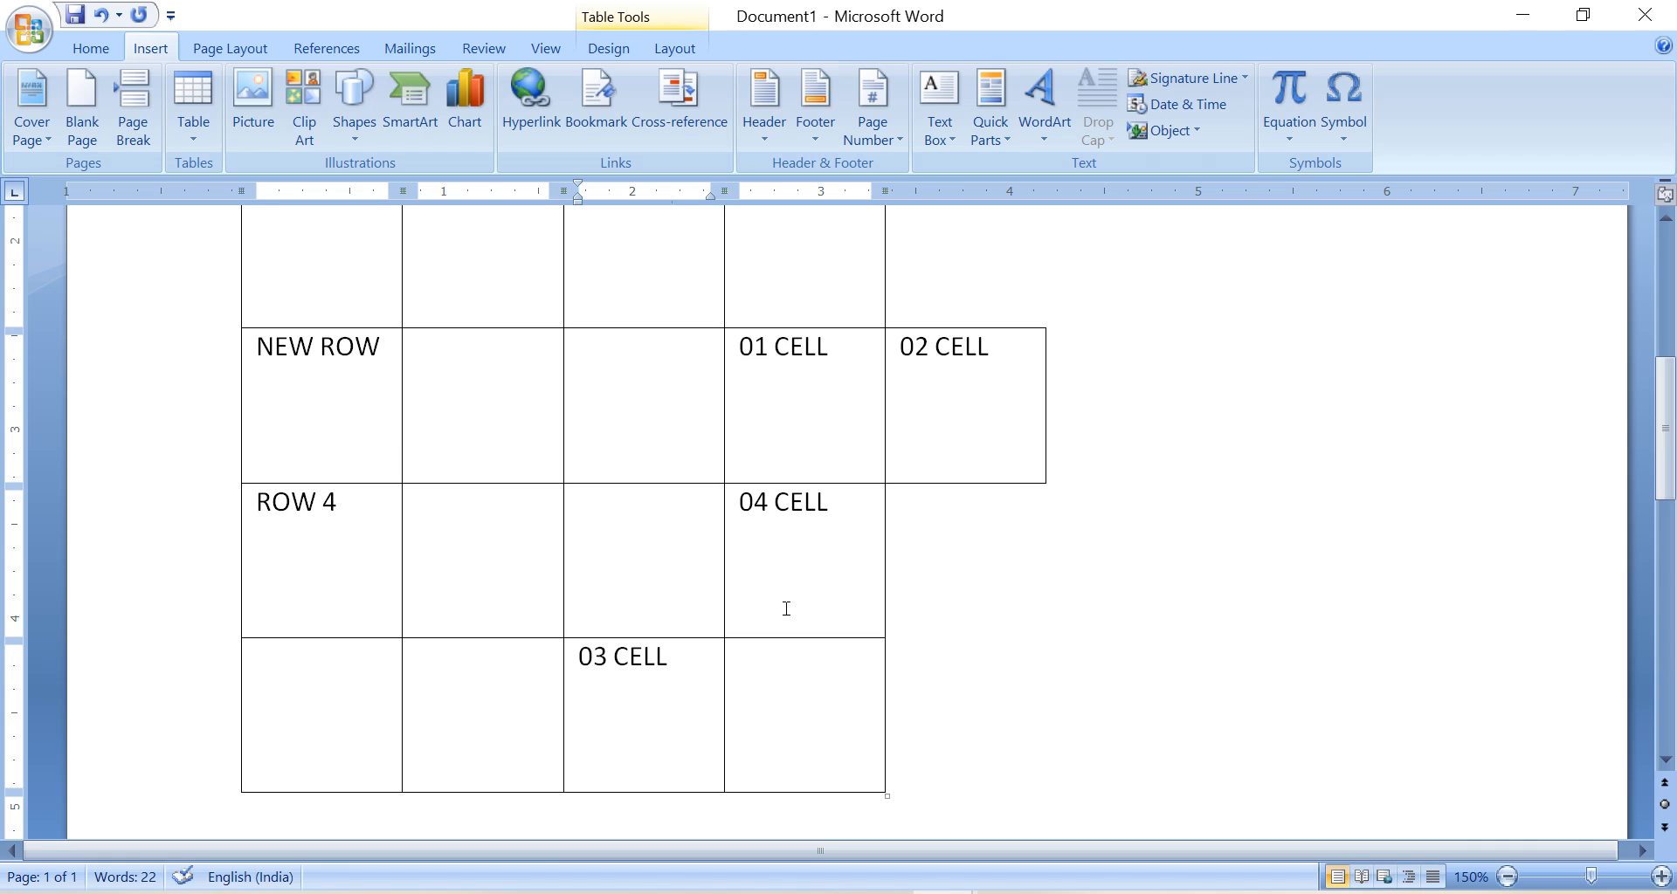
{"action": "left_click", "coordinate": [830, 391]}
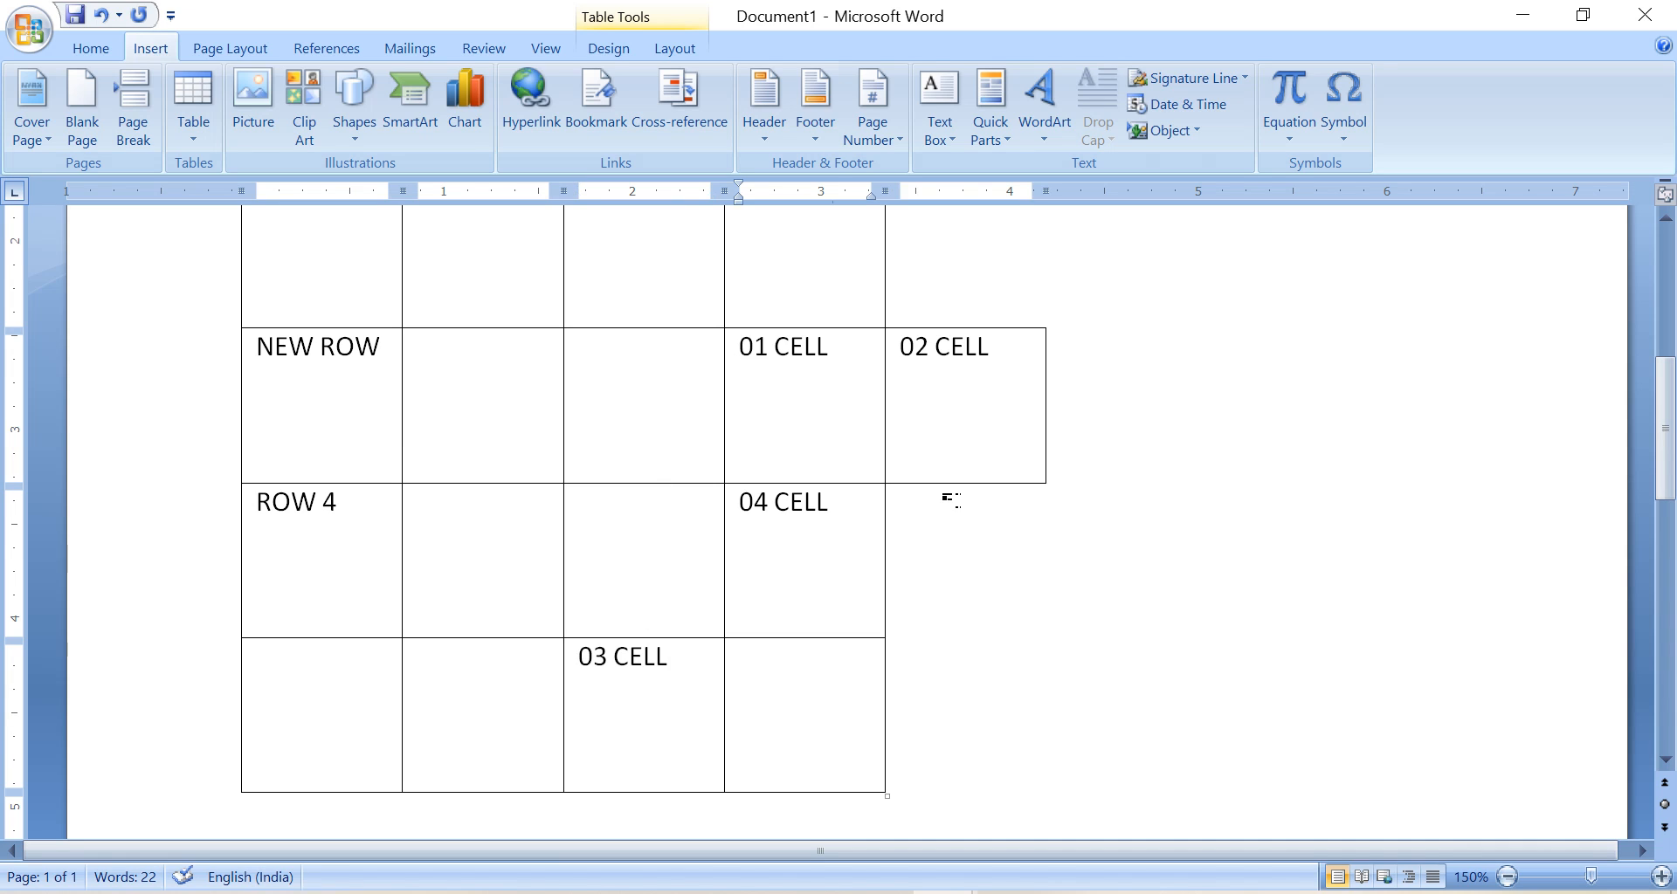
{"action": "triple_click", "coordinate": [749, 512]}
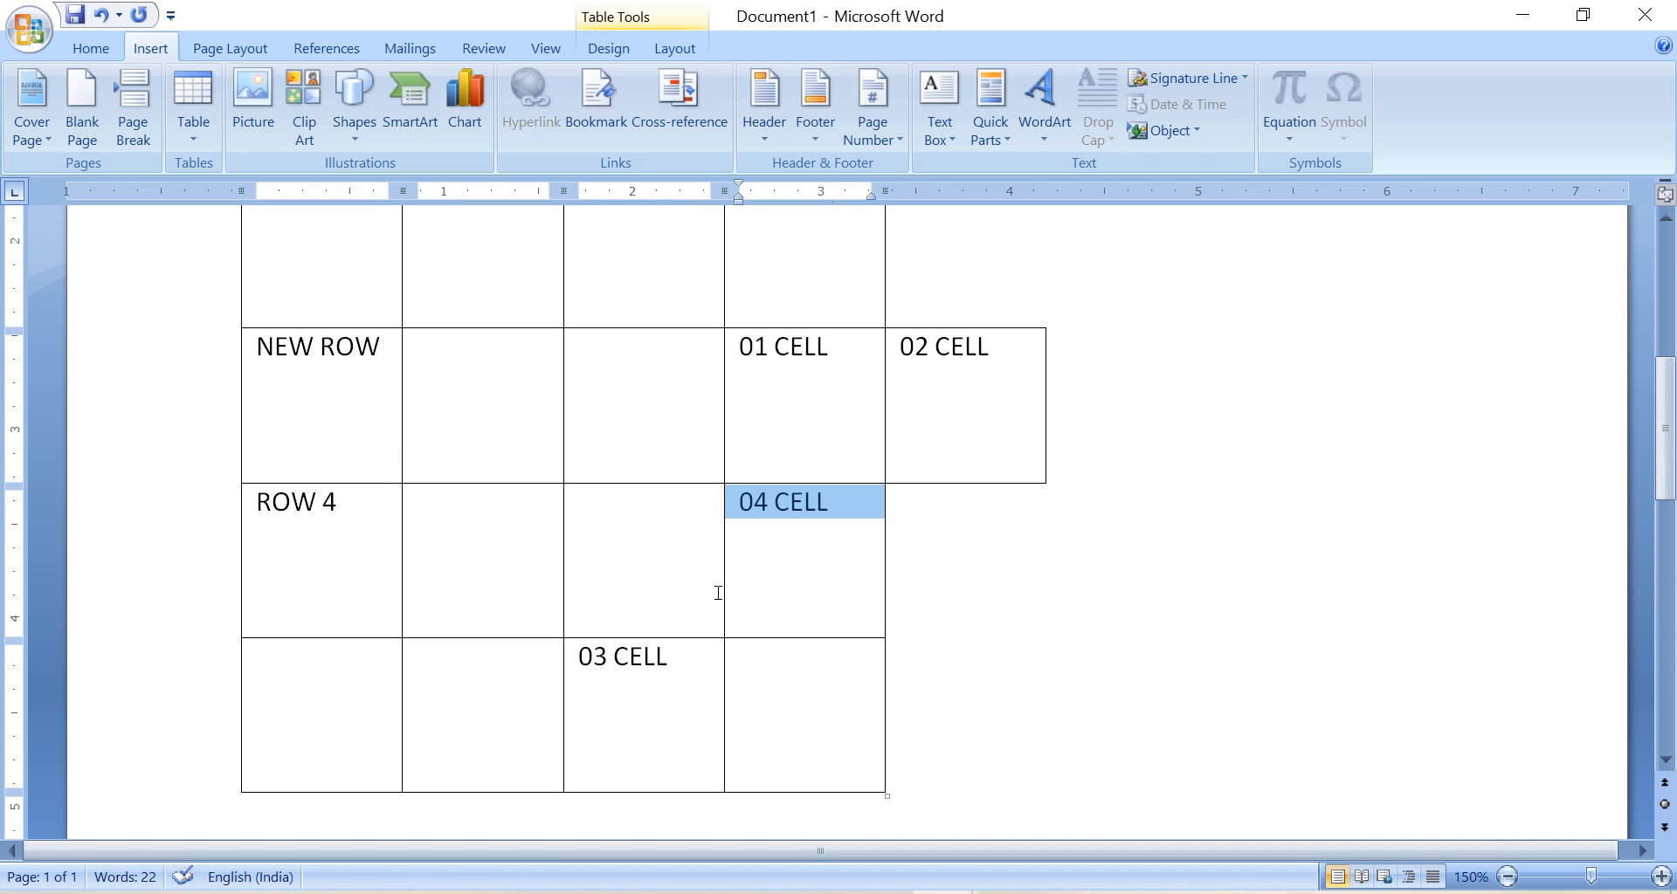
{"action": "triple_click", "coordinate": [626, 664]}
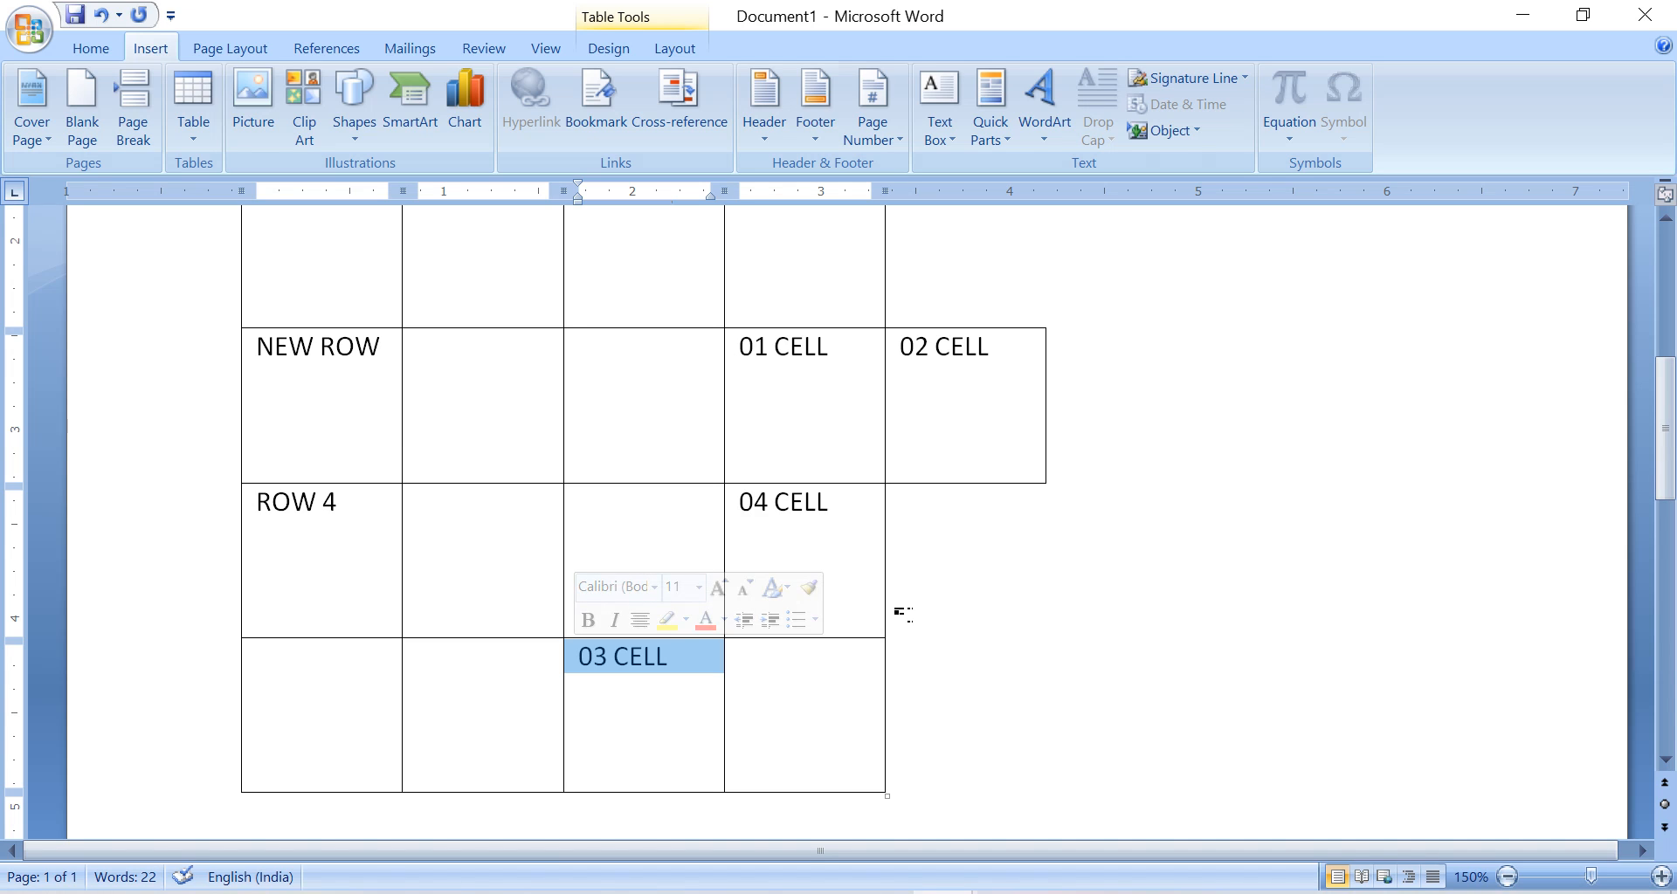
{"action": "left_click", "coordinate": [778, 668]}
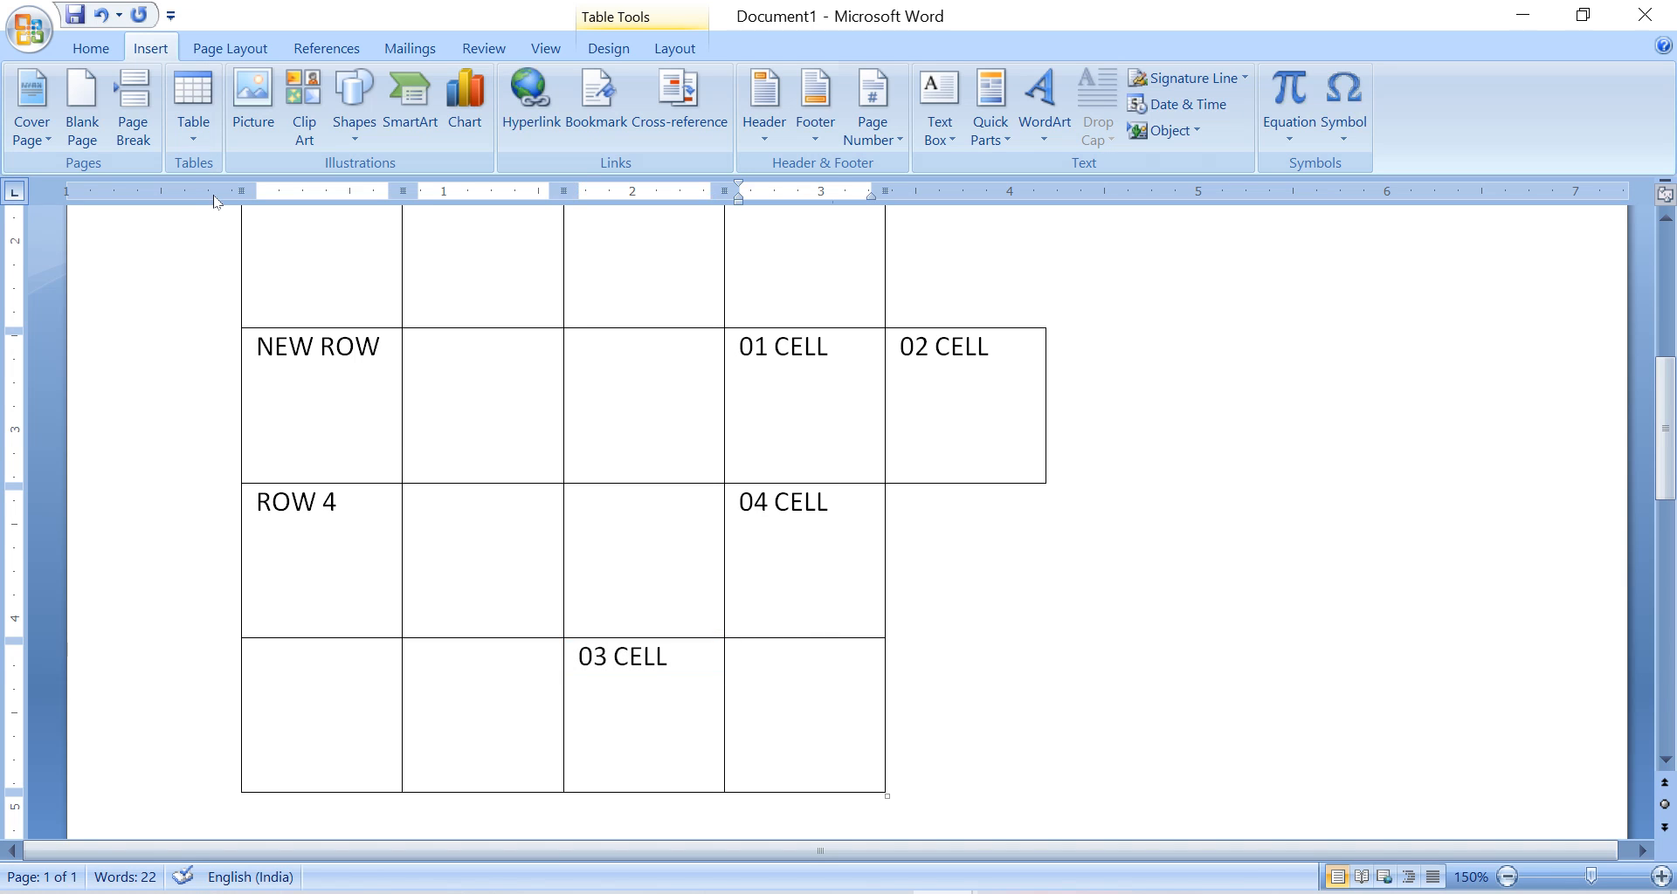
Check the practical topics list in the Std 9 GM Computer document and return to Document1.
{"action": "mouse_move", "coordinate": [943, 893]}
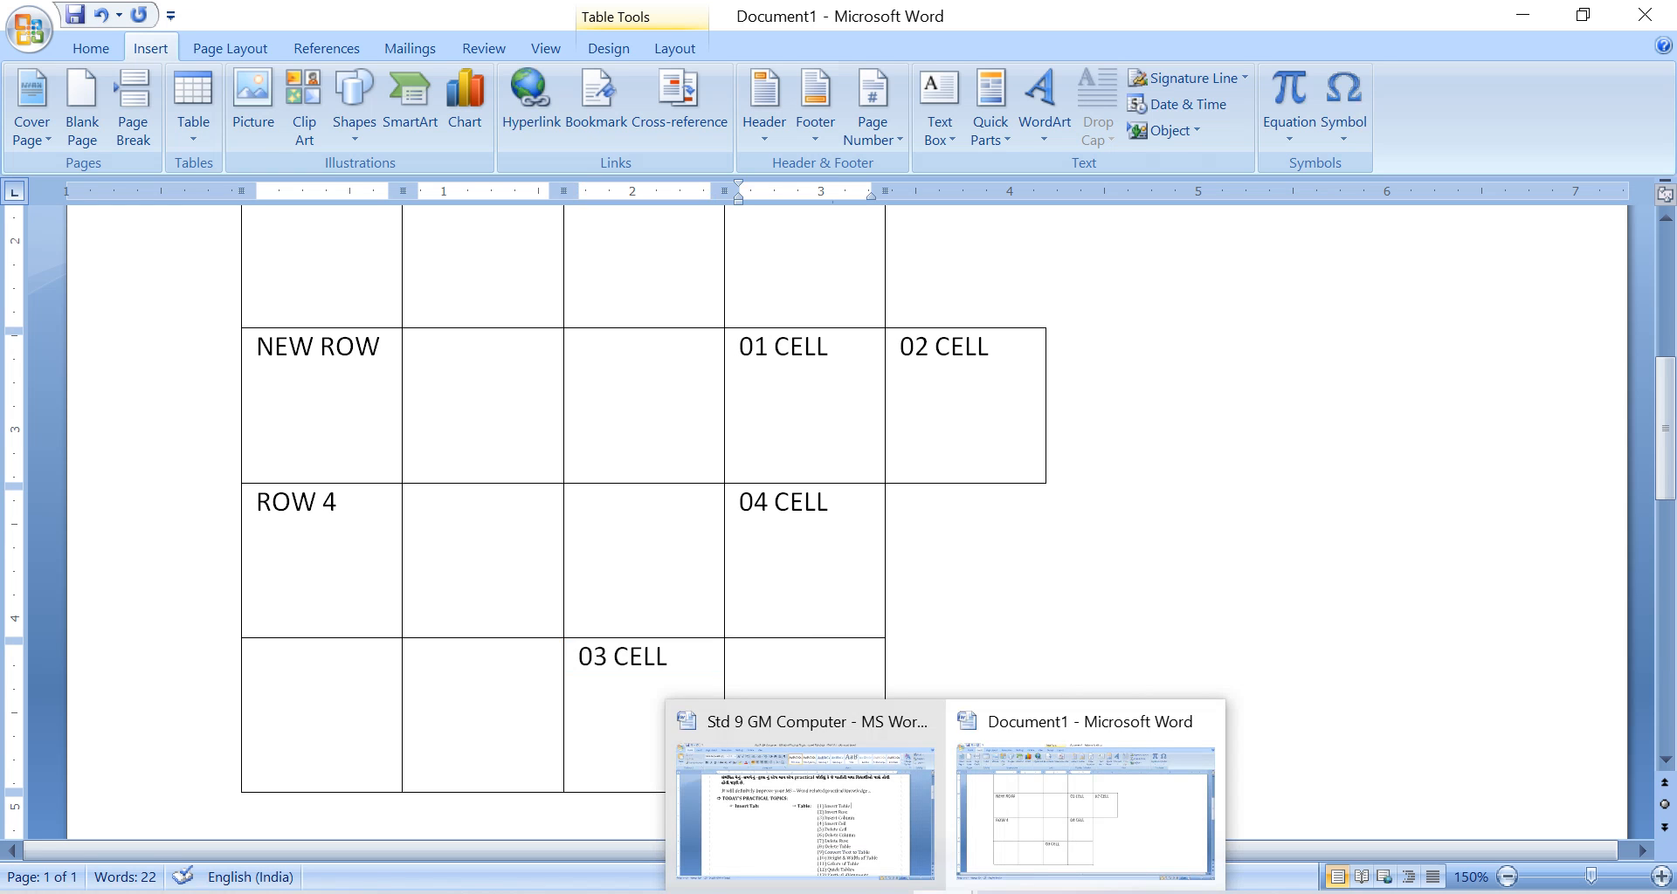
{"action": "left_click", "coordinate": [803, 786]}
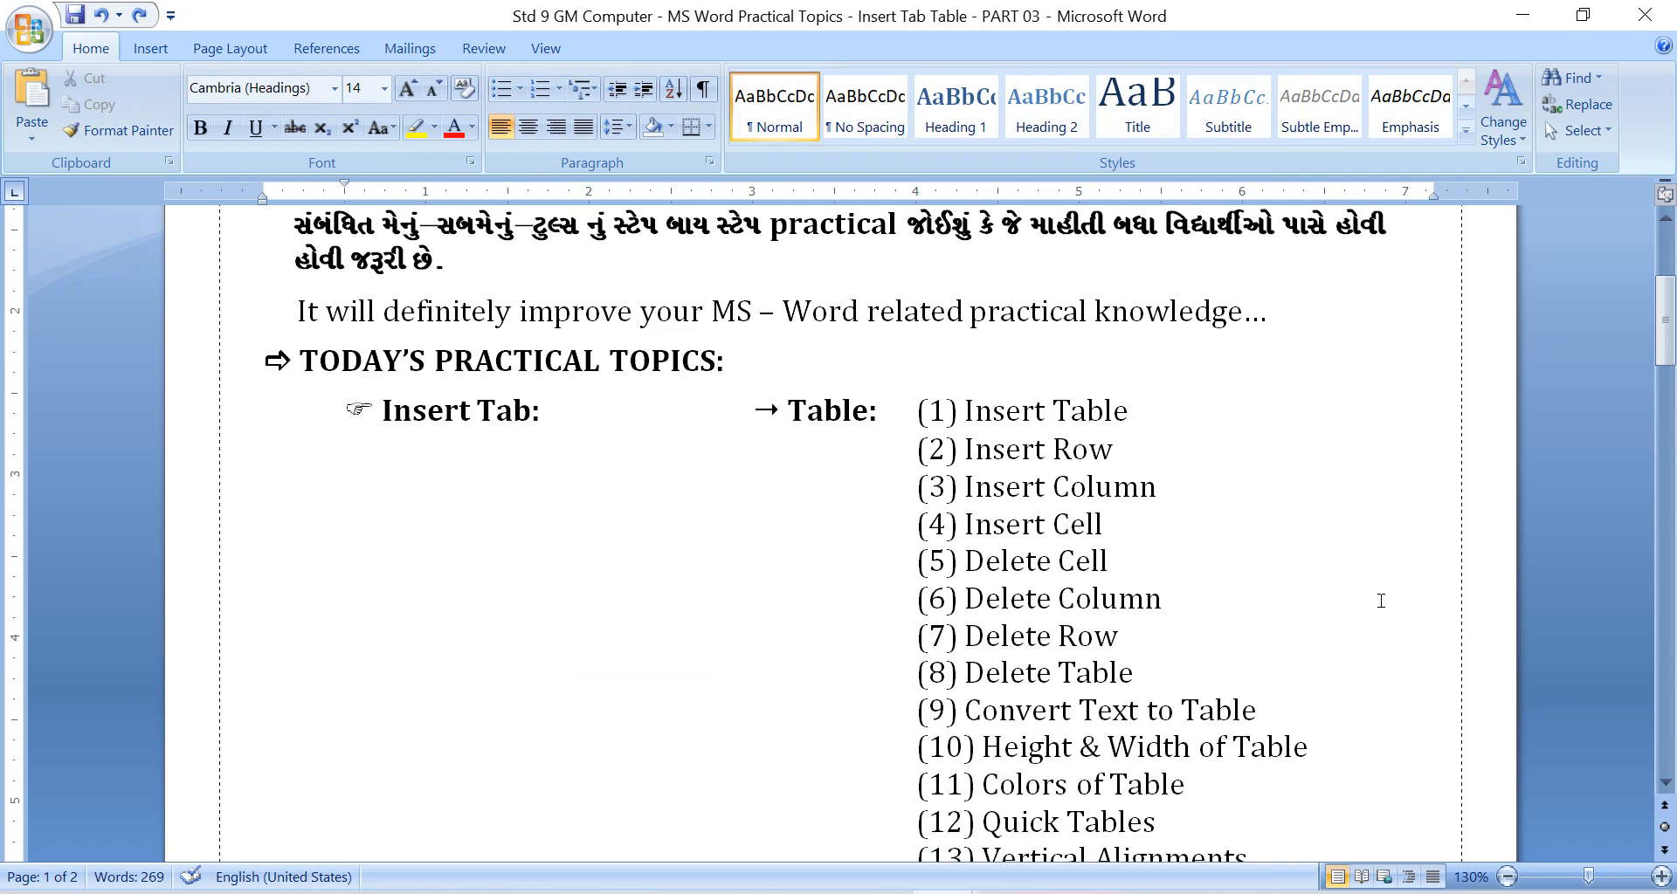
{"action": "left_click", "coordinate": [1522, 15]}
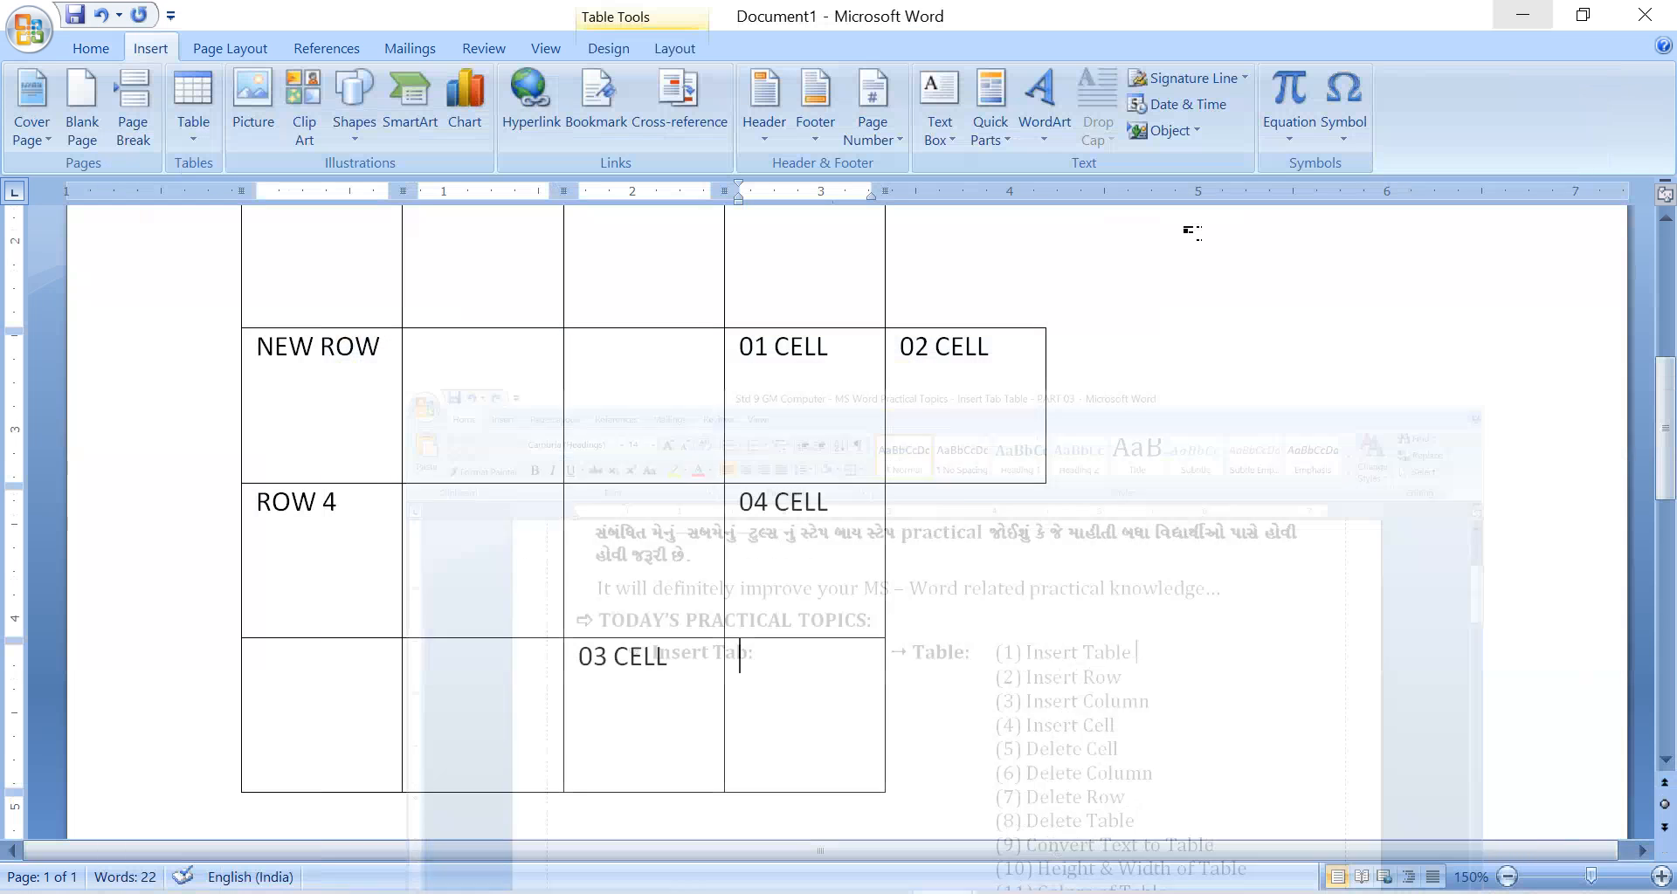
Select the whole NEW ROW row and examine the table's delete options without choosing one.
{"action": "scroll", "coordinate": [1113, 563], "scroll_direction": "up", "scroll_amount": 2}
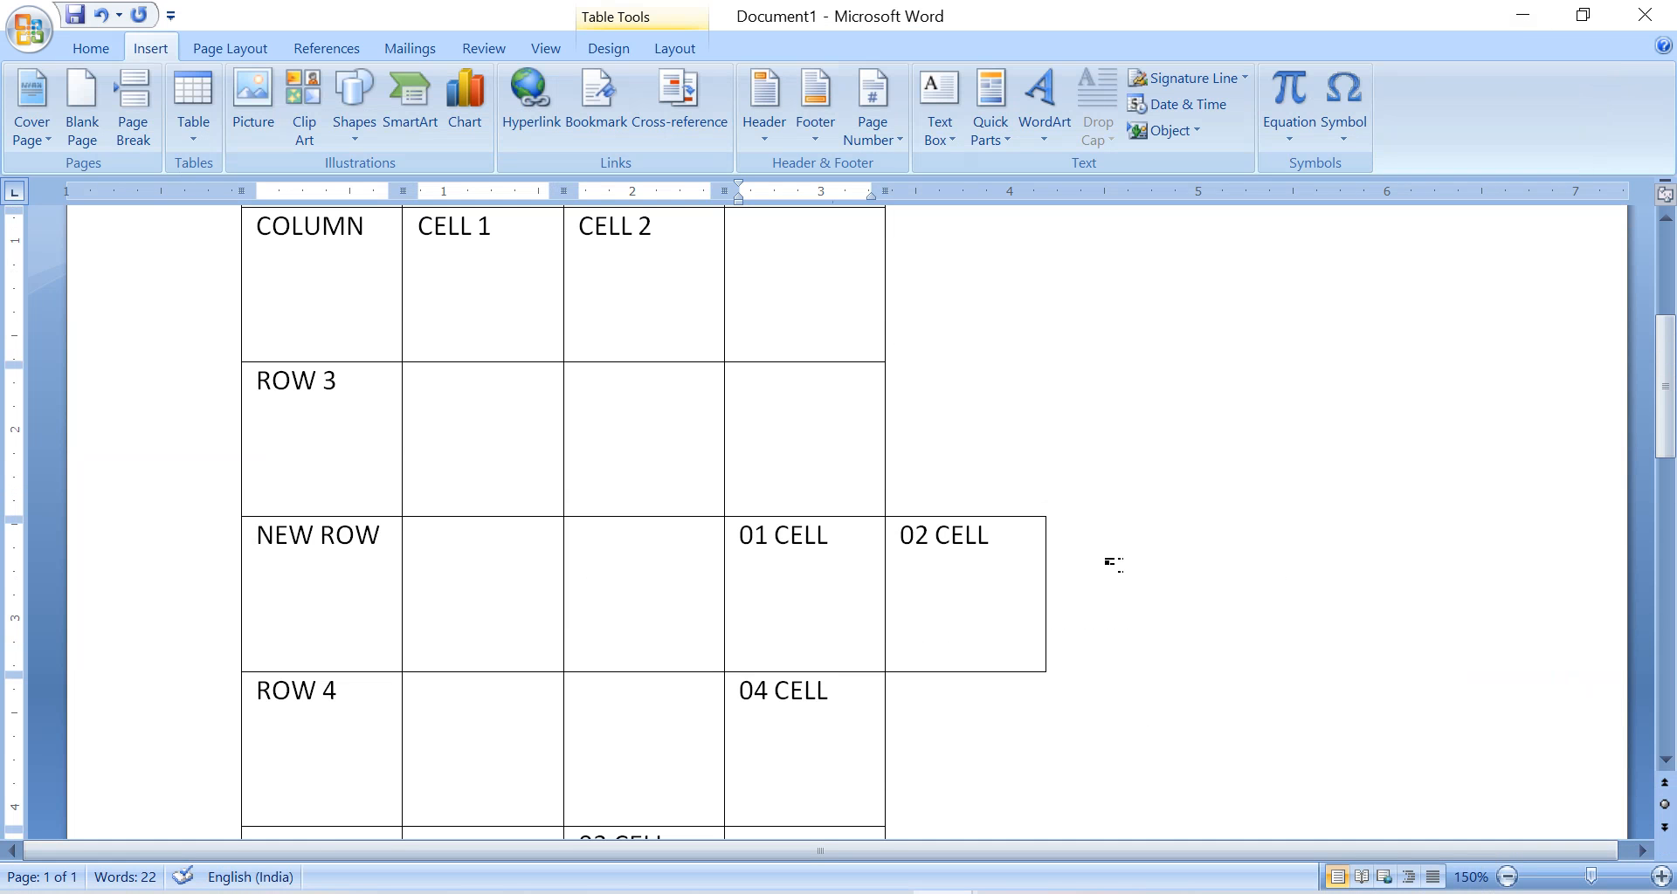
{"action": "left_click_drag", "start_coordinate": [1114, 565], "coordinate": [1012, 612]}
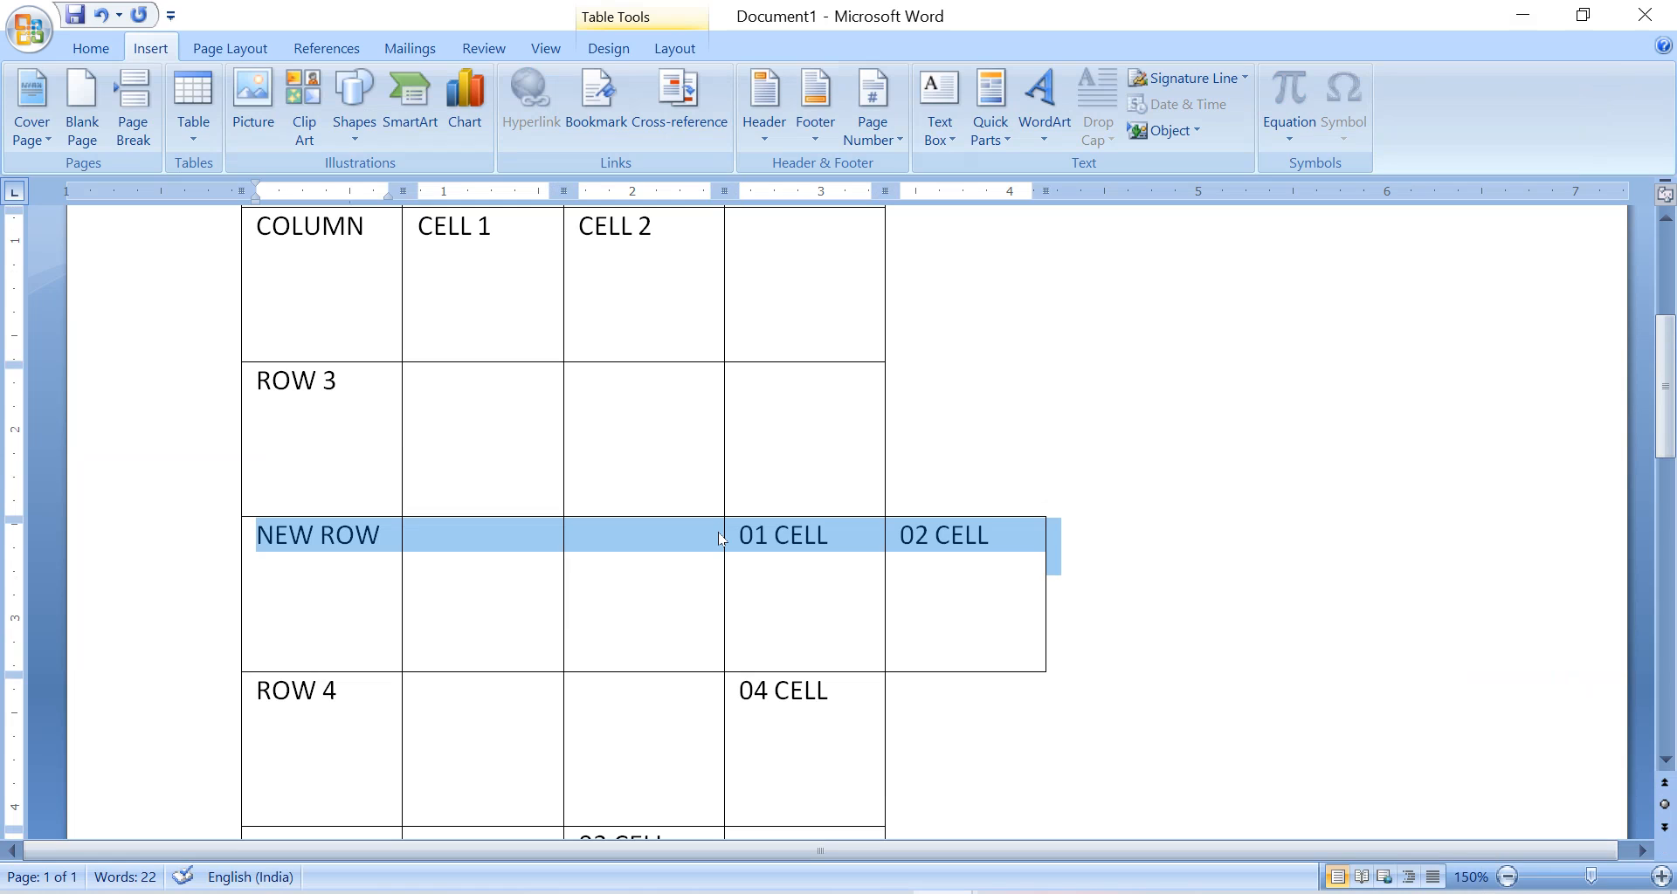
{"action": "left_click", "coordinate": [674, 48]}
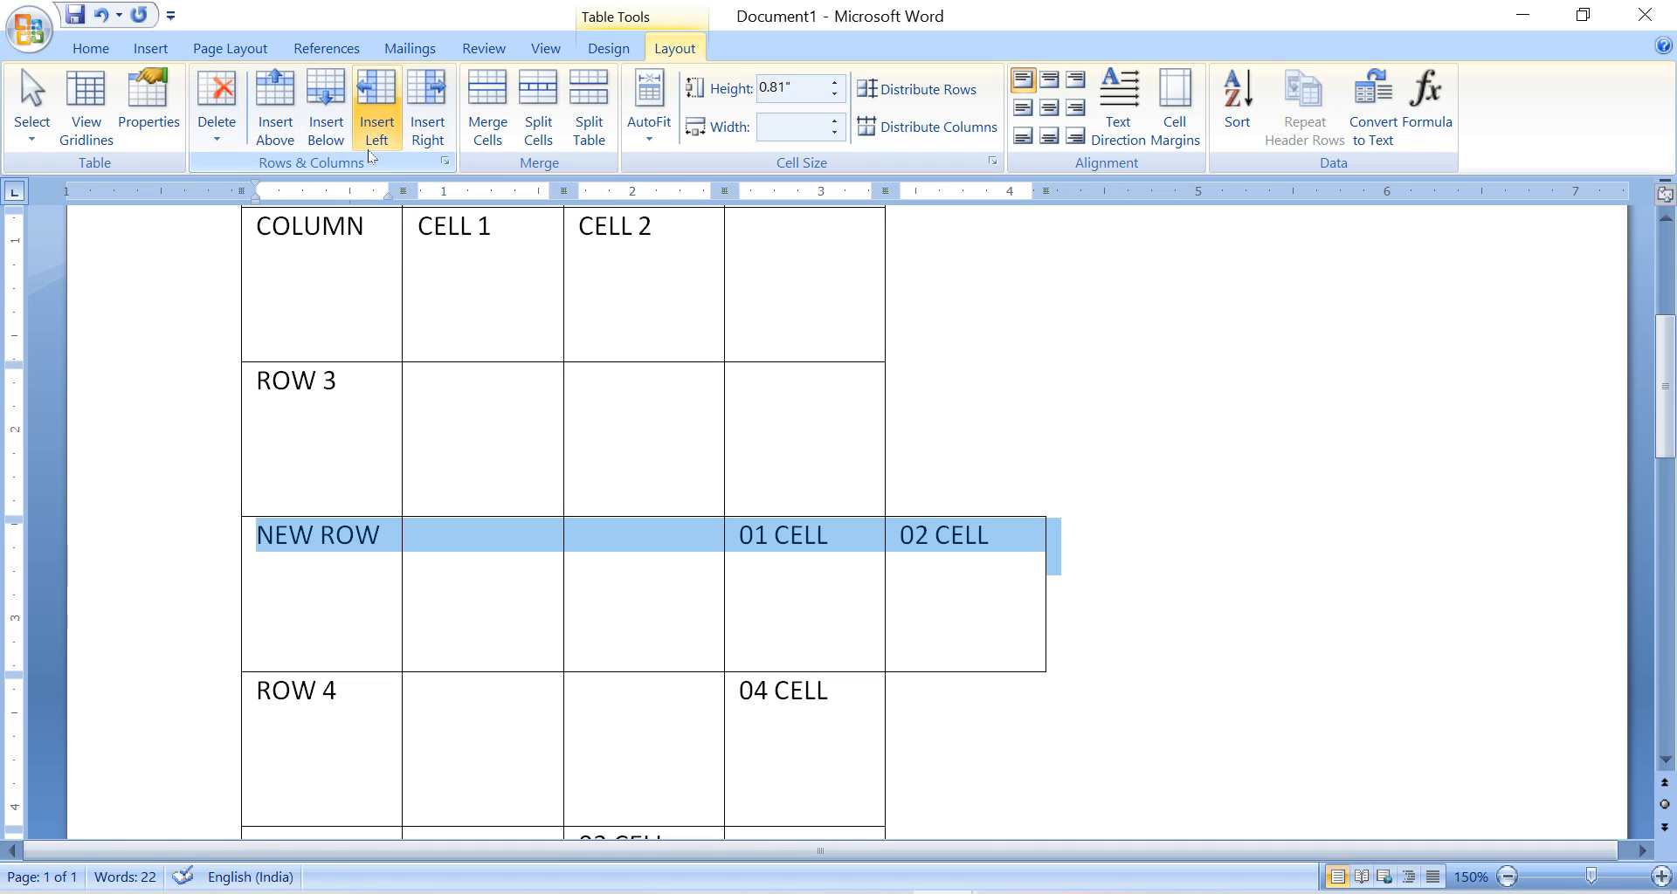
{"action": "left_click", "coordinate": [216, 140]}
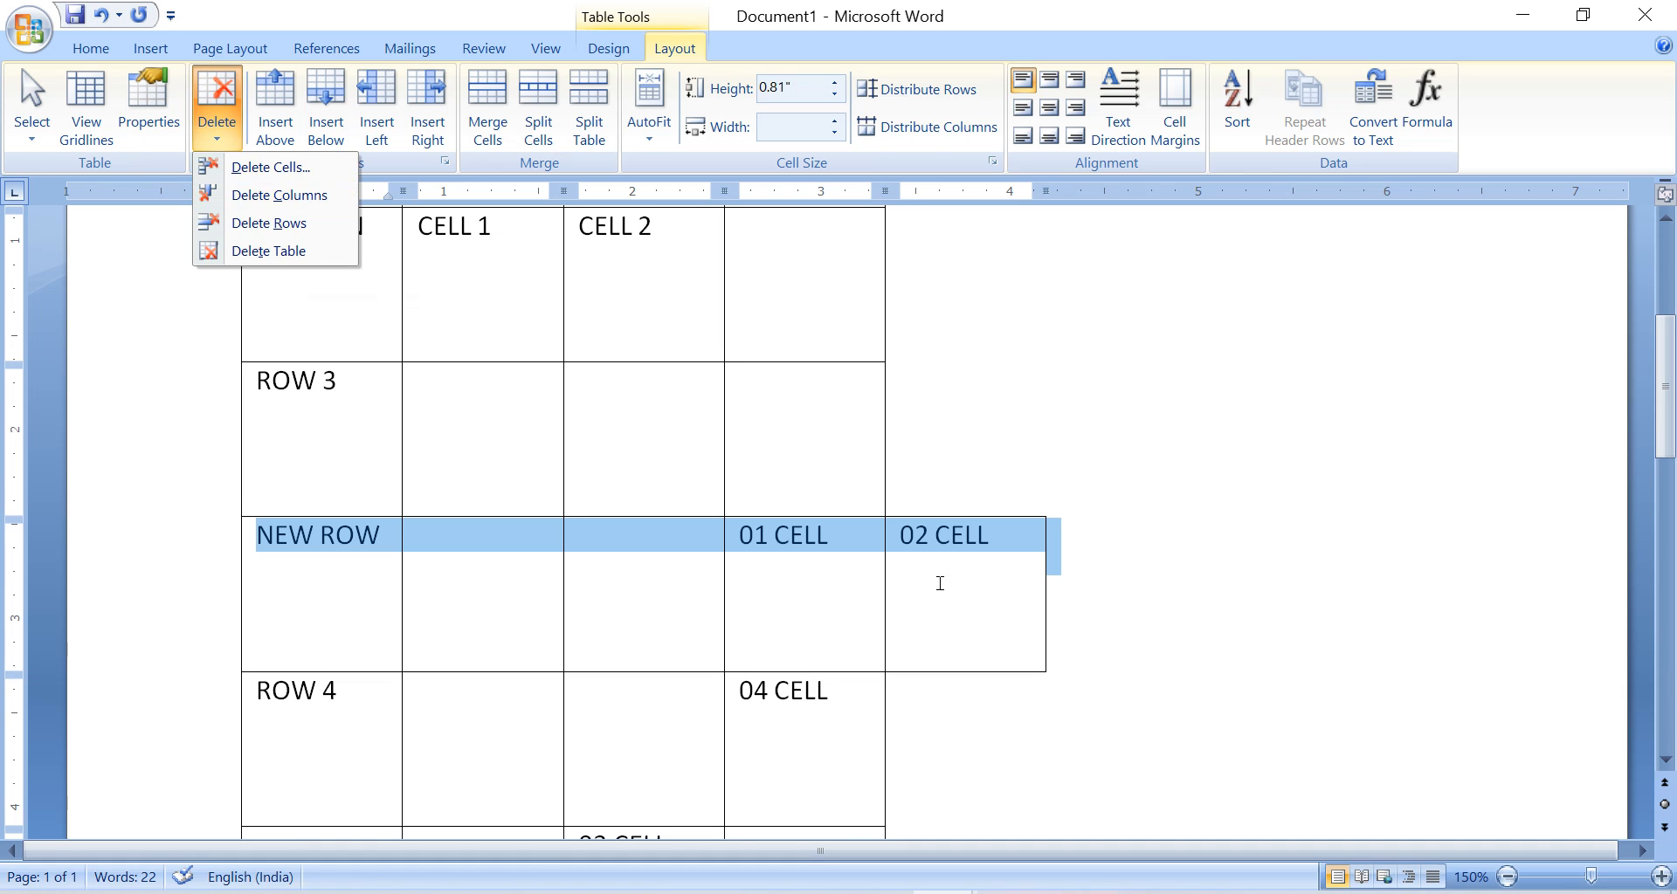
{"action": "left_click", "coordinate": [942, 573]}
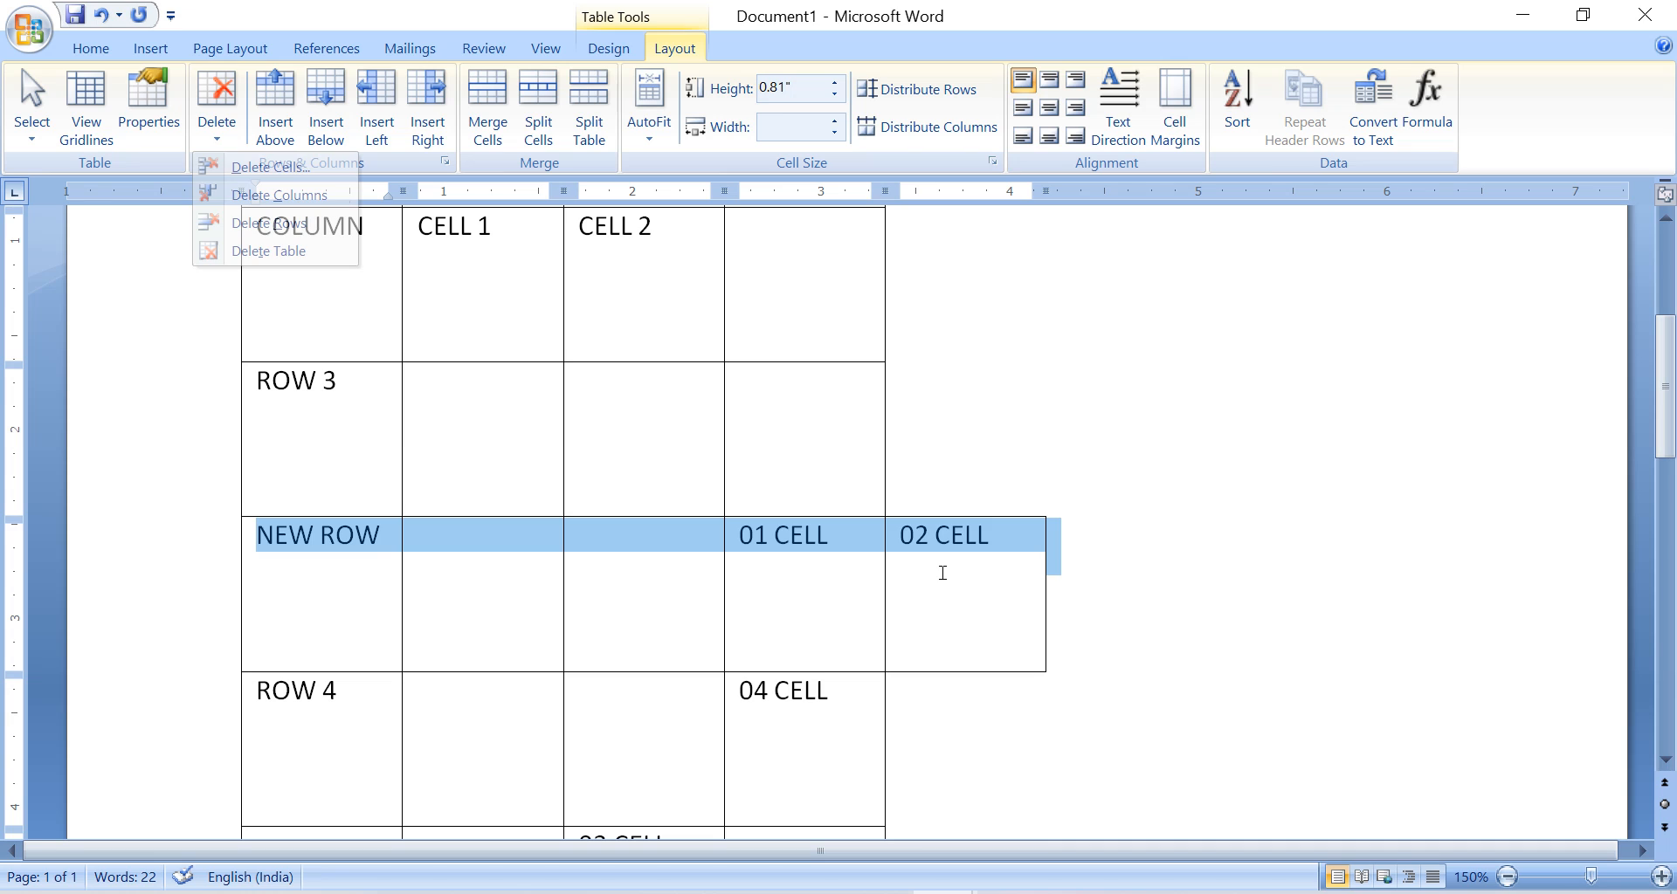
Delete the NEW ROW row using Delete Cells with the Delete entire row option.
{"action": "left_click_drag", "start_coordinate": [256, 534], "coordinate": [972, 587]}
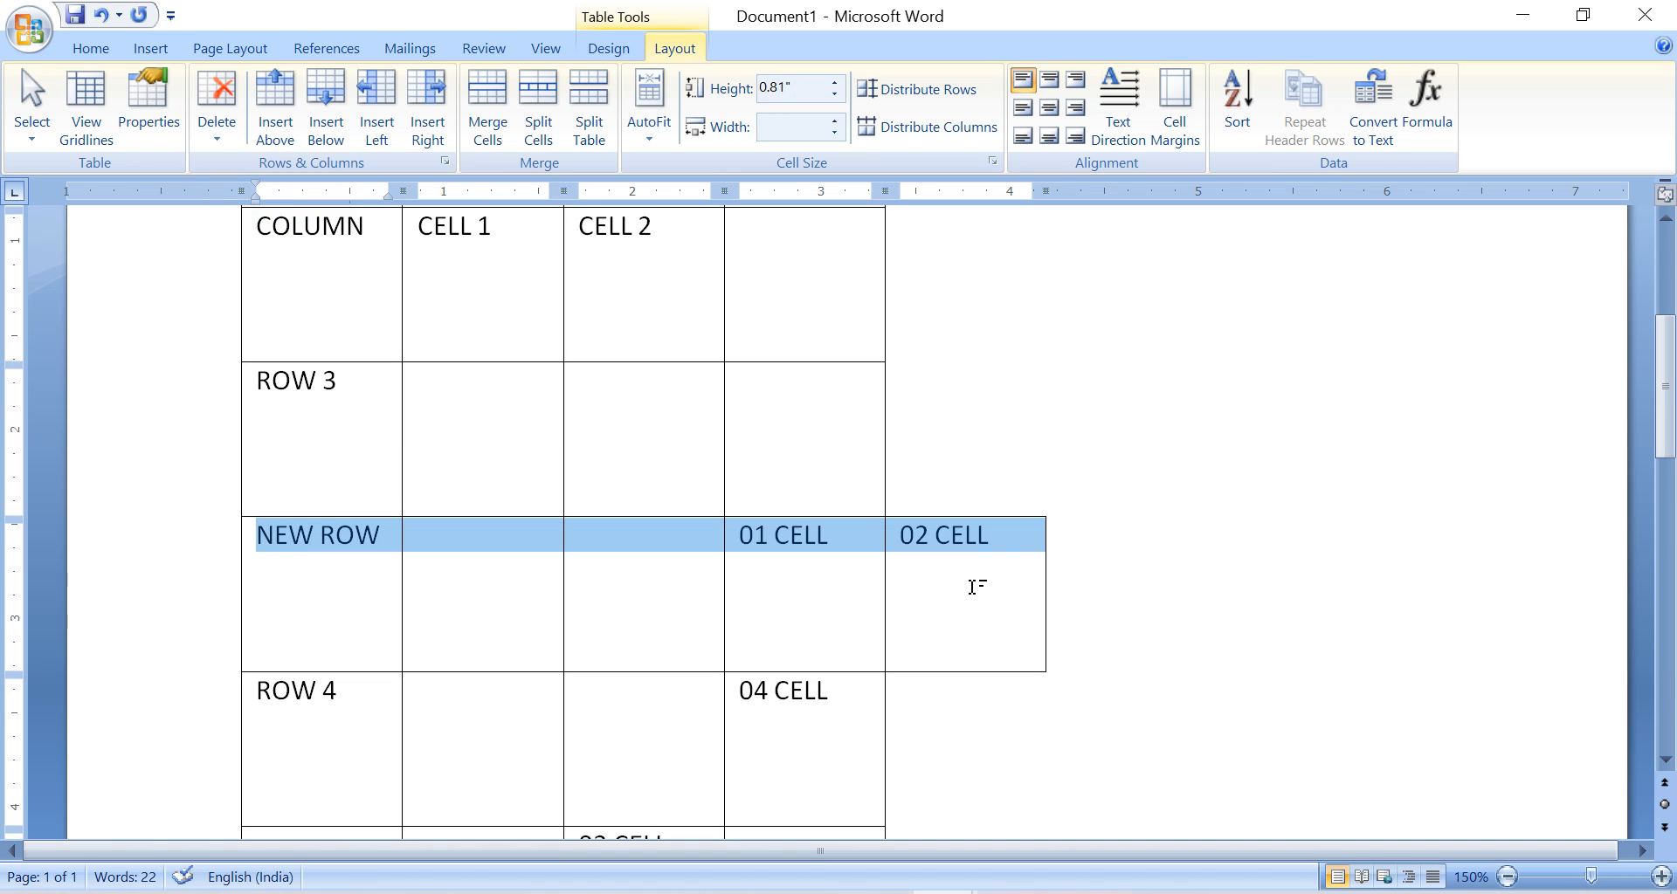
{"action": "right_click", "coordinate": [622, 540]}
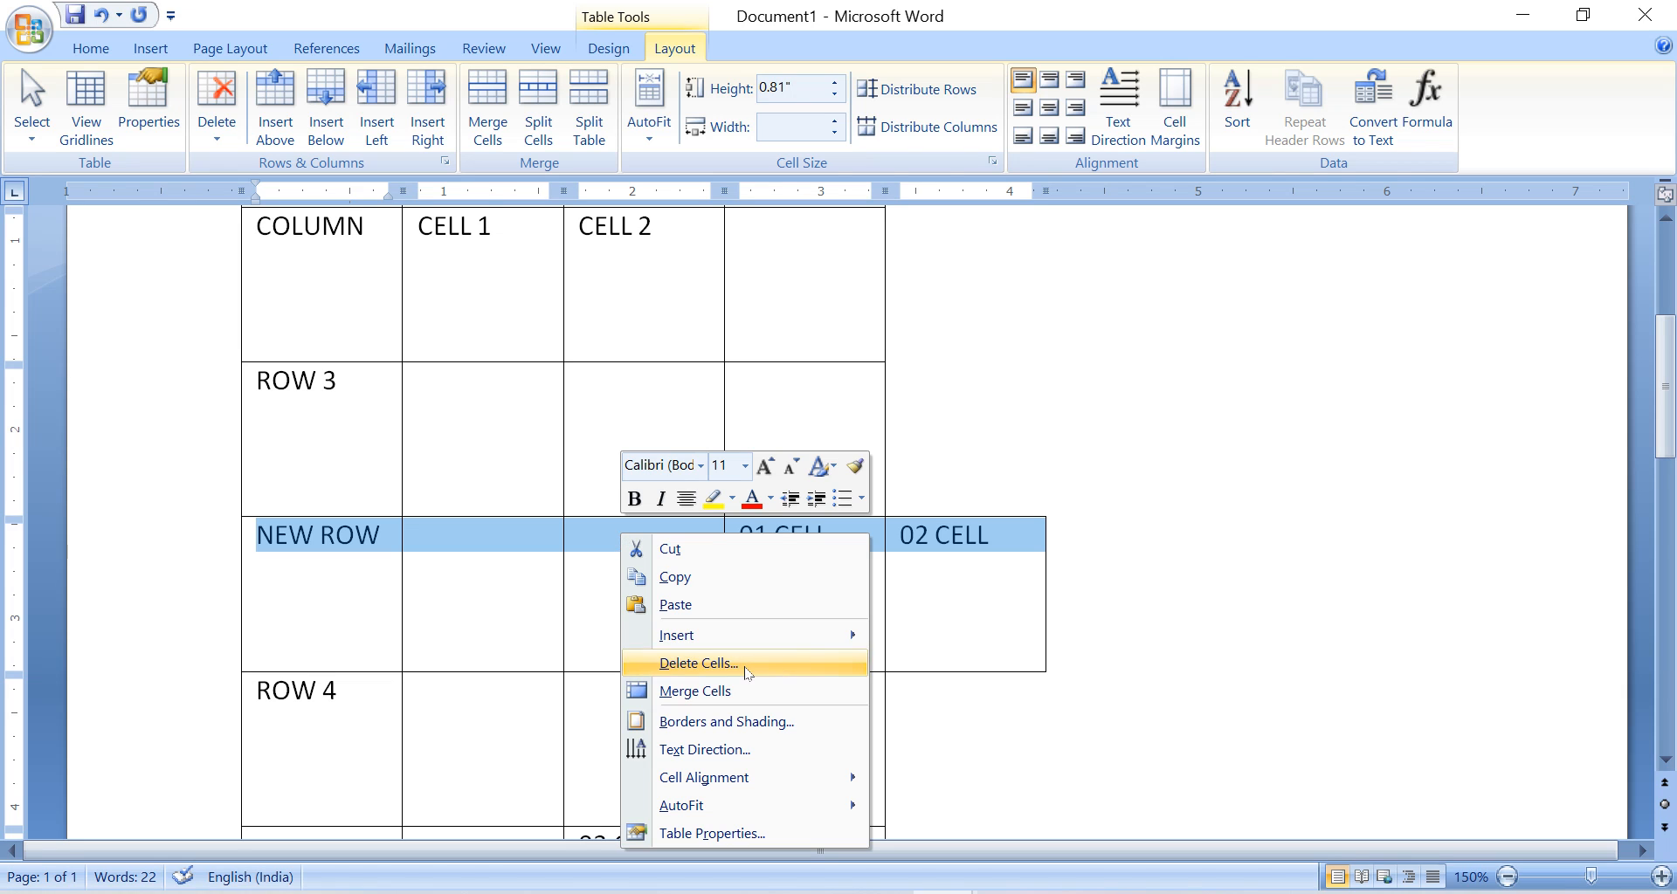
{"action": "left_click", "coordinate": [747, 668]}
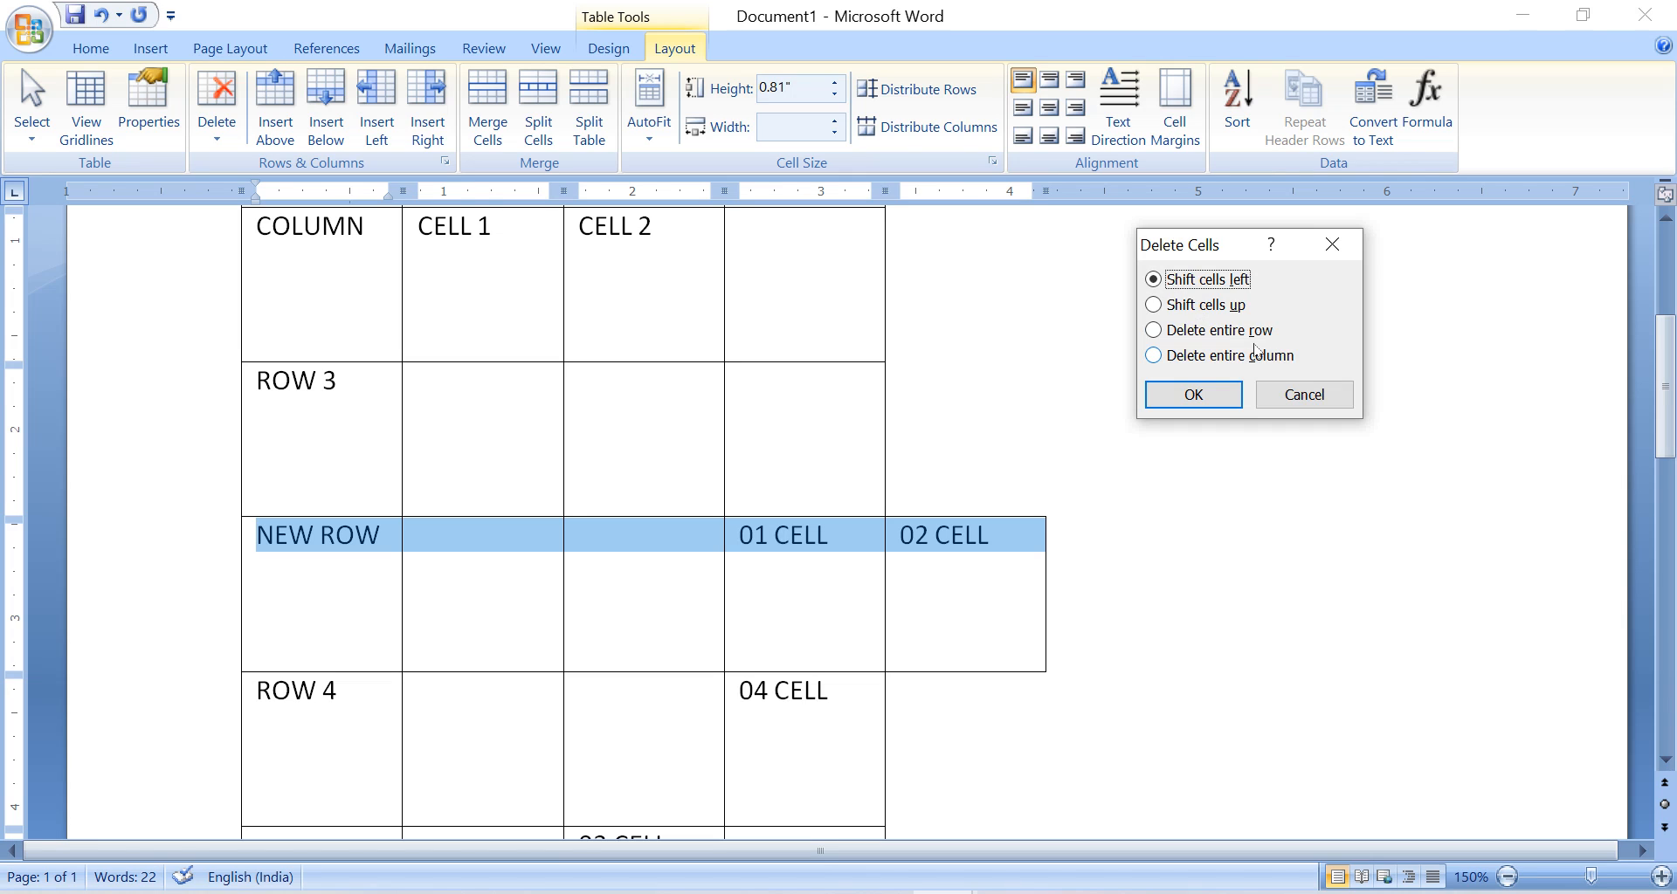
{"action": "left_click", "coordinate": [1255, 331]}
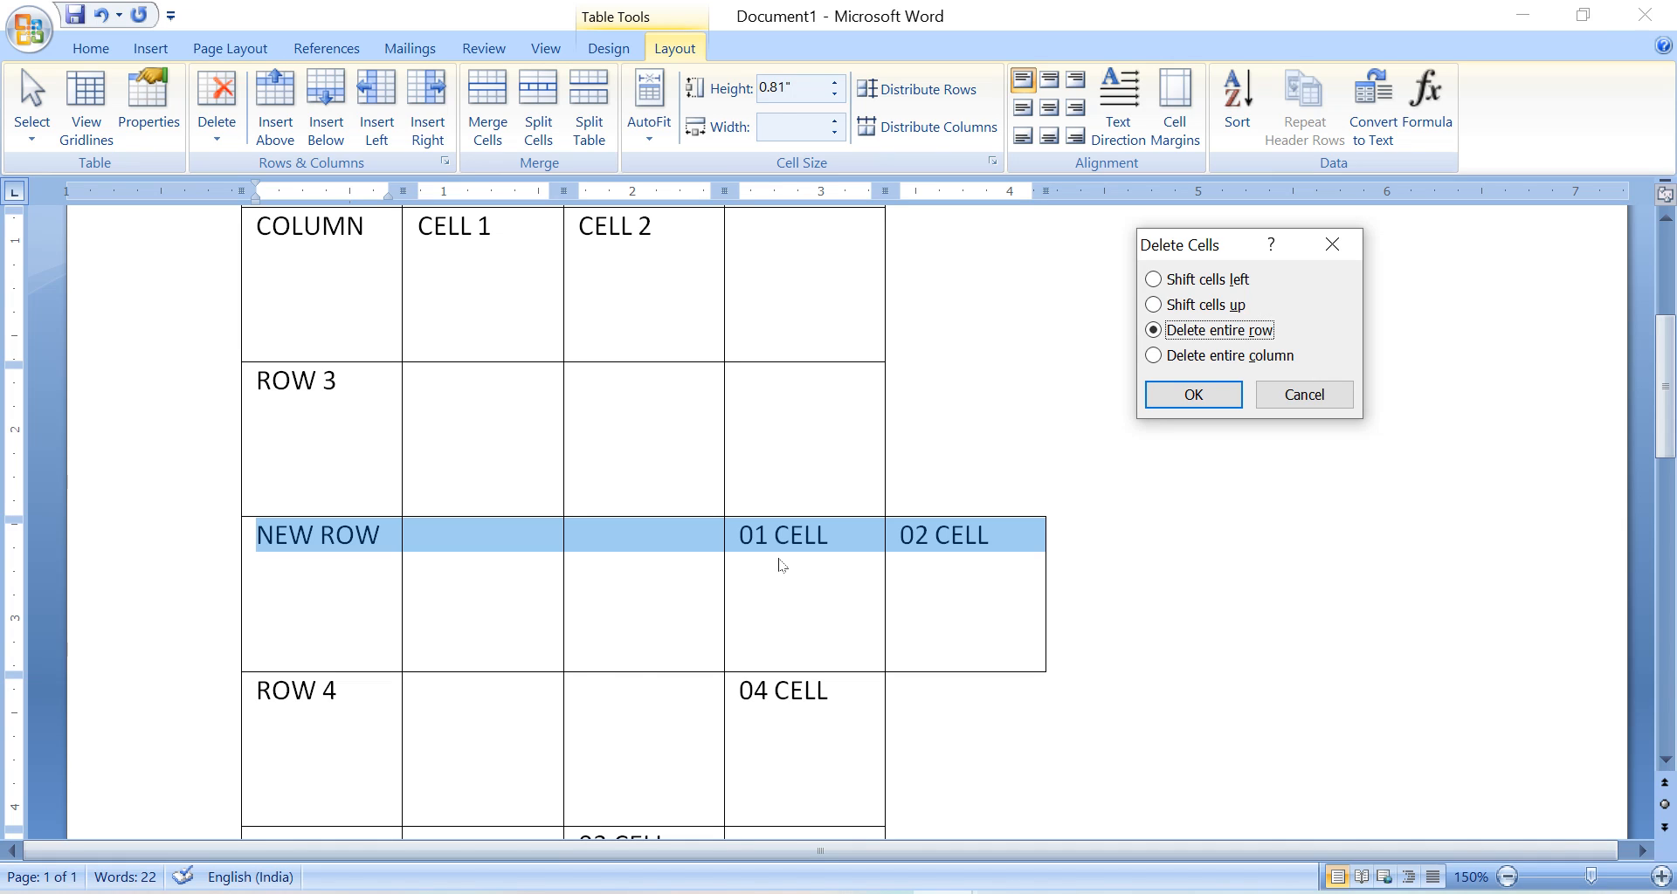
{"action": "left_click", "coordinate": [1174, 392]}
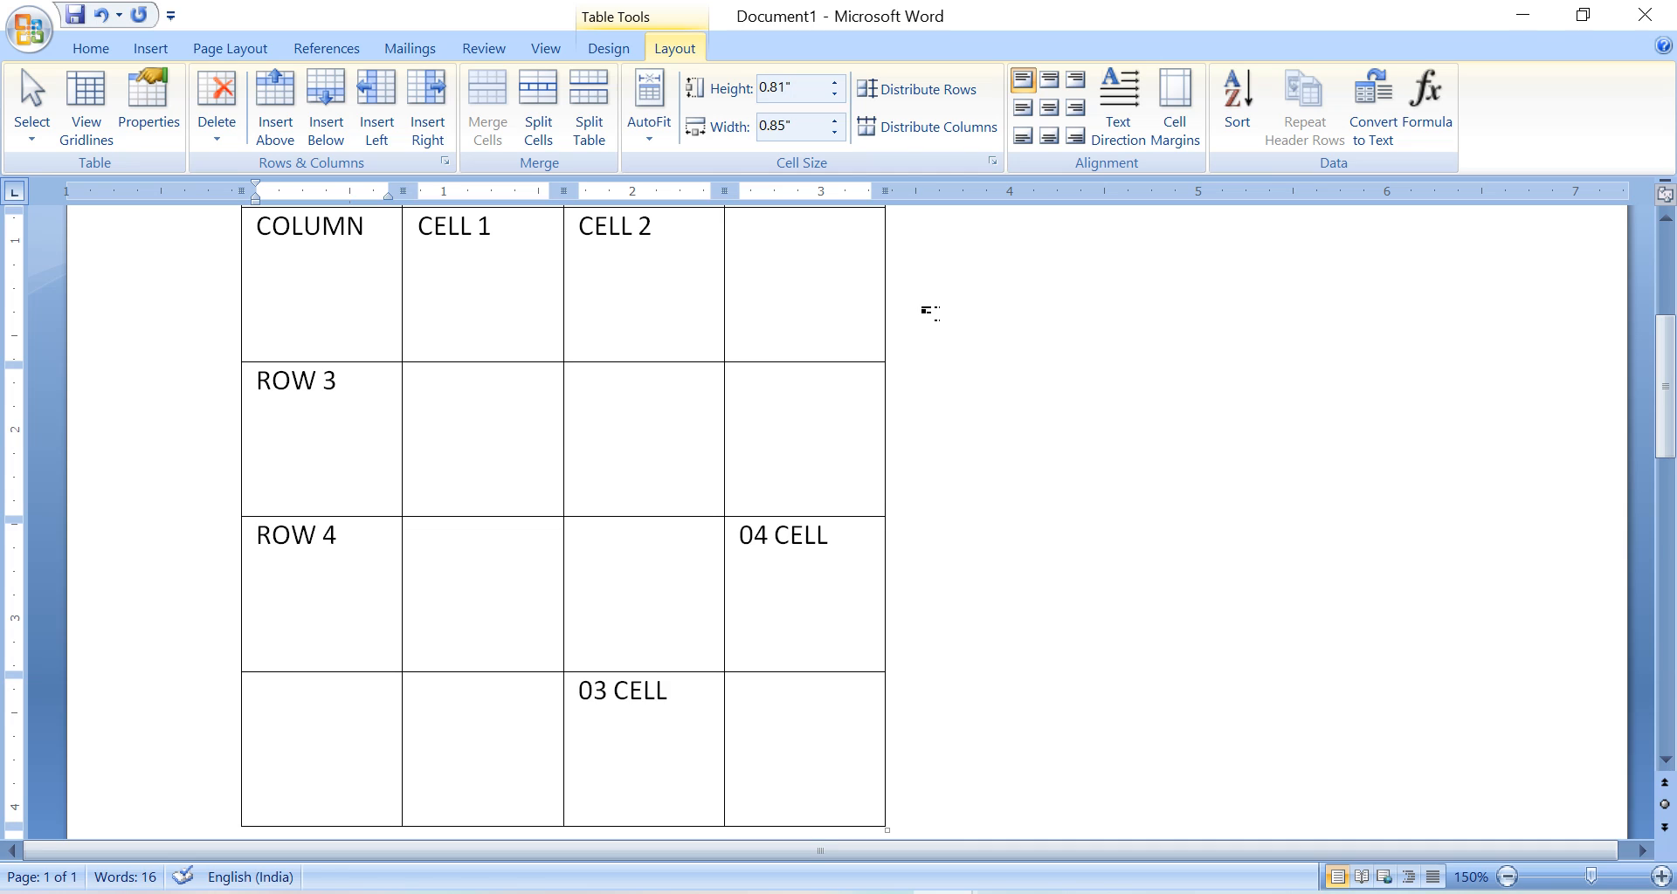
Undo the row deletion and delete the selected NEW ROW row again directly, without the Delete Cells options.
{"action": "key", "text": "ctrl+z"}
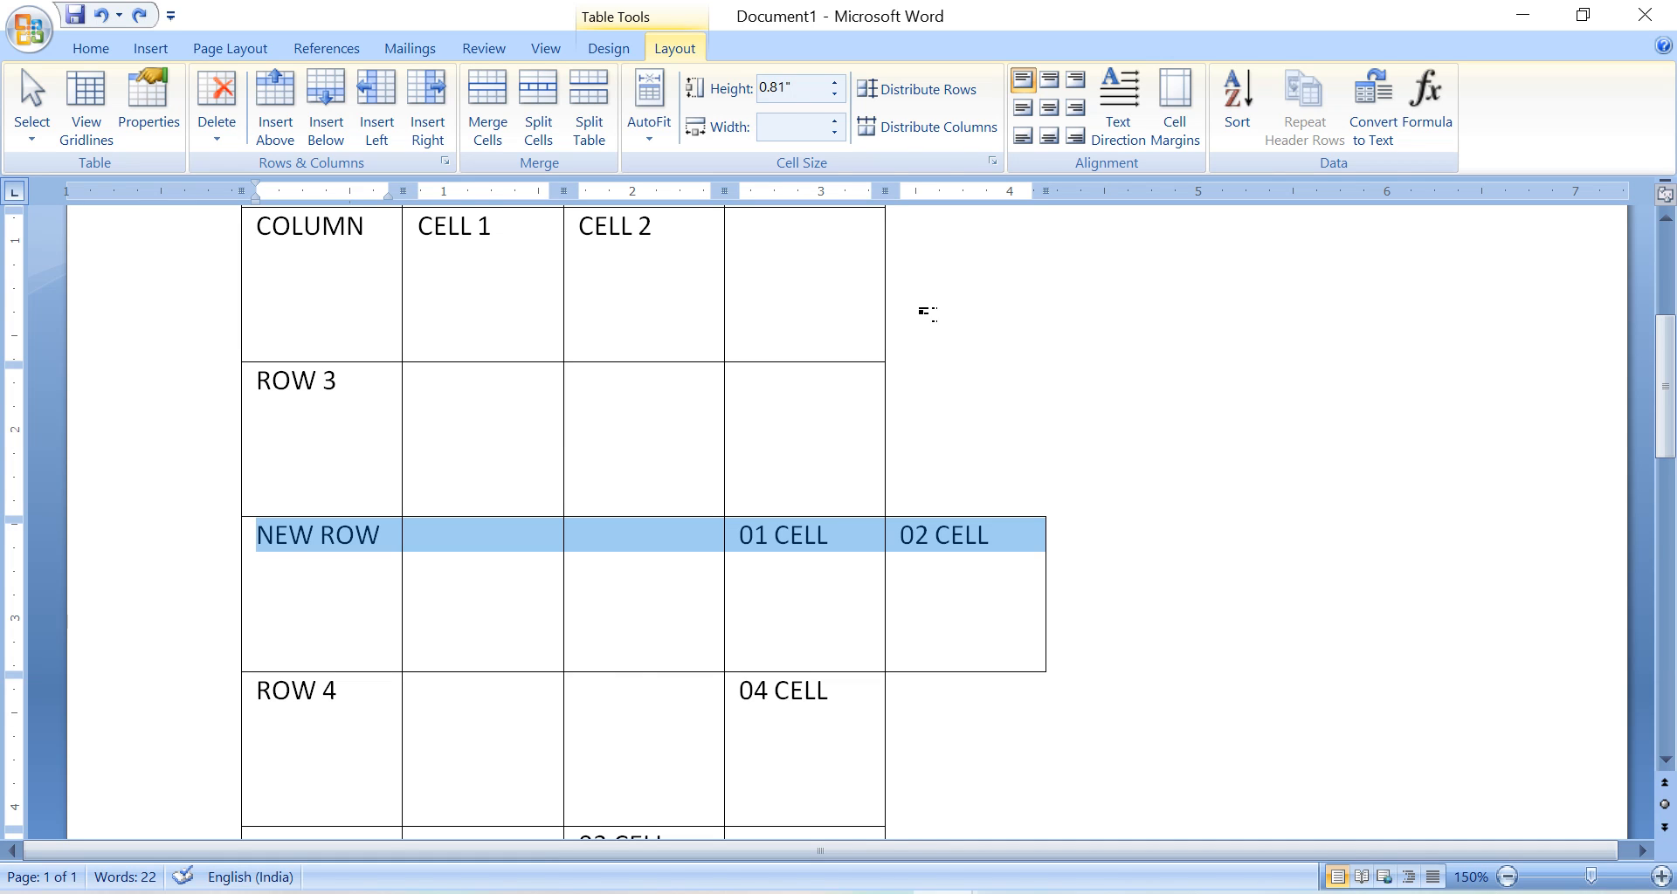
{"action": "key", "text": "BackSpace"}
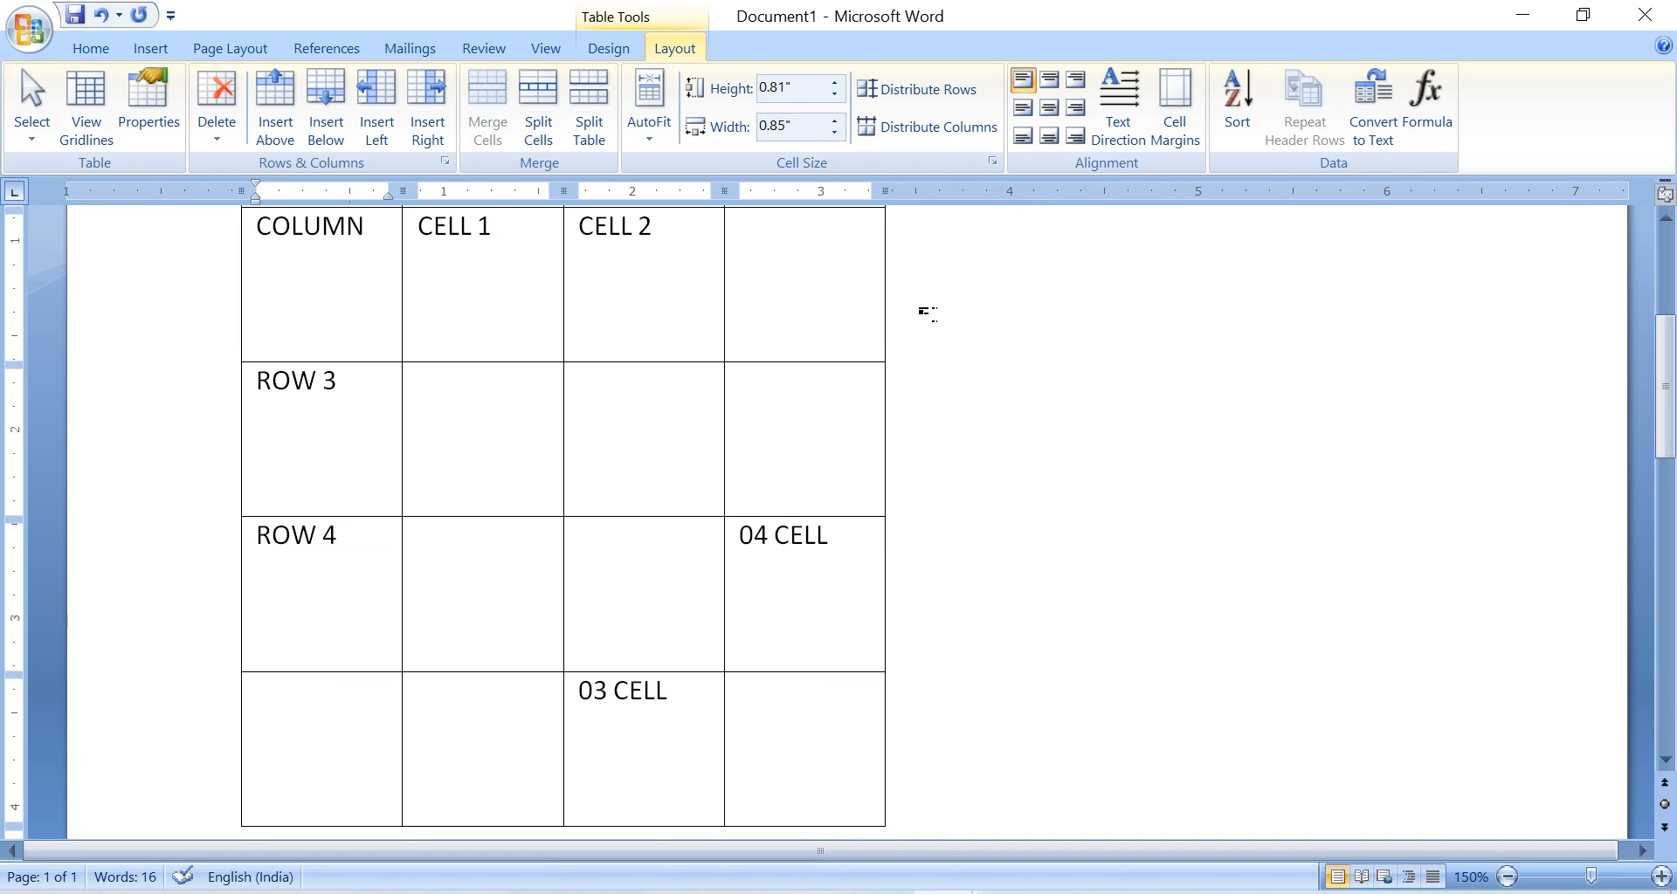
Label the last cell of the COLUMN row DEL COL and delete that cell's entire column.
{"action": "left_click", "coordinate": [466, 394]}
{"action": "left_click", "coordinate": [770, 286]}
{"action": "type", "text": "DEL CO"}
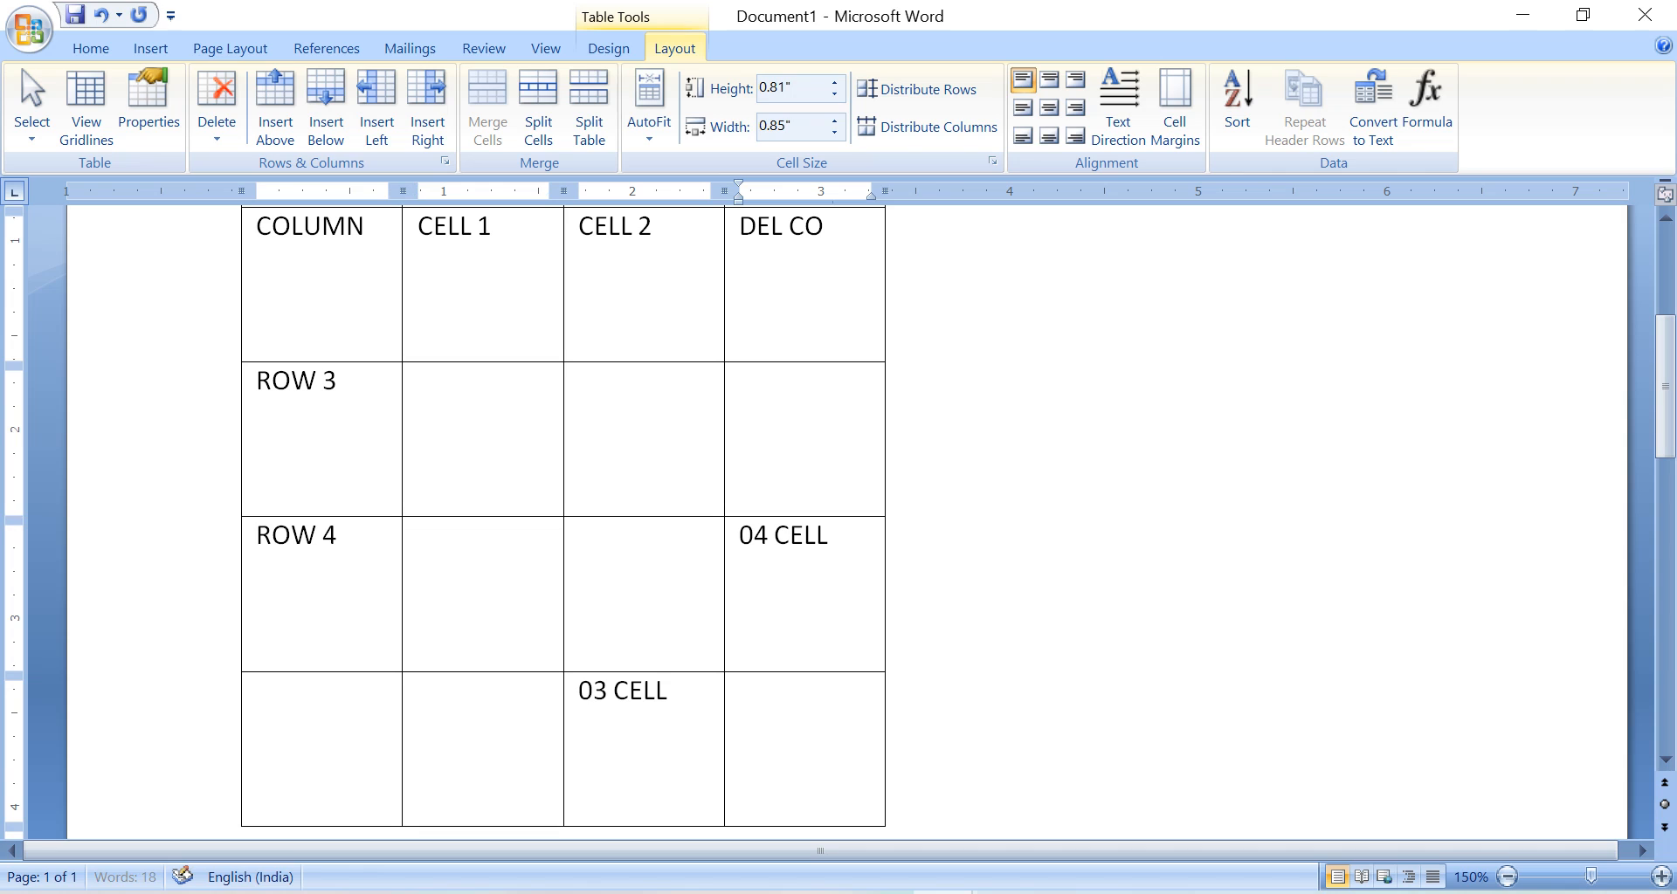
{"action": "type", "text": "L"}
{"action": "left_click", "coordinate": [811, 269]}
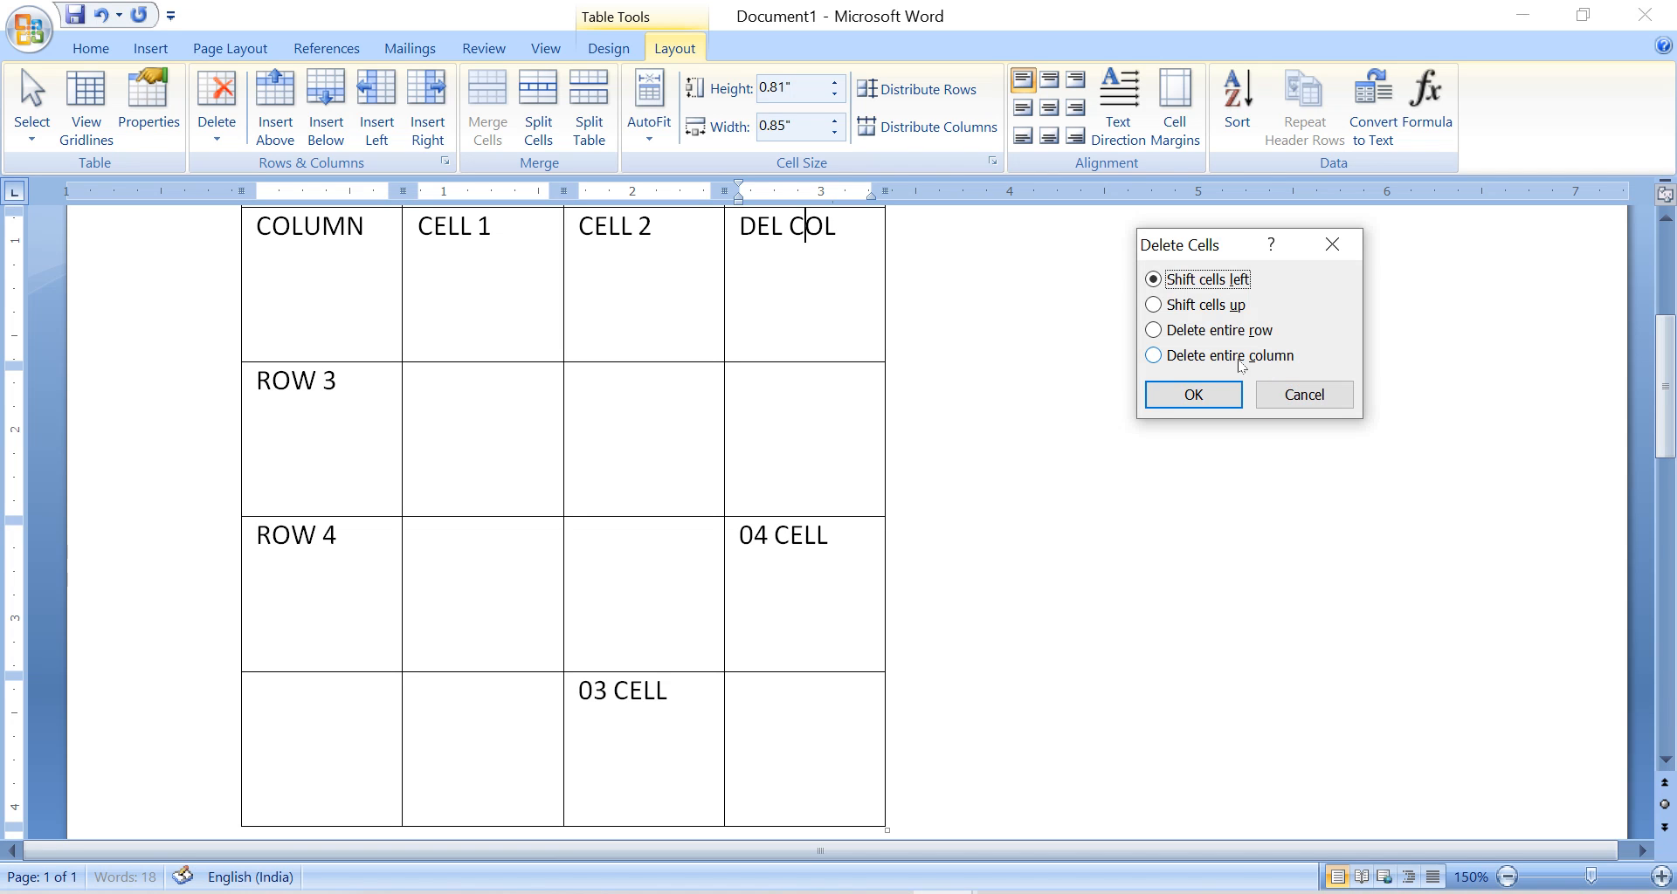
{"action": "left_click", "coordinate": [1242, 357]}
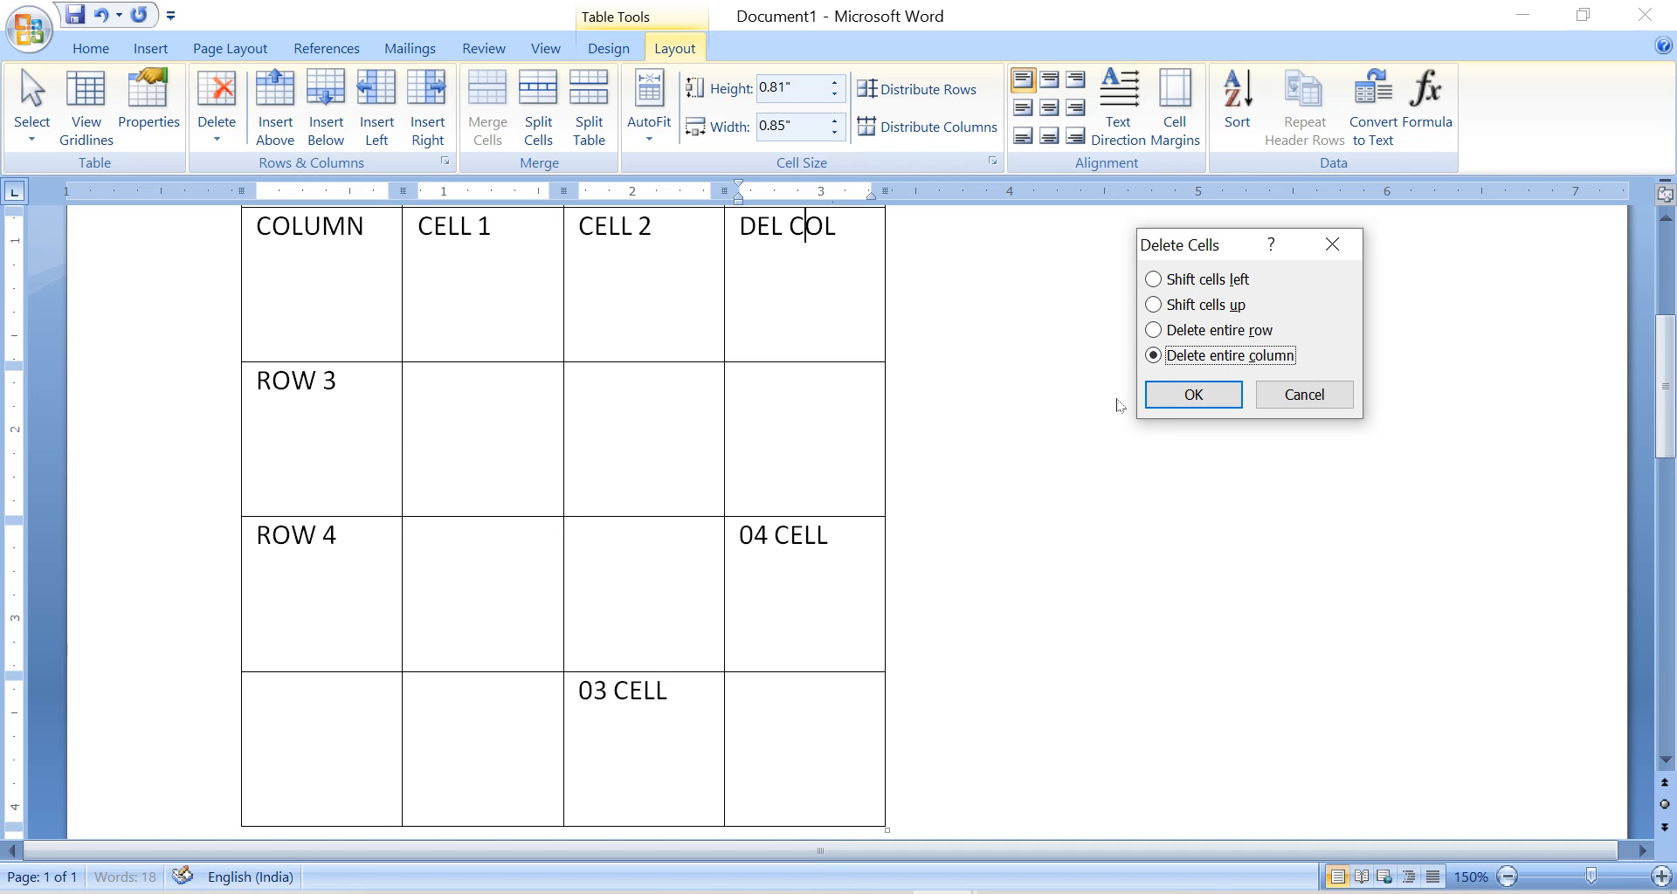
{"action": "key", "text": "Return"}
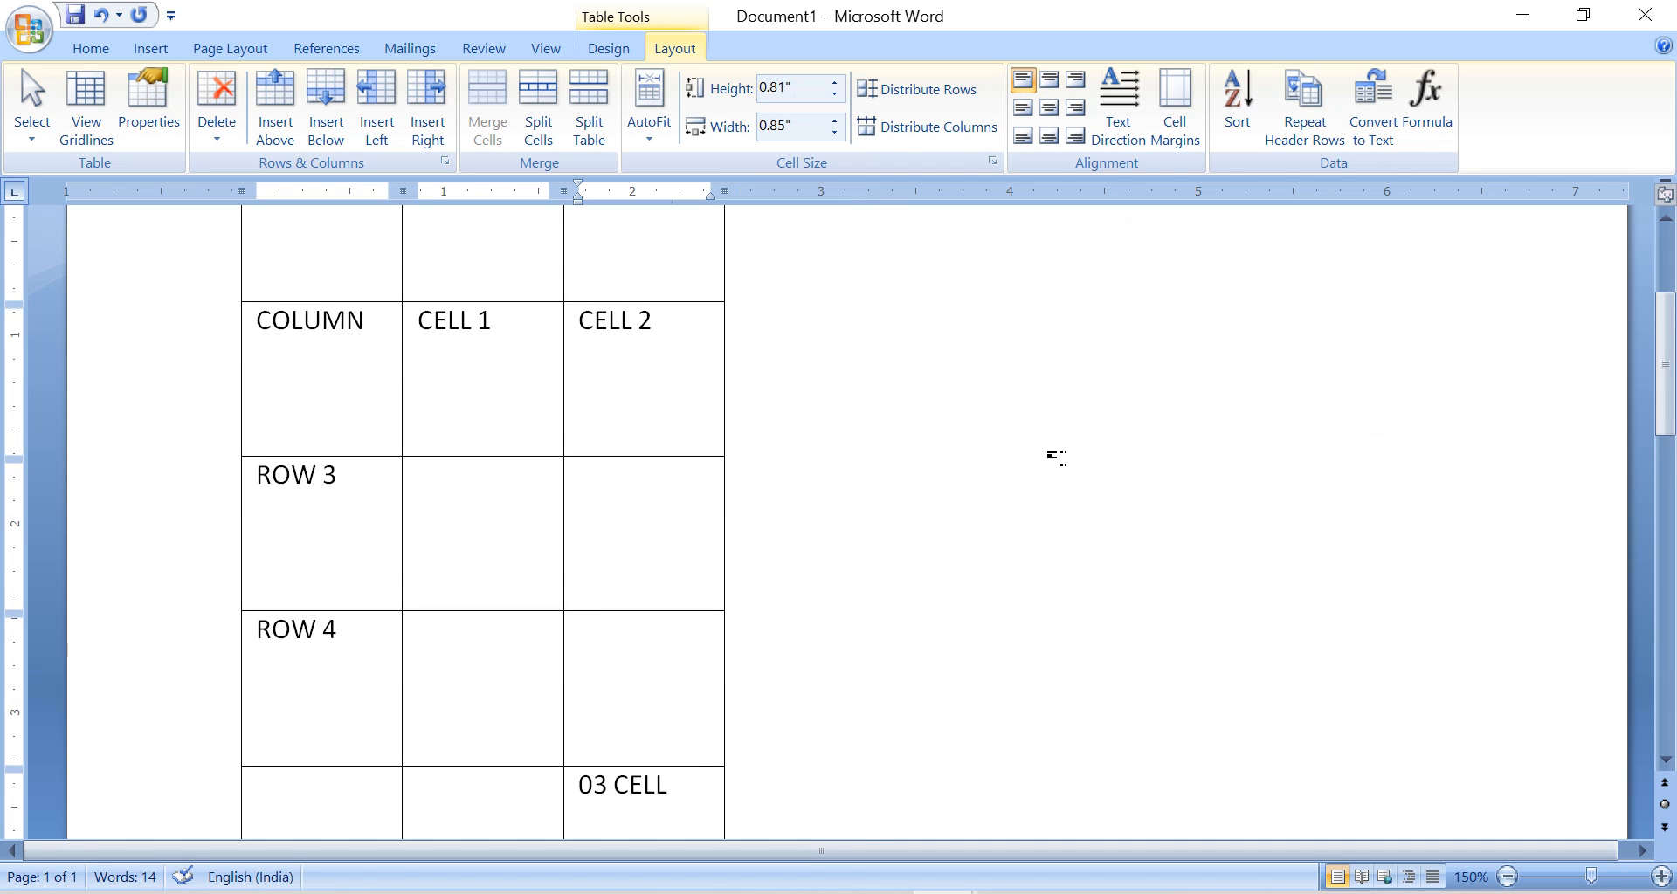
Select the whole table and delete it from the document.
{"action": "scroll", "coordinate": [1055, 456], "scroll_direction": "down", "scroll_amount": 2}
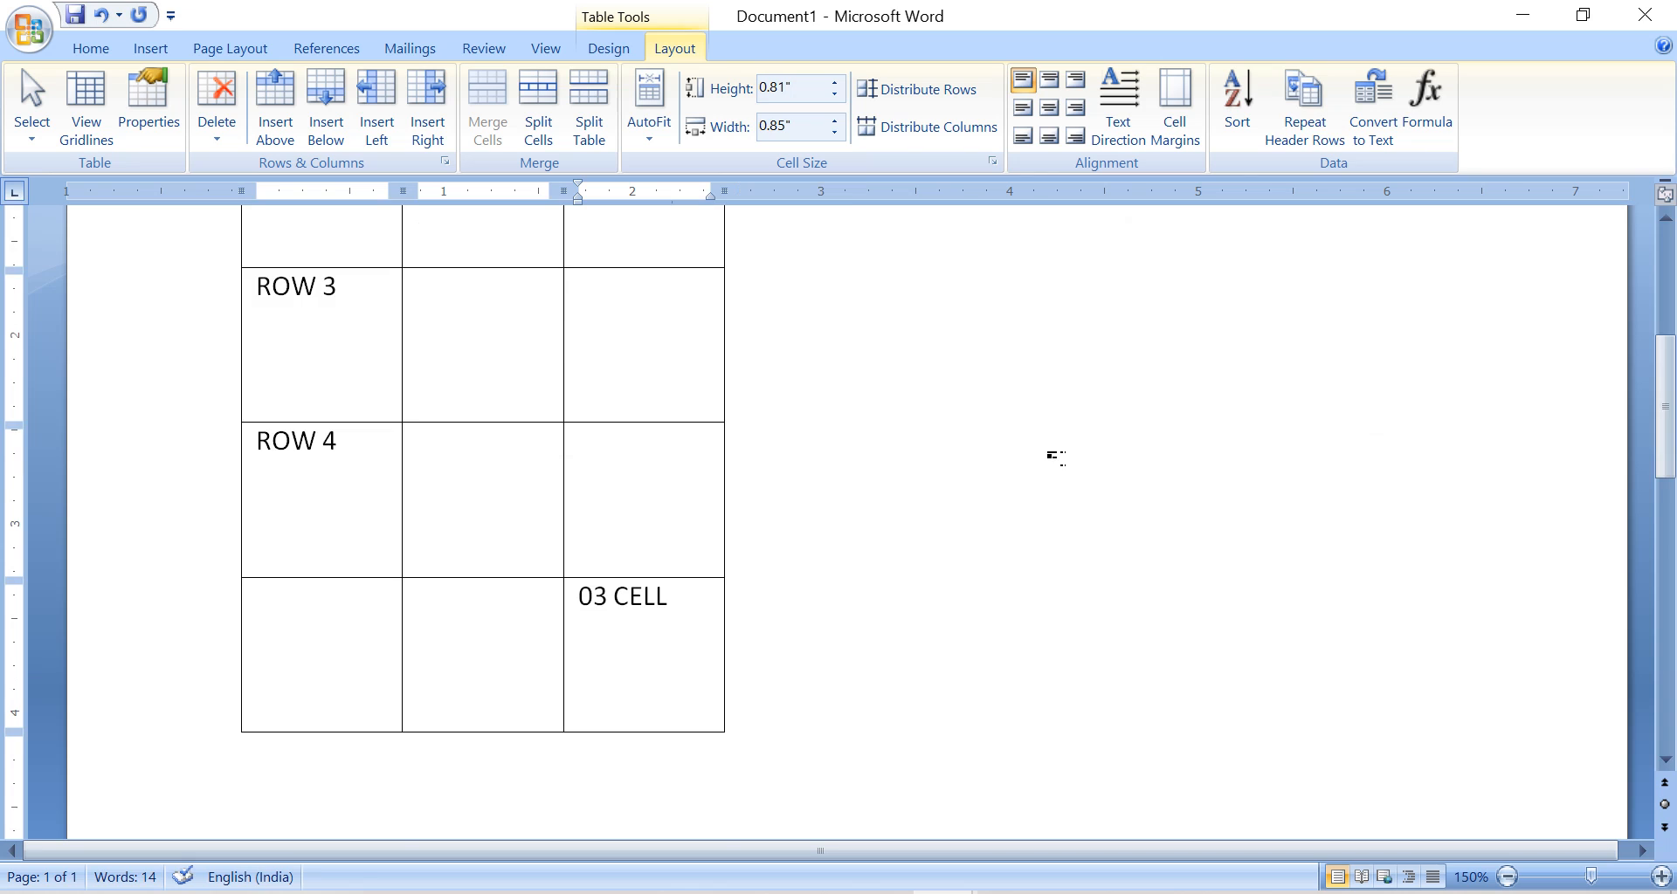
{"action": "scroll", "coordinate": [1055, 456], "scroll_direction": "up", "scroll_amount": 5}
{"action": "scroll", "coordinate": [1055, 456], "scroll_direction": "down", "scroll_amount": 1}
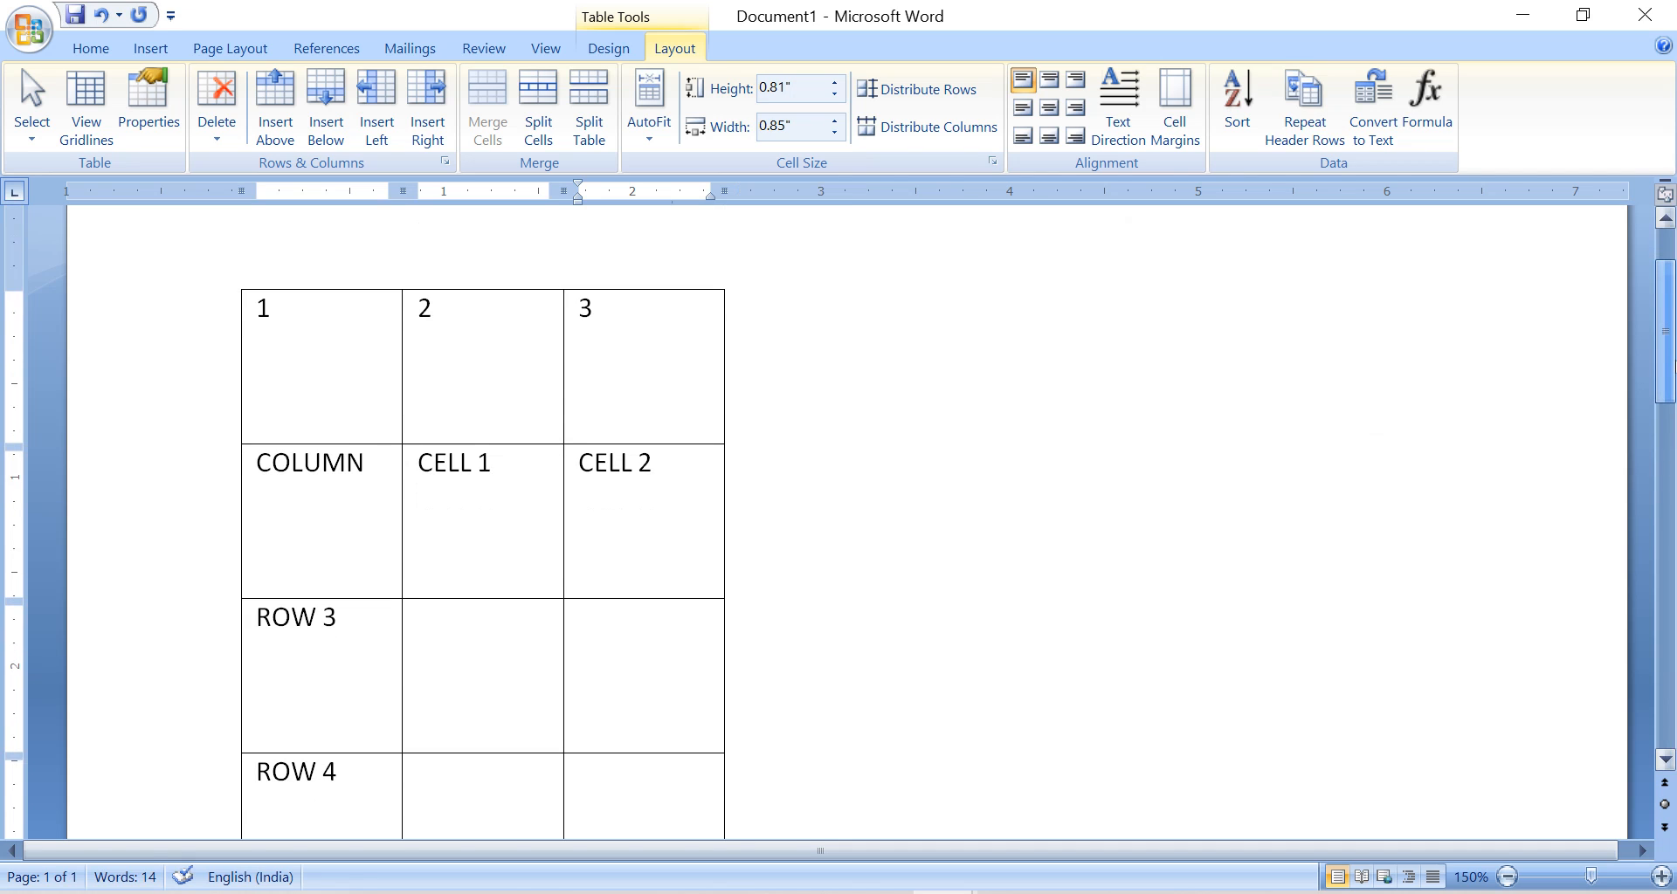
{"action": "scroll", "coordinate": [358, 338], "scroll_direction": "down", "scroll_amount": 1}
{"action": "left_click", "coordinate": [332, 253]}
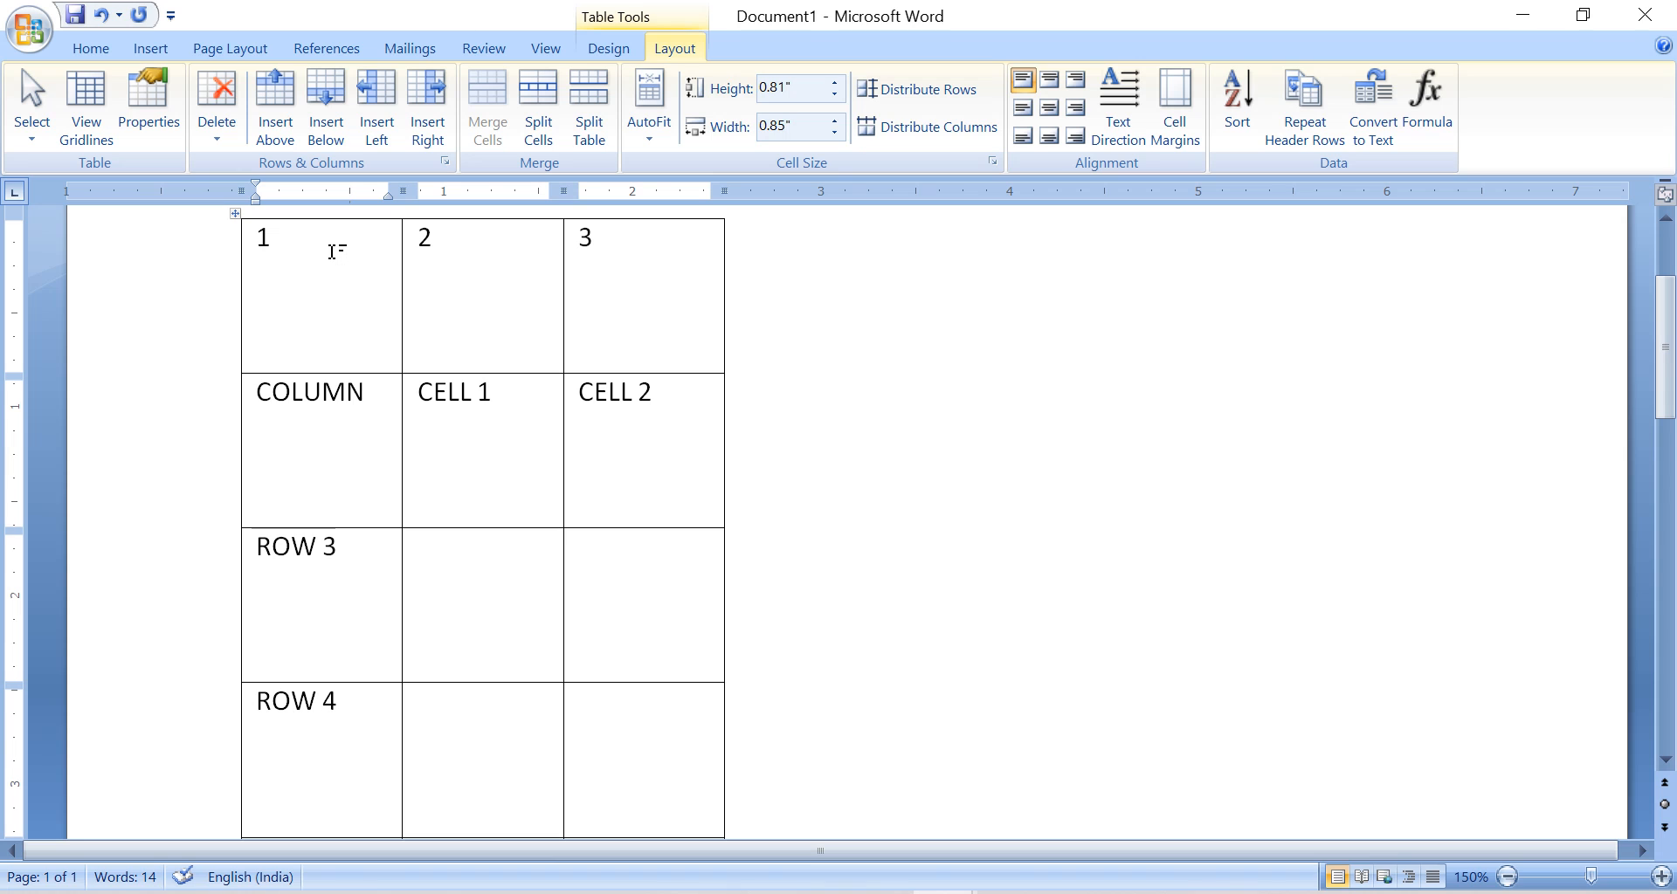
{"action": "right_click", "coordinate": [331, 250]}
{"action": "left_click", "coordinate": [266, 240]}
{"action": "left_click", "coordinate": [237, 217]}
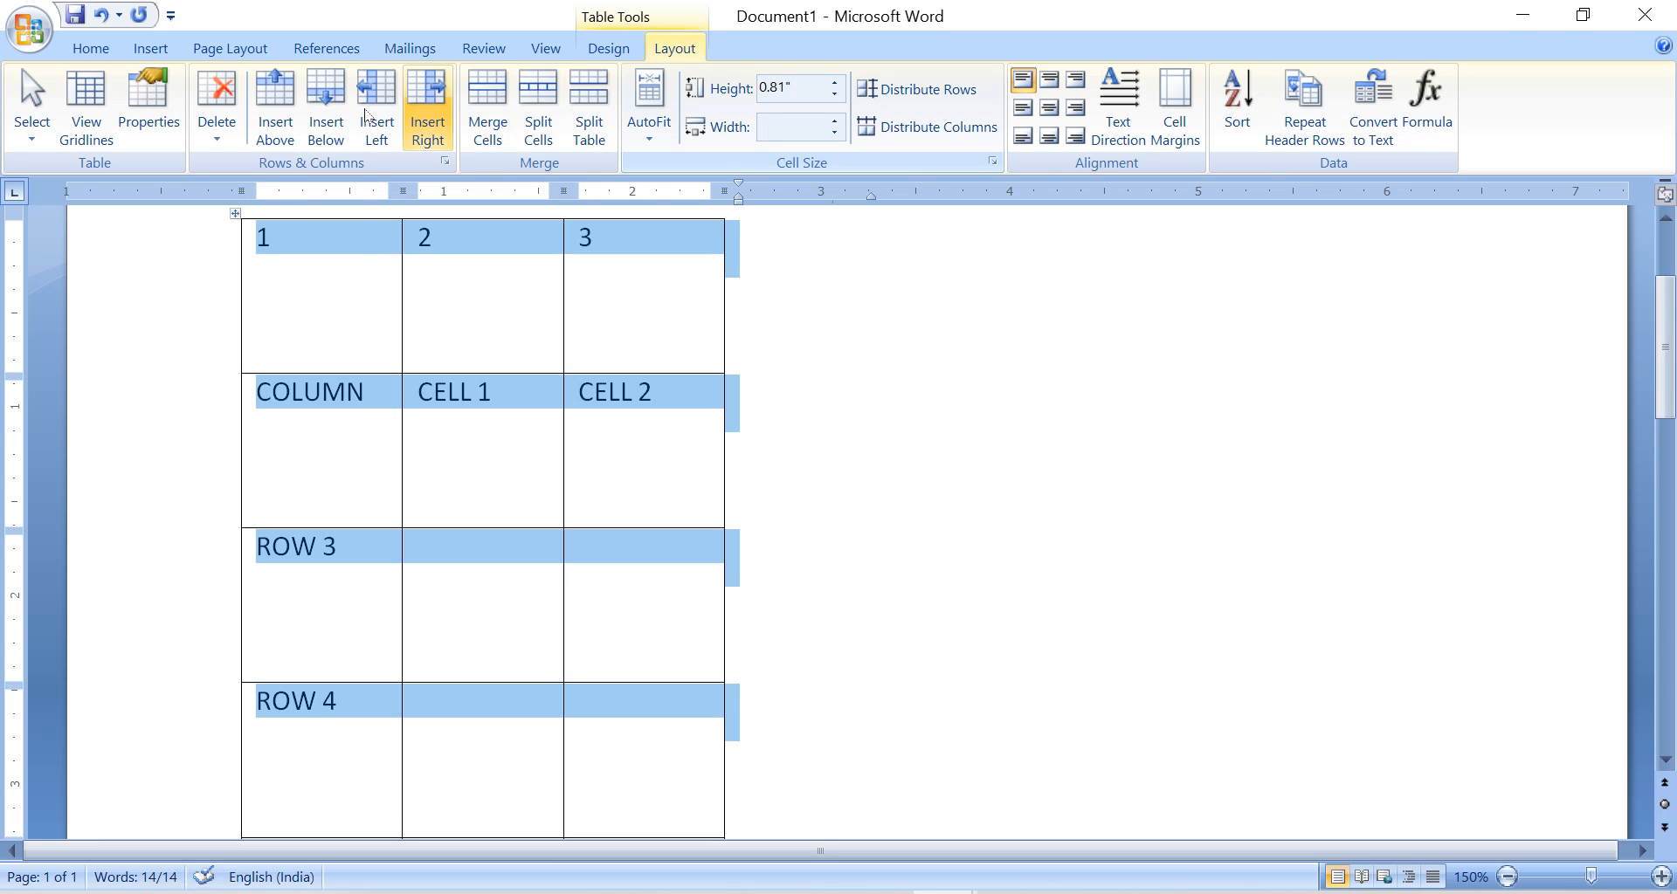
{"action": "left_click", "coordinate": [217, 109]}
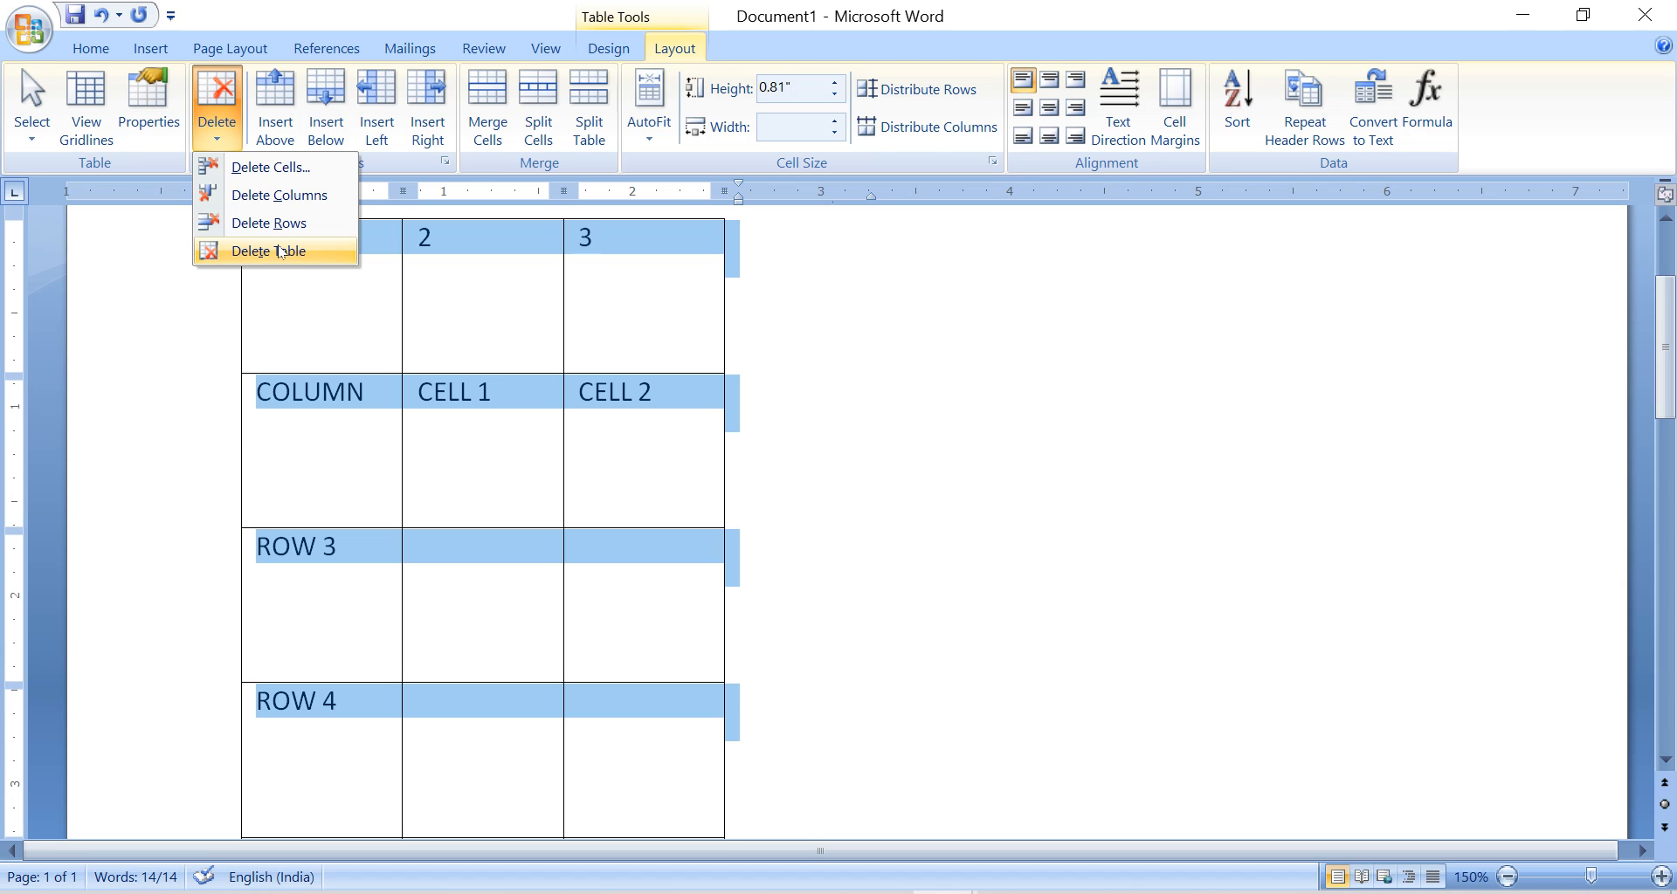
{"action": "left_click", "coordinate": [280, 252]}
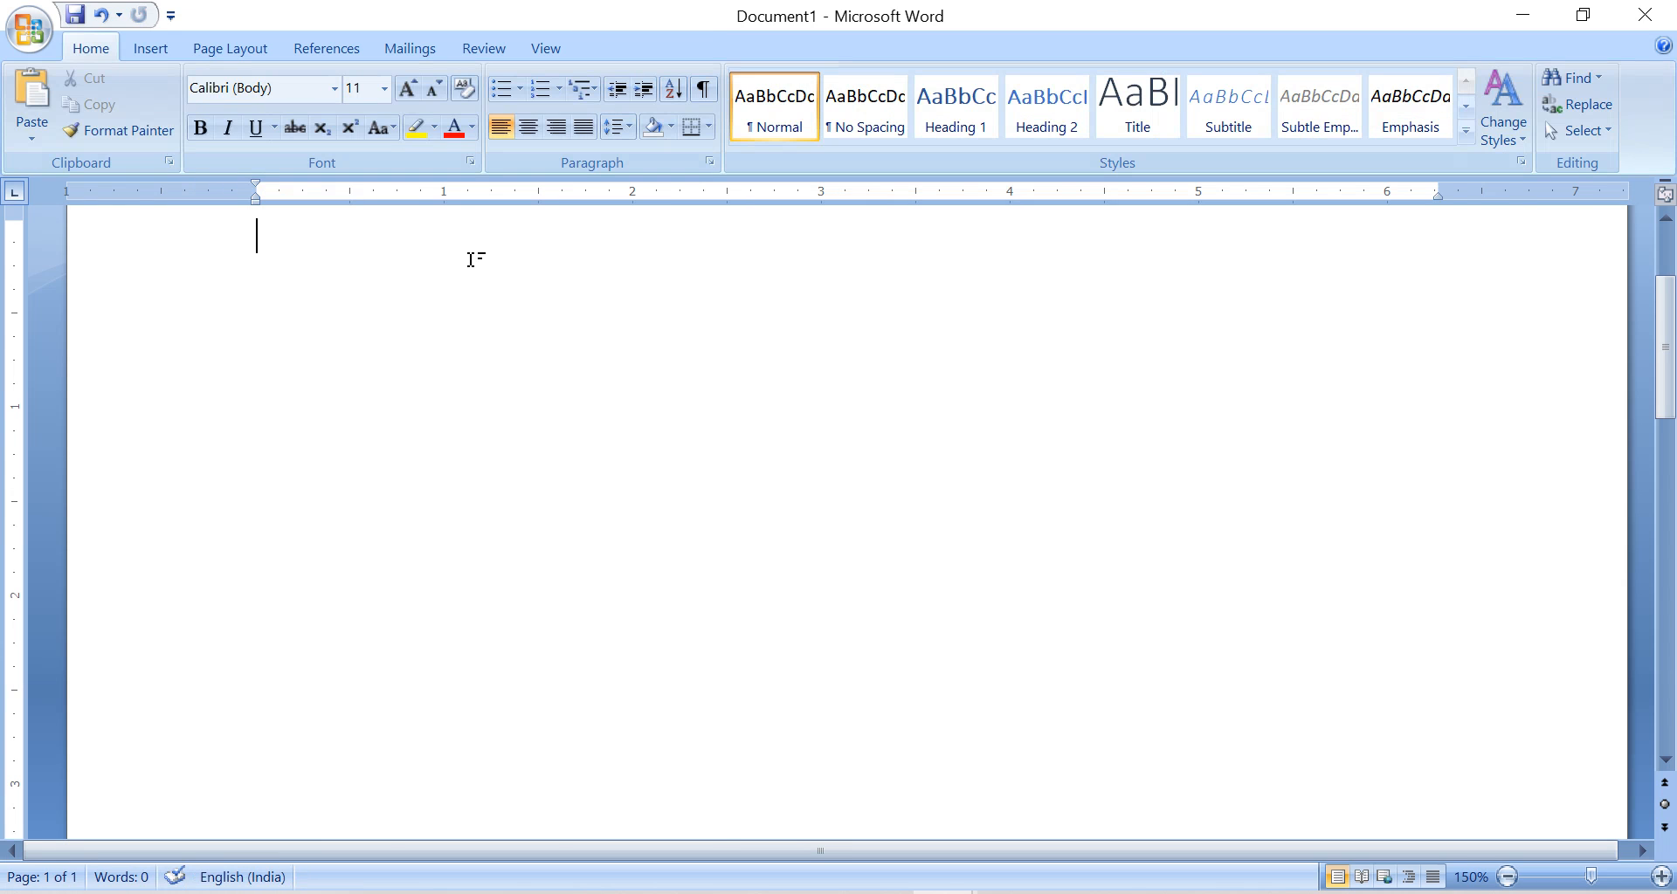
Undo the deletions of the table, its last column and the NEW ROW row.
{"action": "key", "text": "ctrl+z"}
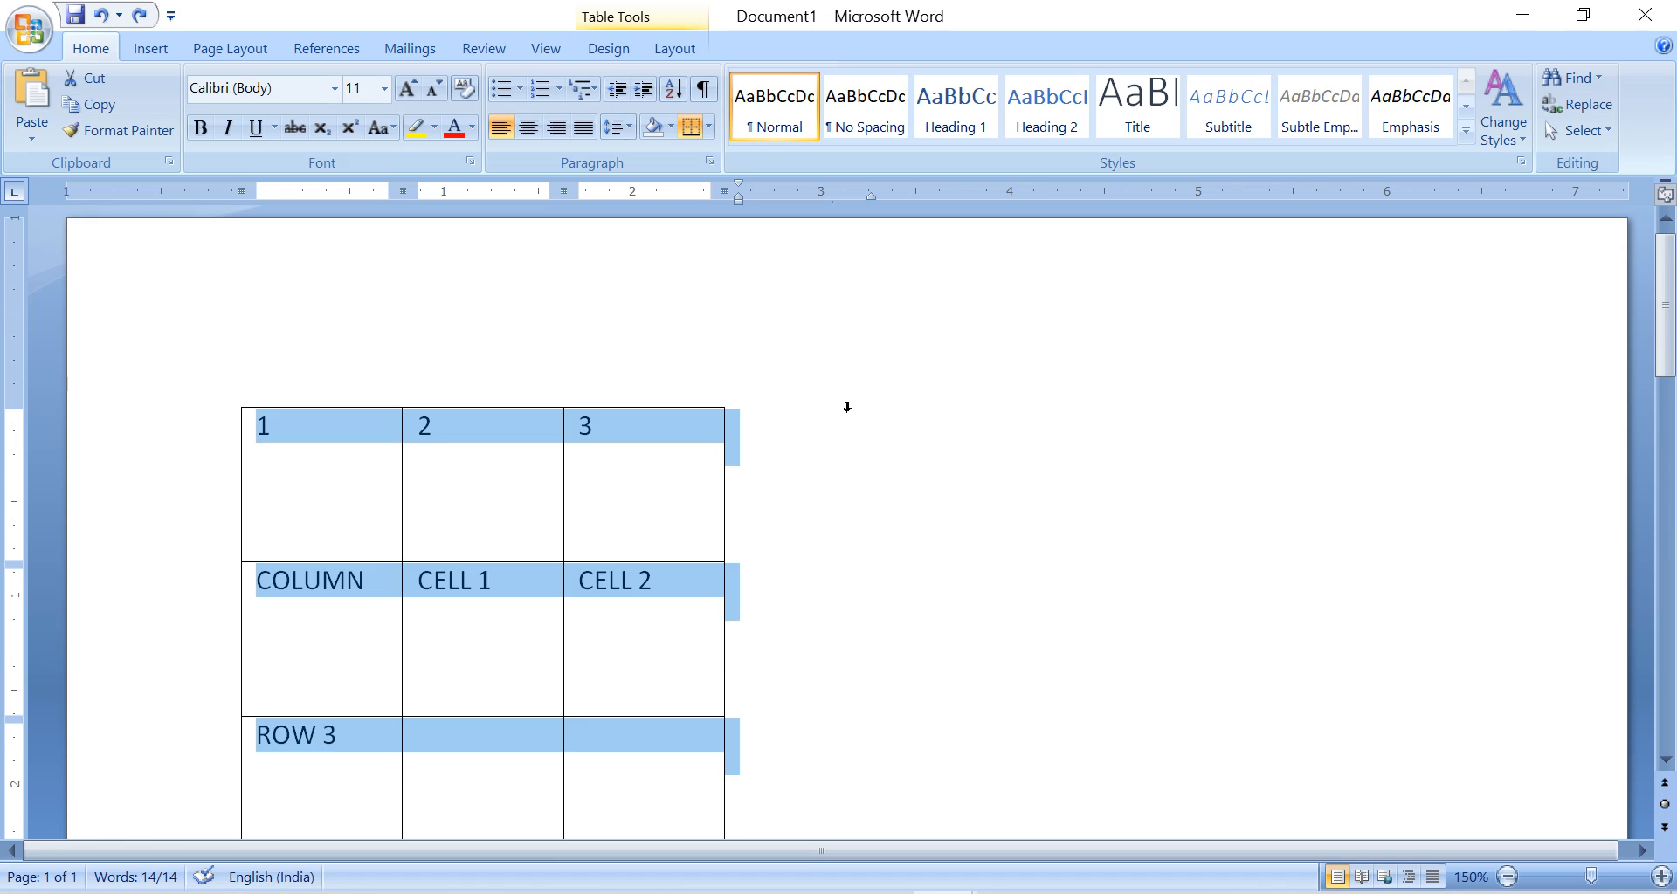
{"action": "key", "text": "ctrl+z"}
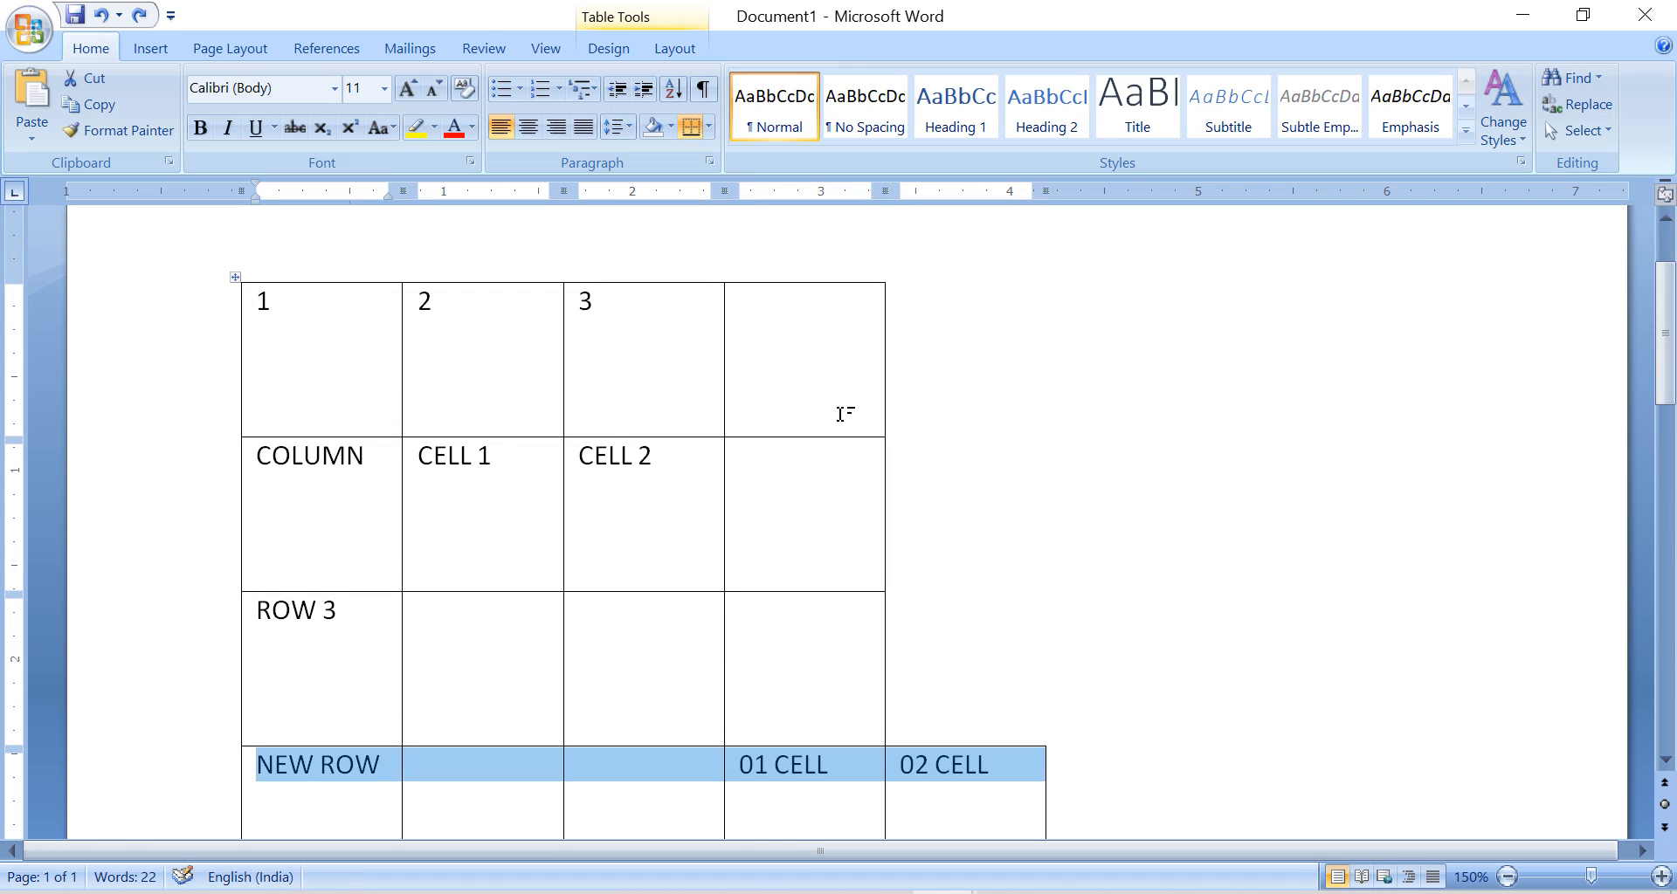
{"action": "scroll", "coordinate": [840, 414], "scroll_direction": "down", "scroll_amount": 2}
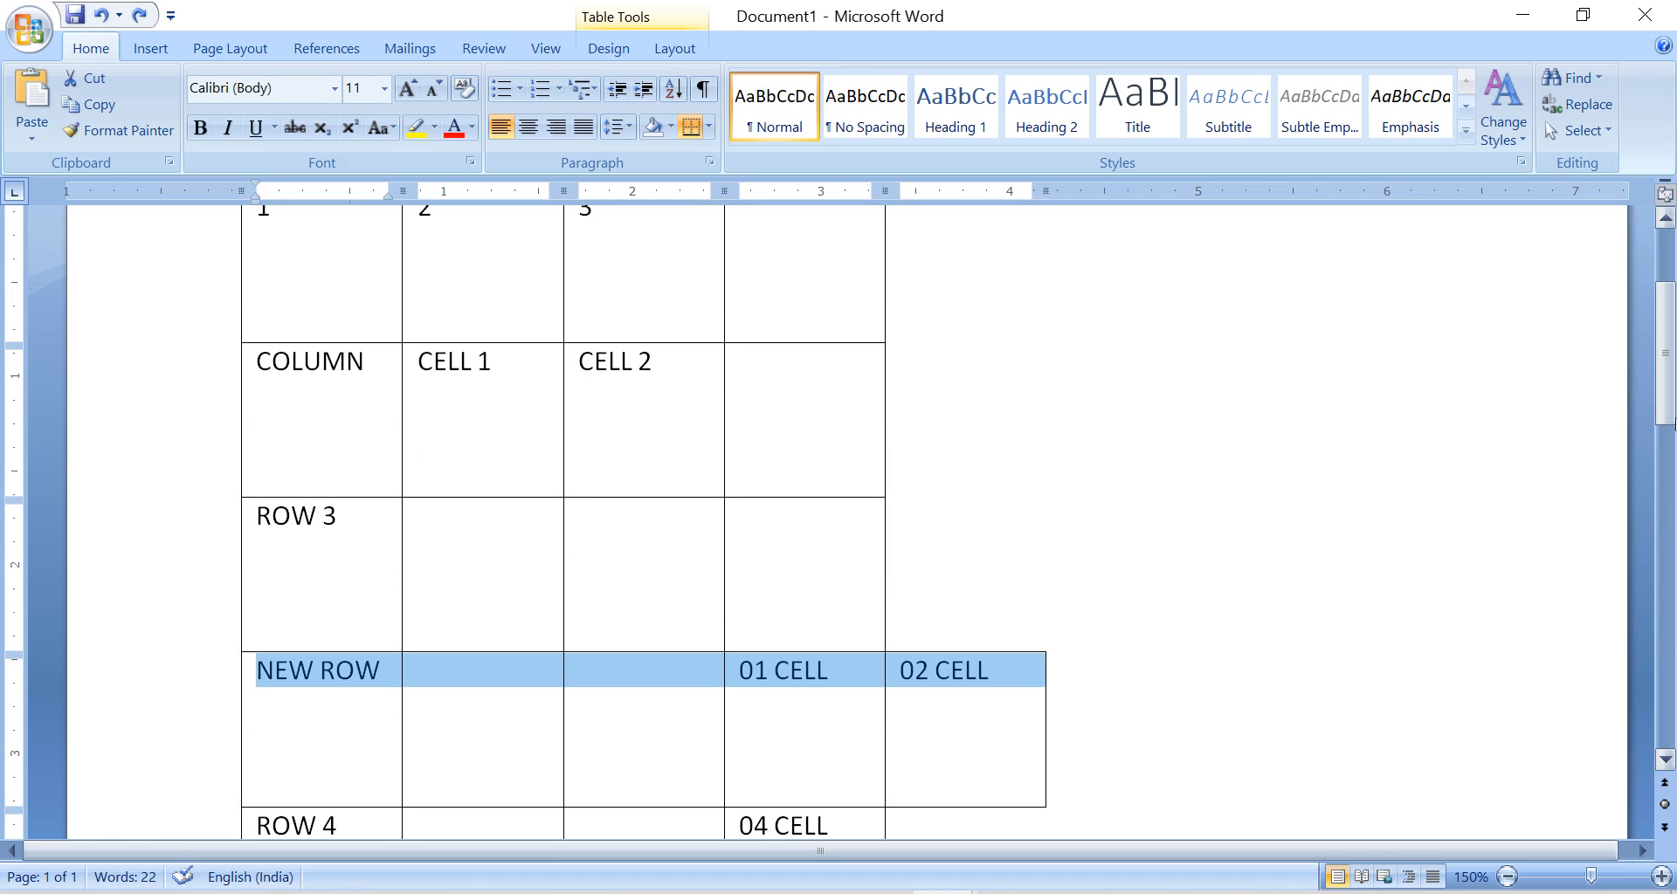
{"action": "scroll", "coordinate": [1105, 512], "scroll_direction": "down", "scroll_amount": 4}
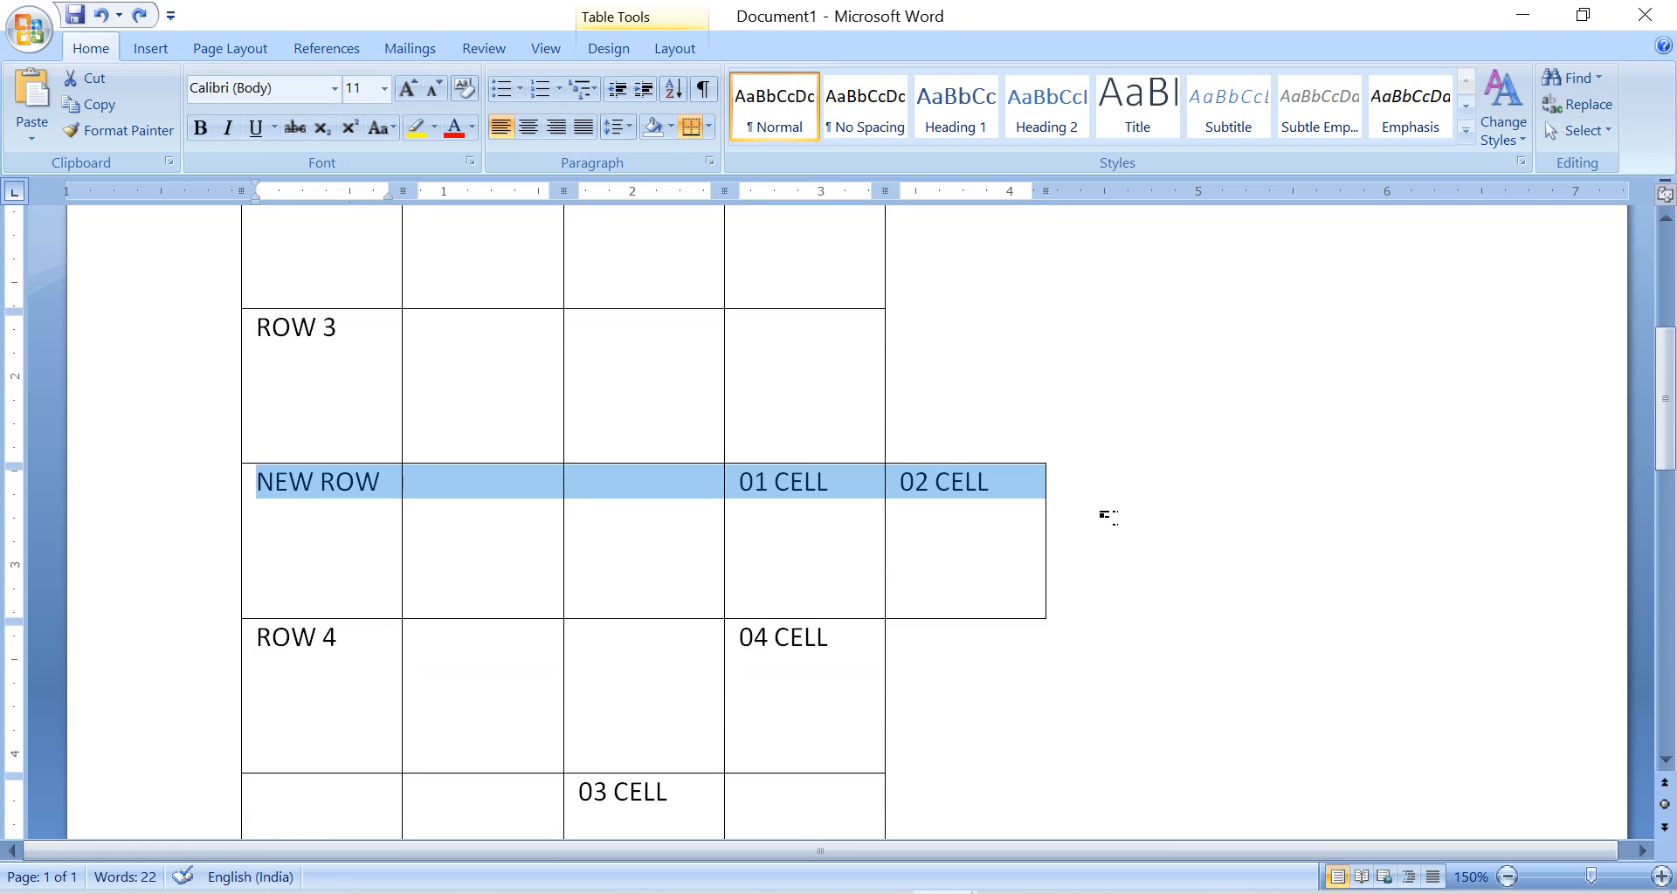
Switch to the Std 9 GM Computer document and review its list of today's practical topics.
{"action": "left_click", "coordinate": [1038, 538]}
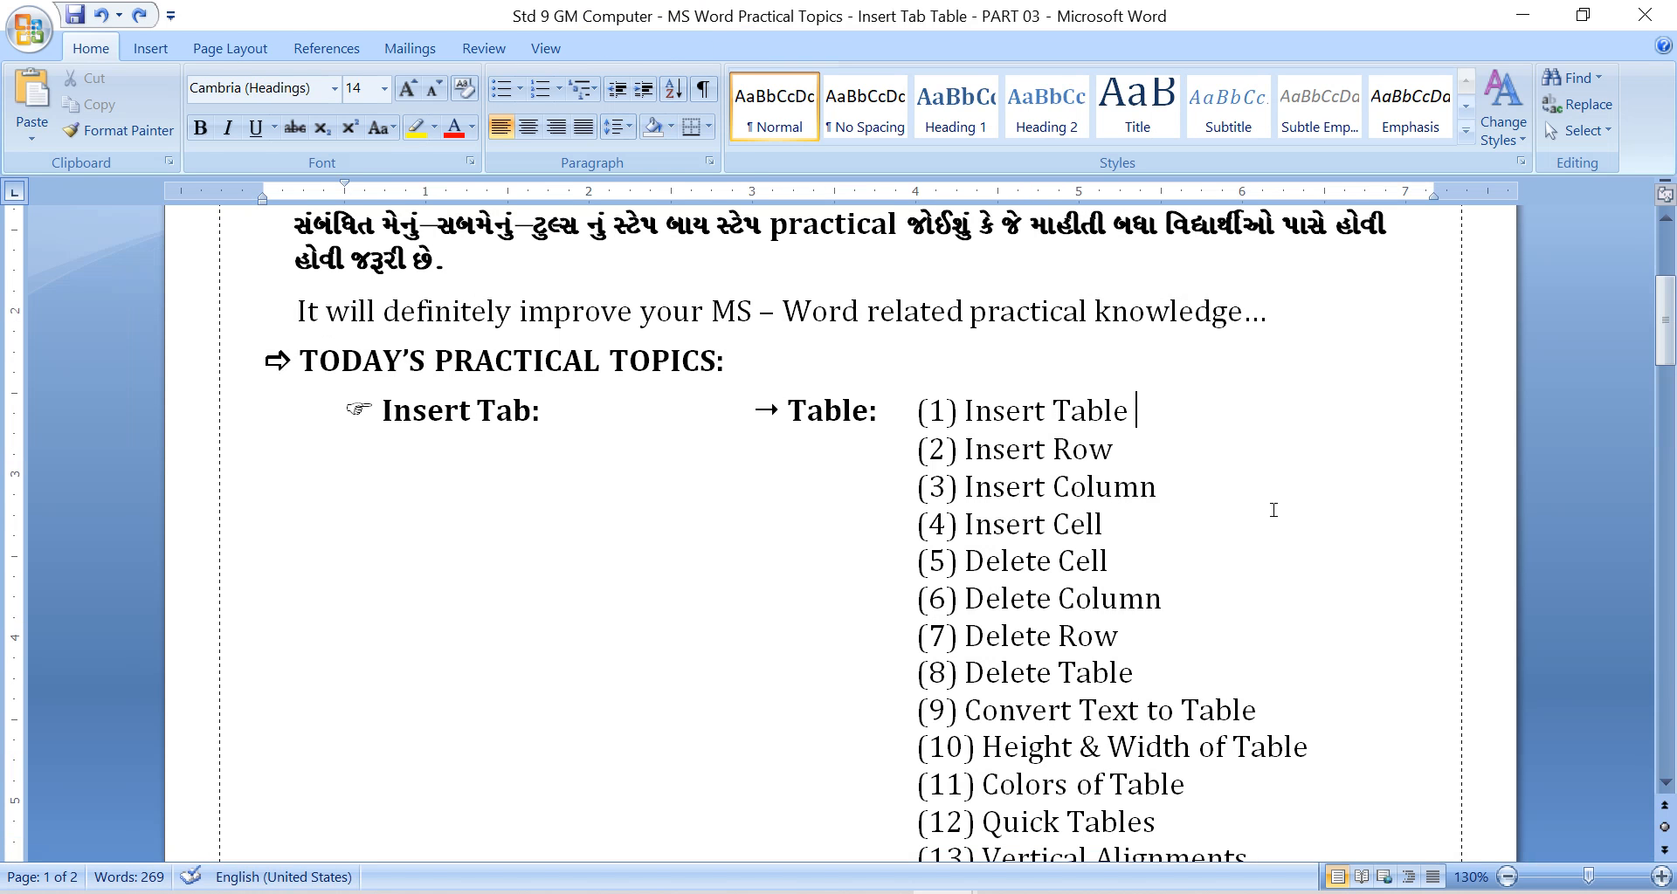
{"action": "scroll", "coordinate": [1284, 524], "scroll_direction": "down", "scroll_amount": 2}
{"action": "left_click", "coordinate": [1286, 556]}
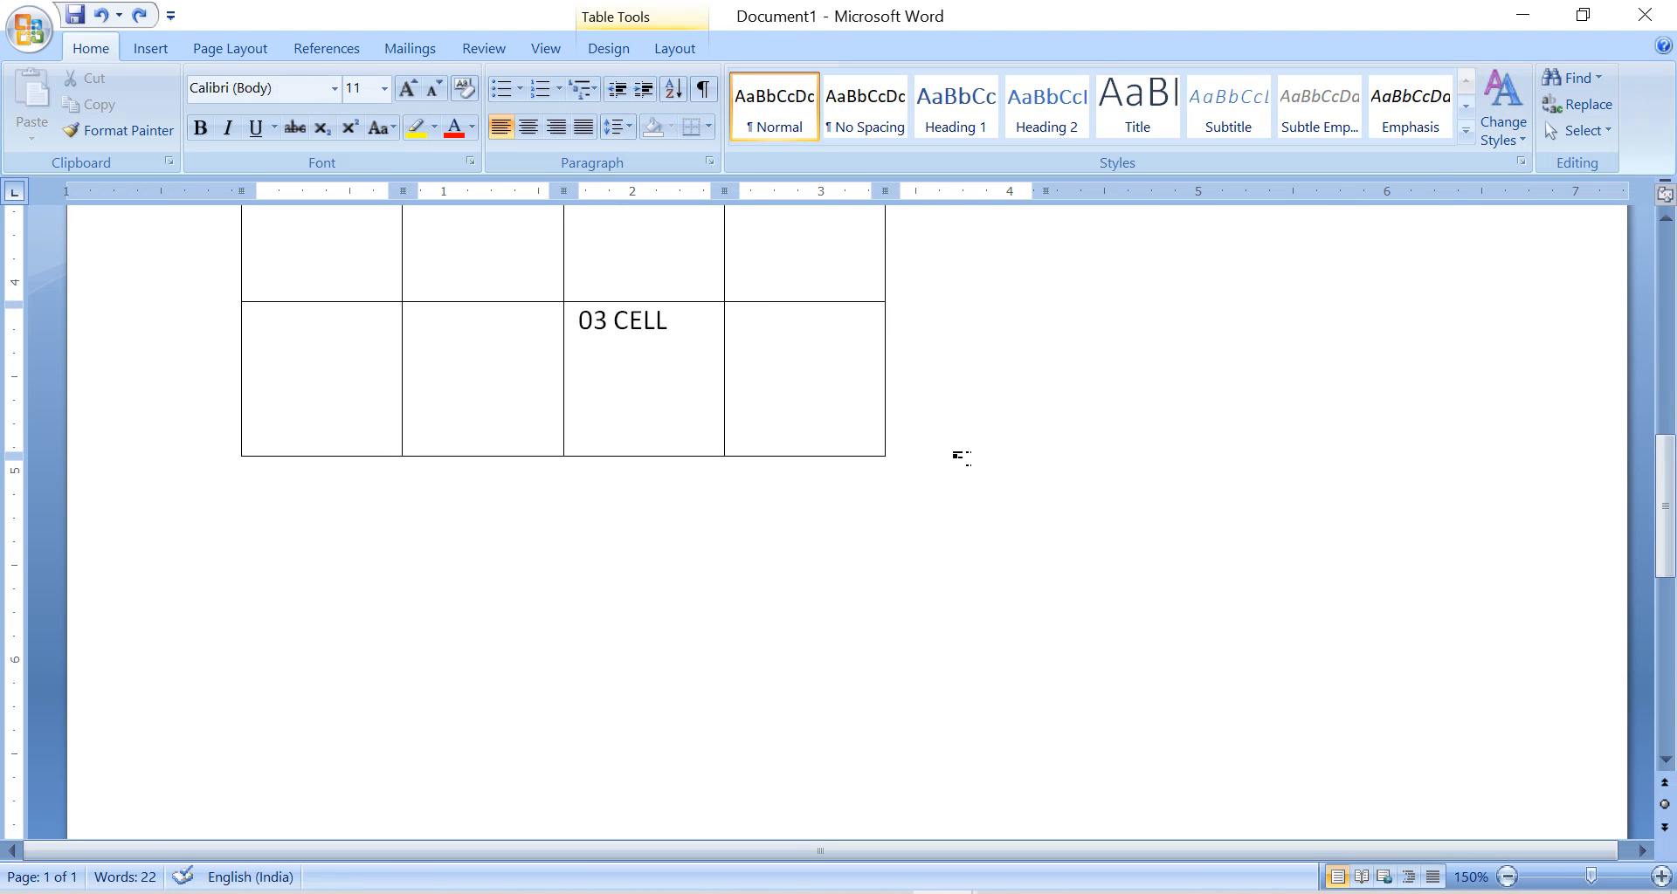
Return to Document1 and add the line DOCUMENT OF CHAPTER 5 below the table.
{"action": "double_click", "coordinate": [963, 458]}
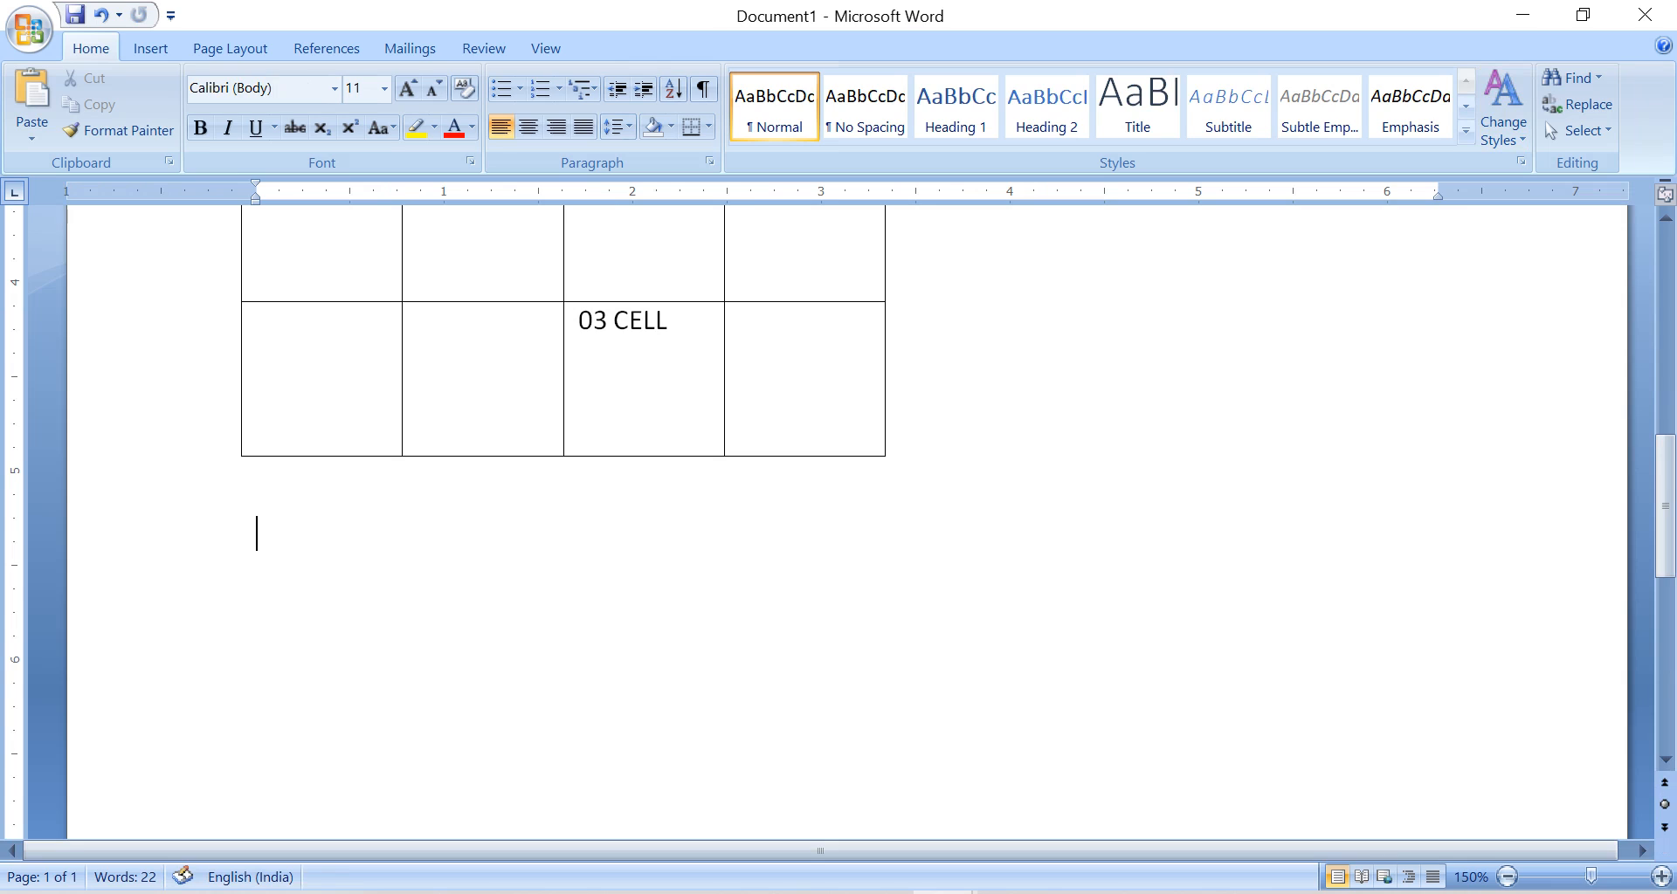
{"action": "type", "text": "D"}
{"action": "type", "text": "OC"}
{"action": "type", "text": "UMNET"}
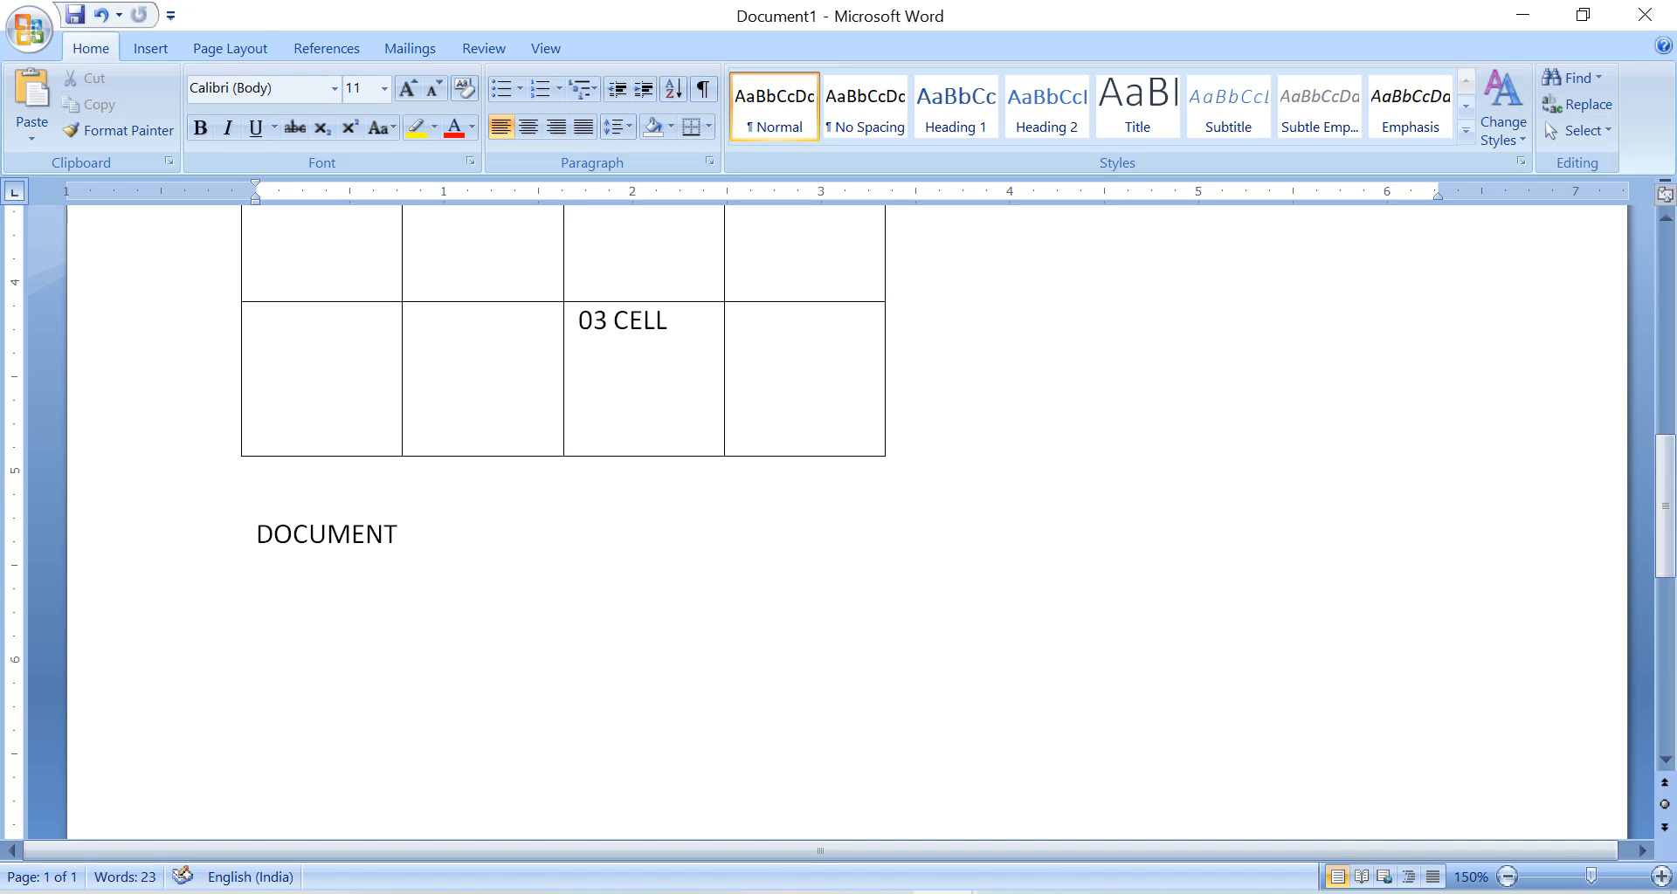
{"action": "type", "text": " OF CHAPTER"}
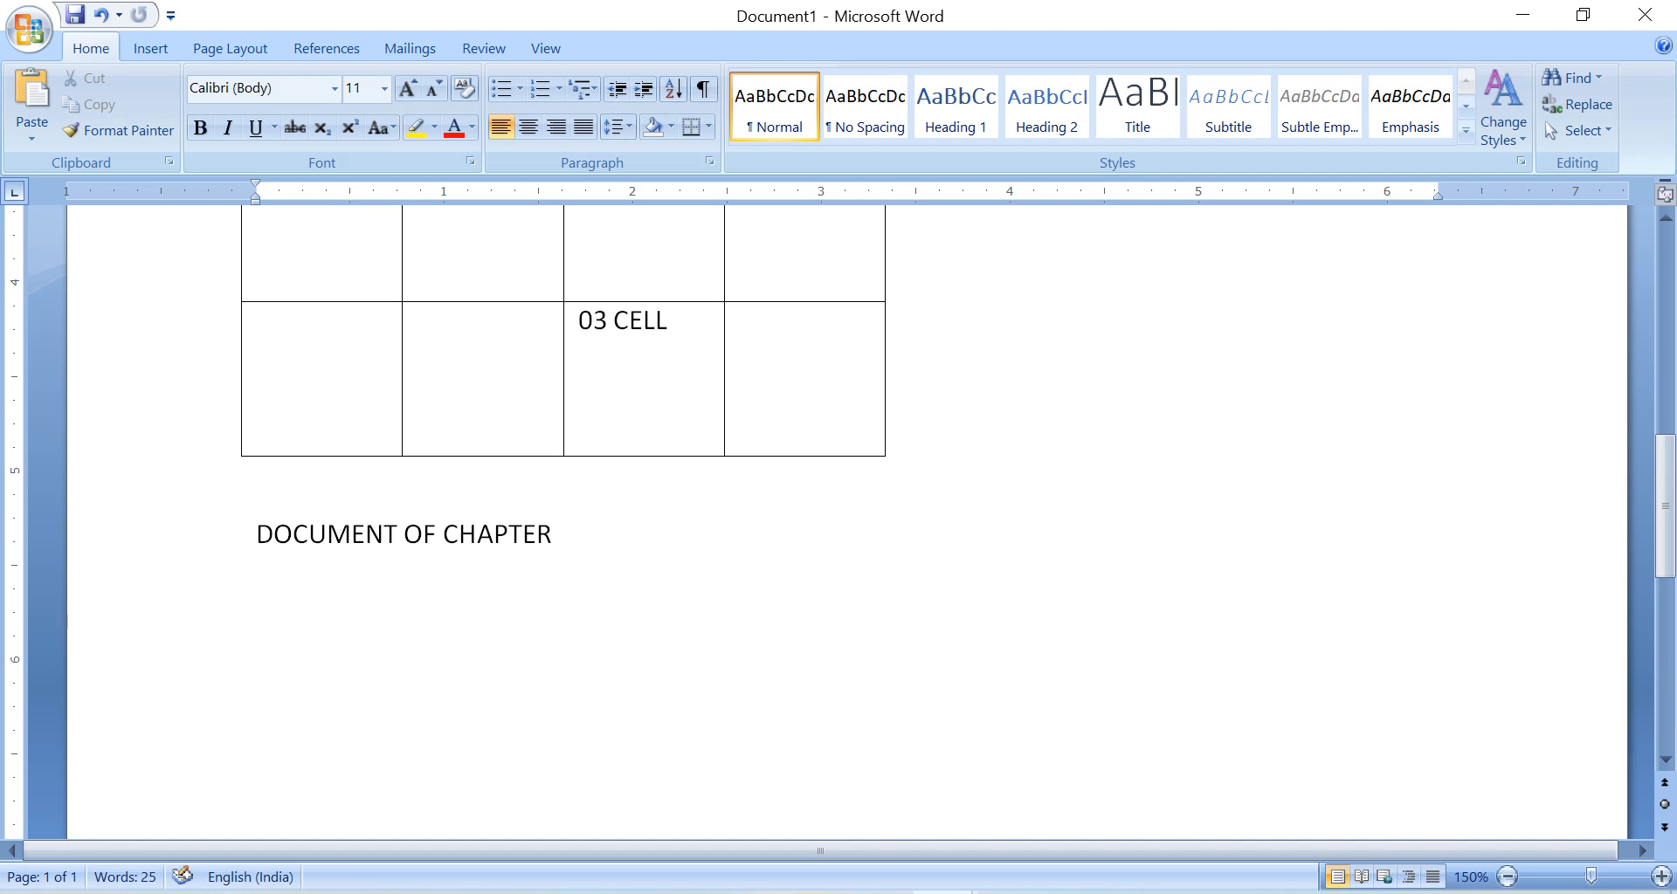
{"action": "type", "text": " 5"}
{"action": "left_click", "coordinate": [435, 597]}
Replace the whole DOCUMENT OF CHAPTER 5 line with the text MATHS SCIENCE SS.
{"action": "left_click", "coordinate": [259, 535]}
{"action": "left_click_drag", "start_coordinate": [258, 534], "coordinate": [569, 565]}
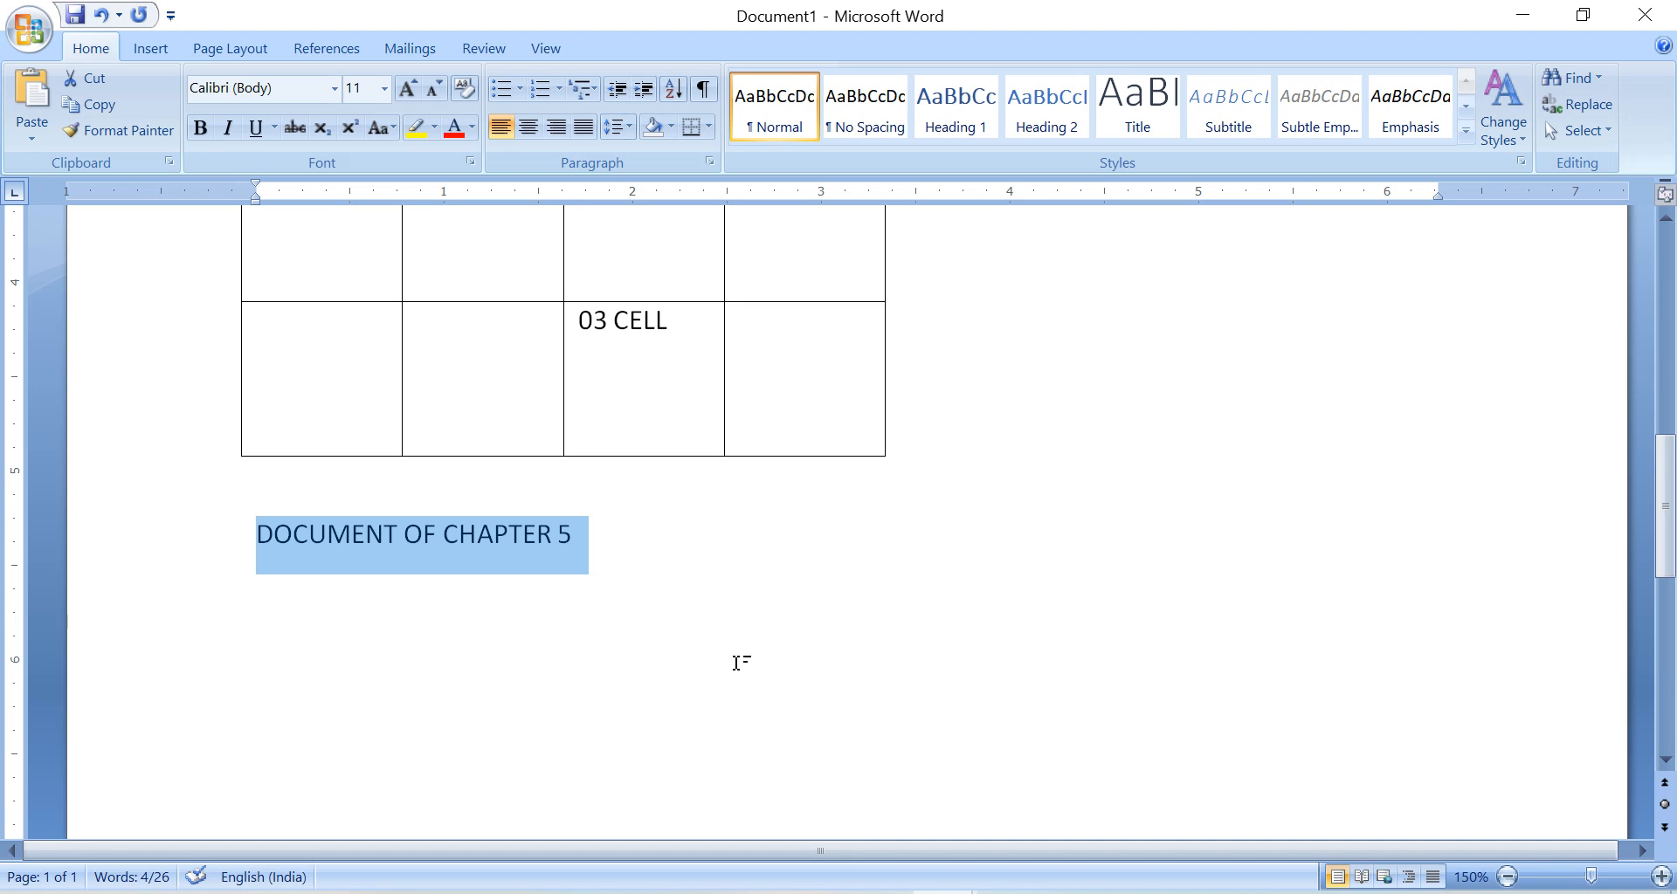
{"action": "type", "text": "MA"}
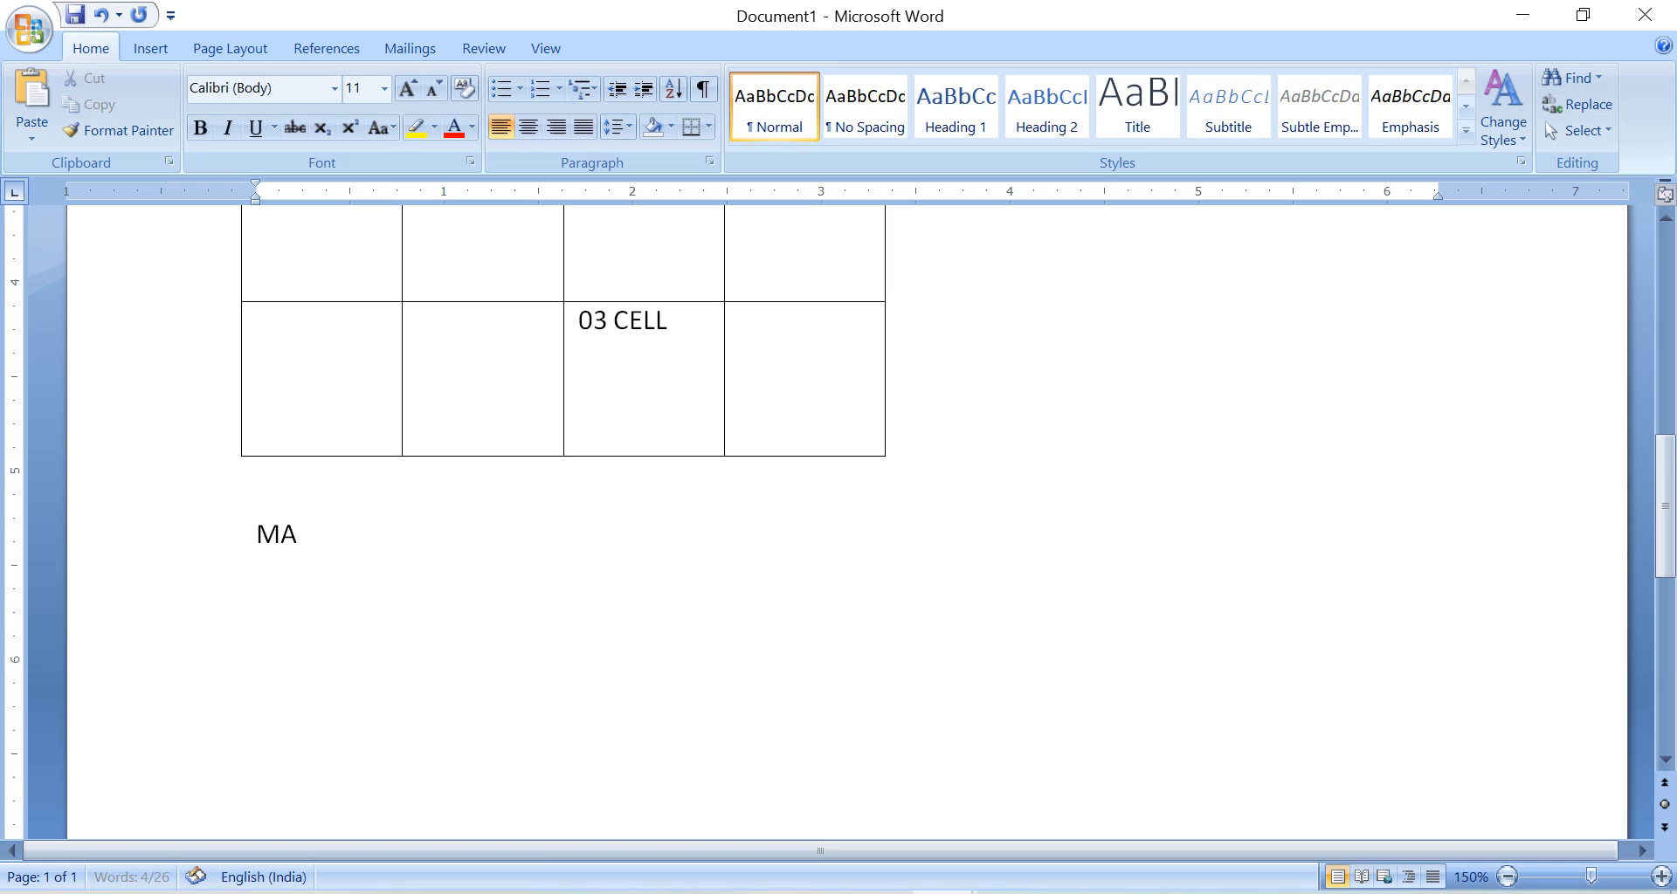
{"action": "type", "text": "THS SC"}
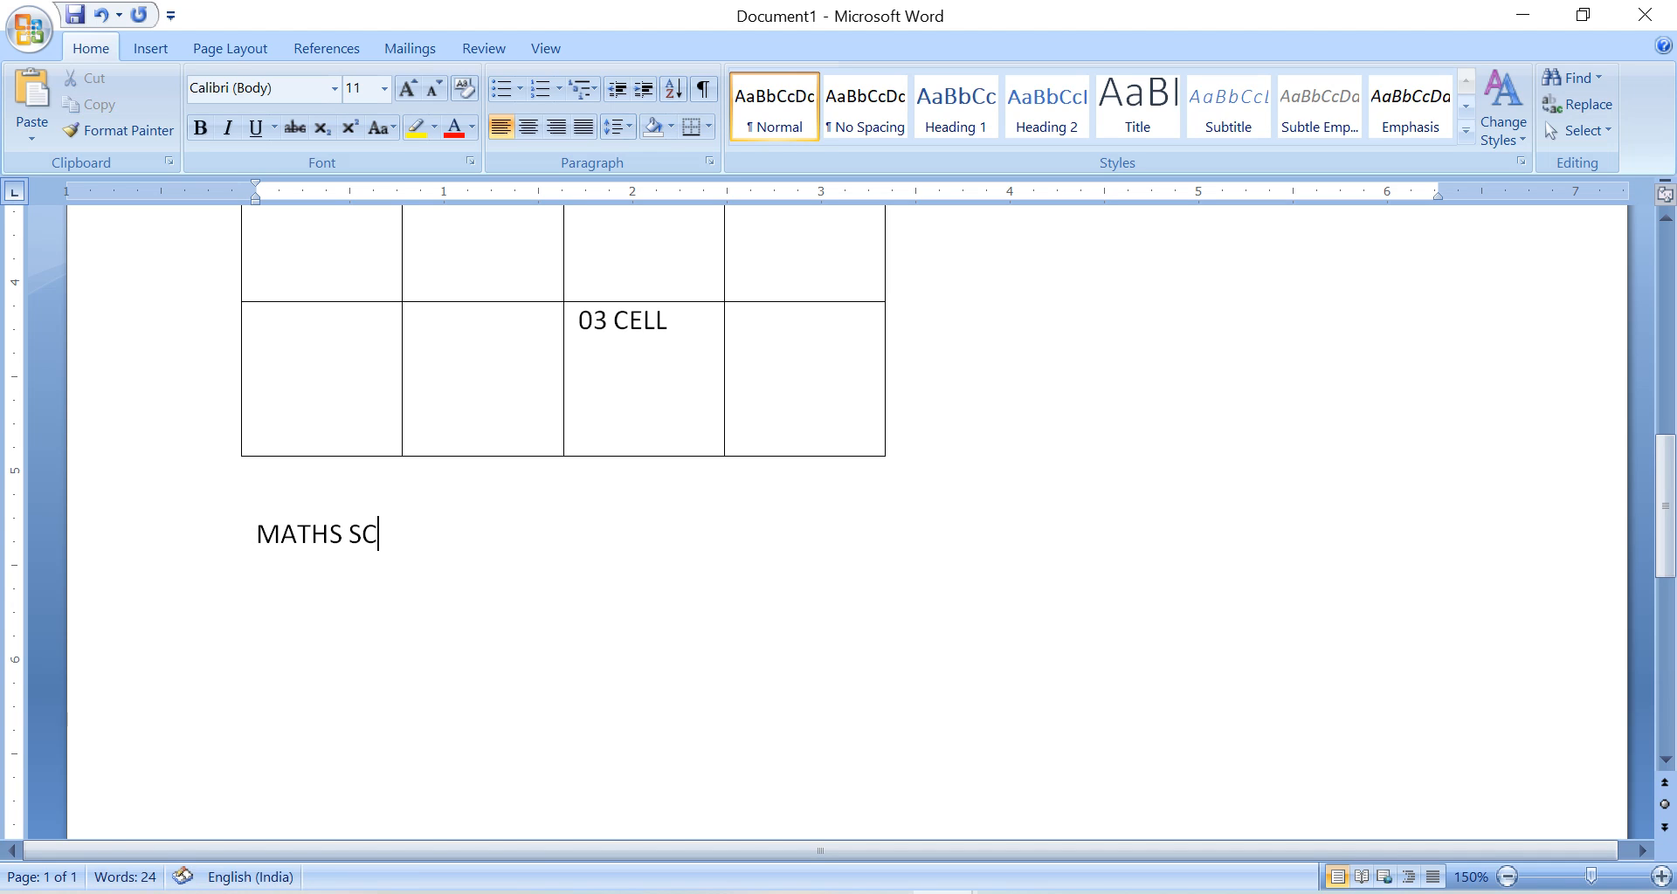
{"action": "type", "text": "IENCE SS"}
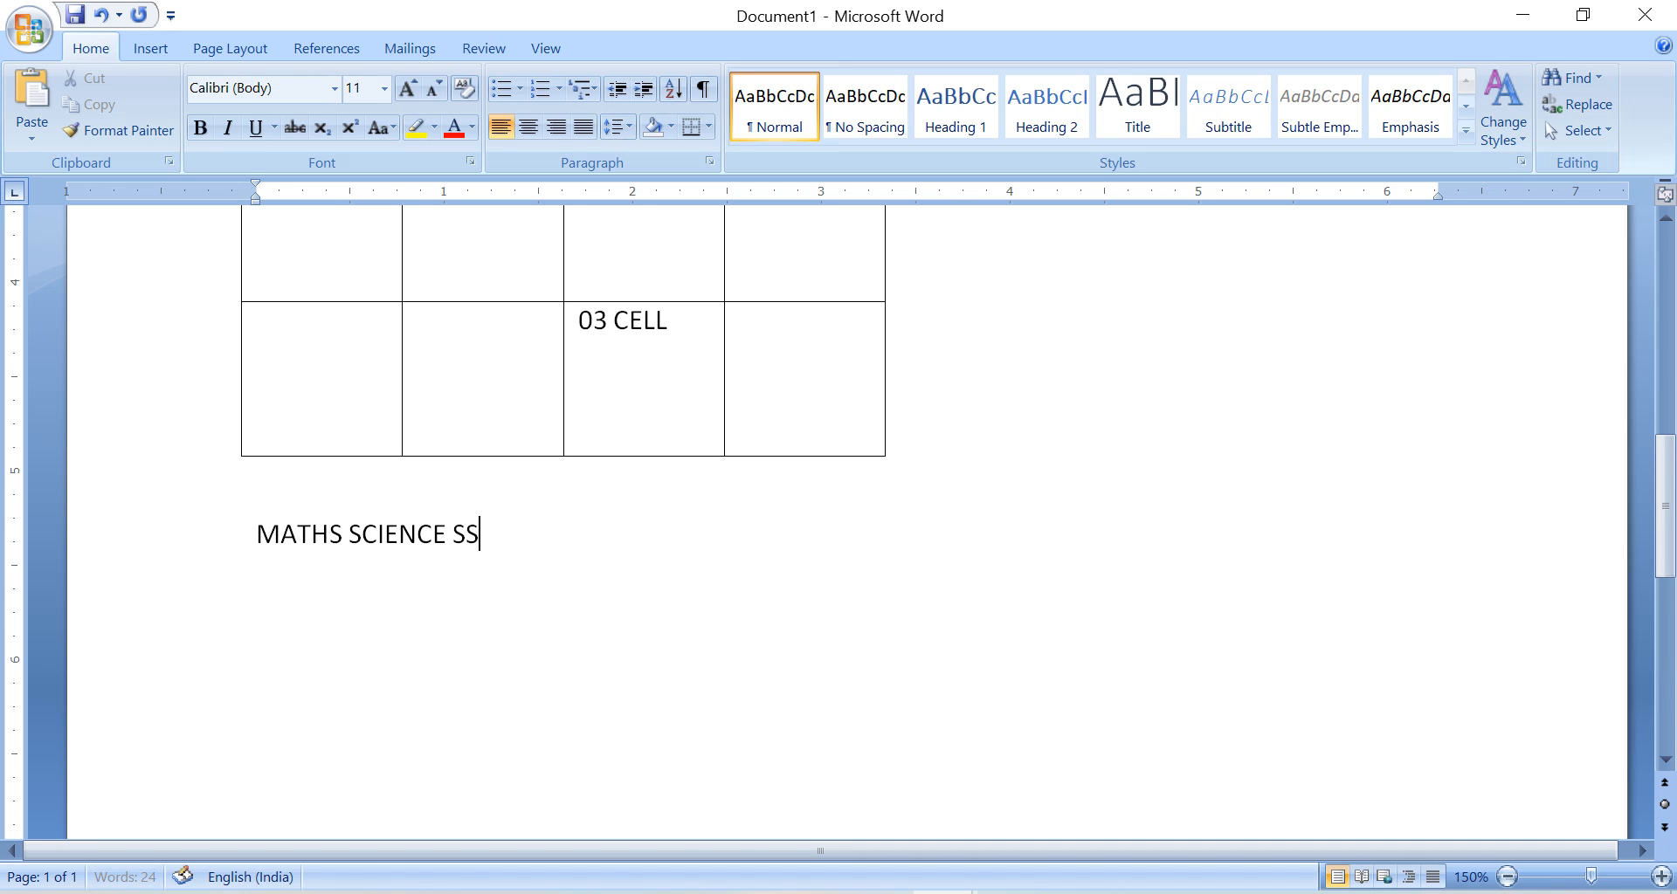
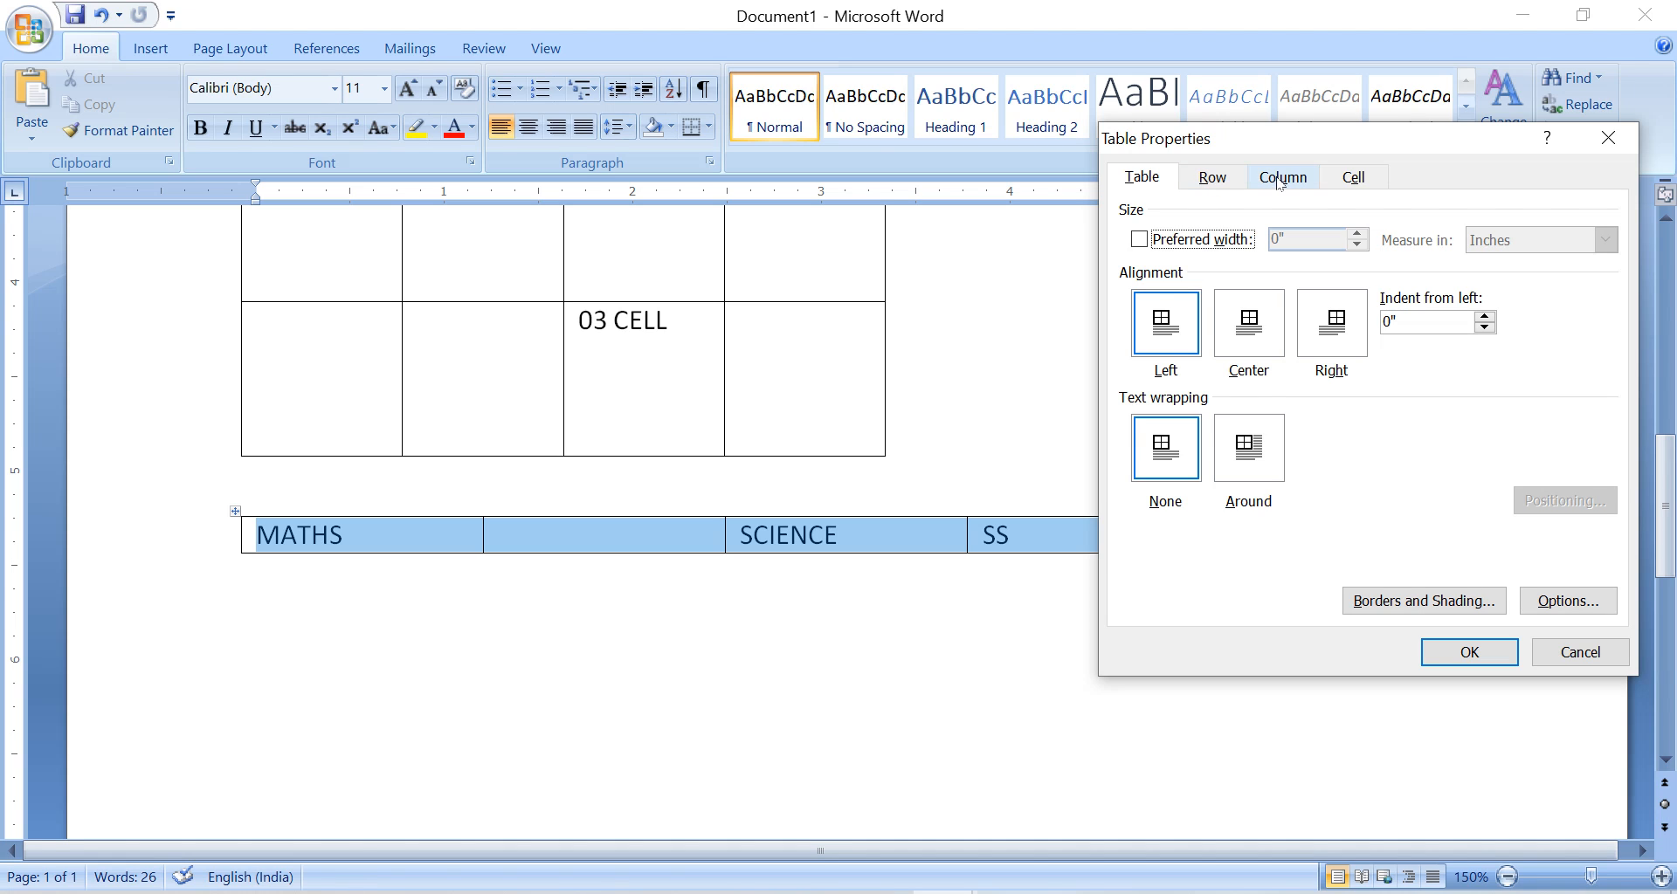
Set the MATHS–SCIENCE–SS table's preferred width to 0.4 inches and specify a row height of 0.4 inches.
{"action": "left_click", "coordinate": [1186, 240]}
{"action": "double_click", "coordinate": [1356, 233]}
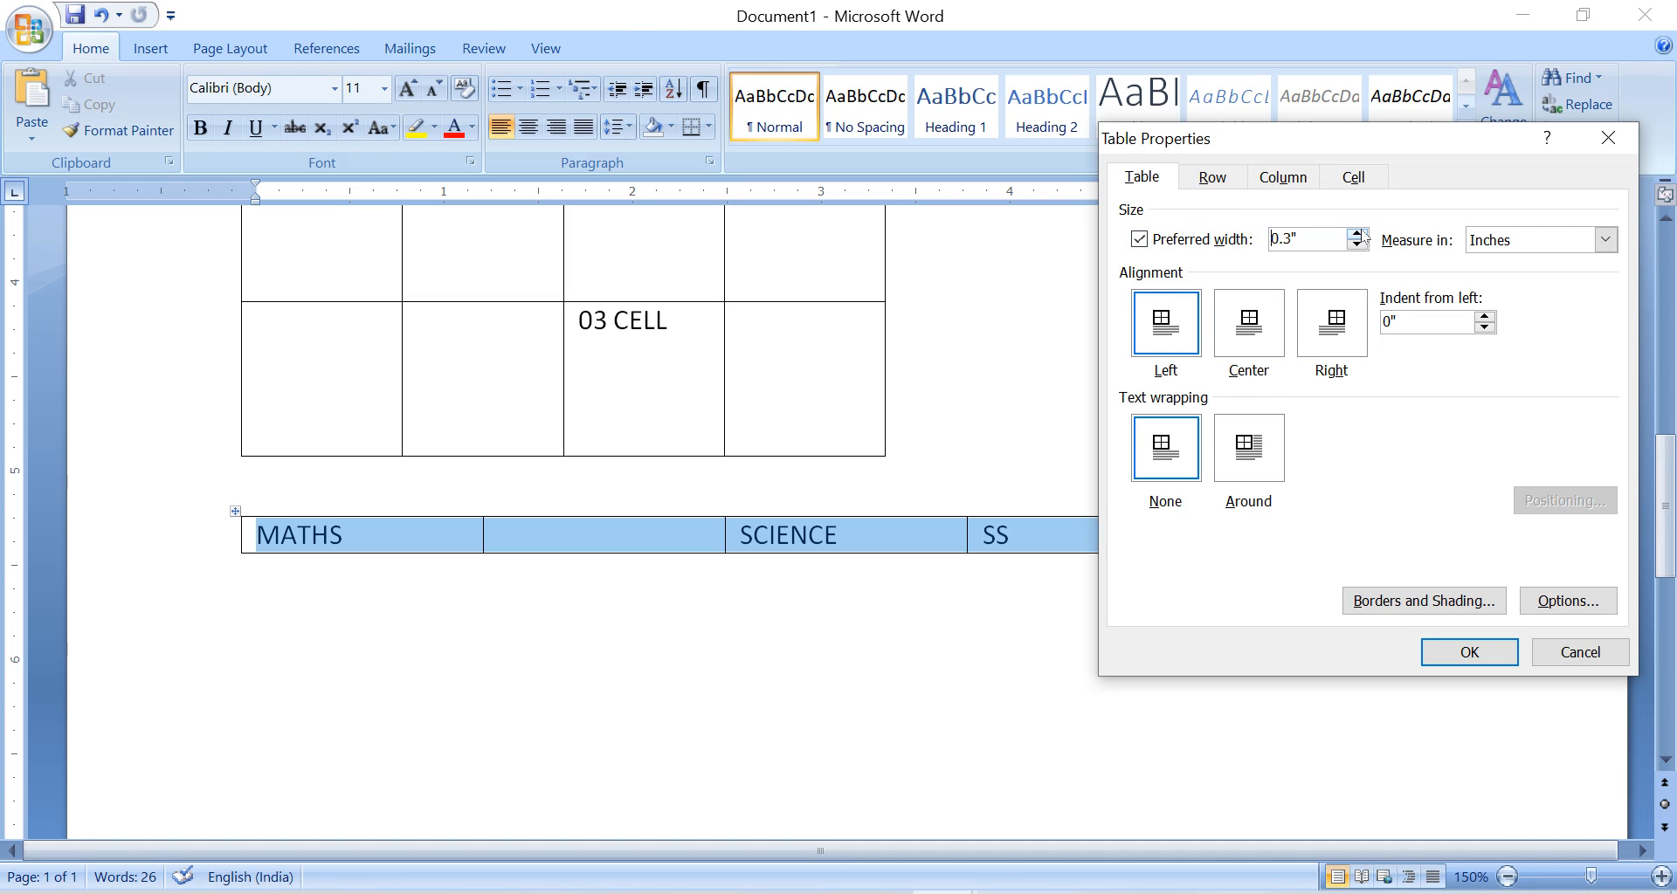
{"action": "left_click", "coordinate": [1356, 233]}
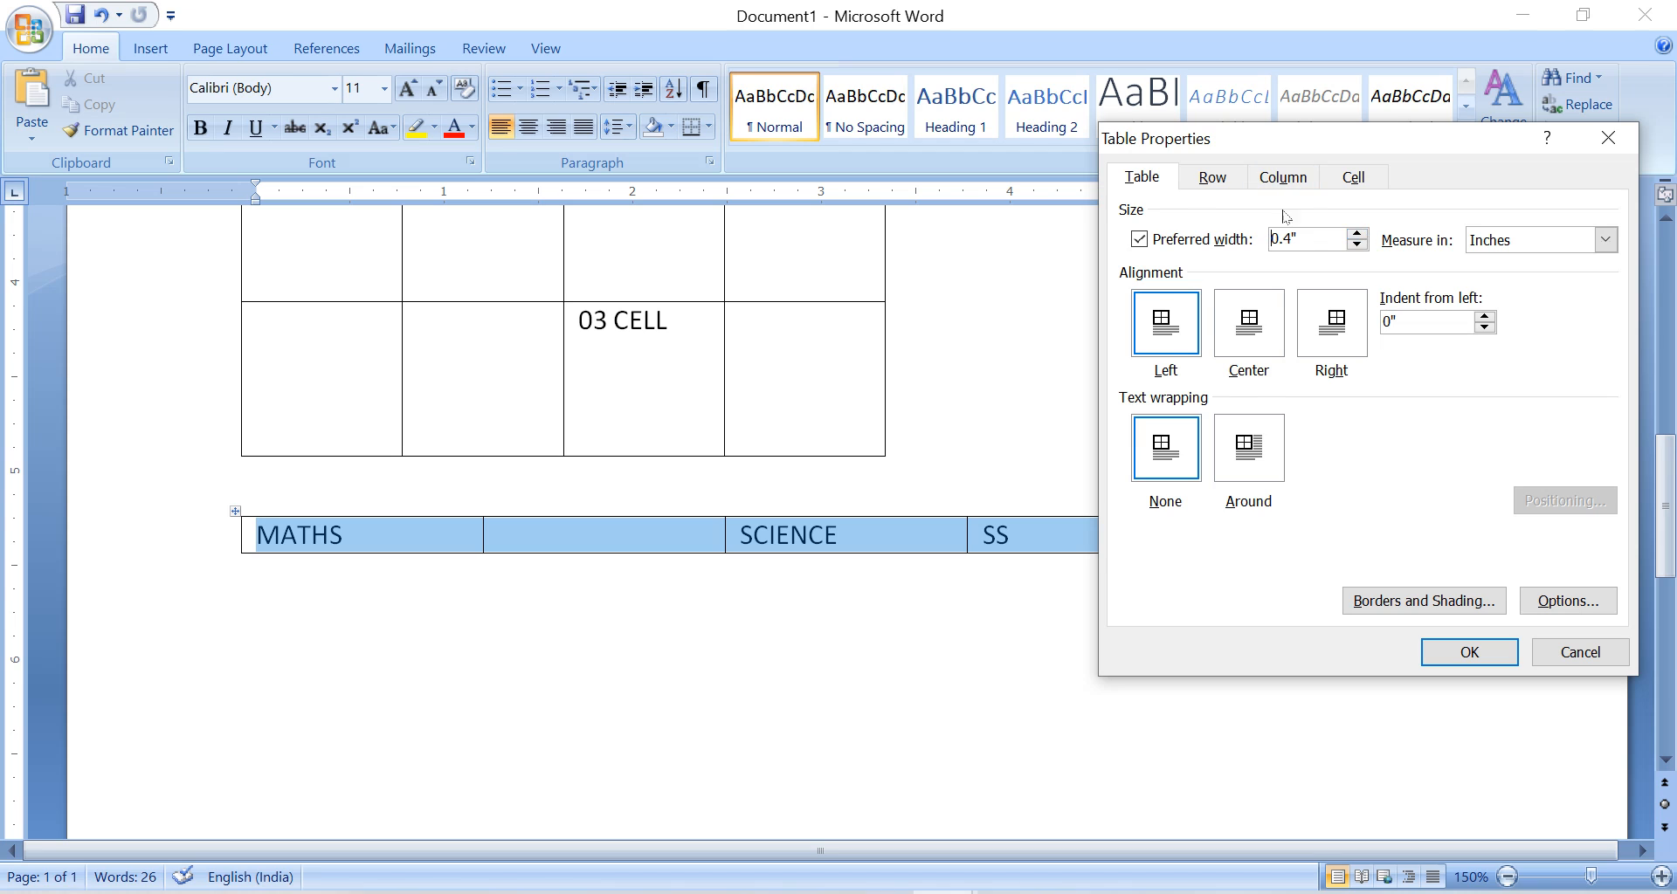
{"action": "left_click", "coordinate": [1236, 180]}
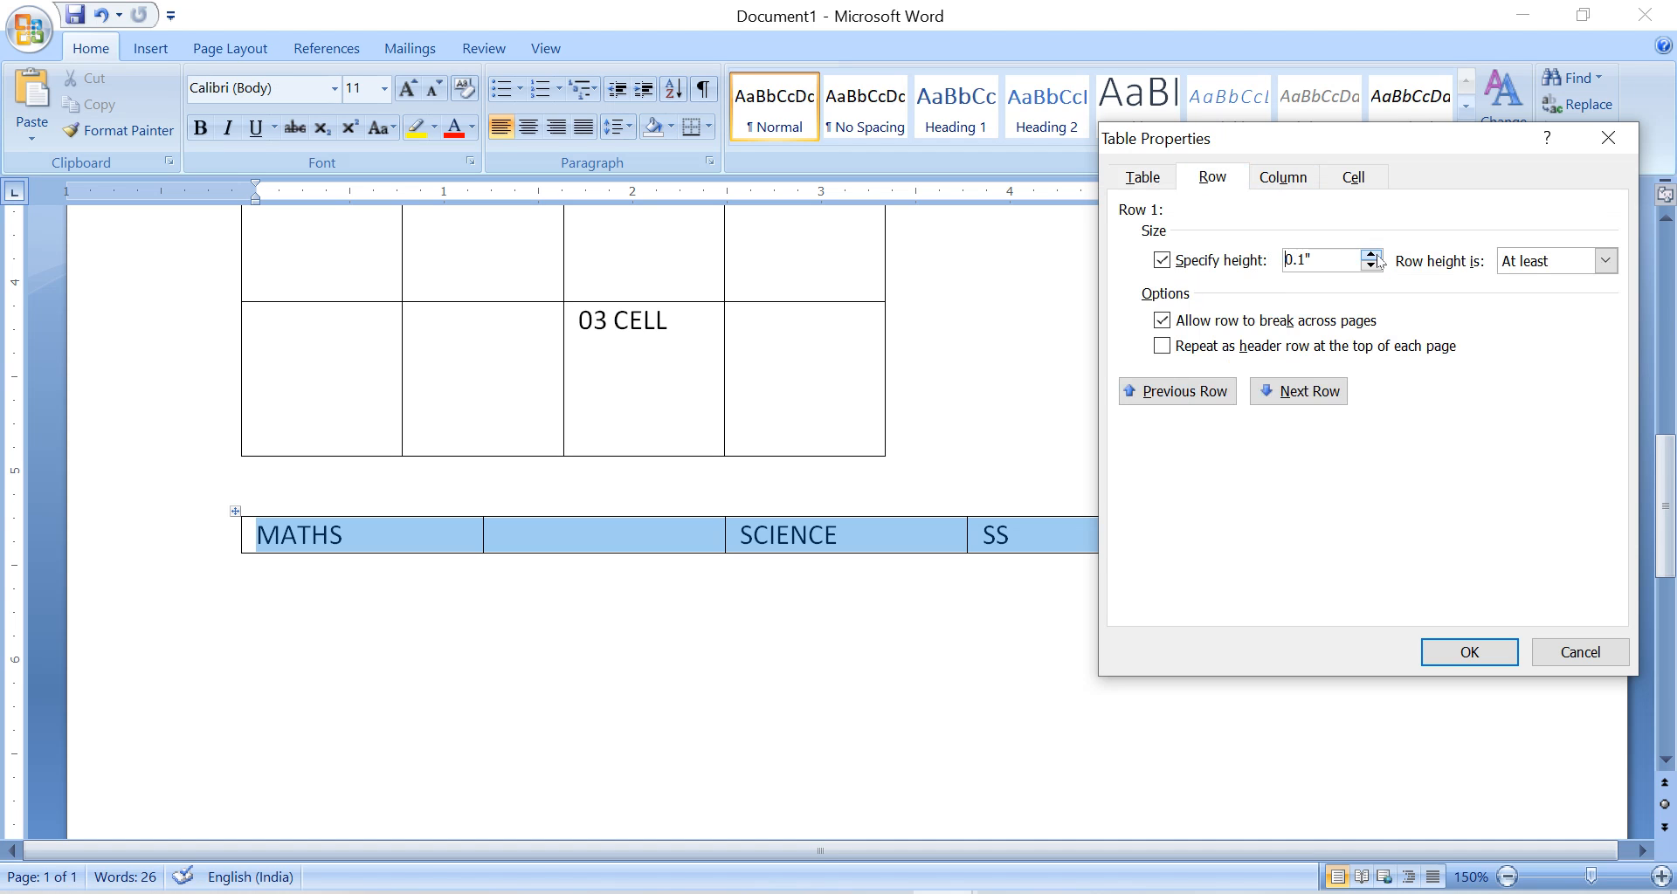
{"action": "left_click", "coordinate": [1370, 255]}
Align the cell contents of the MATHS table vertically to the bottom and apply the table properties.
{"action": "left_click", "coordinate": [1283, 177]}
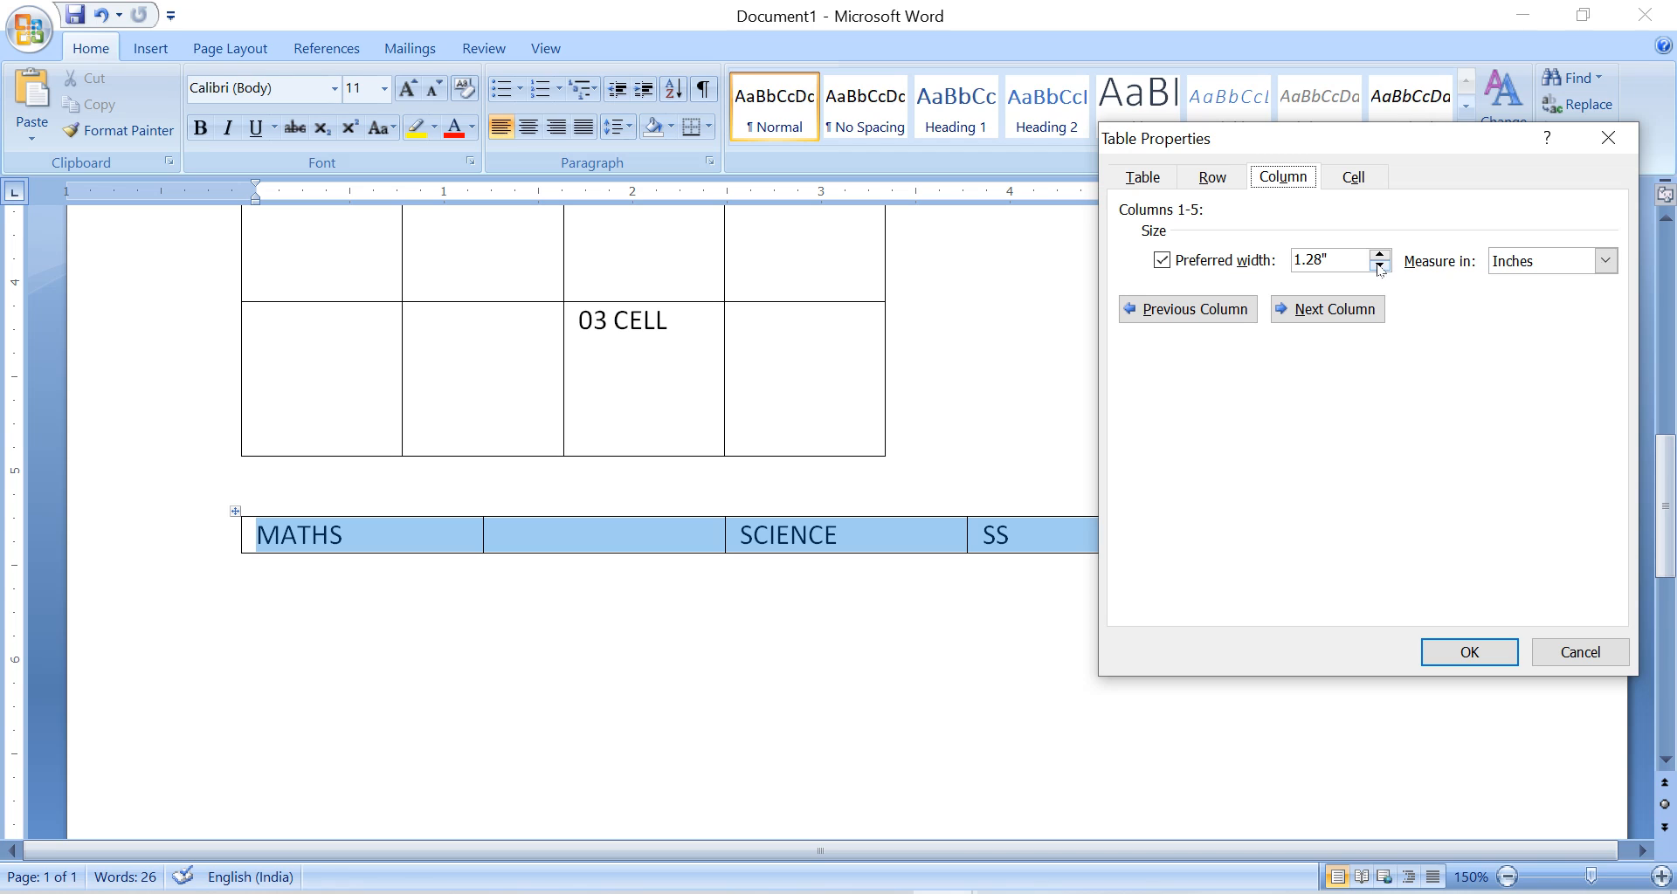
{"action": "left_click", "coordinate": [1366, 180]}
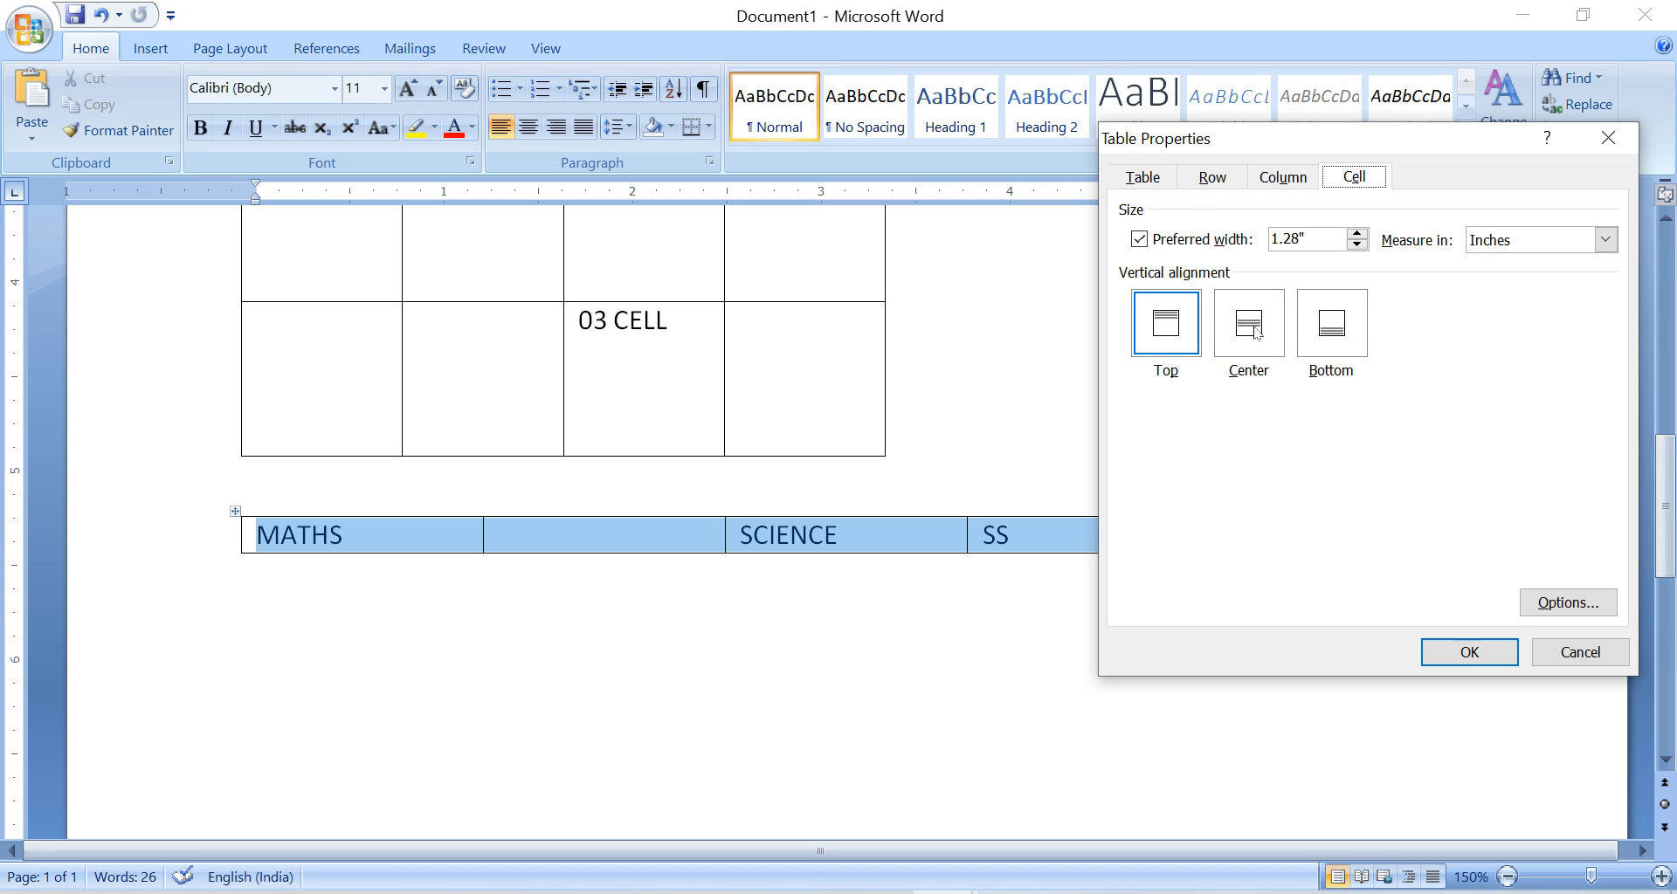
{"action": "left_click", "coordinate": [1332, 323]}
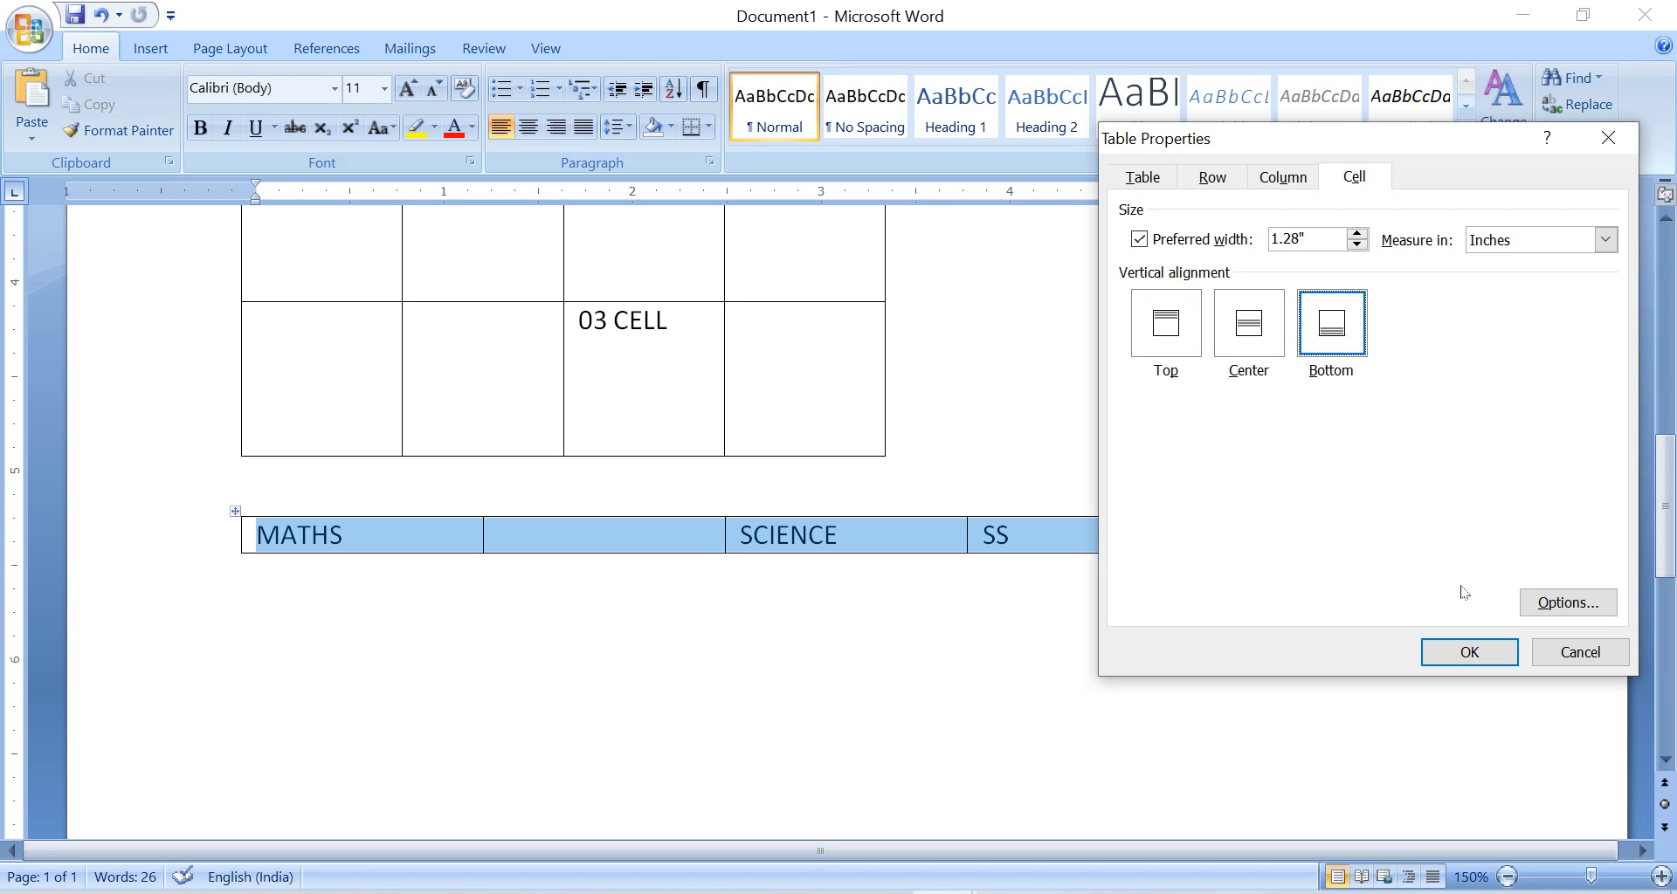
{"action": "left_click", "coordinate": [1470, 652]}
{"action": "left_click", "coordinate": [254, 611]}
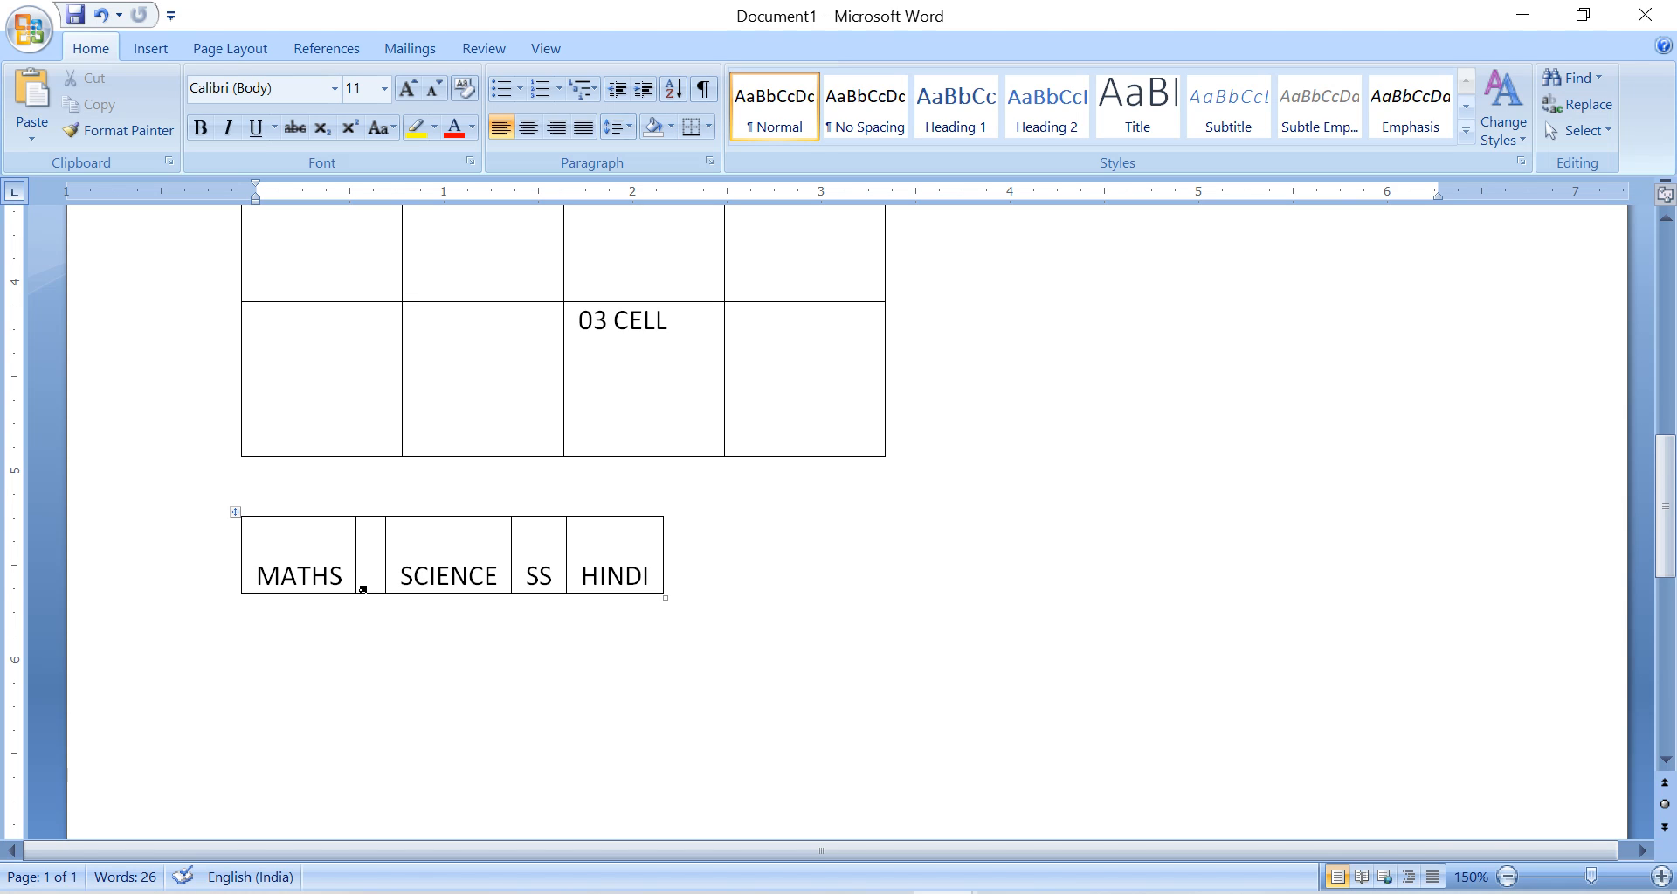
Set the preferred width of the MATHS table to 0.8 inches.
{"action": "right_click", "coordinate": [235, 513]}
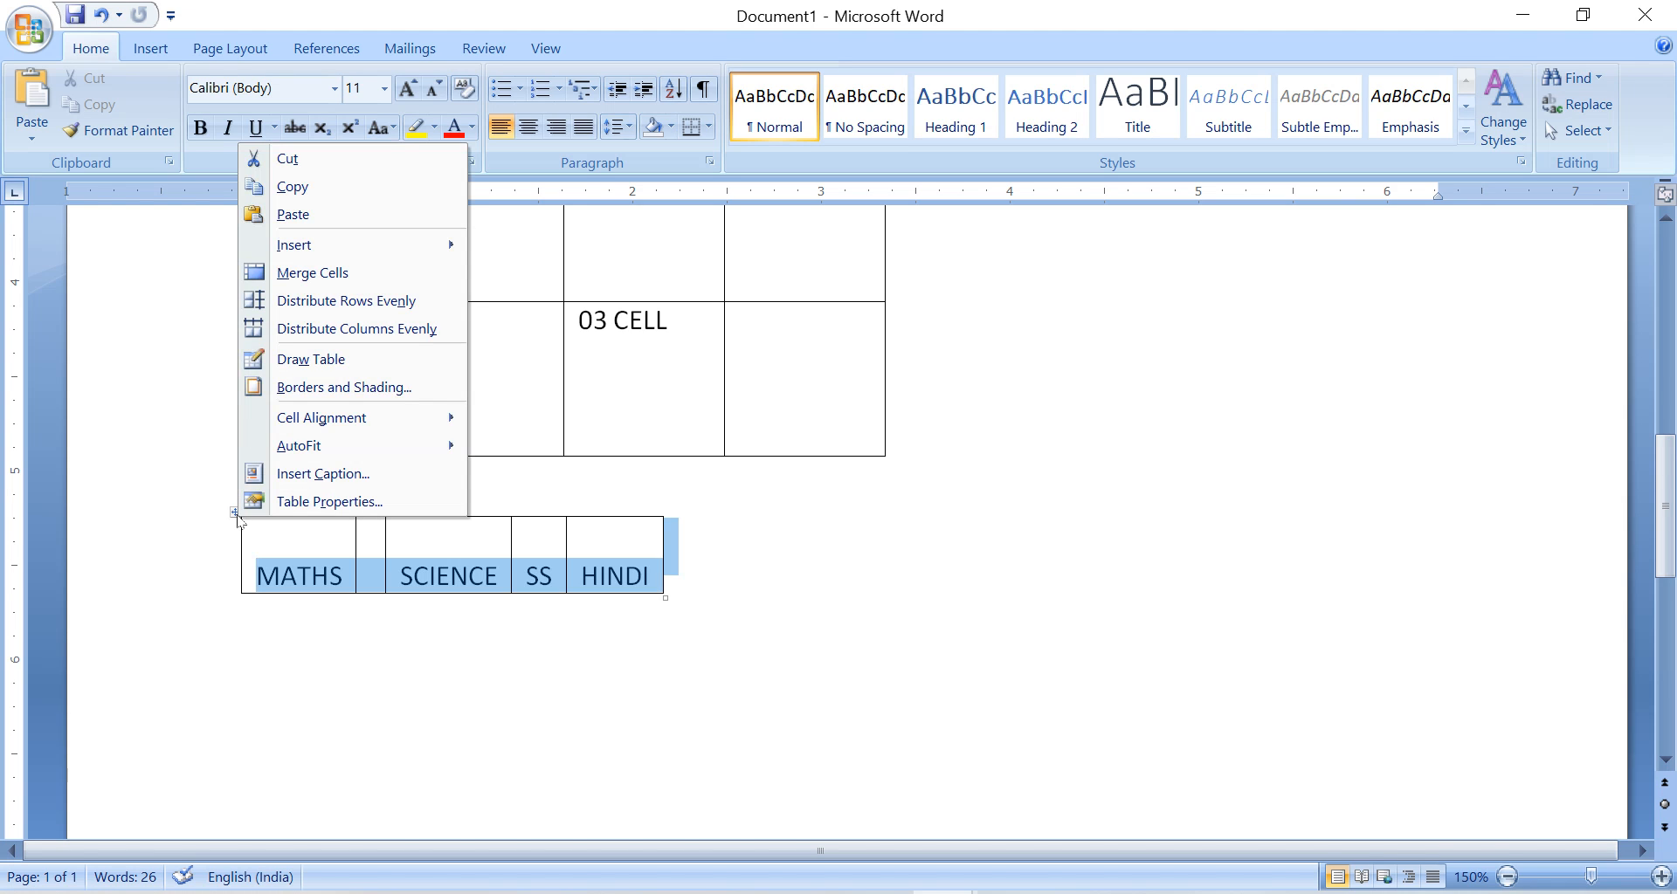
{"action": "left_click", "coordinate": [329, 502]}
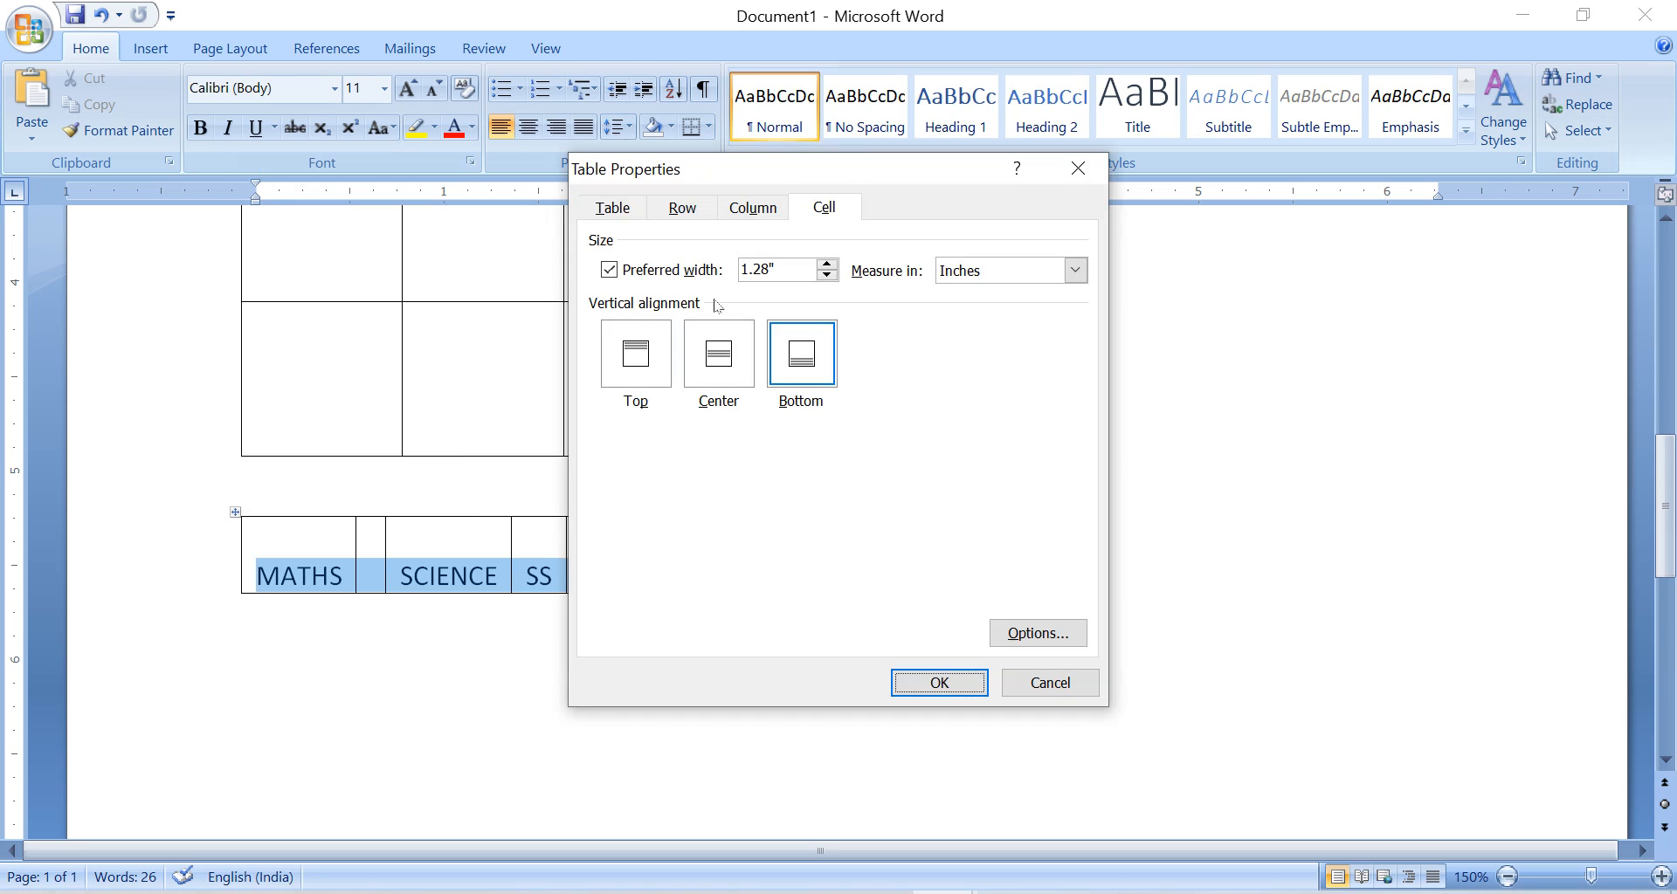
{"action": "left_click", "coordinate": [635, 207]}
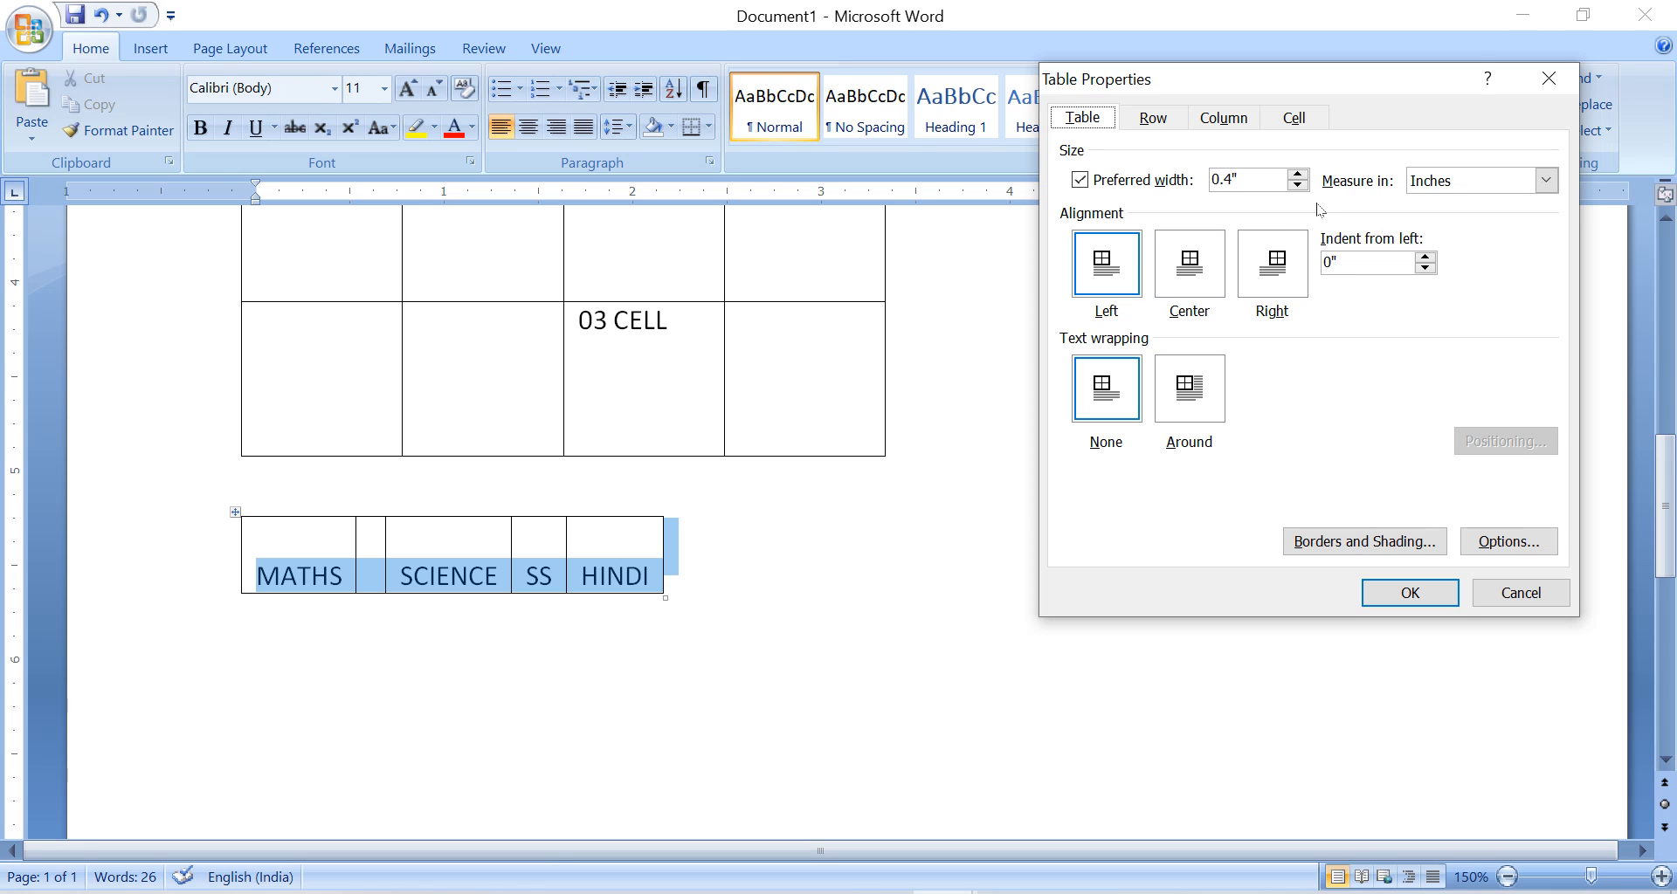
{"action": "left_click", "coordinate": [1298, 174]}
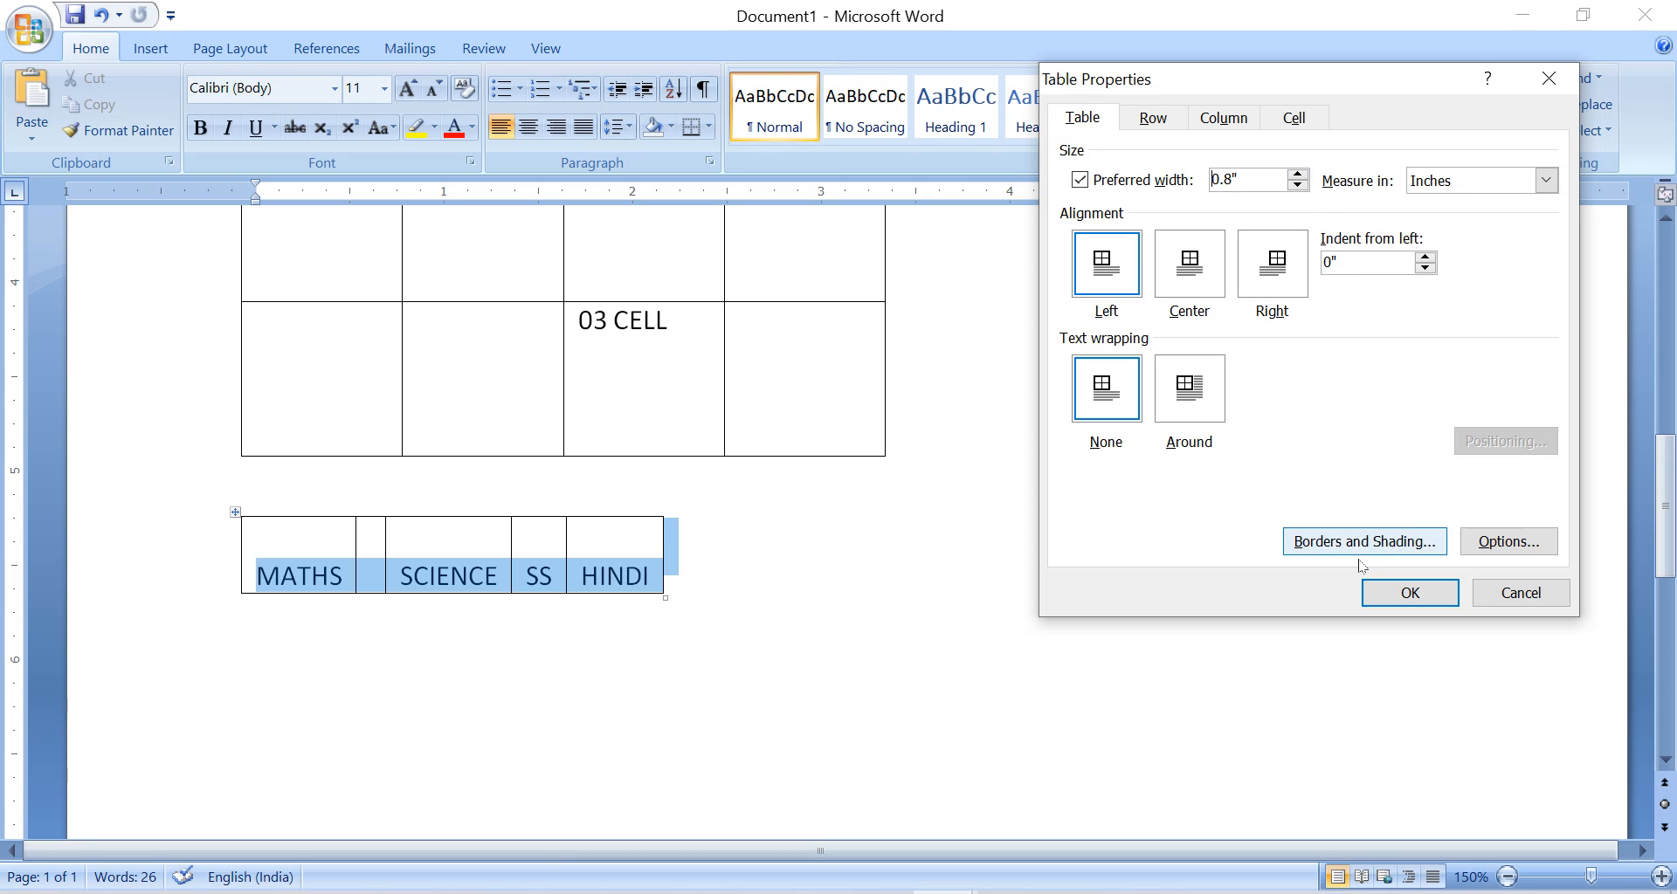
{"action": "left_click", "coordinate": [438, 577]}
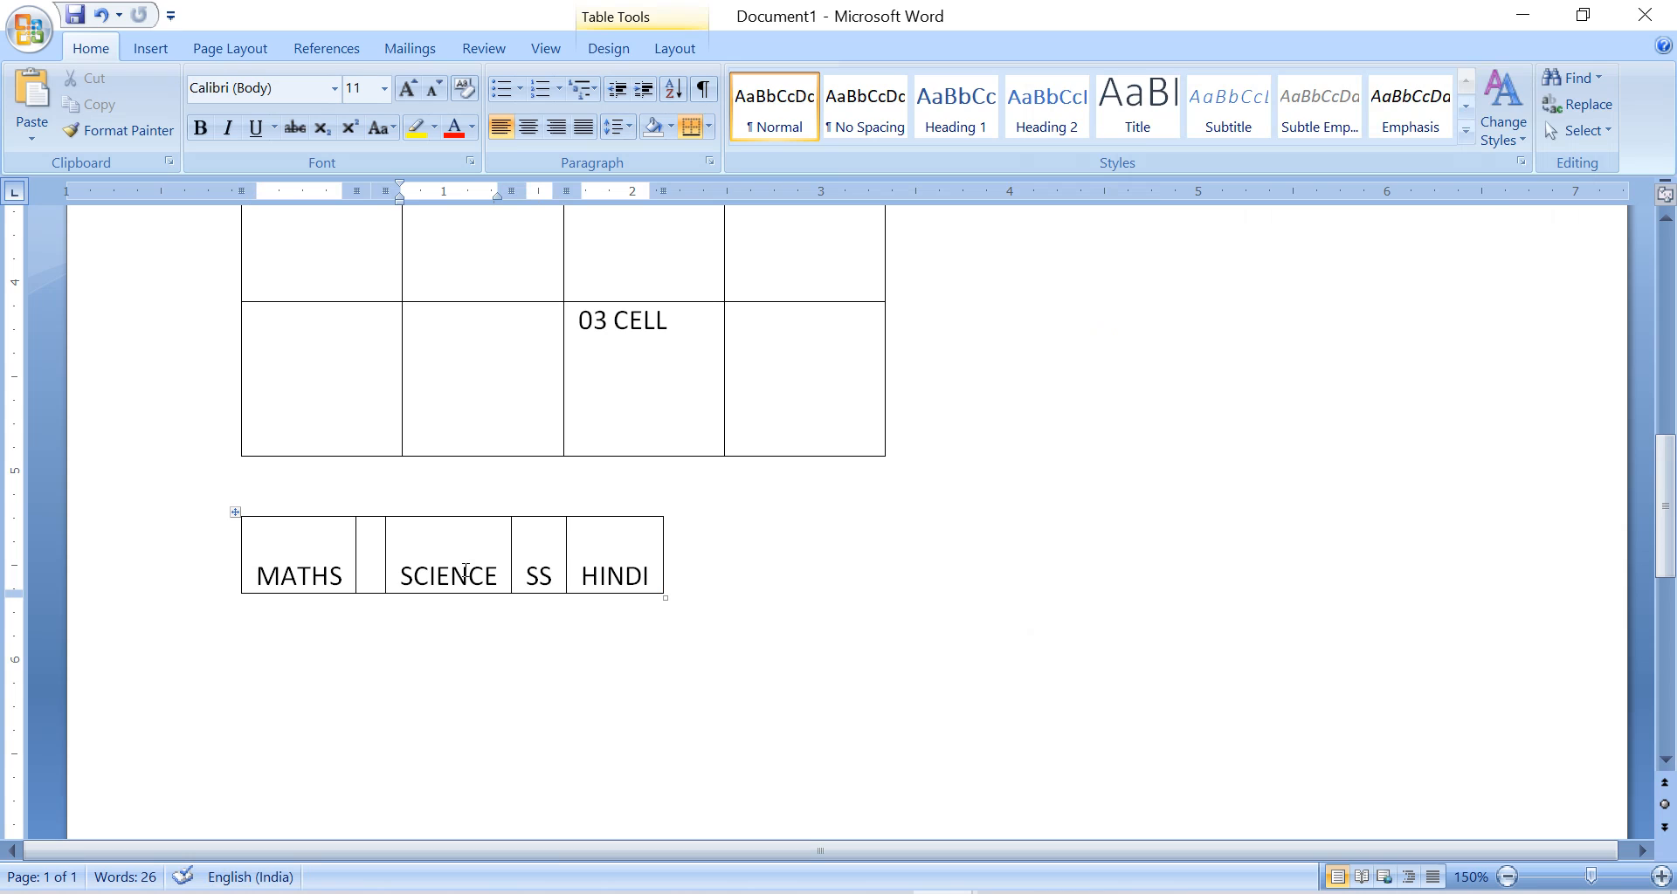
Increase the MATHS table's row height and set its preferred width to 1.5 inches.
{"action": "right_click", "coordinate": [236, 513]}
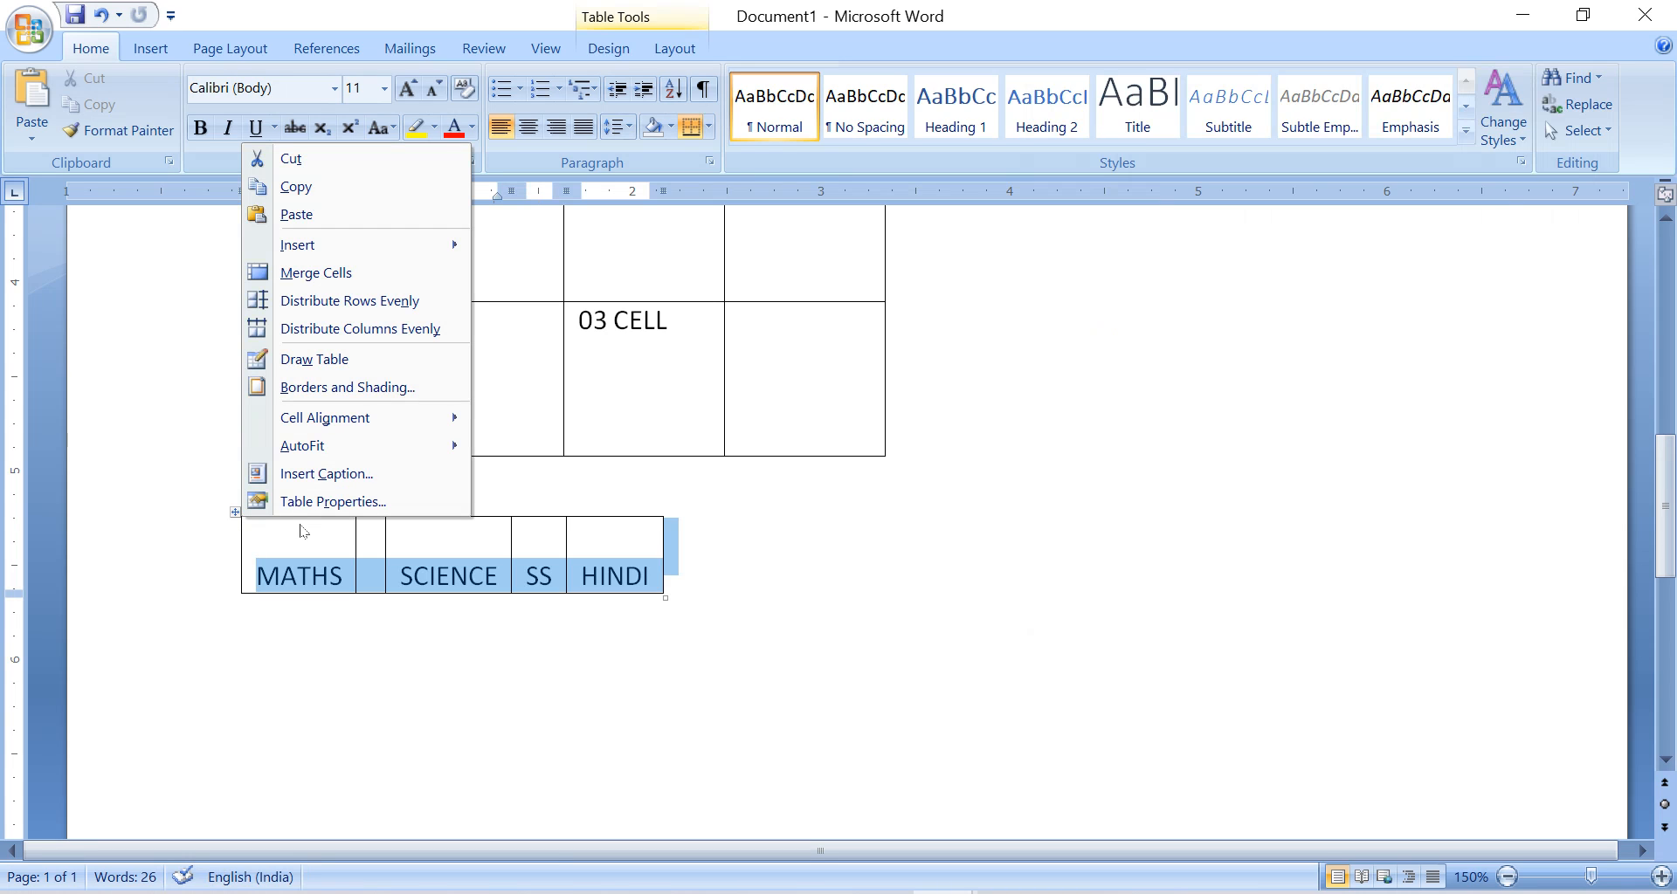
{"action": "left_click", "coordinate": [333, 501]}
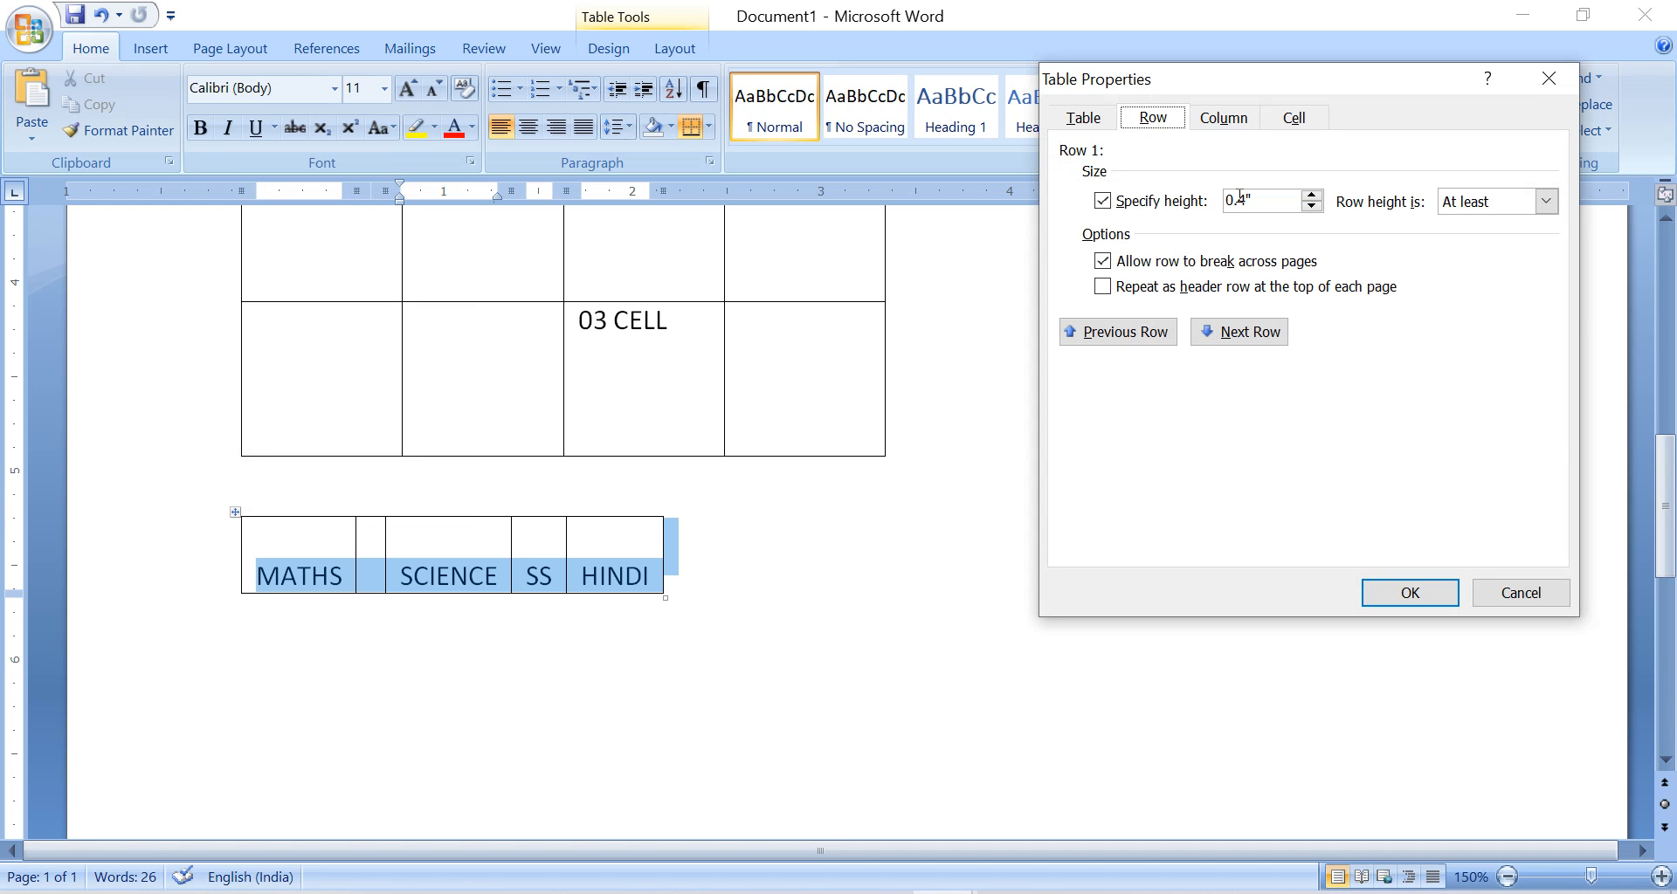
{"action": "left_click", "coordinate": [1311, 195]}
{"action": "left_click", "coordinate": [1311, 194]}
{"action": "left_click", "coordinate": [1311, 195]}
{"action": "left_click", "coordinate": [1082, 115]}
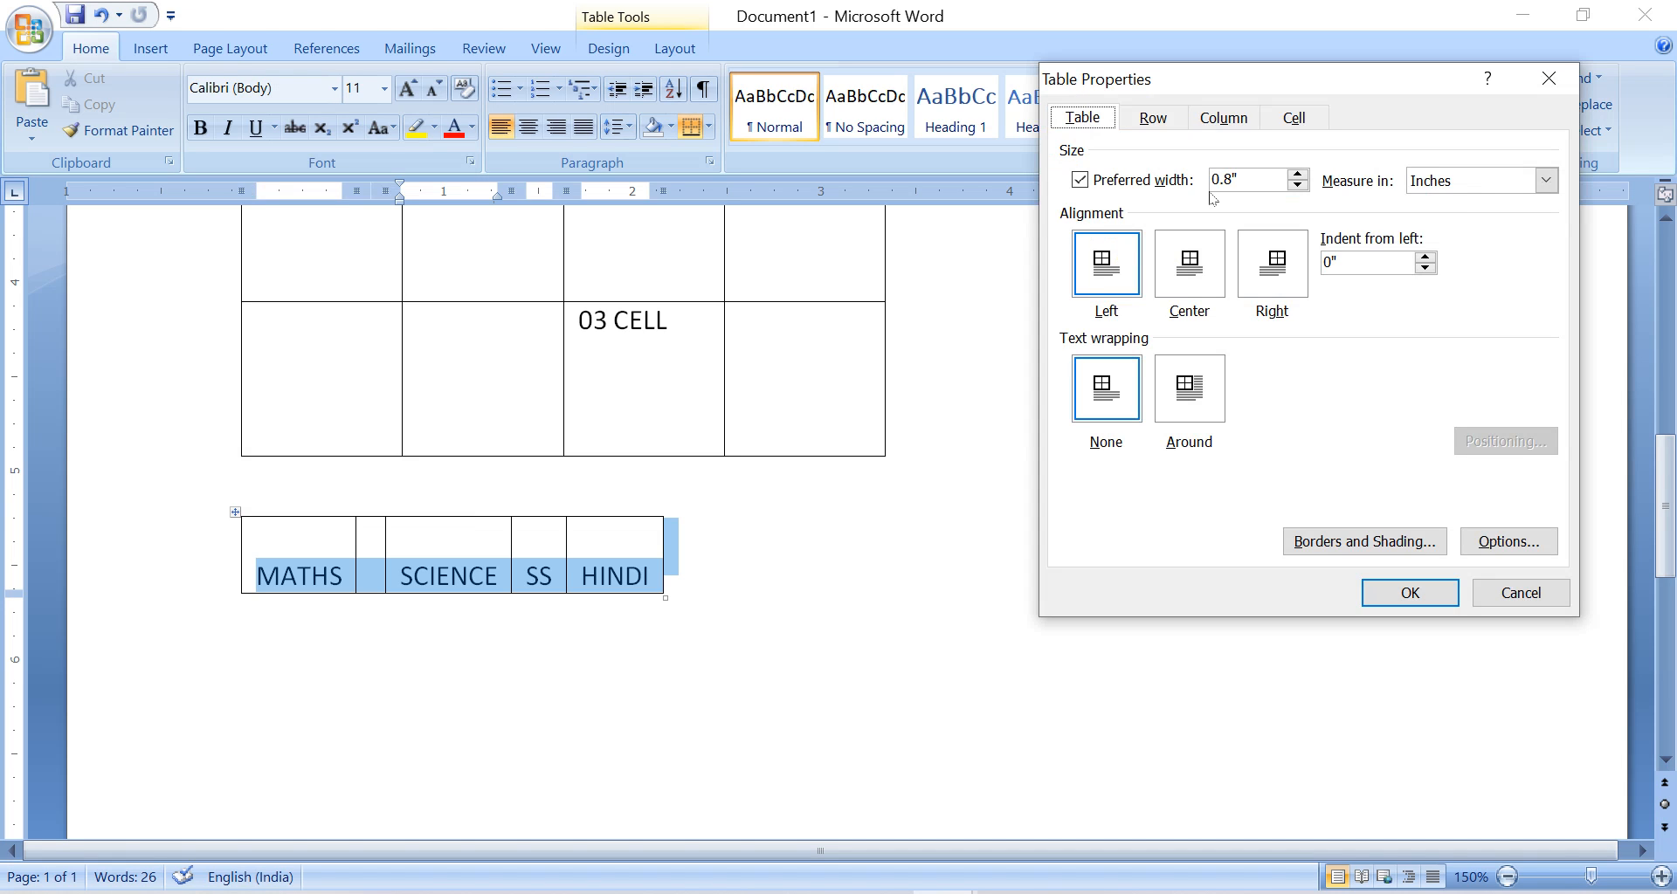
{"action": "left_click", "coordinate": [1166, 181]}
{"action": "left_click", "coordinate": [1166, 181]}
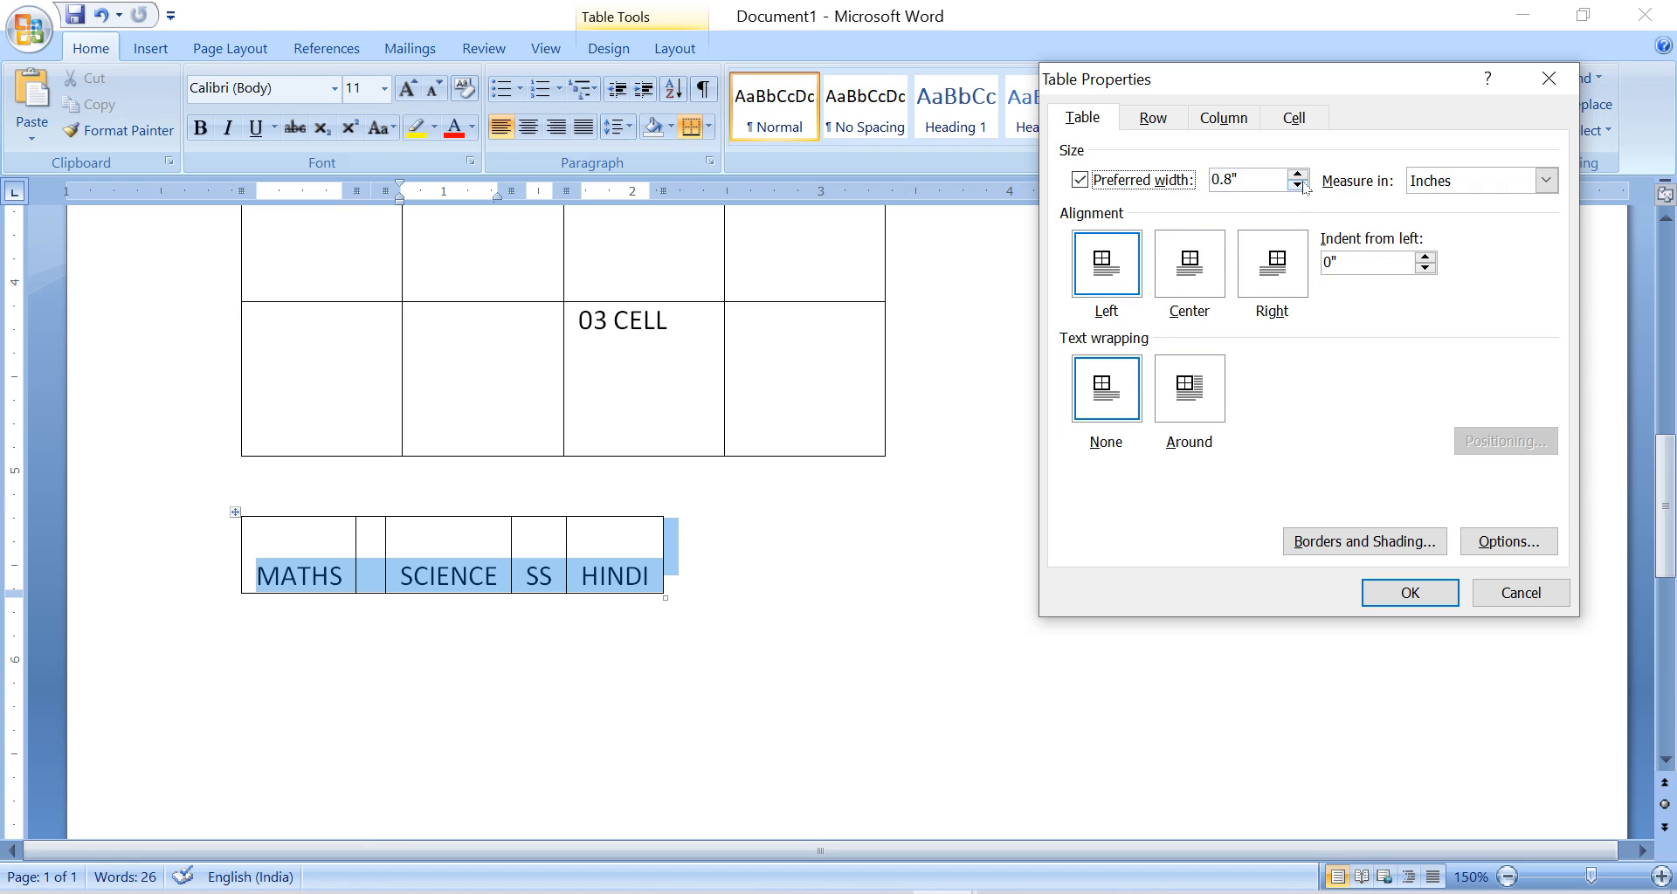
{"action": "left_click", "coordinate": [1302, 177]}
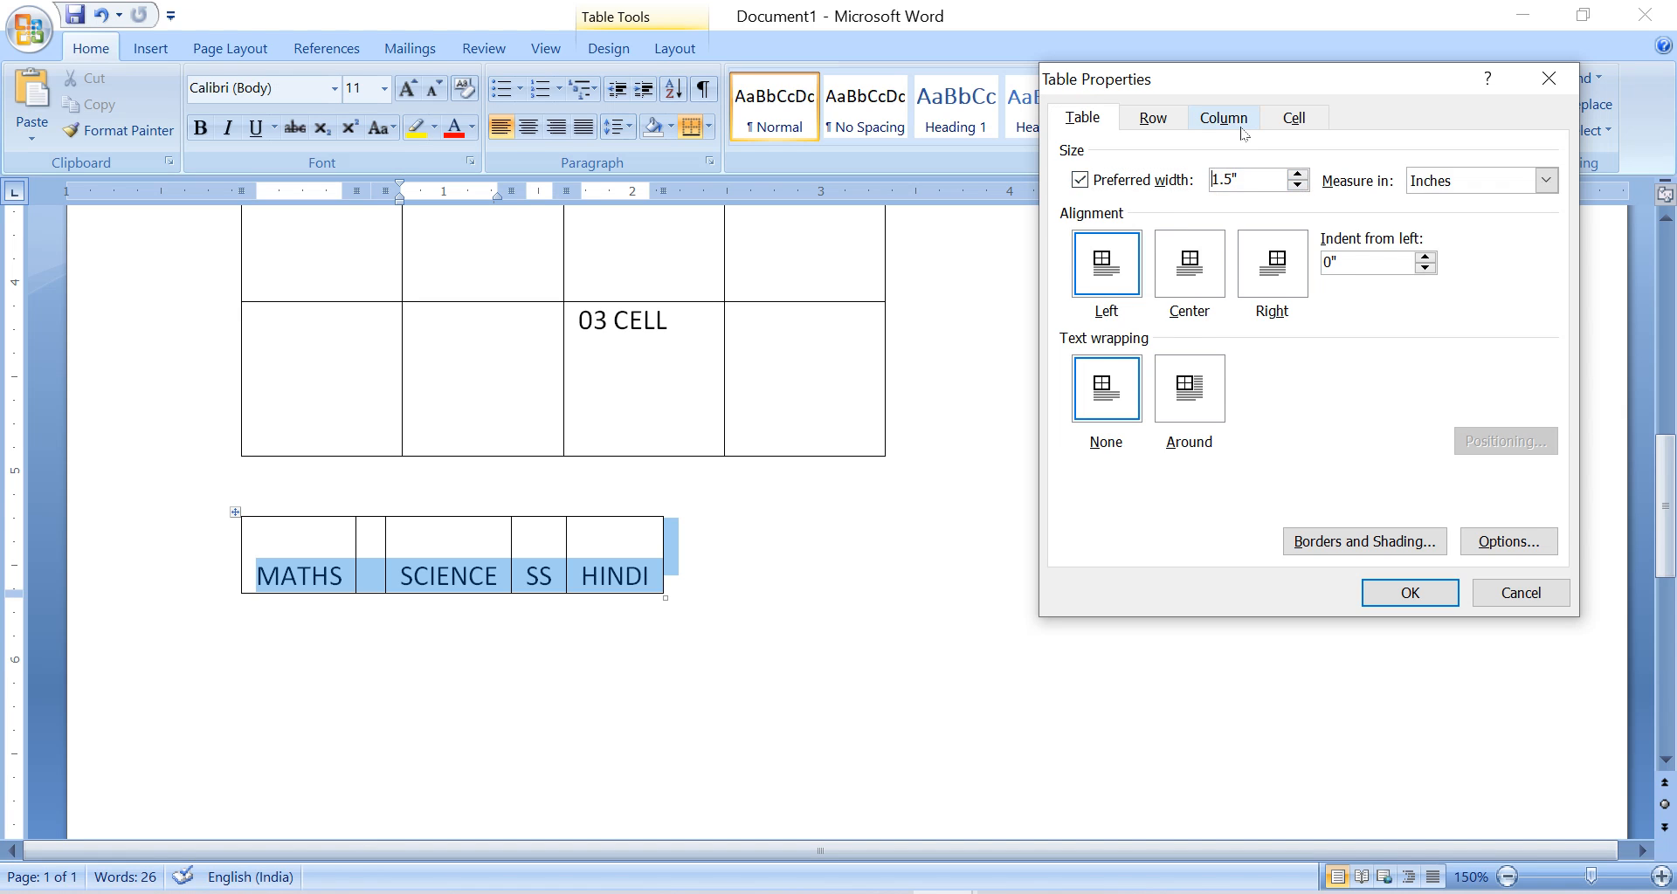
{"action": "key", "text": "Return"}
Widen the whole MATHS table to about 3.9 inches by resizing it freehand from its corner.
{"action": "left_click", "coordinate": [860, 635]}
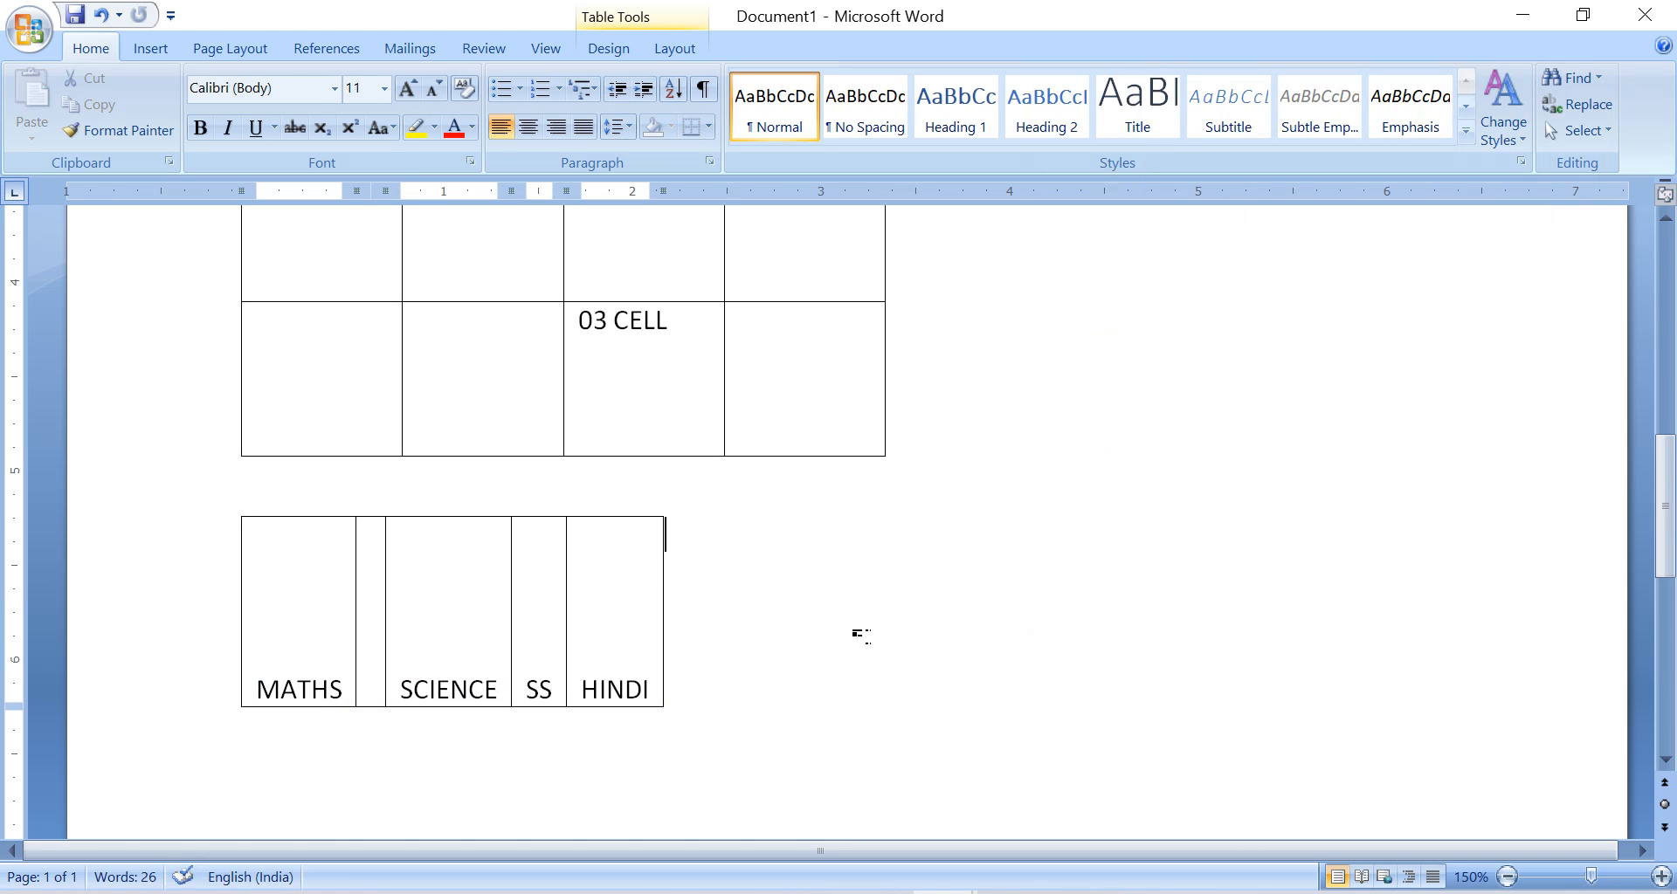
{"action": "left_click", "coordinate": [438, 681]}
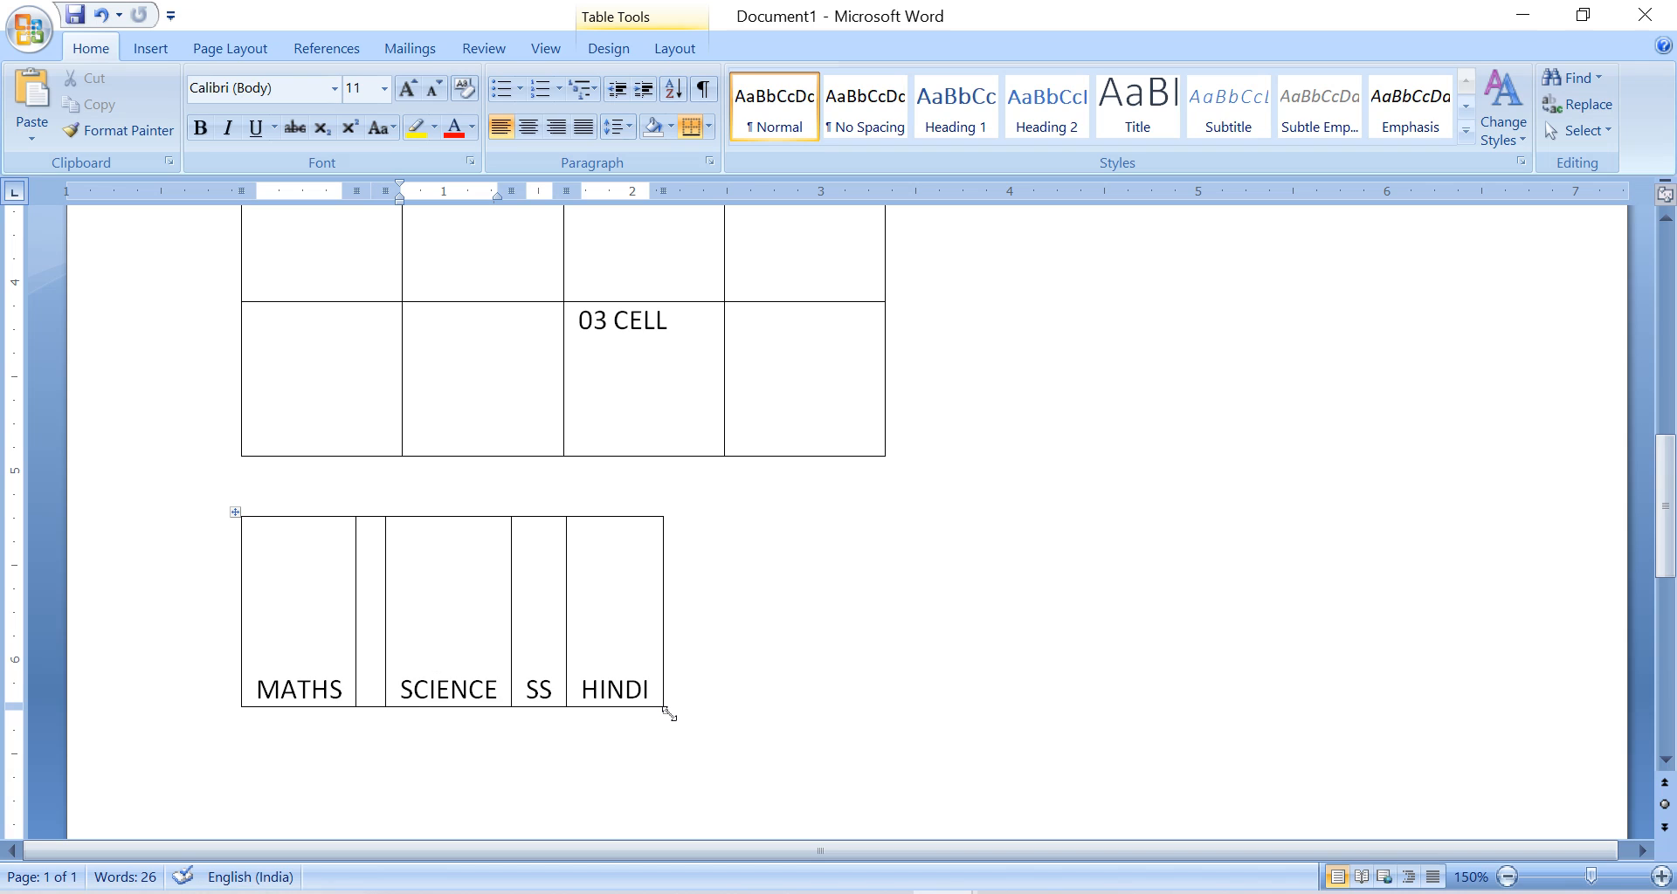
{"action": "left_click_drag", "start_coordinate": [669, 713], "coordinate": [980, 703]}
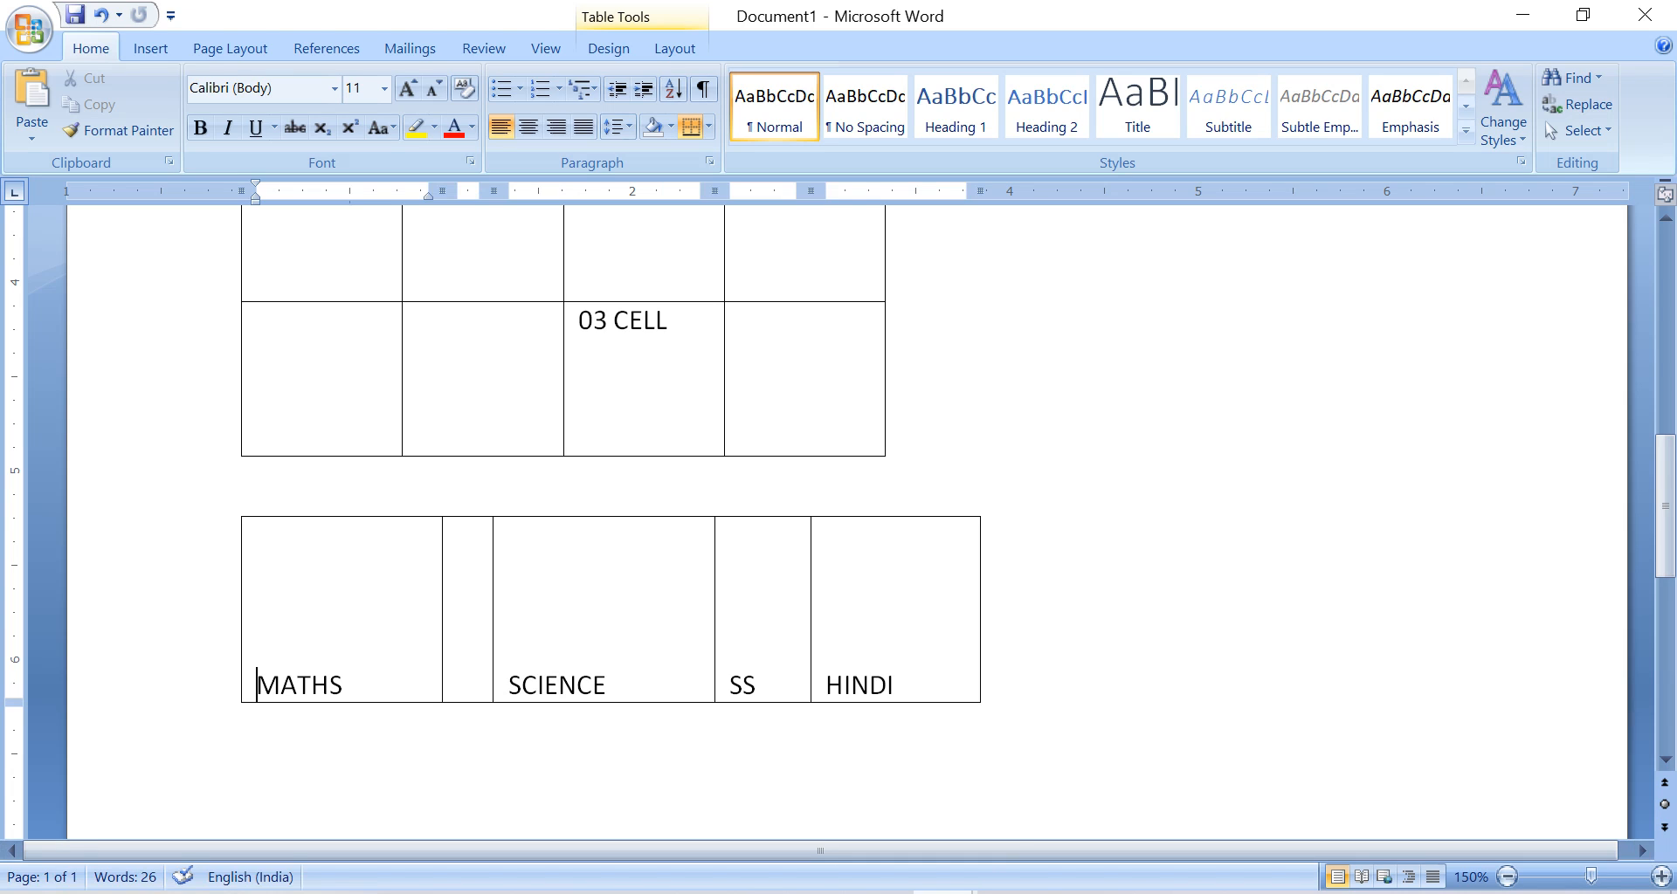
Check the practical topics in the Std 9 GM Computer document and return to the MATHS table in Document1.
{"action": "left_click", "coordinate": [944, 892]}
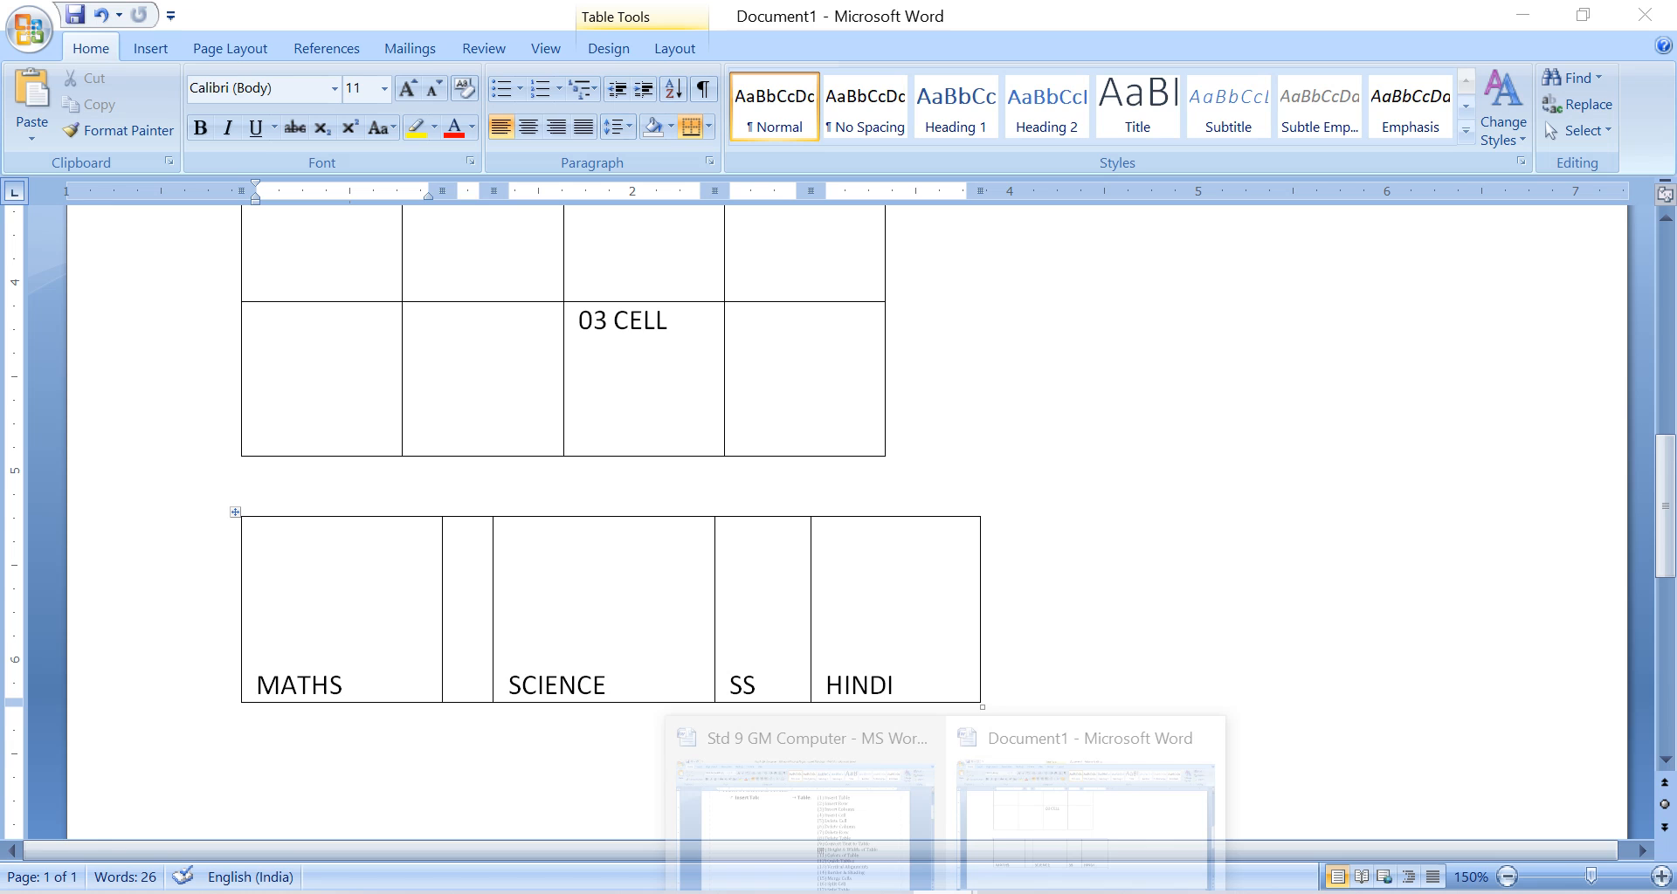
{"action": "left_click", "coordinate": [803, 795]}
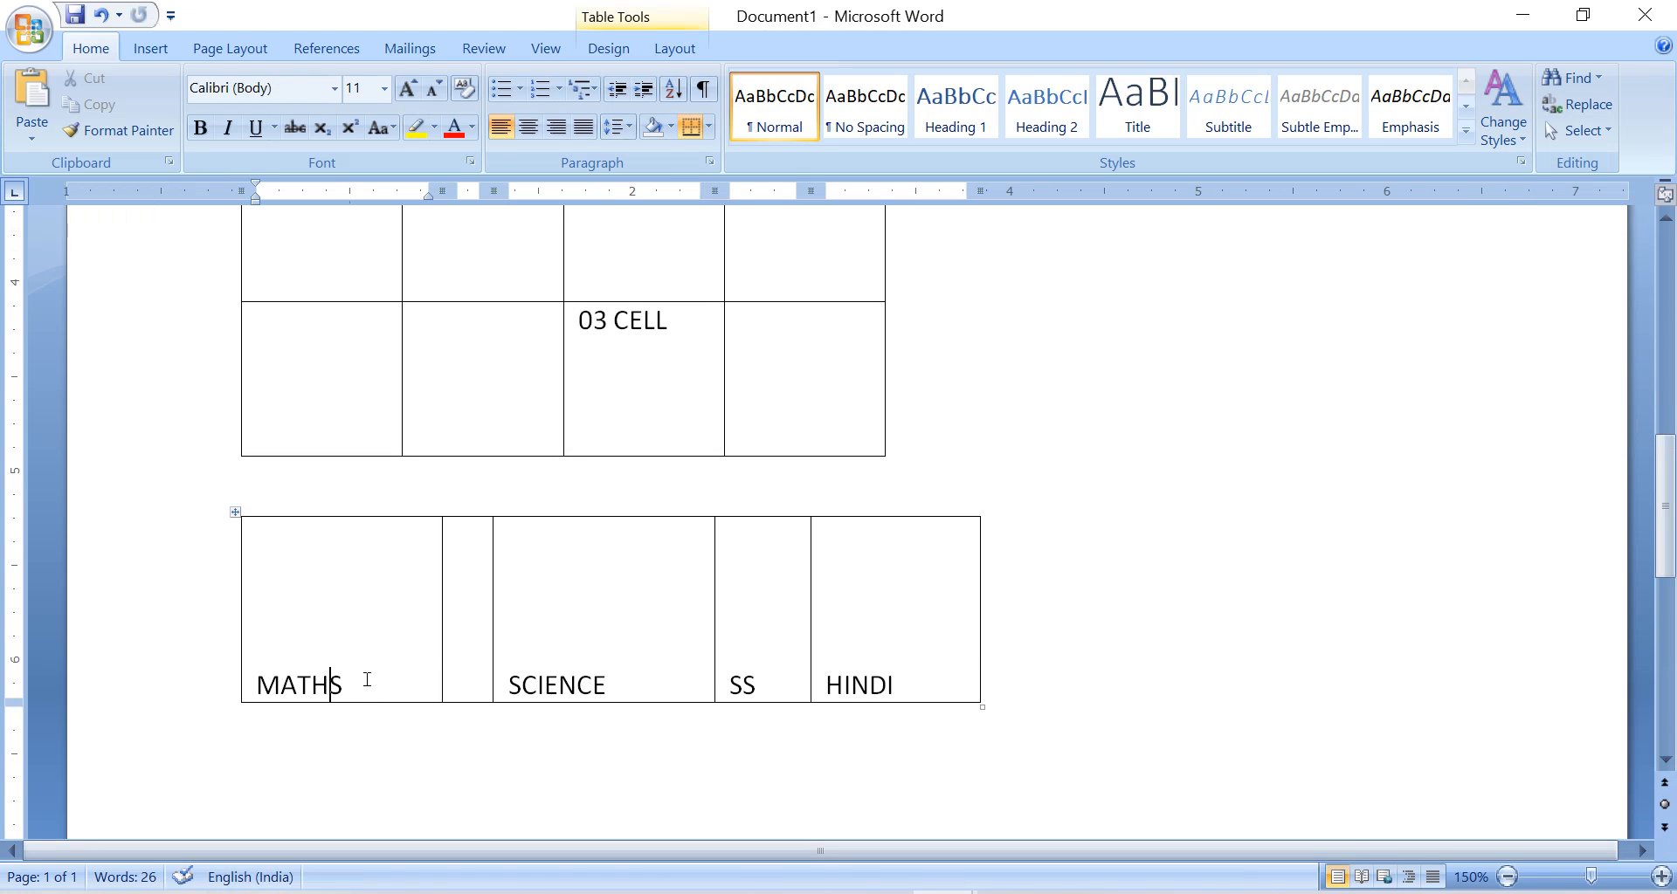
{"action": "left_click", "coordinate": [362, 645]}
Merge the ROW 4 cell with the empty cell beside it in the upper table.
{"action": "scroll", "coordinate": [584, 639], "scroll_direction": "up", "scroll_amount": 3}
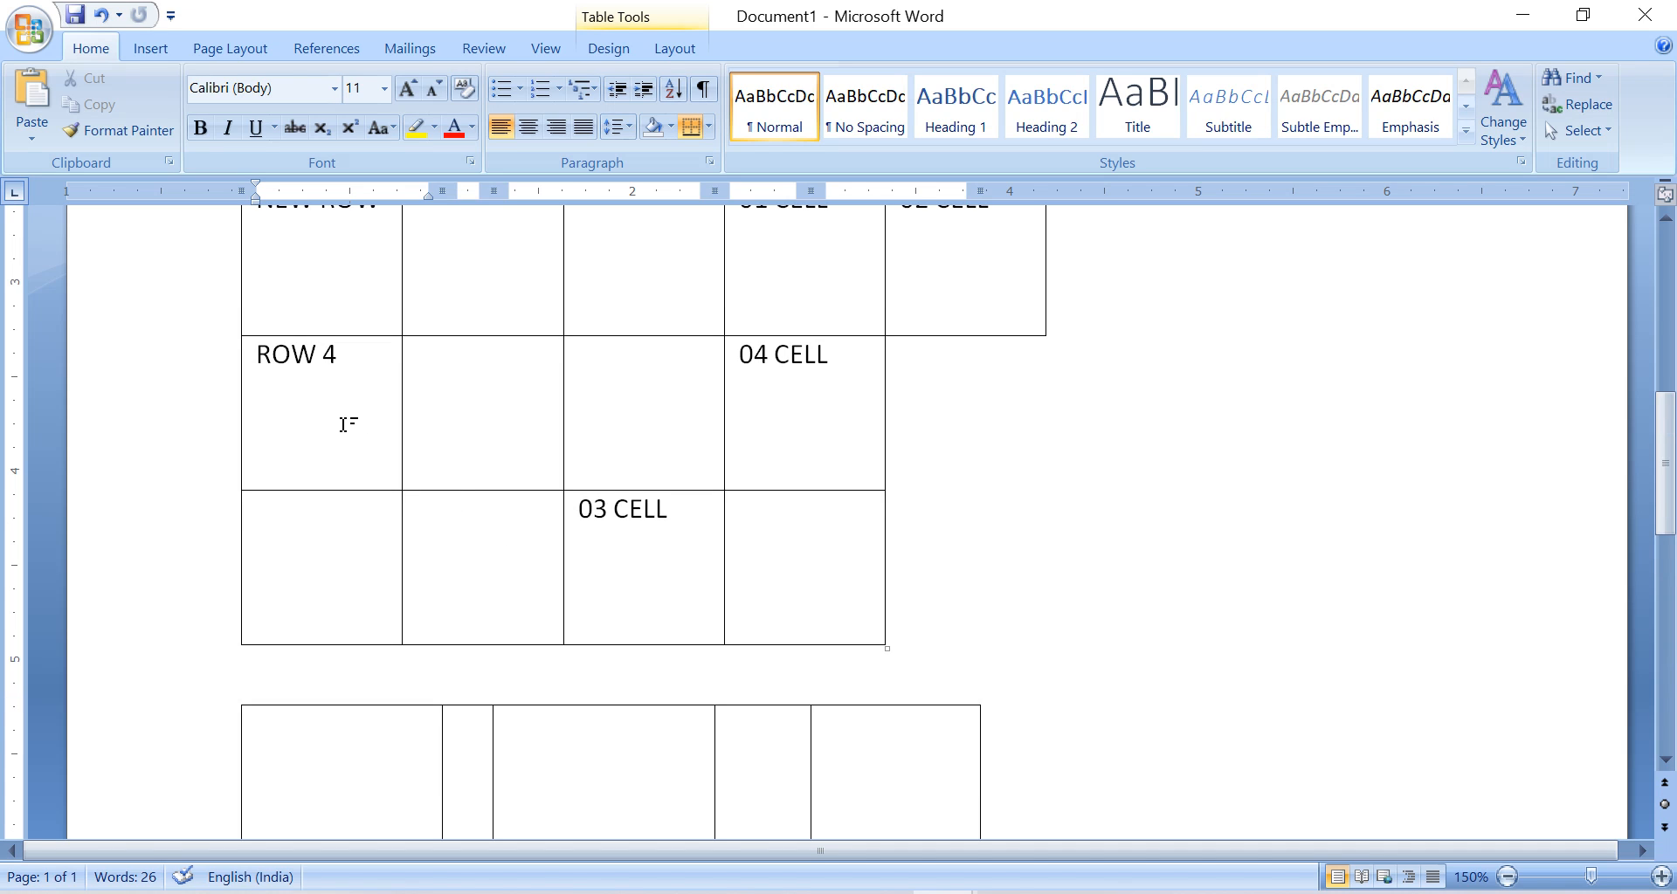
{"action": "left_click_drag", "start_coordinate": [344, 426], "coordinate": [430, 397]}
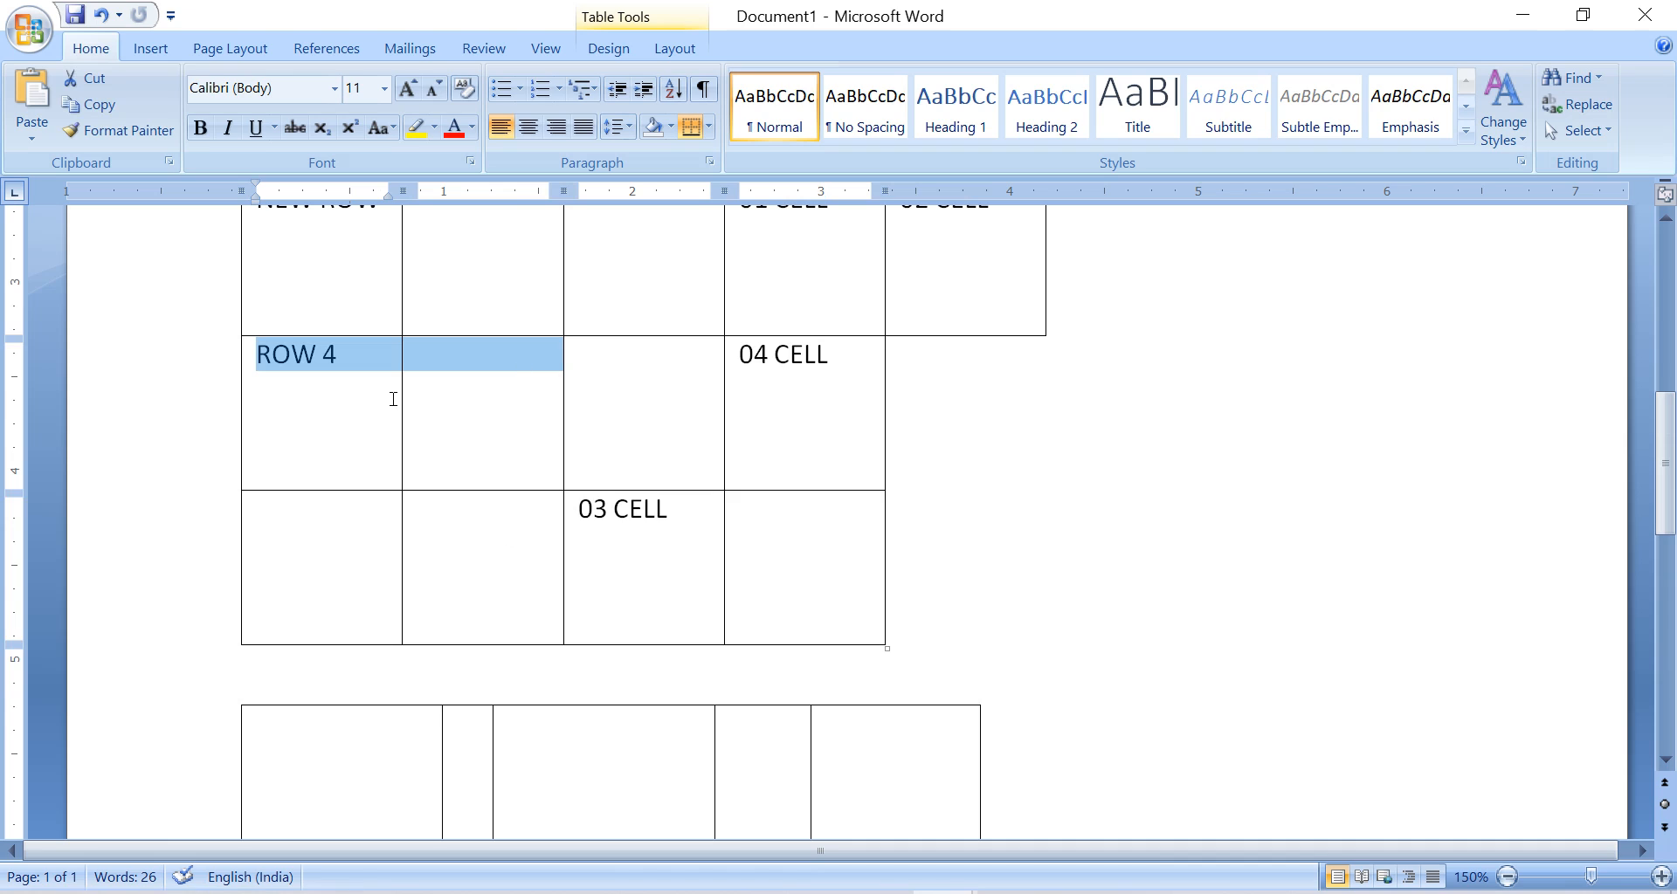
{"action": "right_click", "coordinate": [361, 350]}
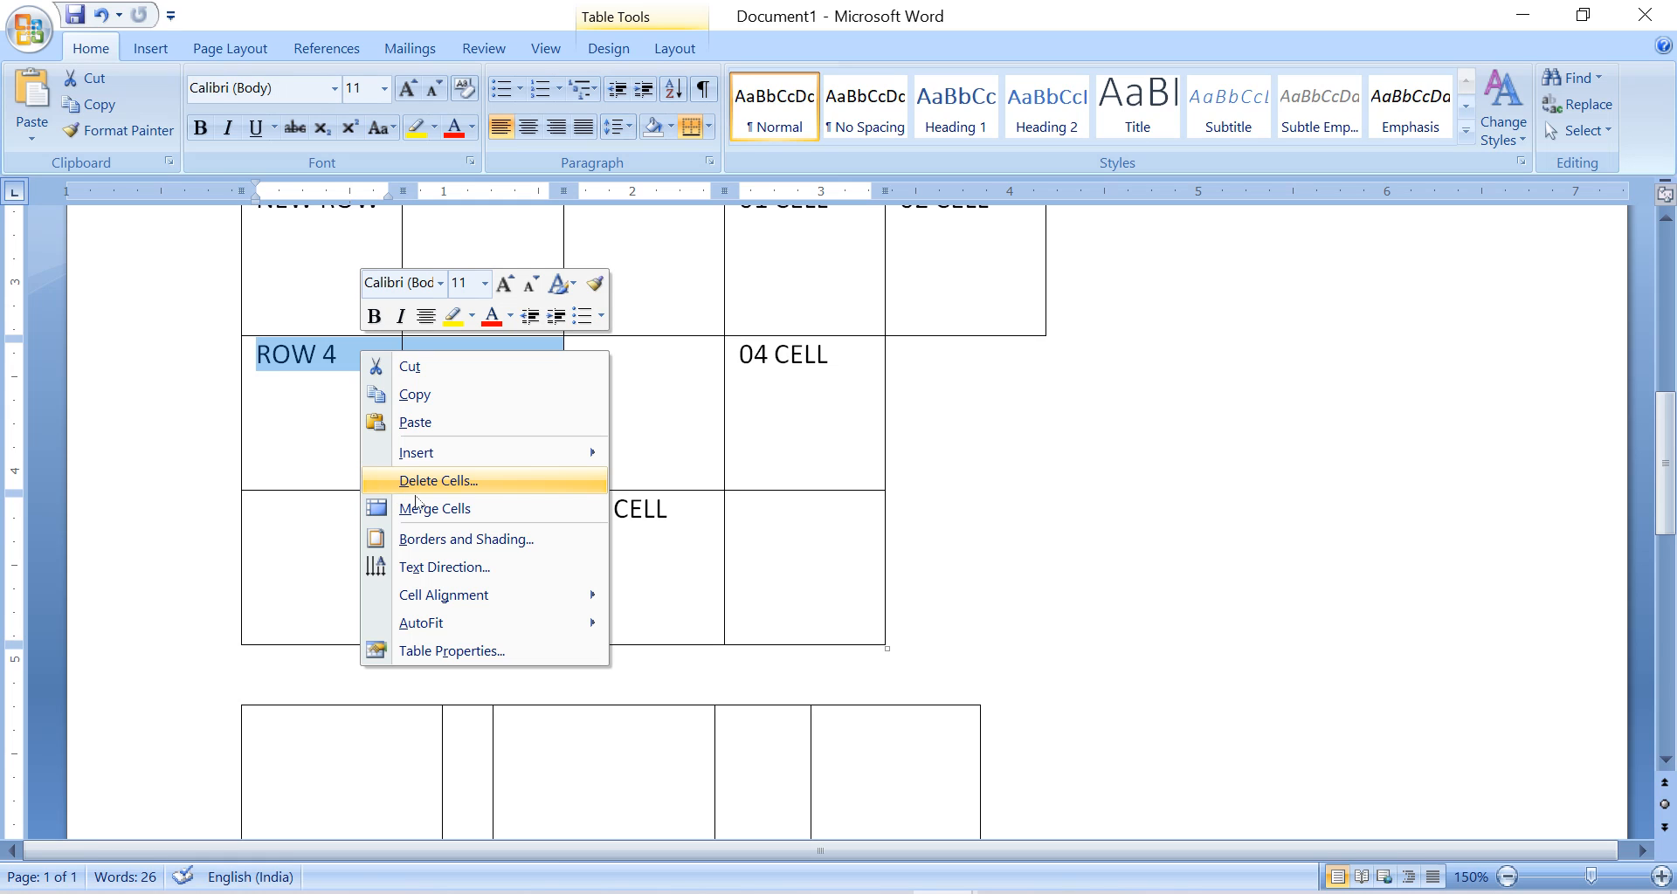
{"action": "left_click", "coordinate": [499, 514]}
{"action": "left_click", "coordinate": [498, 591]}
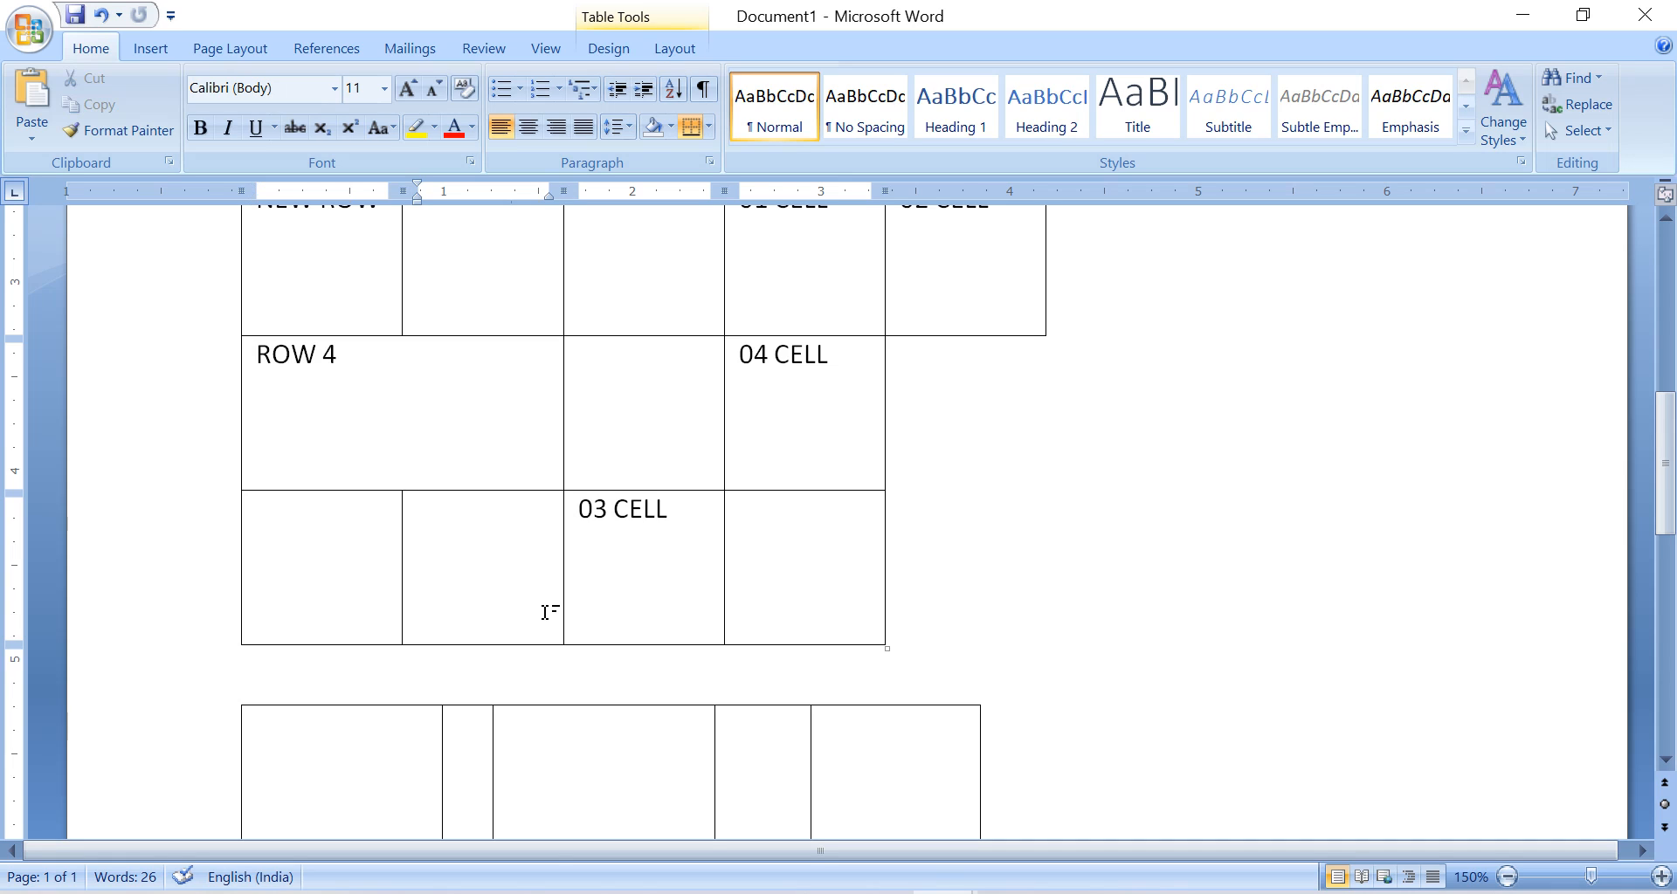
Merge the four empty cells in the second and third columns of the ROW 3 and NEW ROW rows.
{"action": "scroll", "coordinate": [538, 310], "scroll_direction": "up", "scroll_amount": 3}
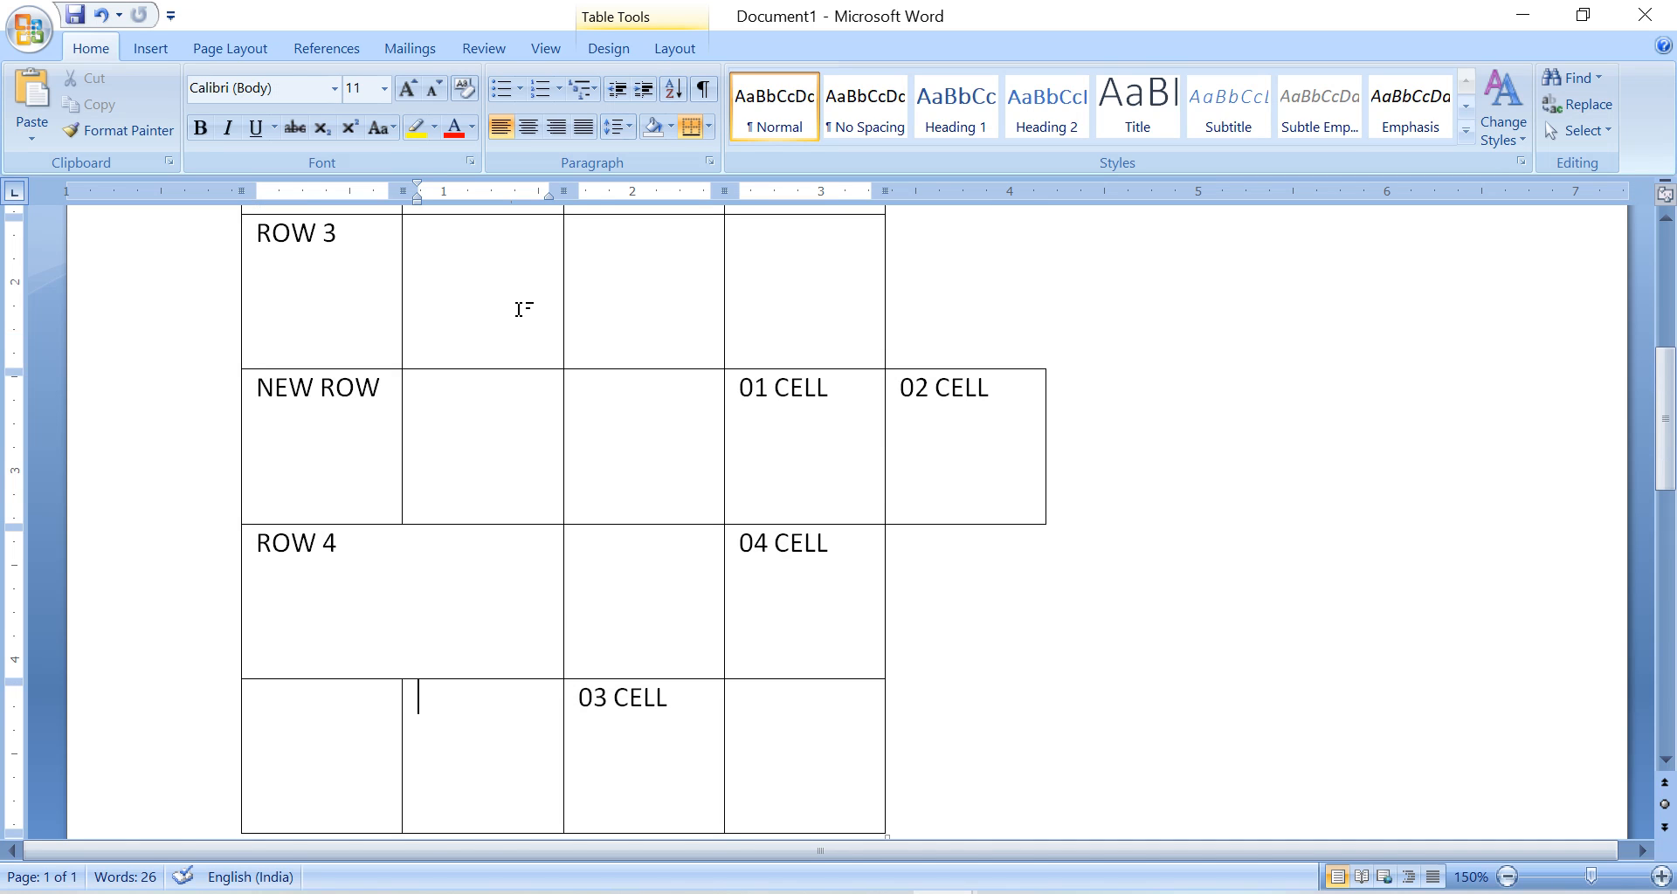
{"action": "left_click_drag", "start_coordinate": [519, 309], "coordinate": [601, 409]}
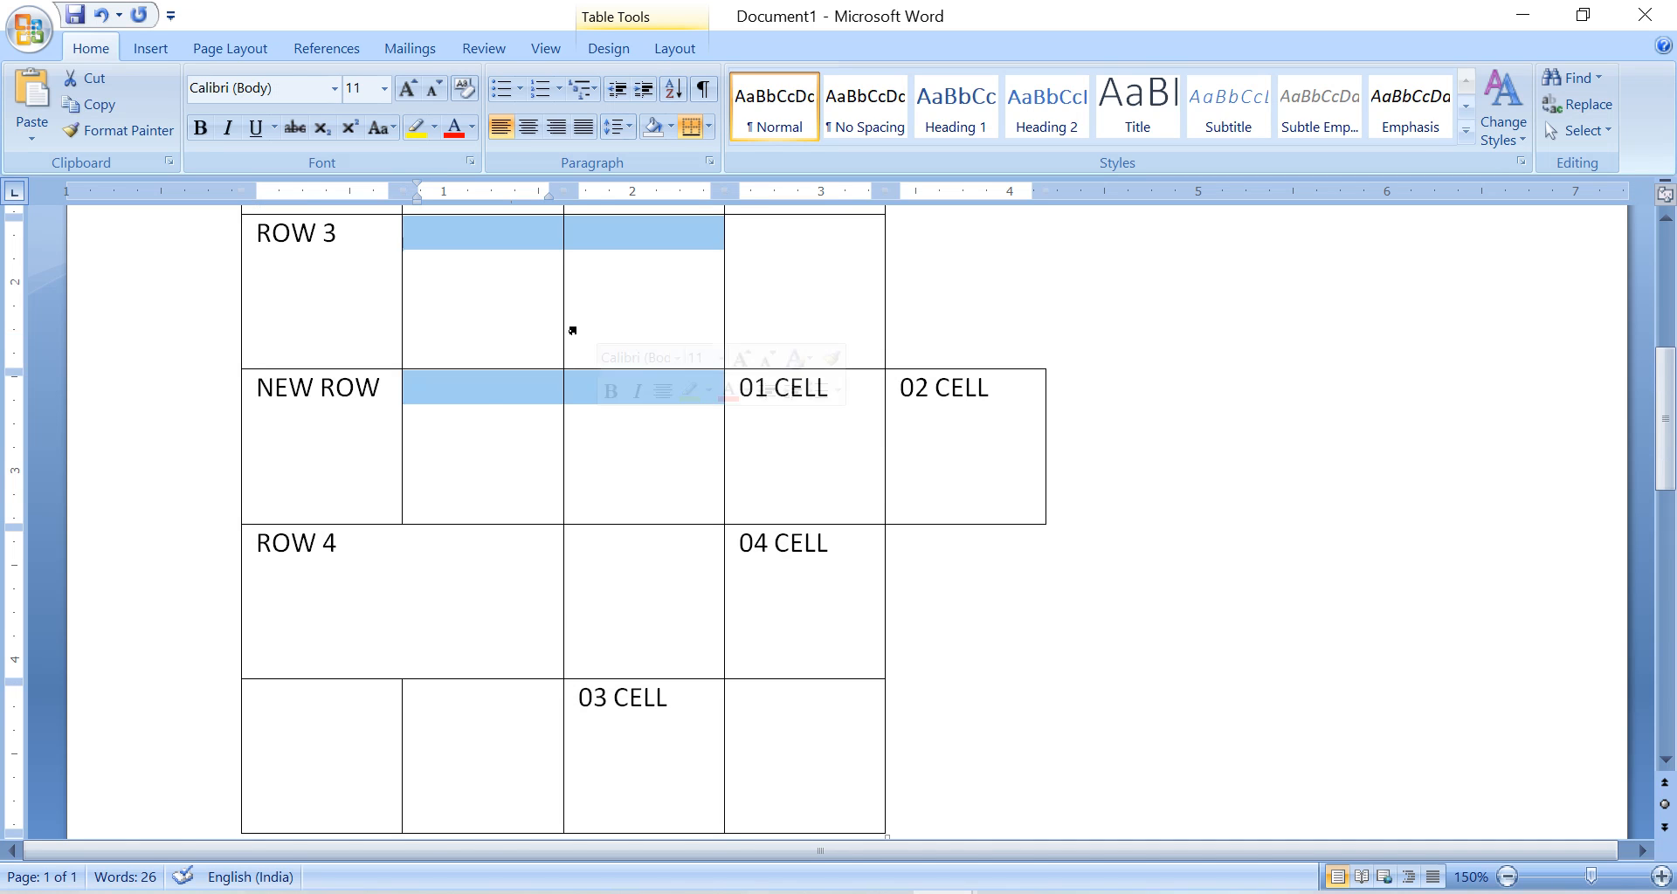
{"action": "right_click", "coordinate": [488, 379]}
{"action": "left_click", "coordinate": [625, 531]}
{"action": "left_click", "coordinate": [810, 459]}
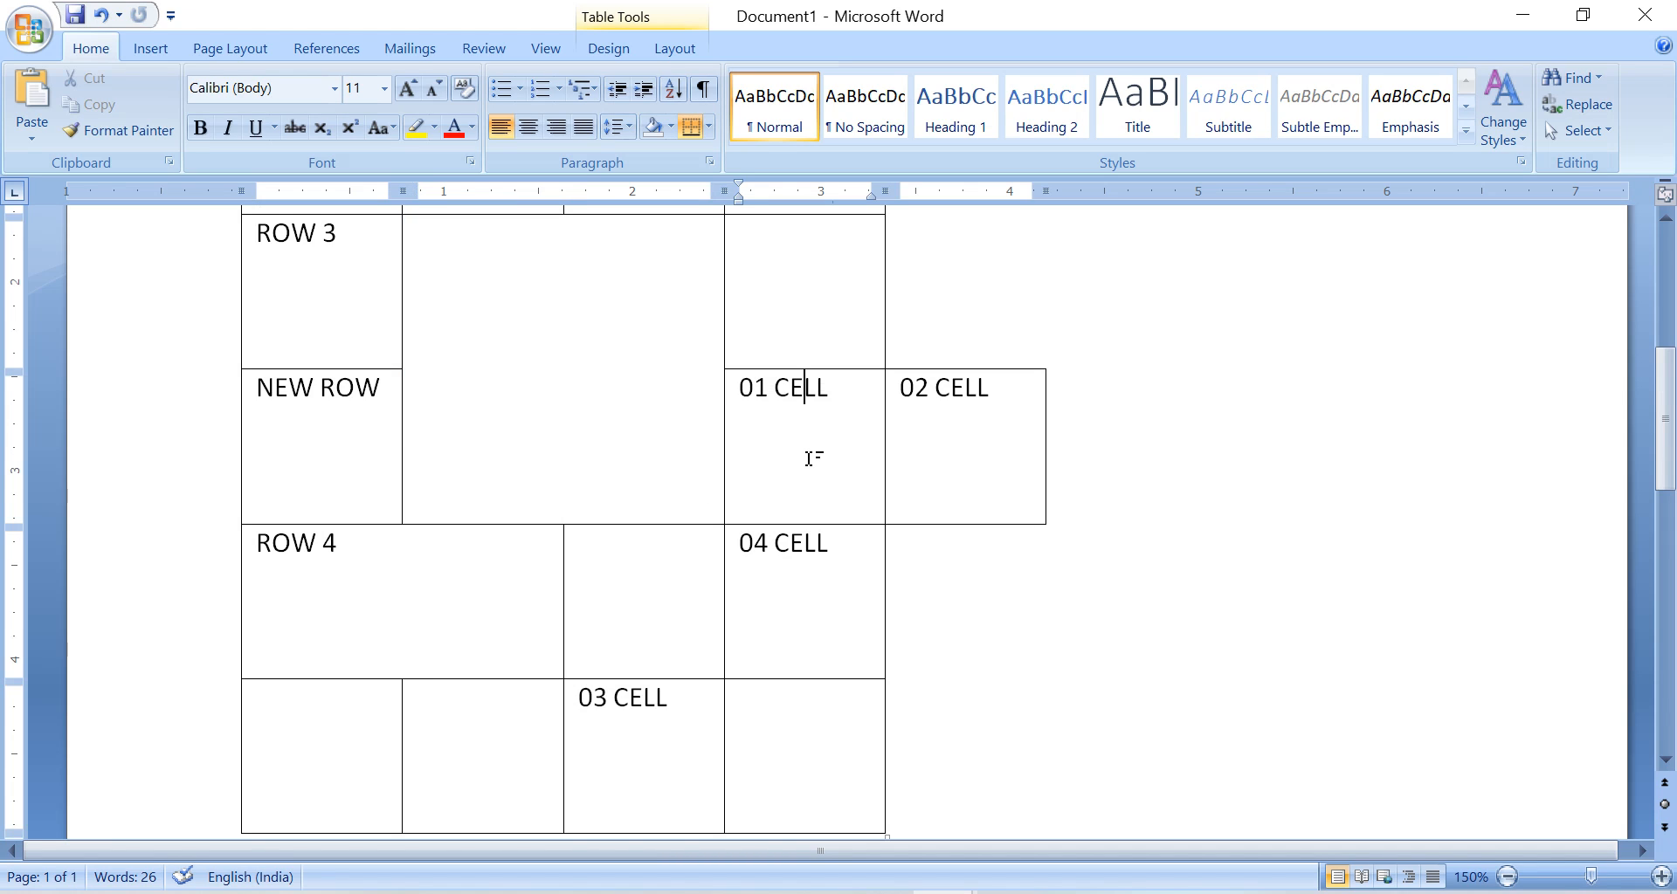
Split the merged ROW 4 cell into 3 columns and 2 rows.
{"action": "scroll", "coordinate": [786, 445], "scroll_direction": "down", "scroll_amount": 3}
{"action": "left_click", "coordinate": [657, 406]}
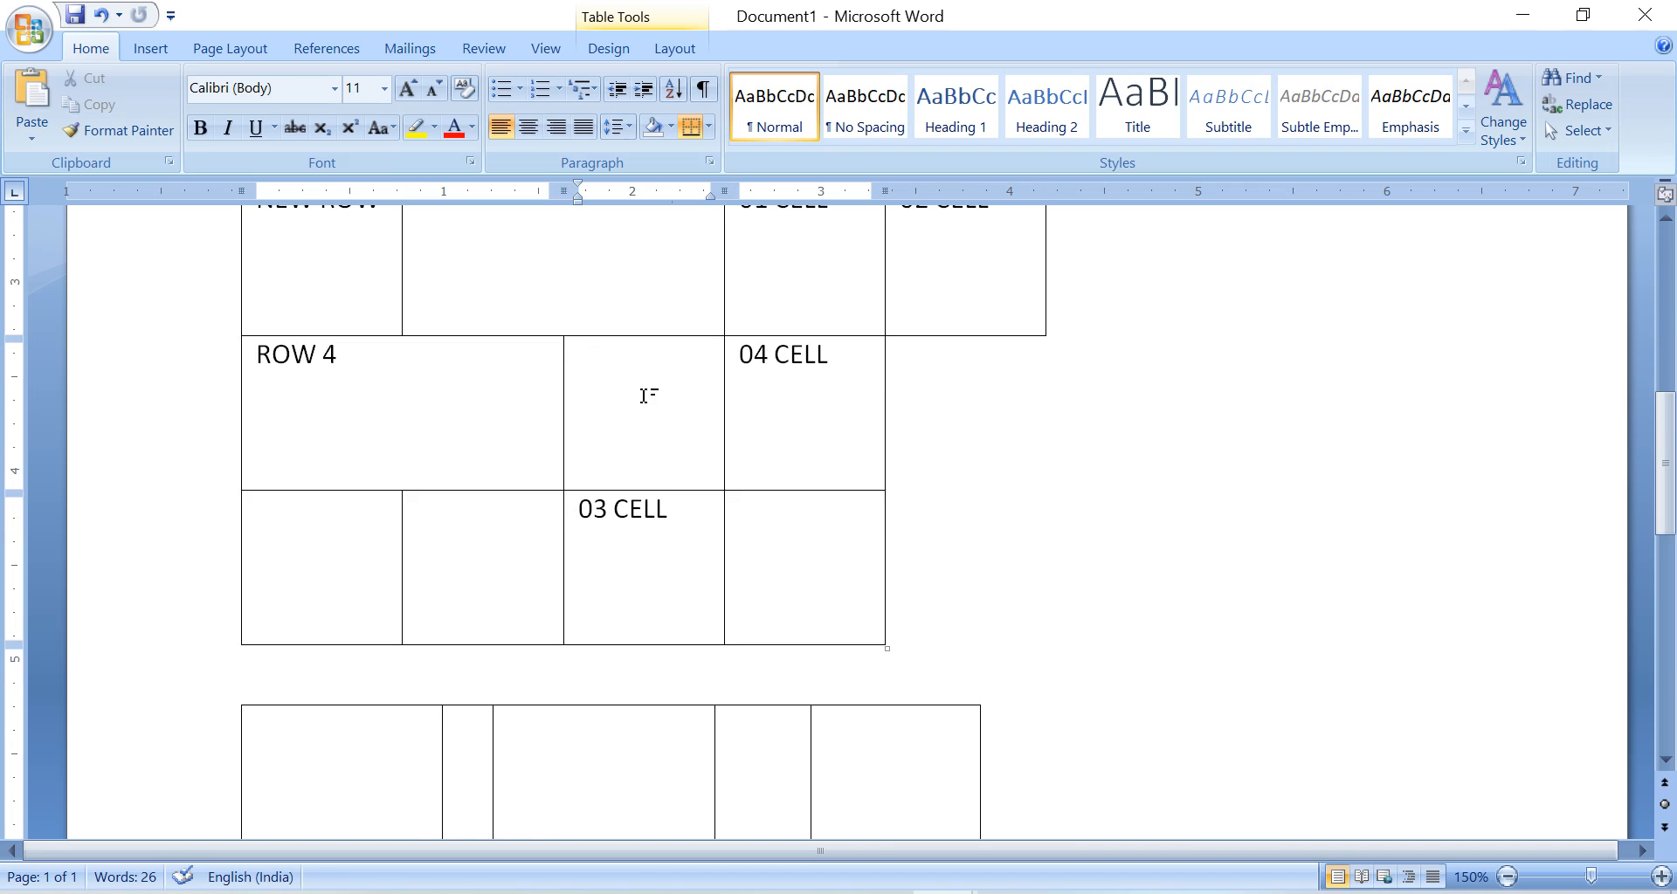
{"action": "right_click", "coordinate": [619, 381]}
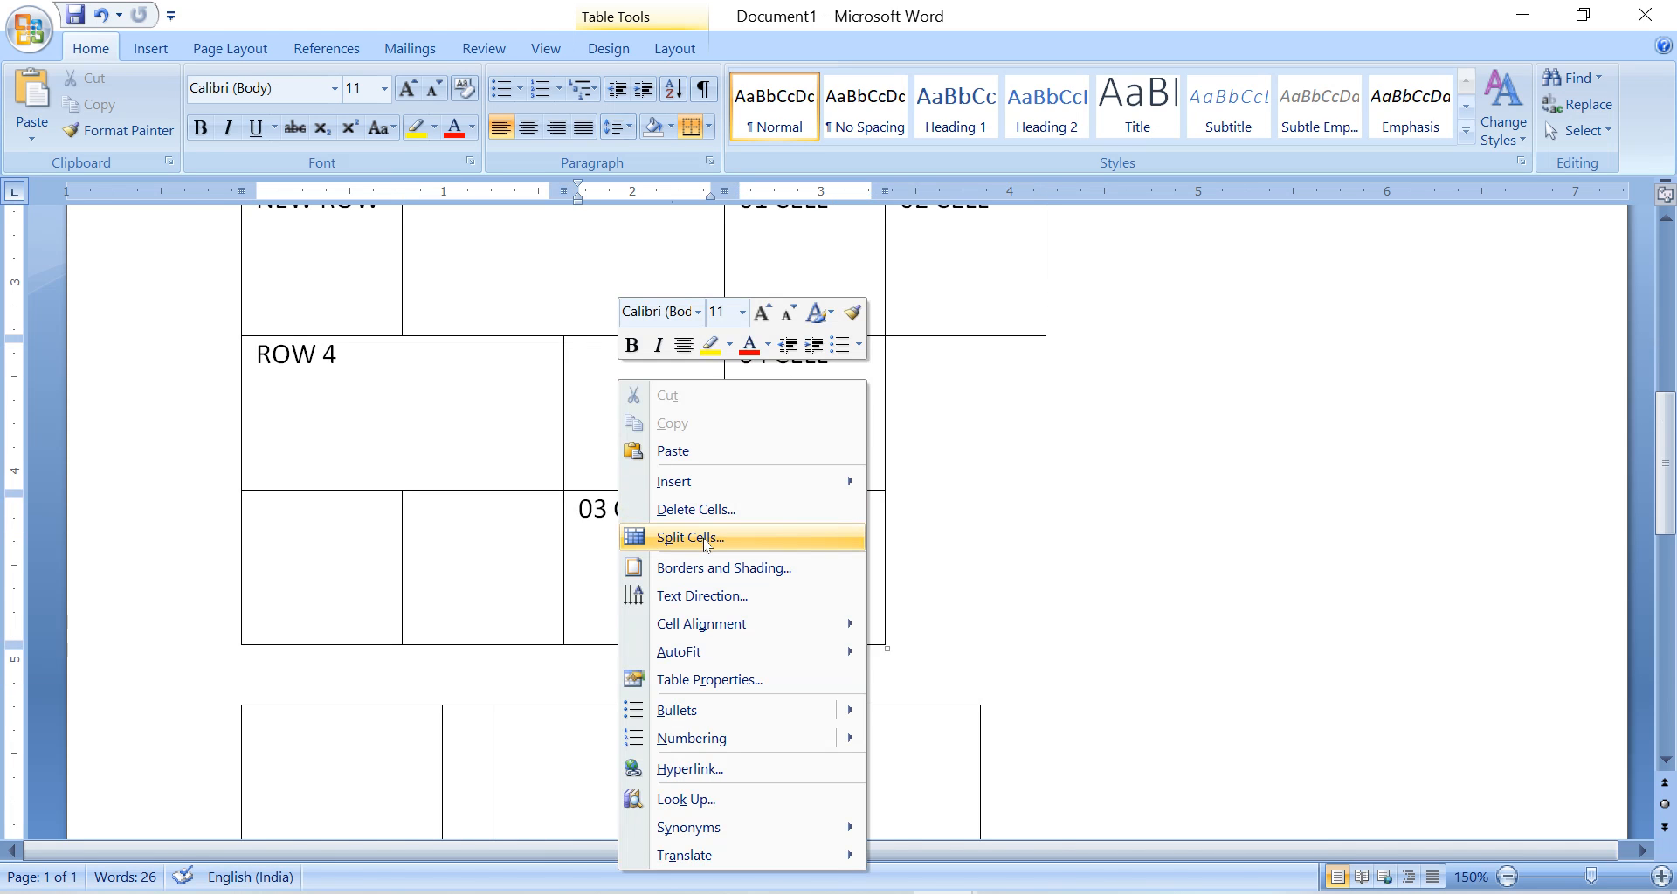
{"action": "left_click", "coordinate": [475, 423]}
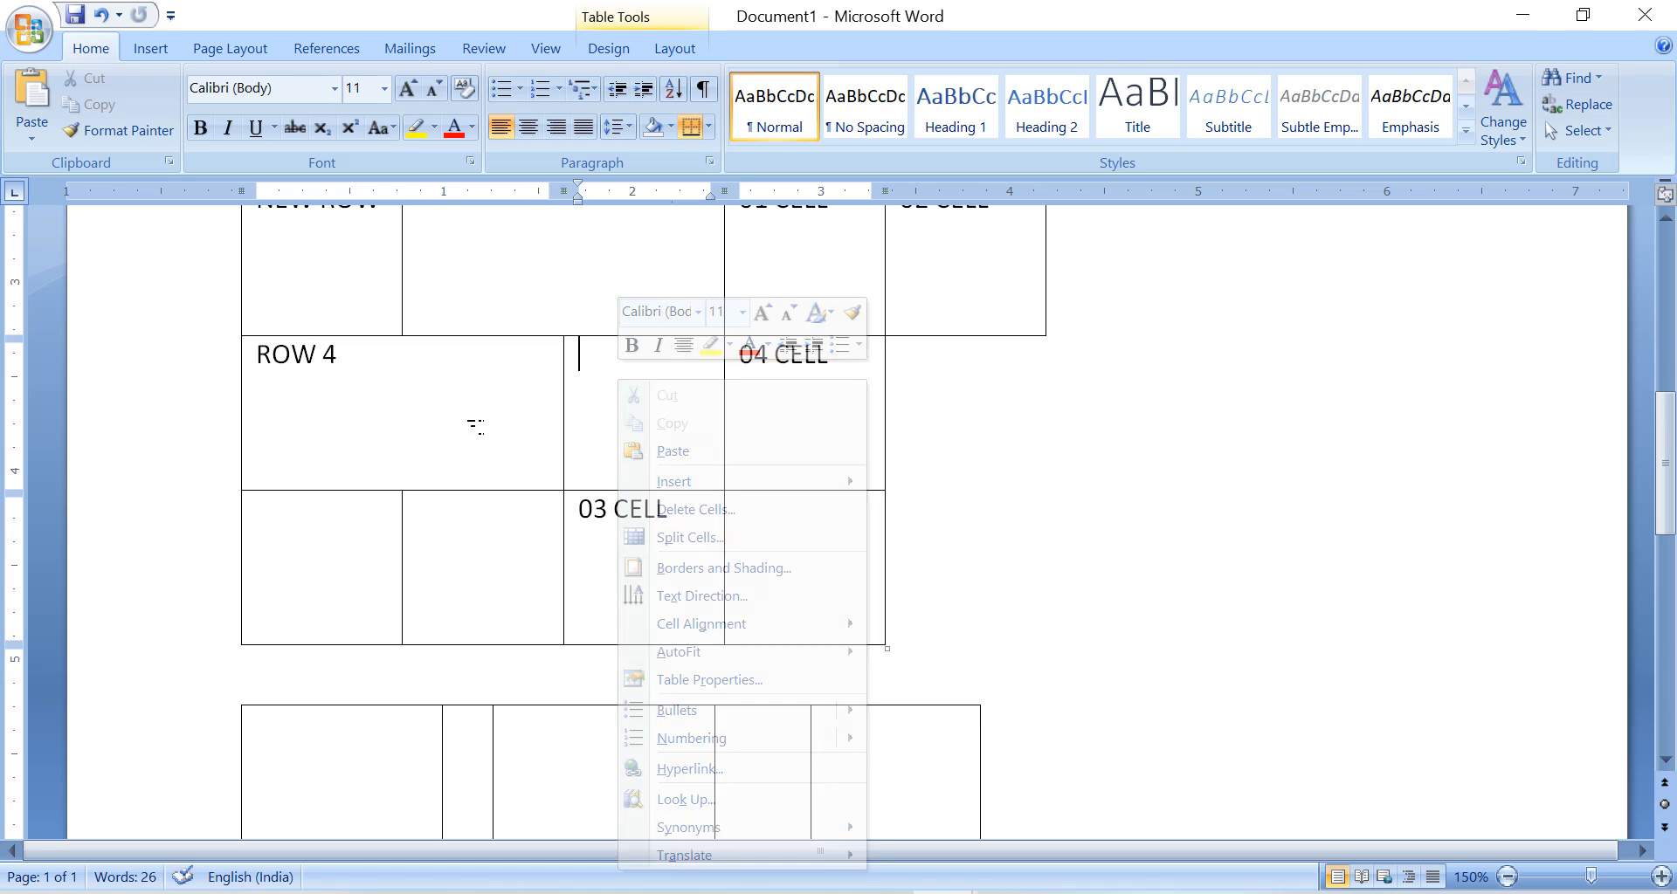
{"action": "right_click", "coordinate": [434, 378]}
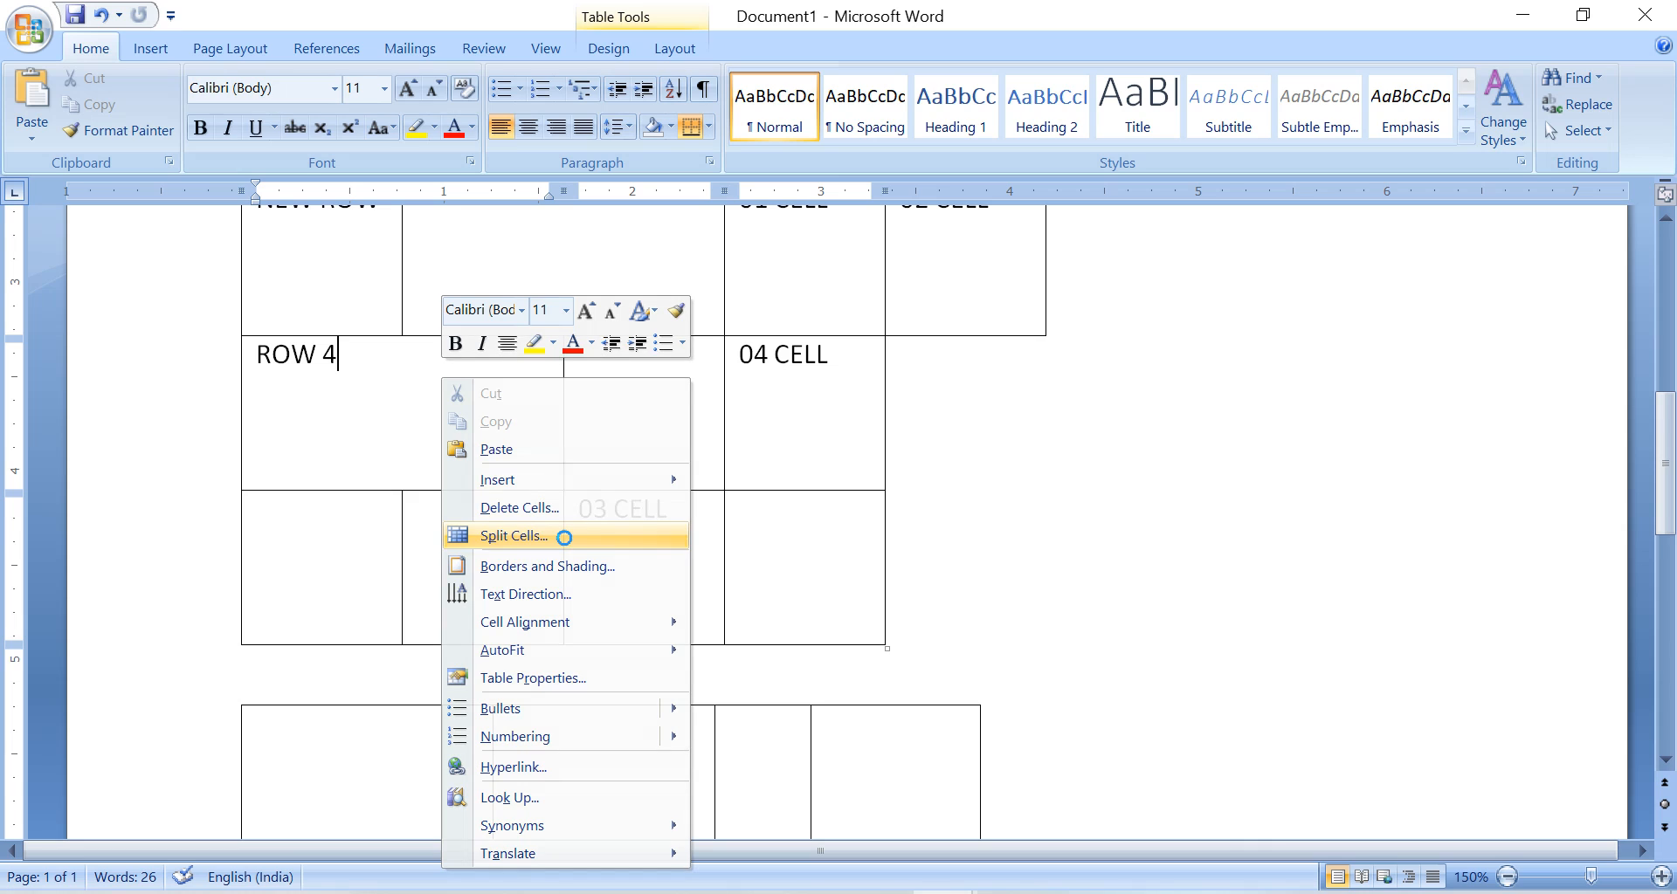
{"action": "left_click", "coordinate": [563, 537]}
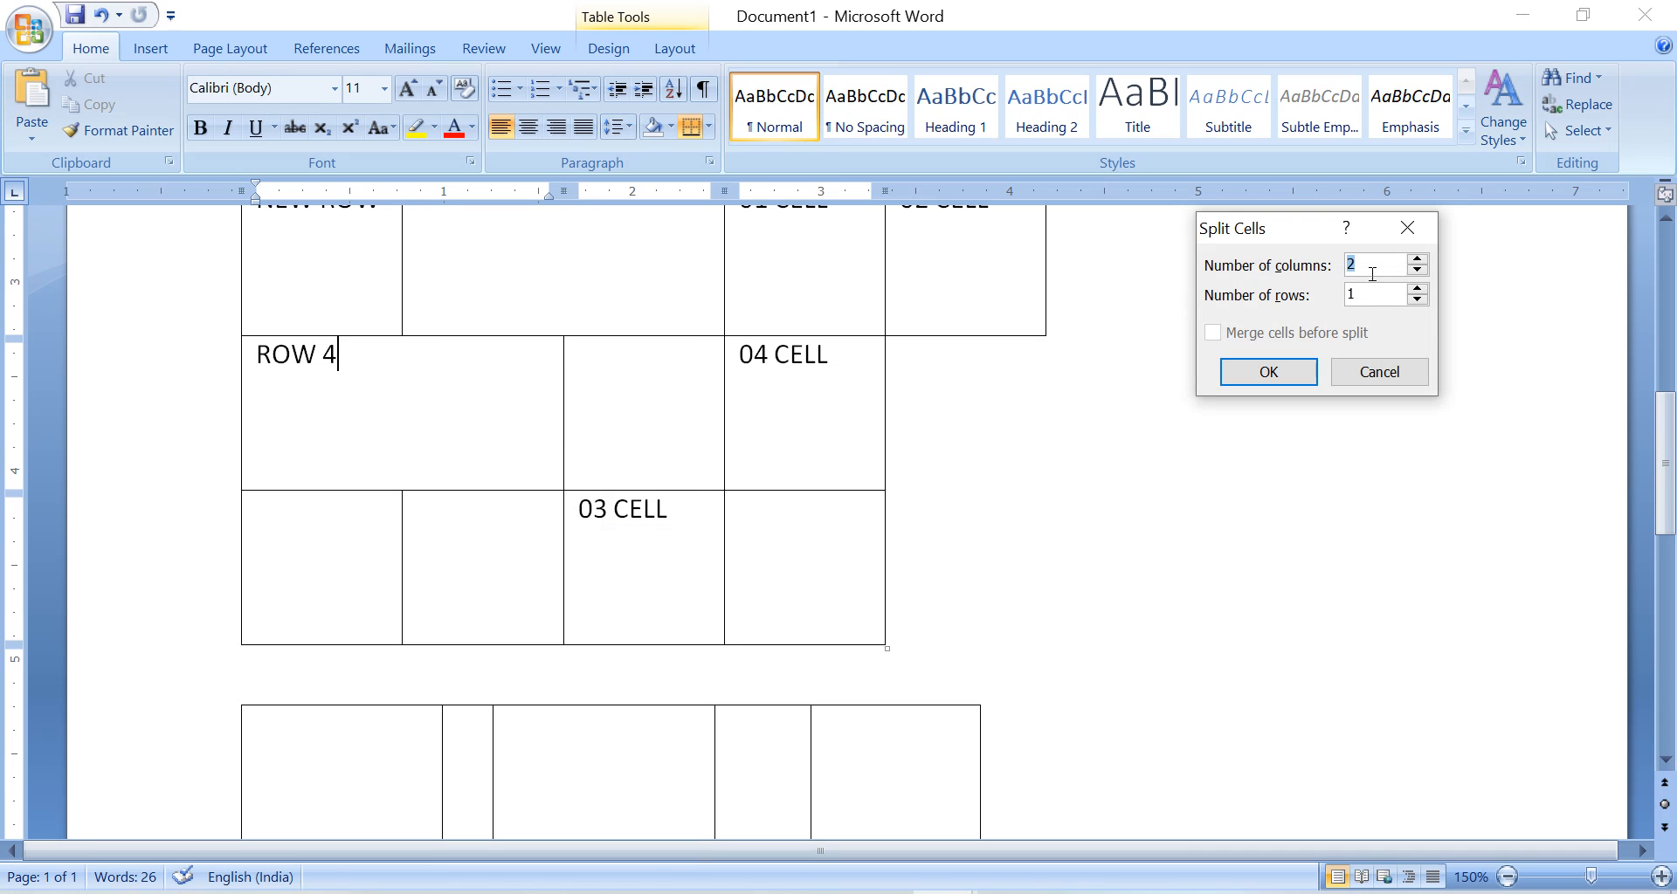
{"action": "left_click", "coordinate": [1417, 260]}
{"action": "left_click", "coordinate": [1417, 289]}
{"action": "left_click", "coordinate": [1268, 371]}
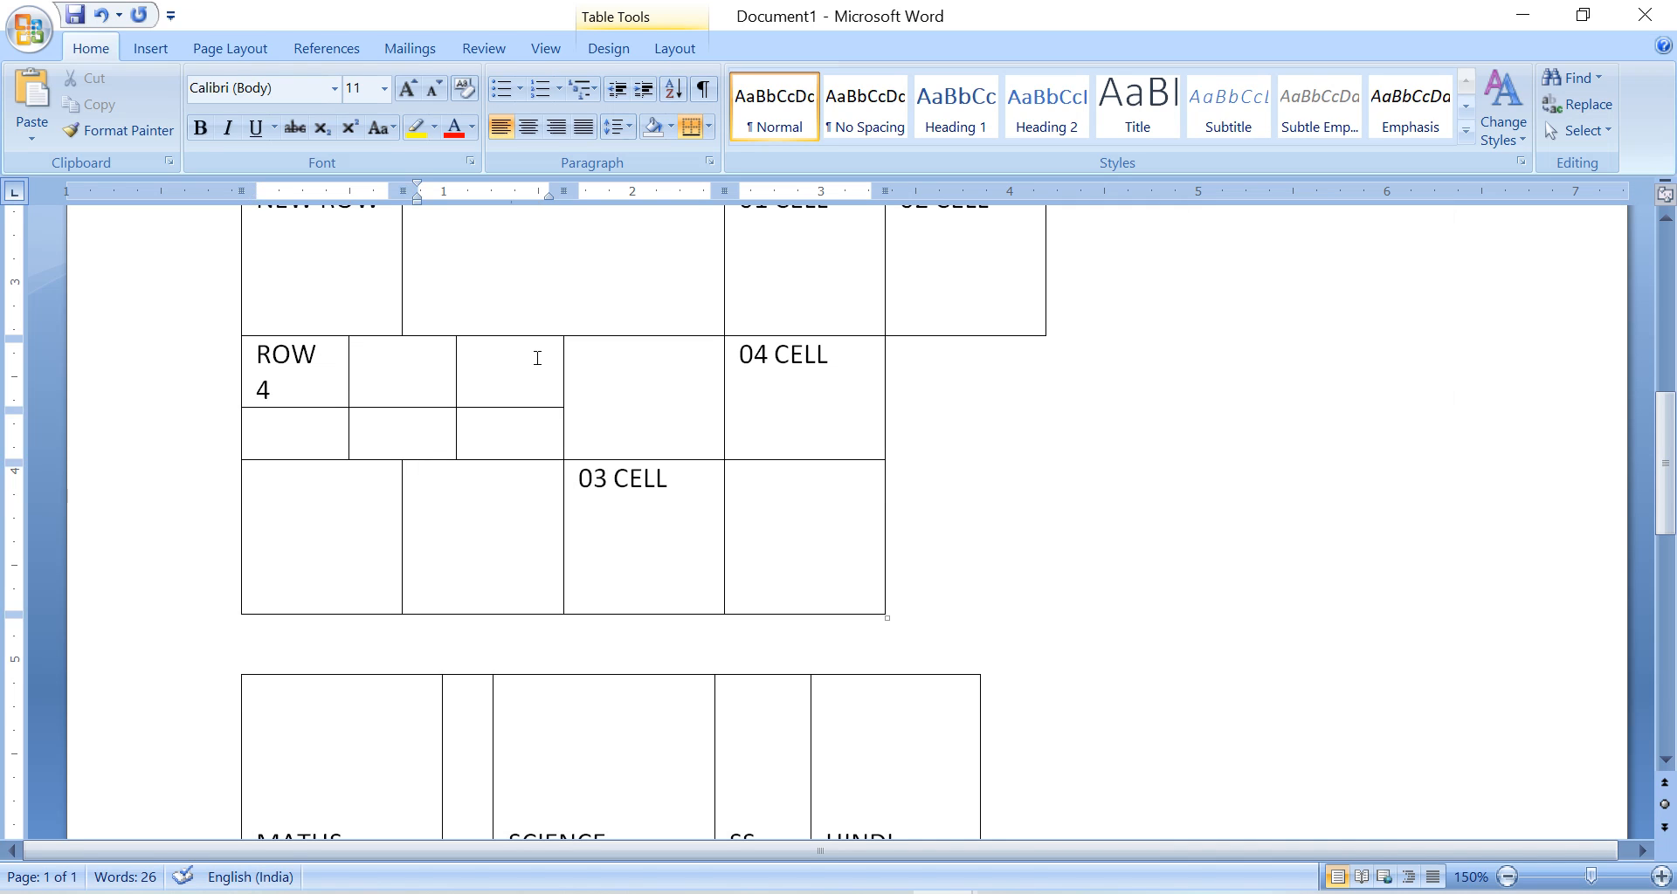
{"action": "left_click", "coordinate": [555, 504]}
{"action": "scroll", "coordinate": [554, 504], "scroll_direction": "up", "scroll_amount": 1}
{"action": "scroll", "coordinate": [734, 557], "scroll_direction": "down", "scroll_amount": 3}
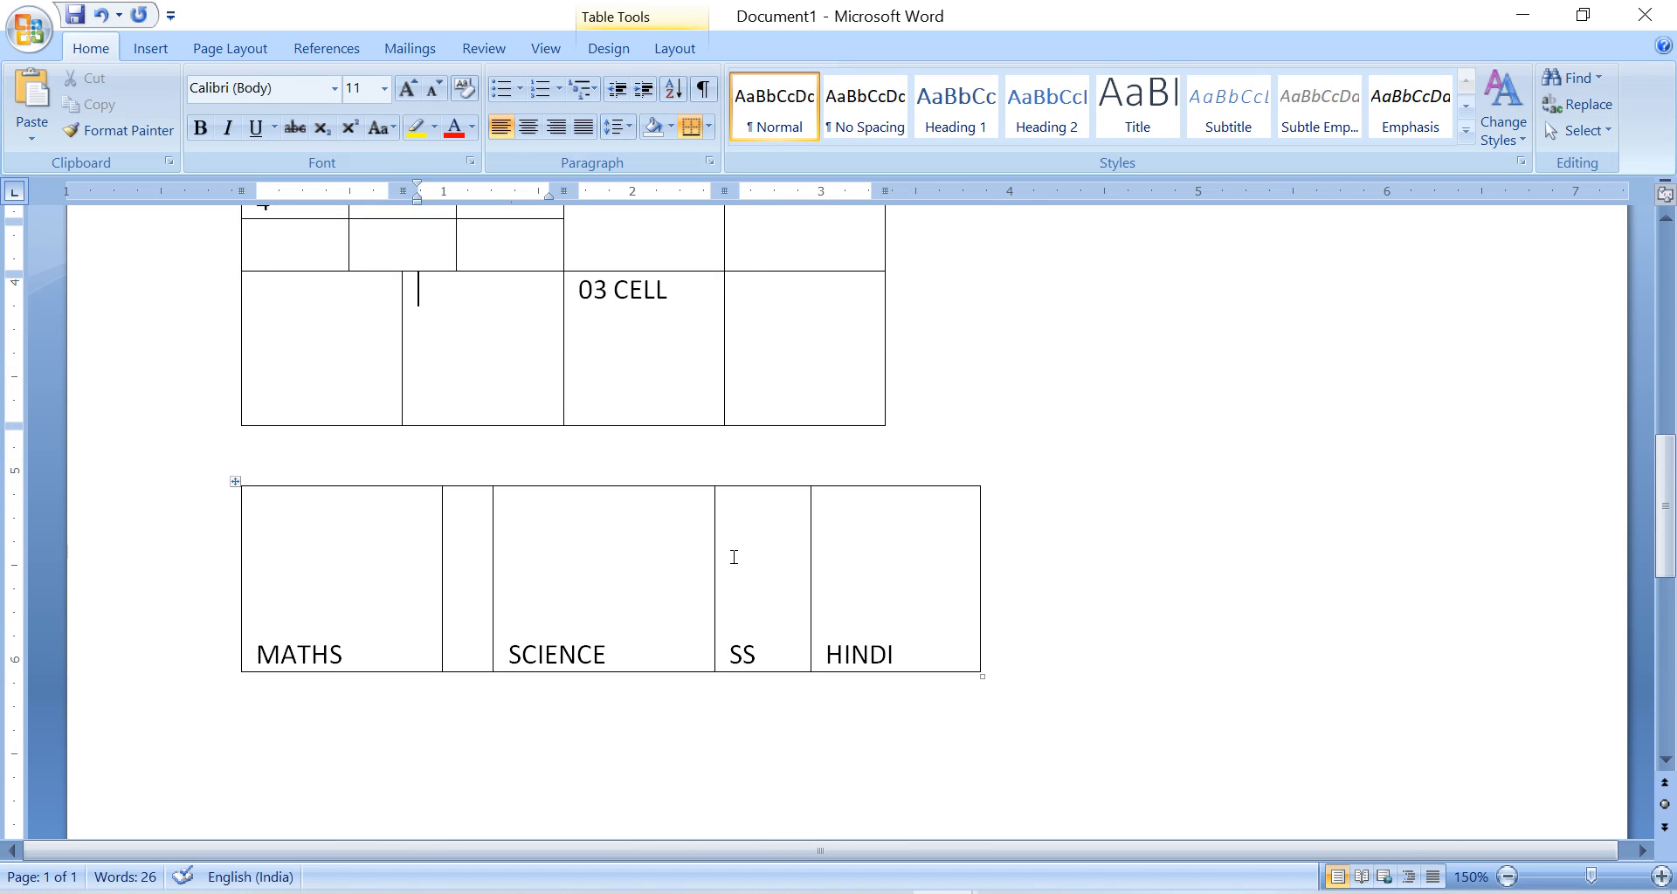
Place the insertion point in the ROW 3 row of the upper table.
{"action": "scroll", "coordinate": [733, 557], "scroll_direction": "up", "scroll_amount": 5}
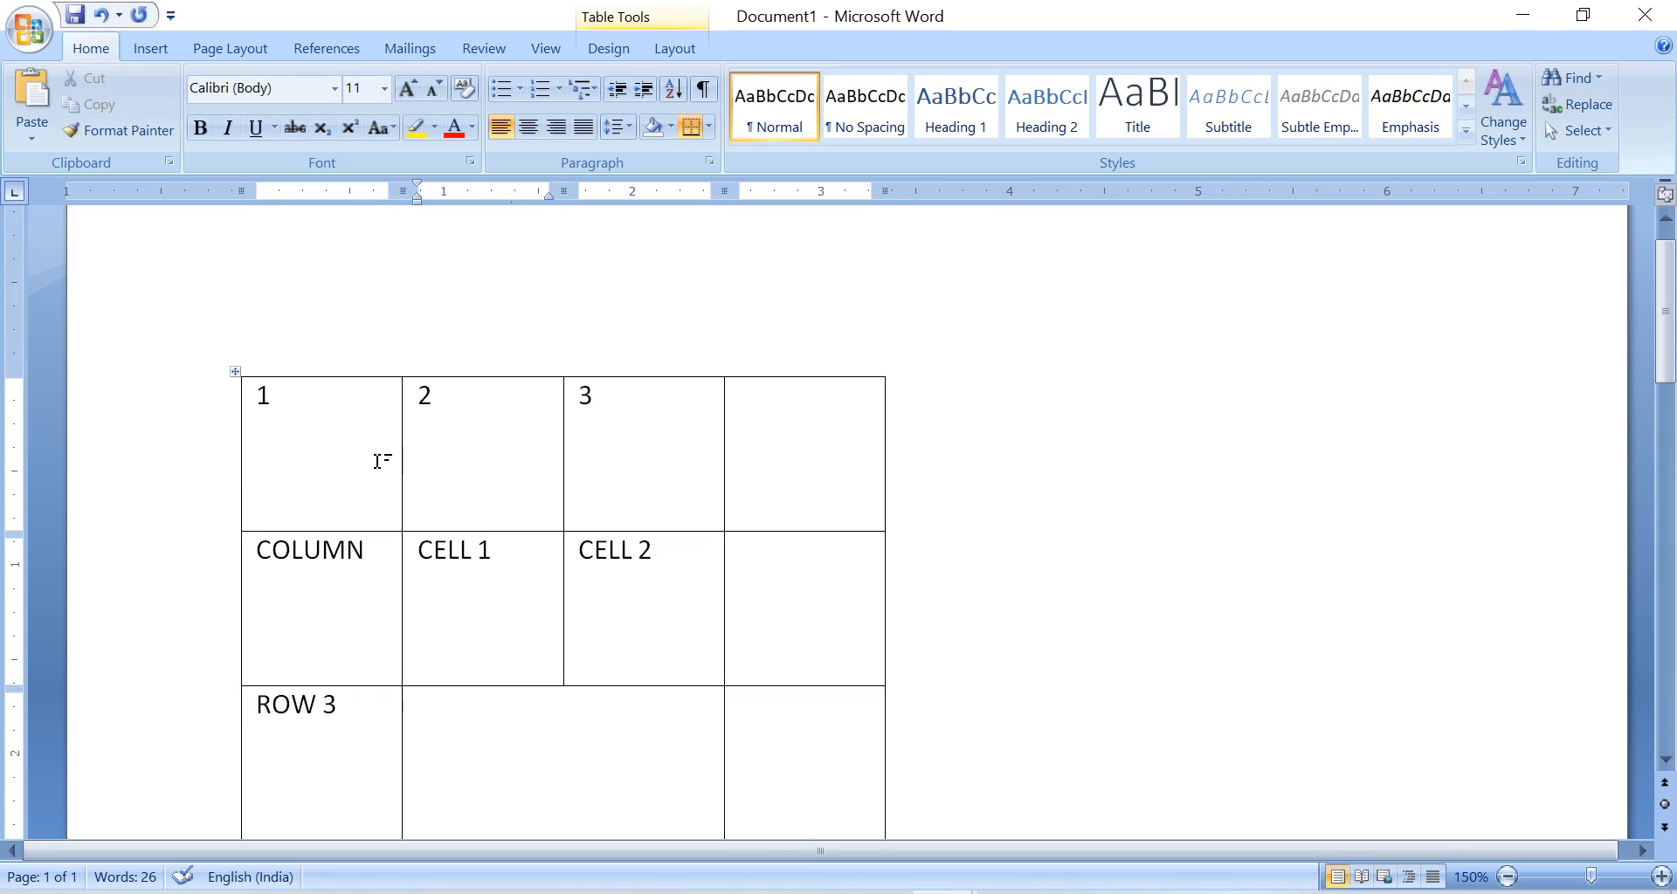
{"action": "left_click_drag", "start_coordinate": [377, 461], "coordinate": [665, 697]}
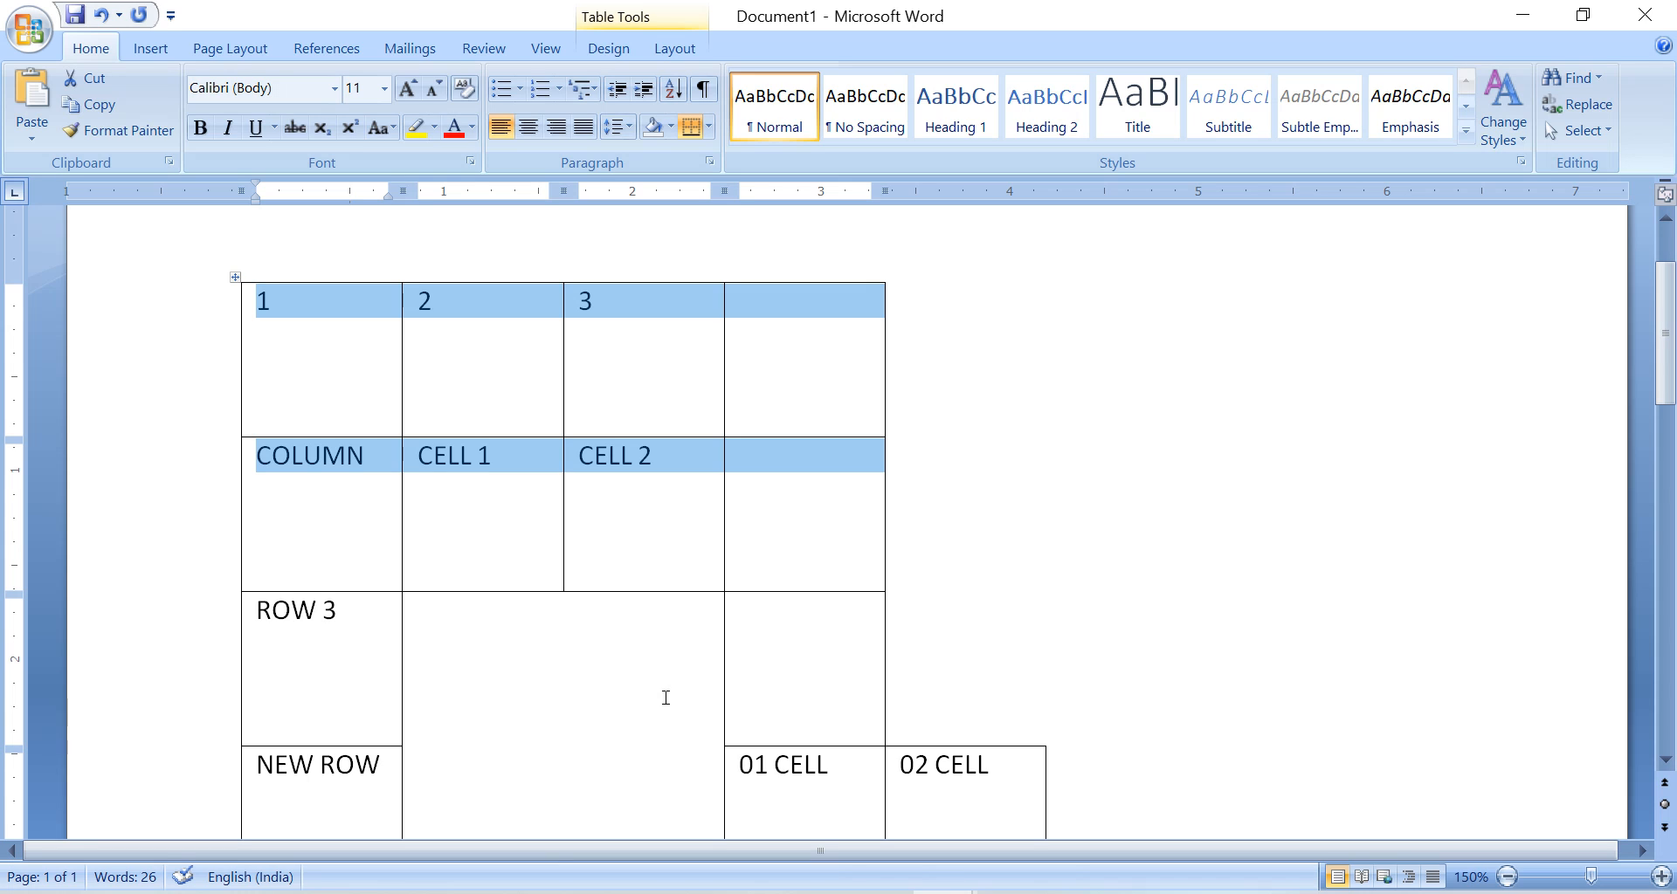
{"action": "left_click", "coordinate": [566, 628]}
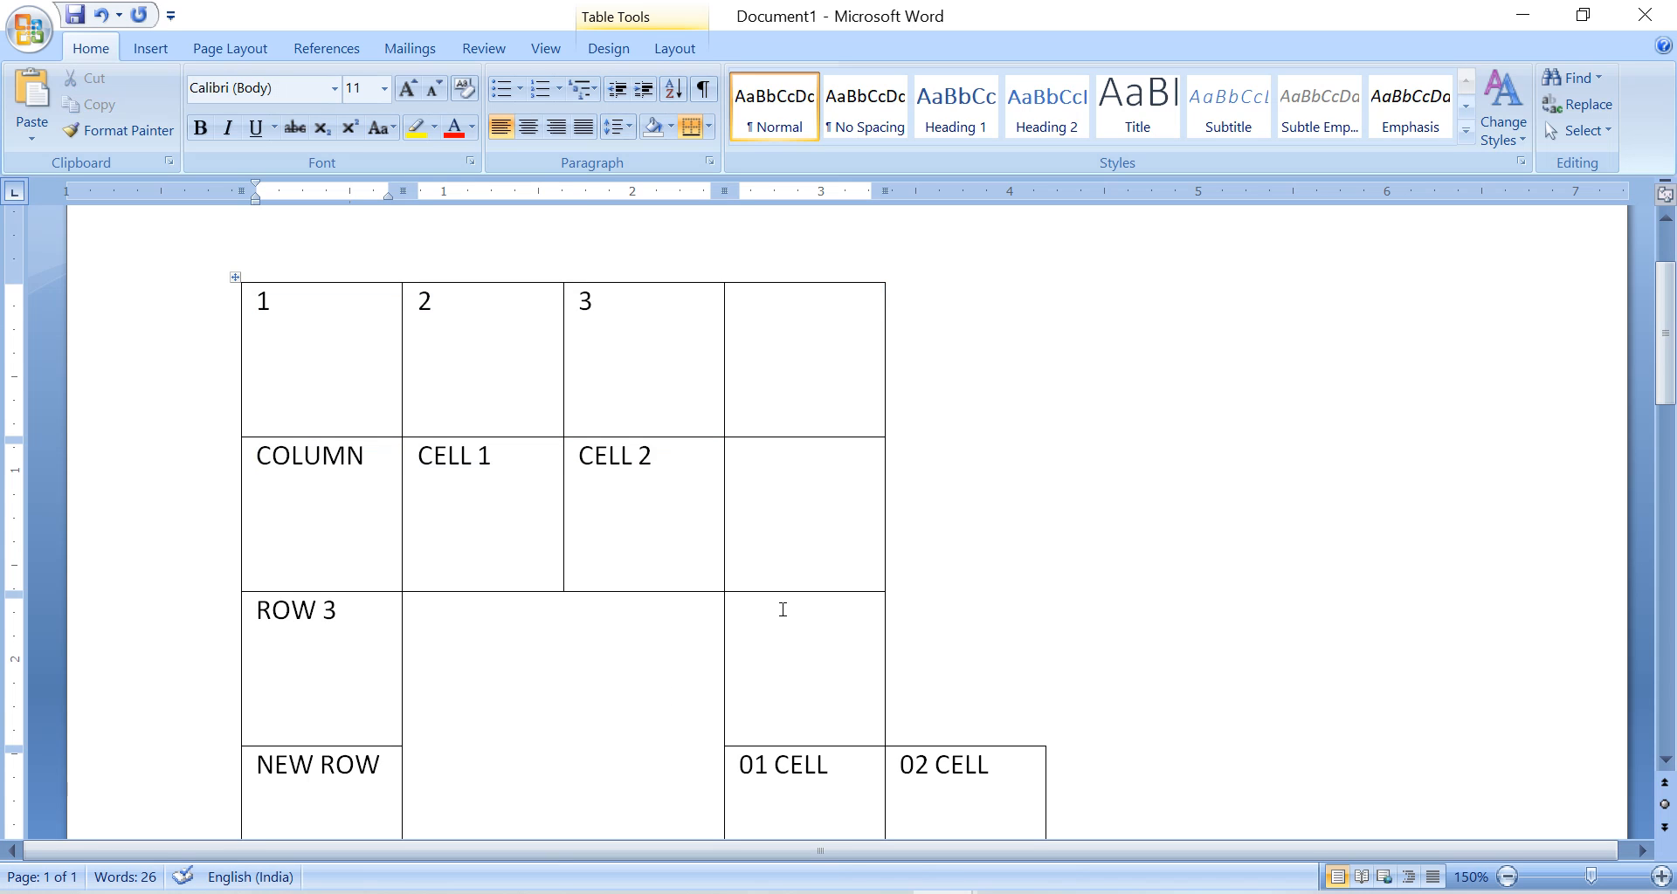
{"action": "right_click", "coordinate": [532, 601]}
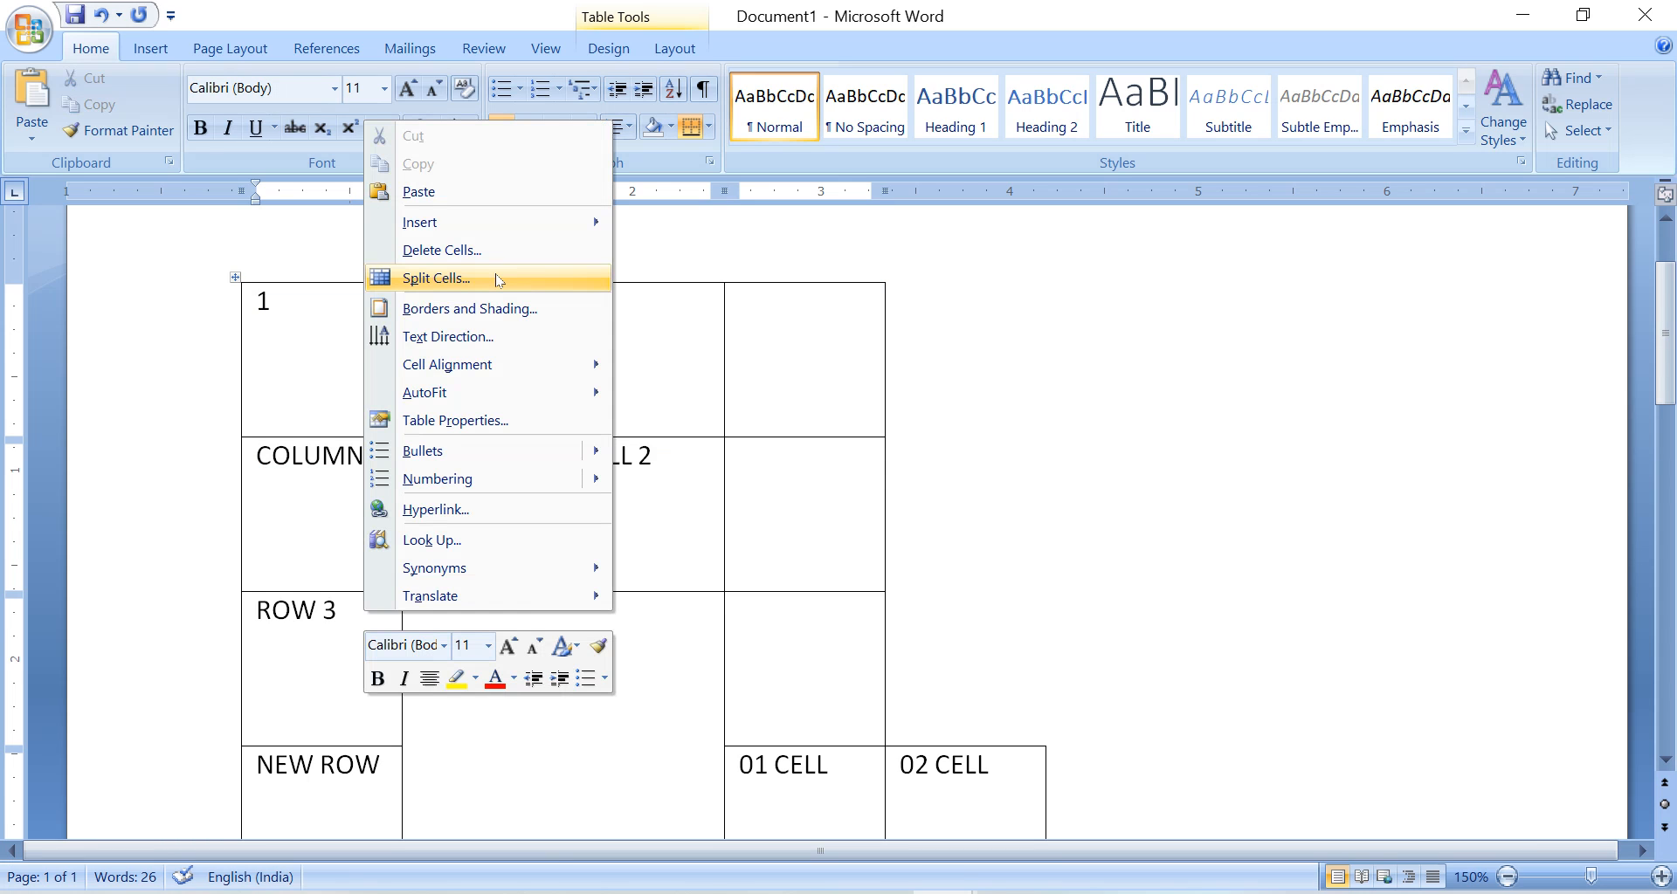
{"action": "left_click", "coordinate": [498, 278]}
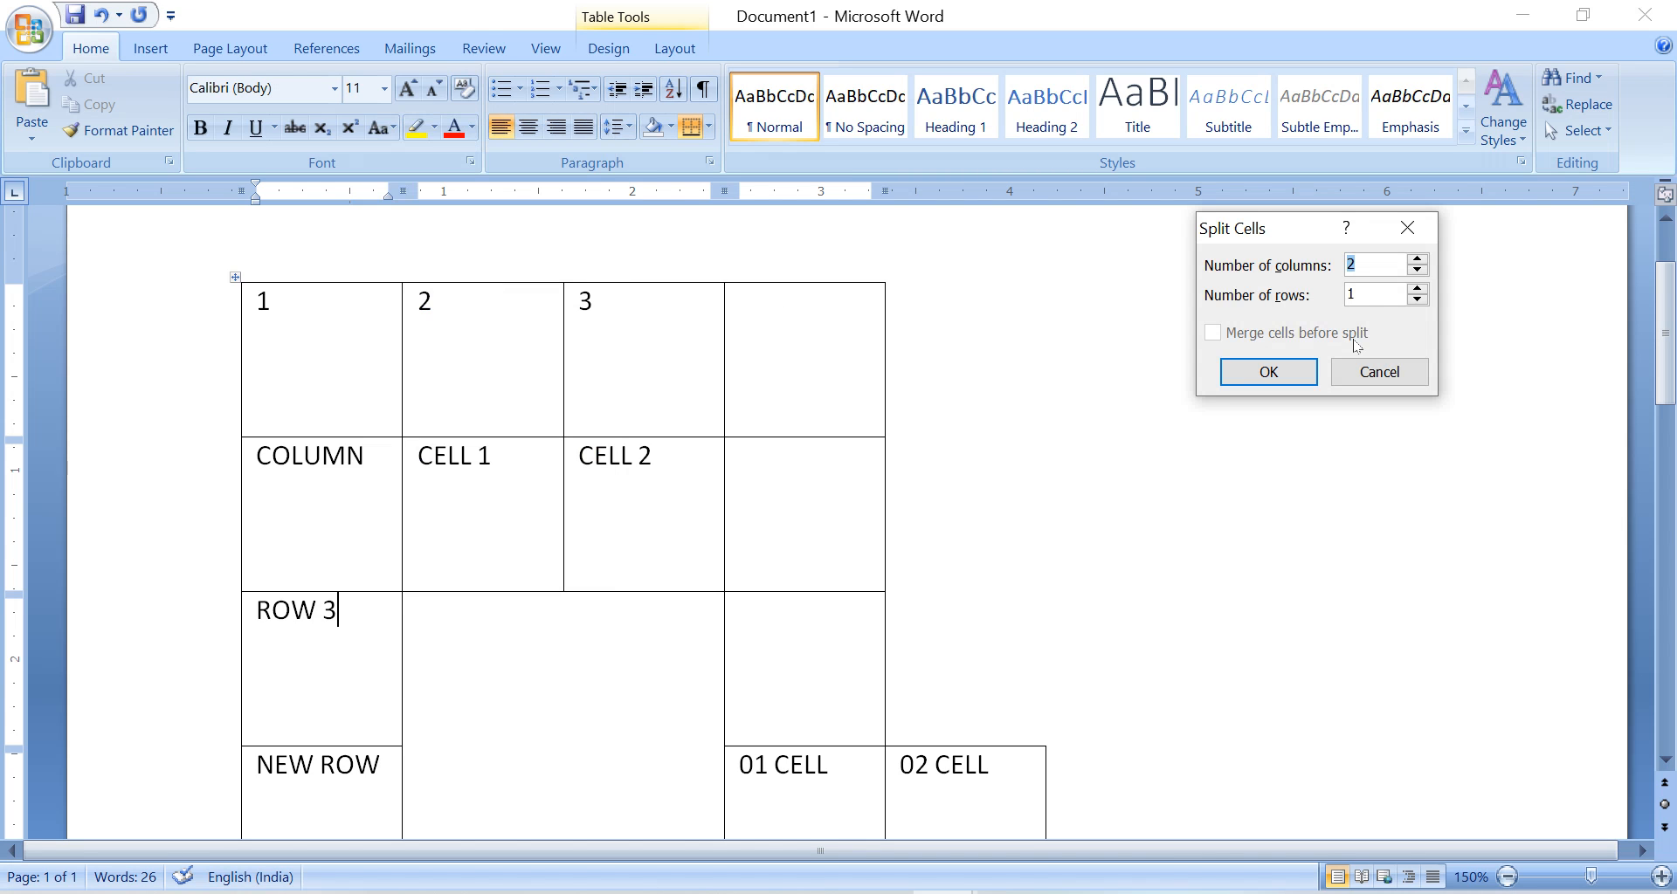
{"action": "left_click", "coordinate": [1379, 371]}
Split the upper table at the ROW 3 row and enter the label TABLE 02 above the second table.
{"action": "left_click", "coordinate": [675, 49]}
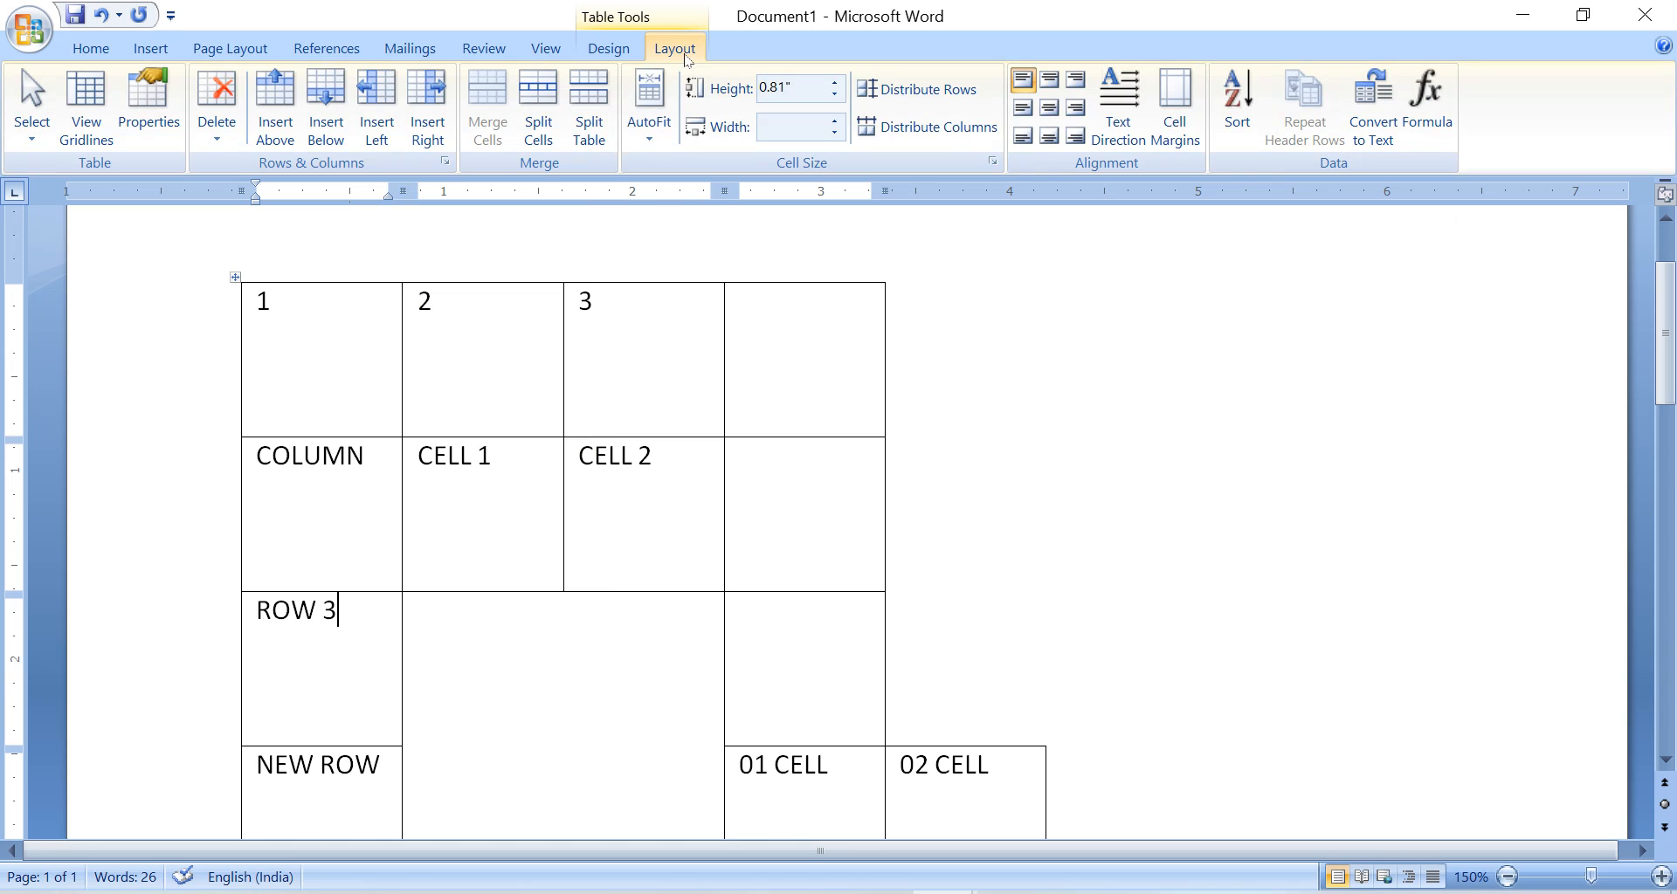
{"action": "left_click", "coordinate": [589, 131]}
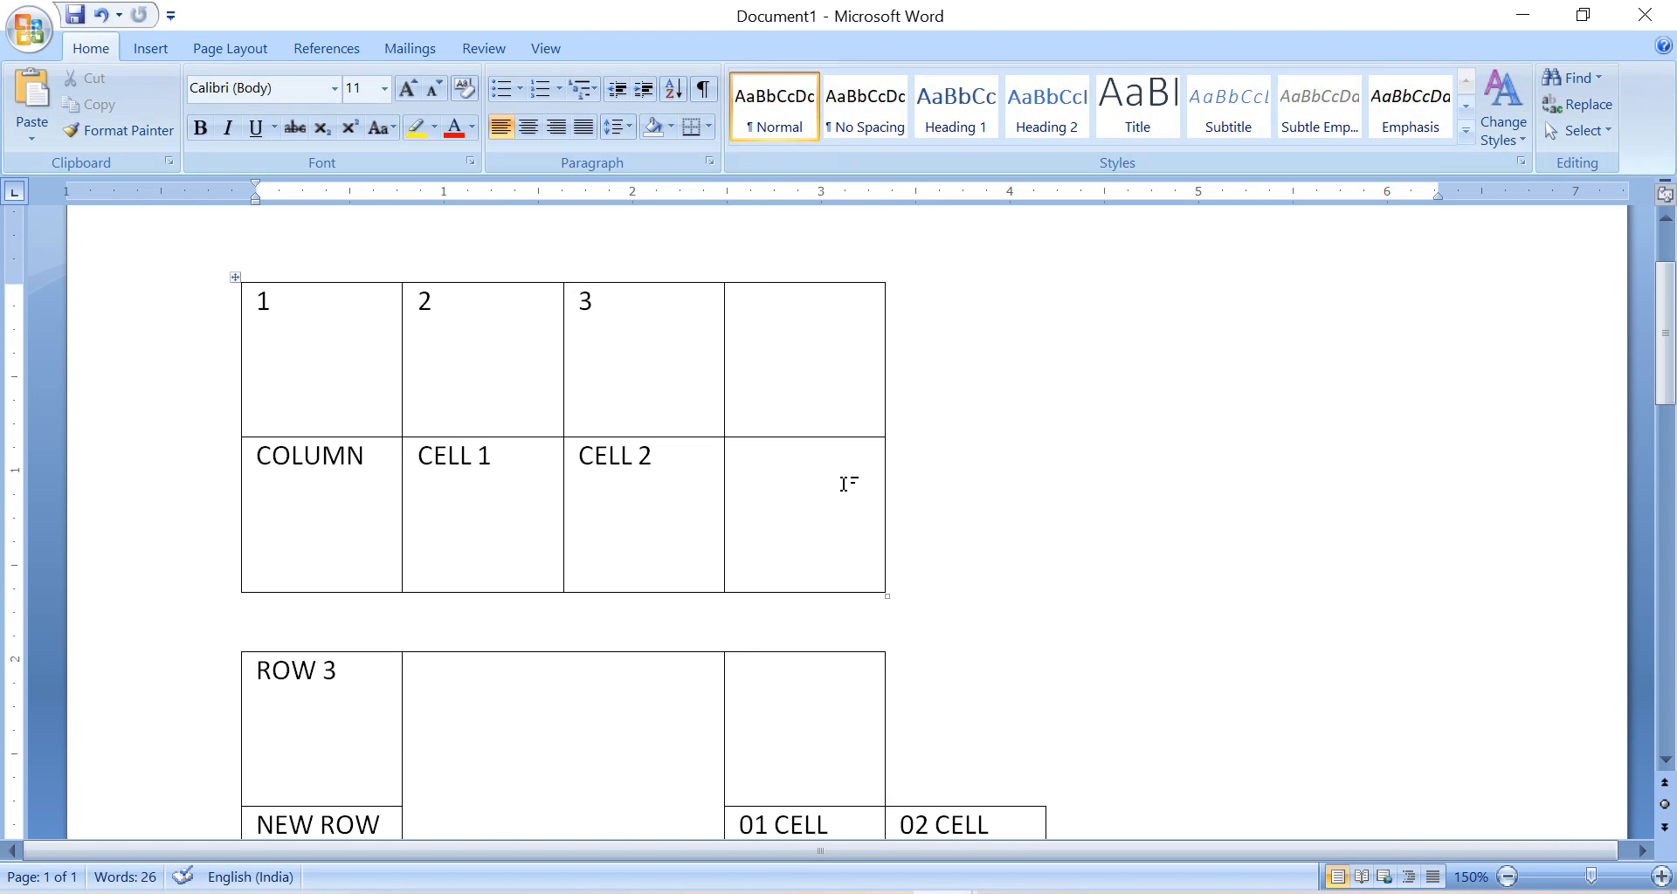
{"action": "key", "text": "Return"}
{"action": "type", "text": "TA"}
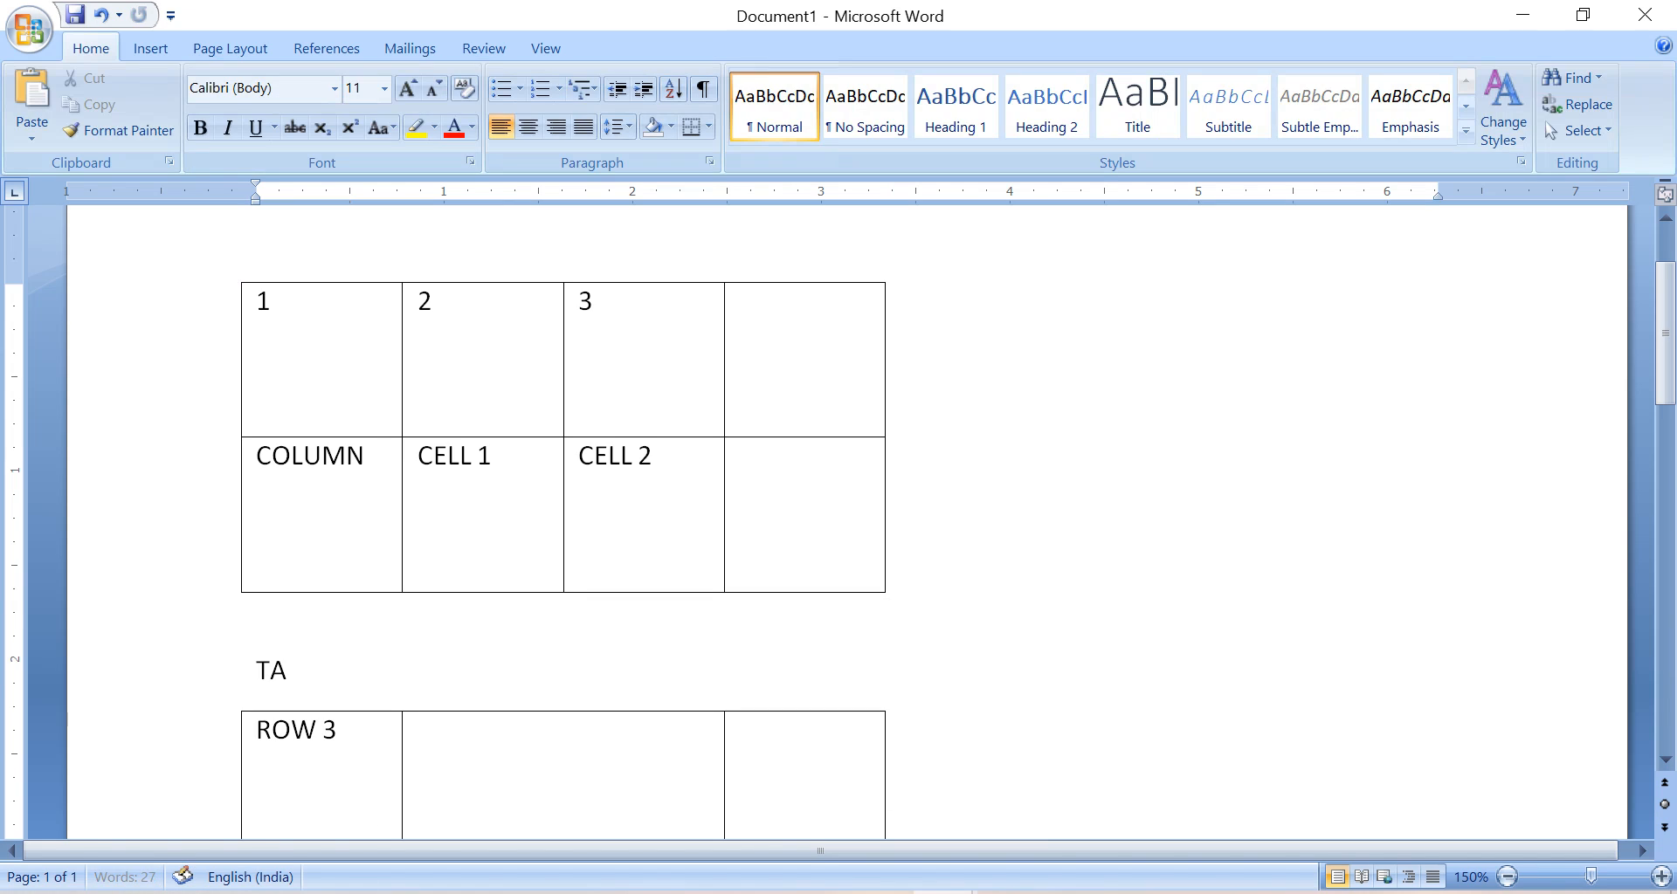
{"action": "type", "text": "BLE 02"}
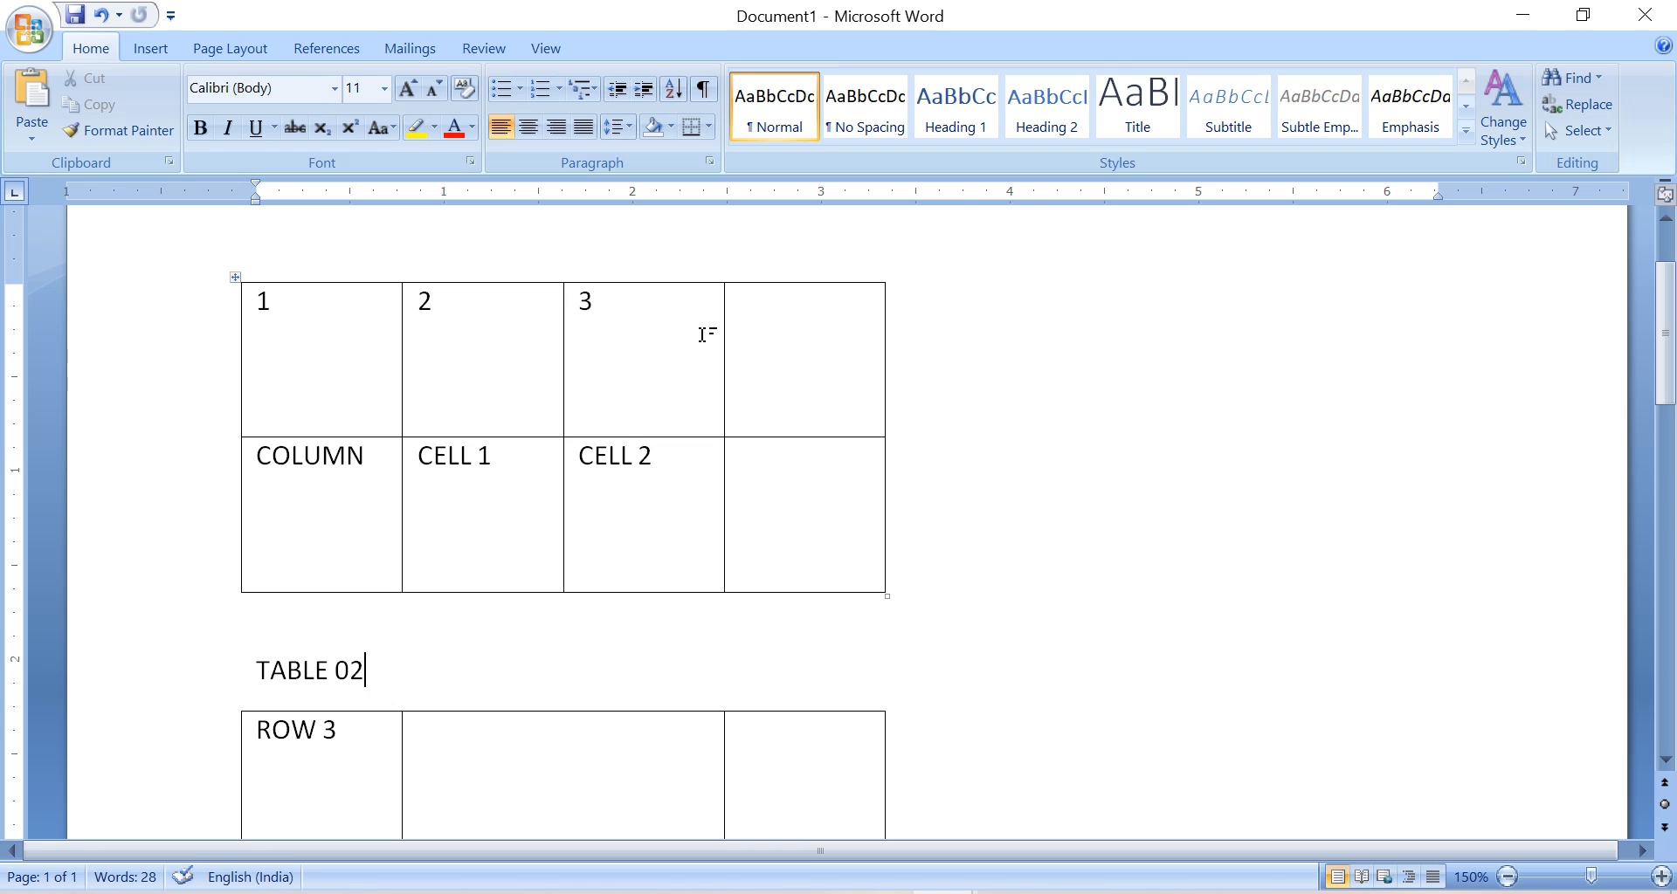
Select the first table's top row and choose a fine dashed ½ pt box page border for the whole document.
{"action": "key", "text": "Up"}
{"action": "left_click", "coordinate": [237, 301]}
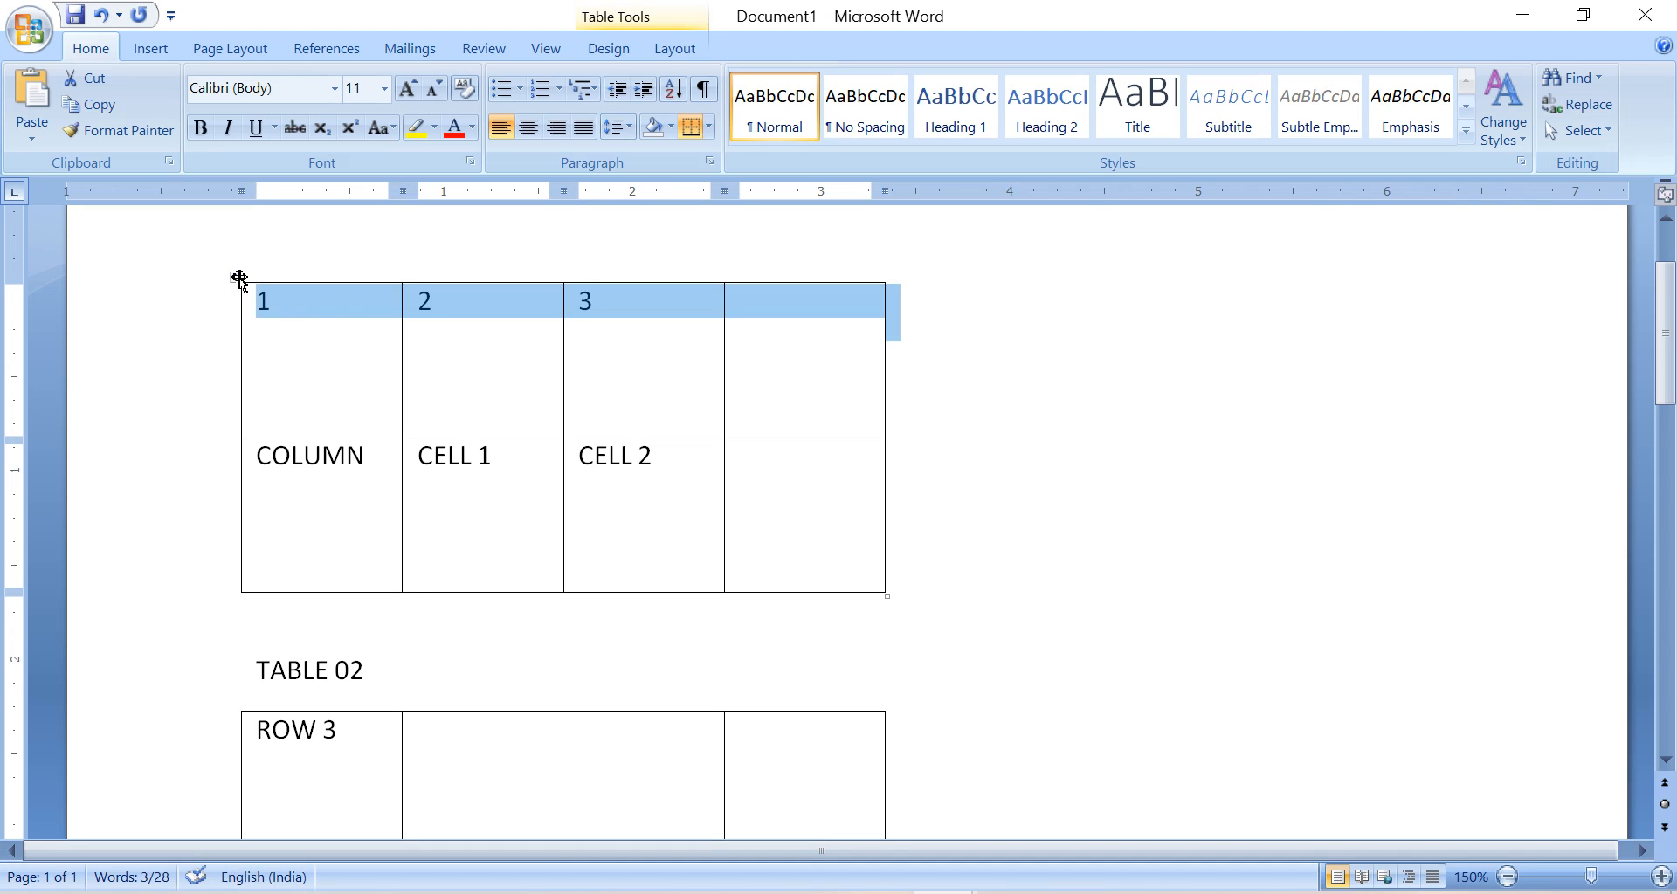
{"action": "double_click", "coordinate": [239, 278]}
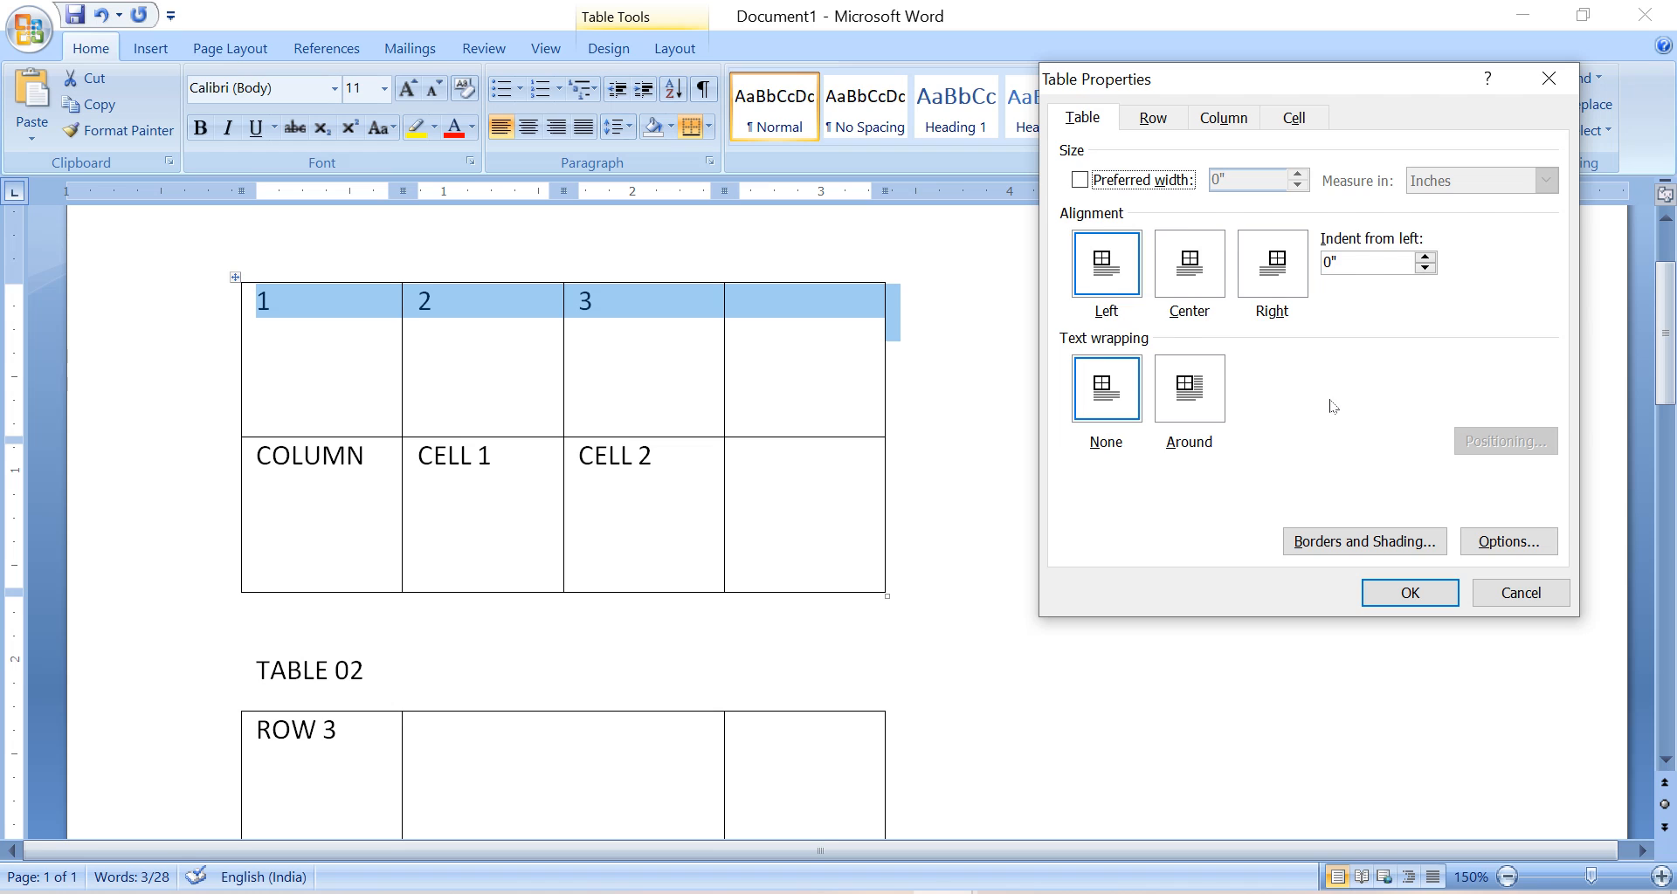
{"action": "left_click", "coordinate": [1364, 541]}
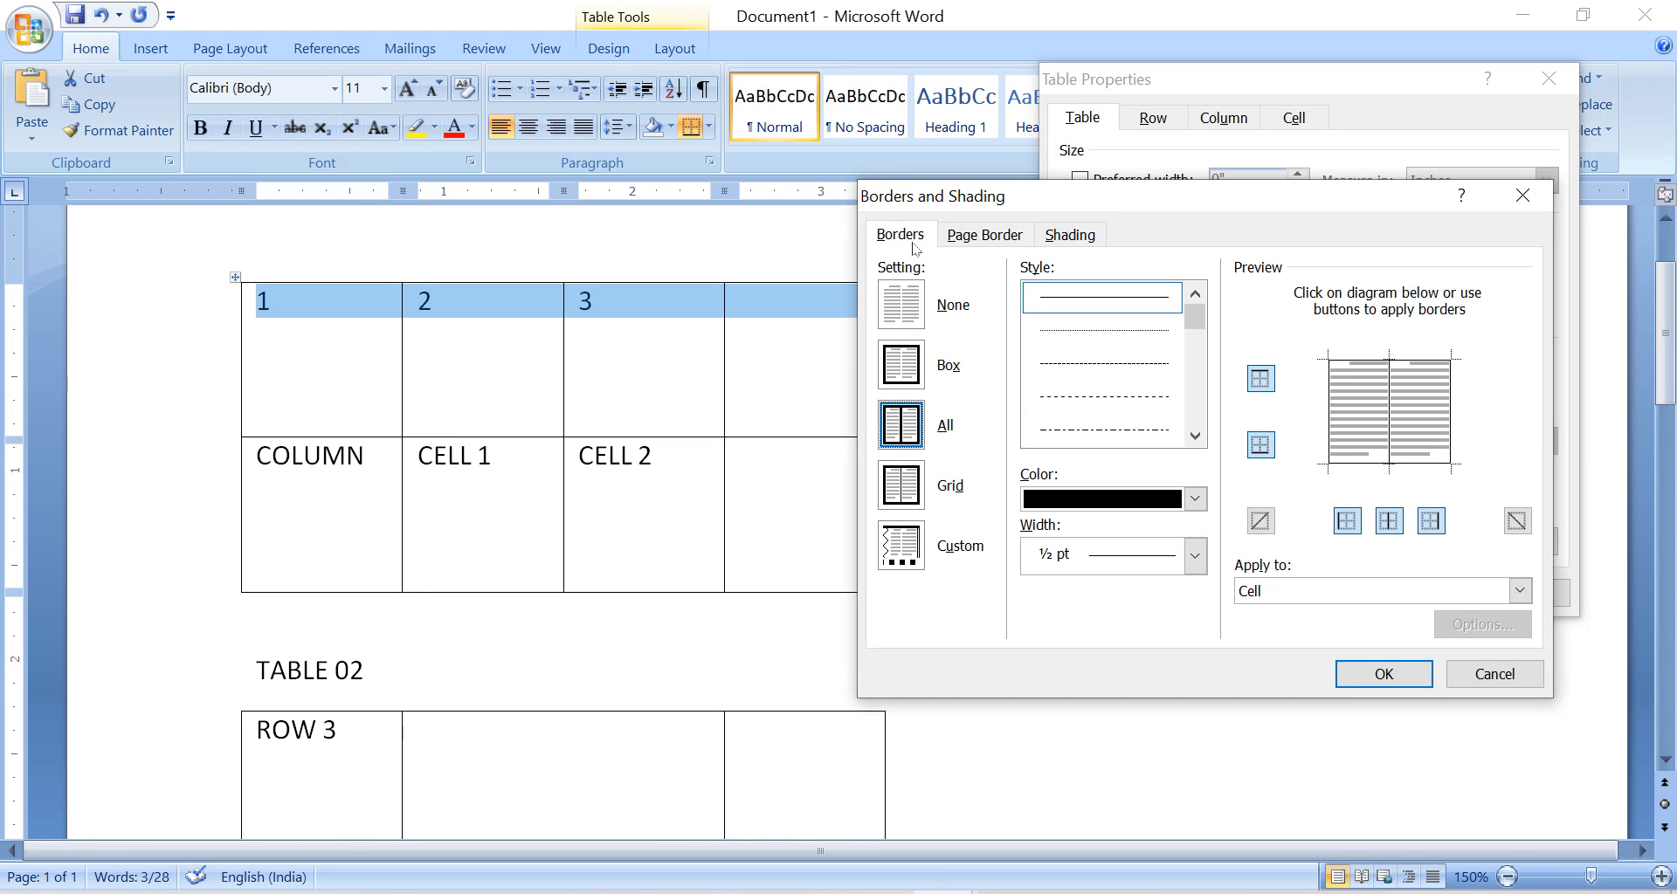
{"action": "left_click", "coordinate": [1013, 235]}
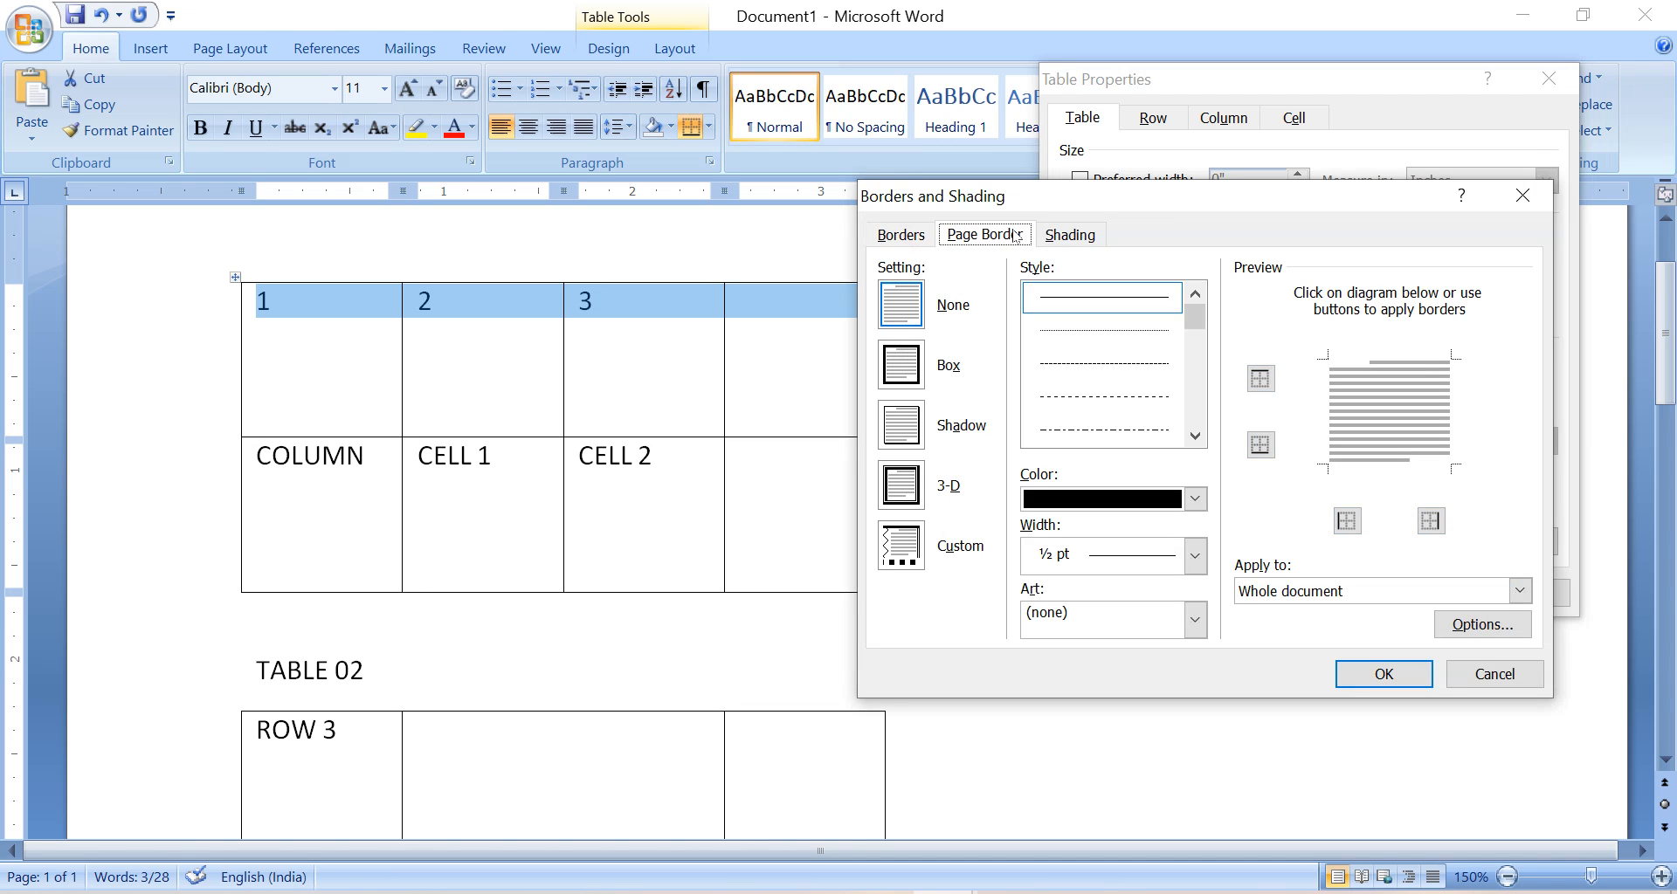
{"action": "left_click", "coordinate": [1068, 236]}
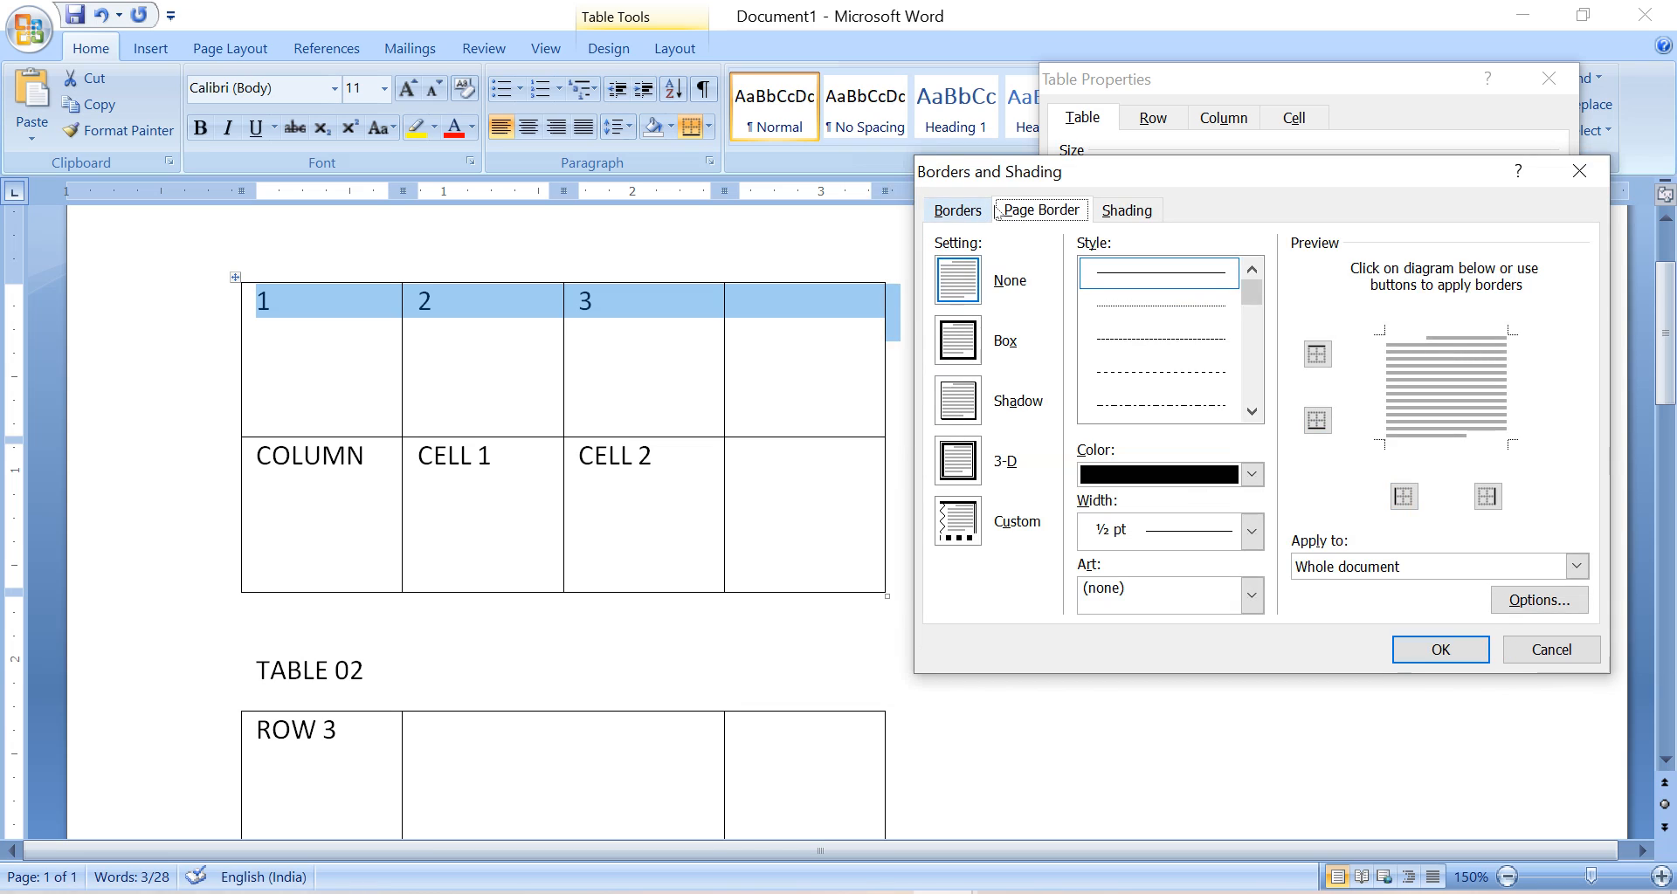
{"action": "left_click", "coordinate": [1208, 339]}
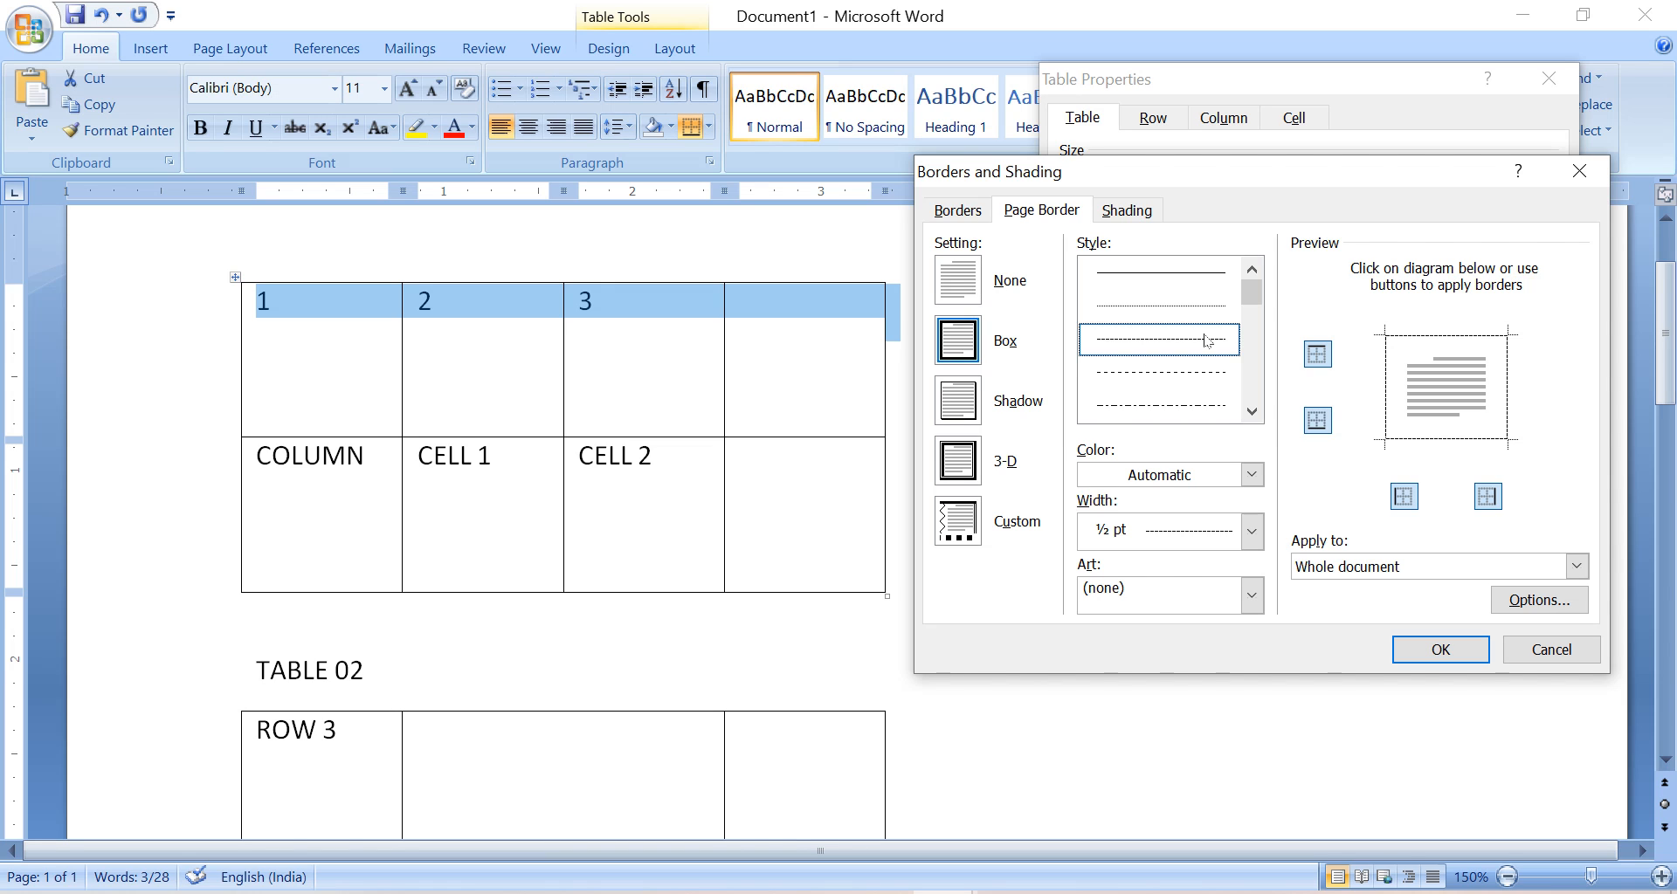
Shade the cells of the first table's top row grey and apply the border and shading settings.
{"action": "left_click", "coordinate": [1127, 210]}
{"action": "left_click", "coordinate": [1085, 273]}
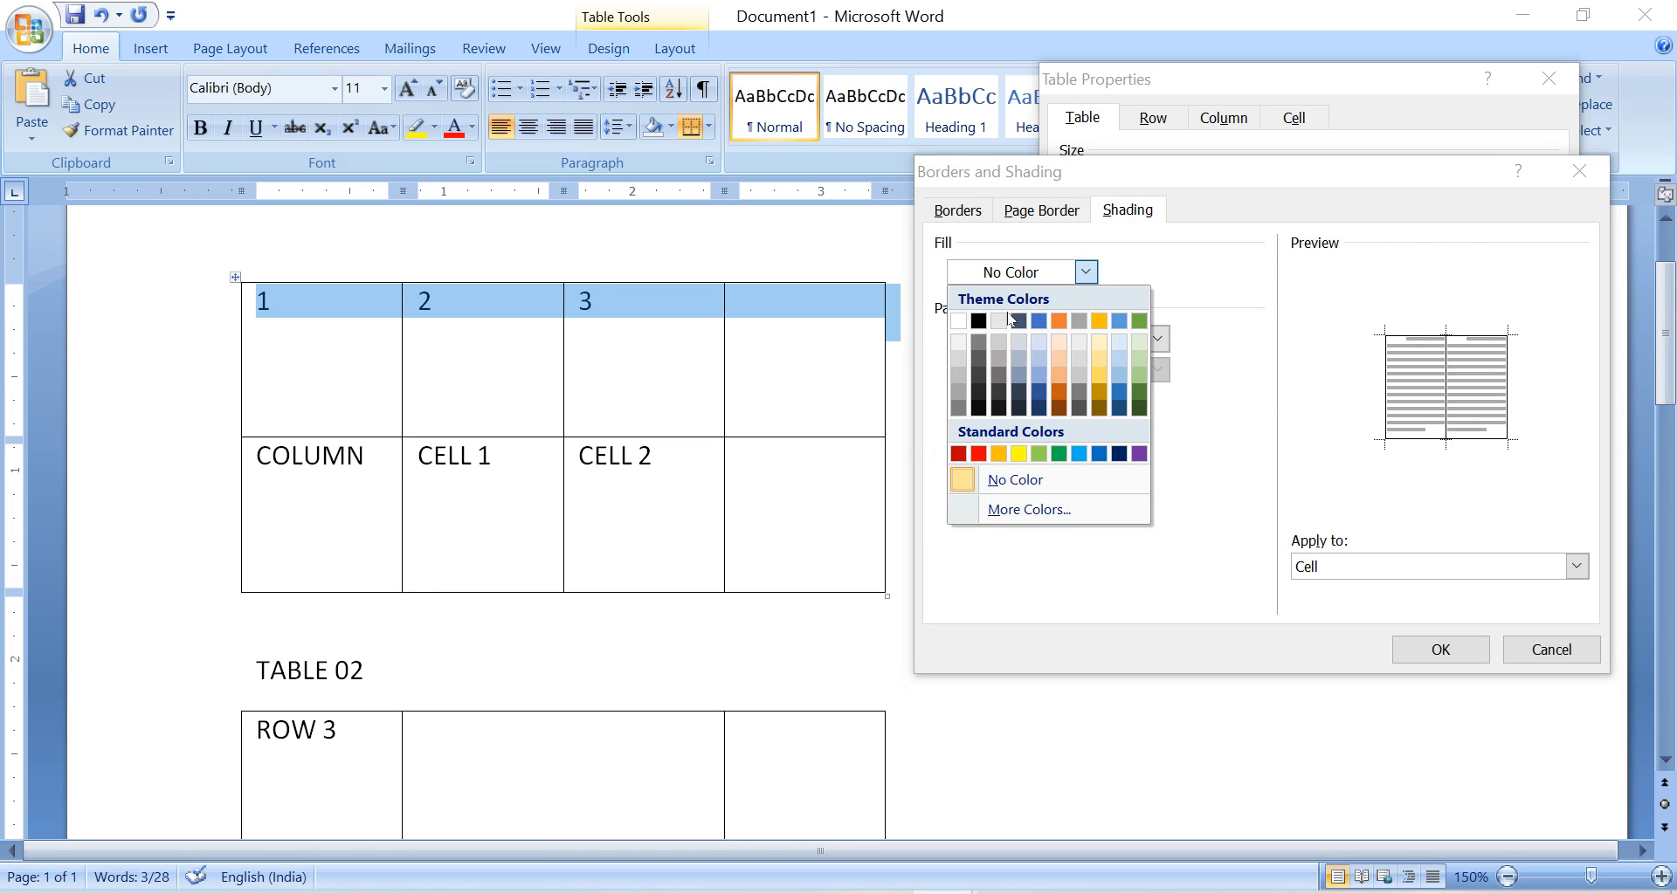
{"action": "left_click", "coordinate": [1008, 317]}
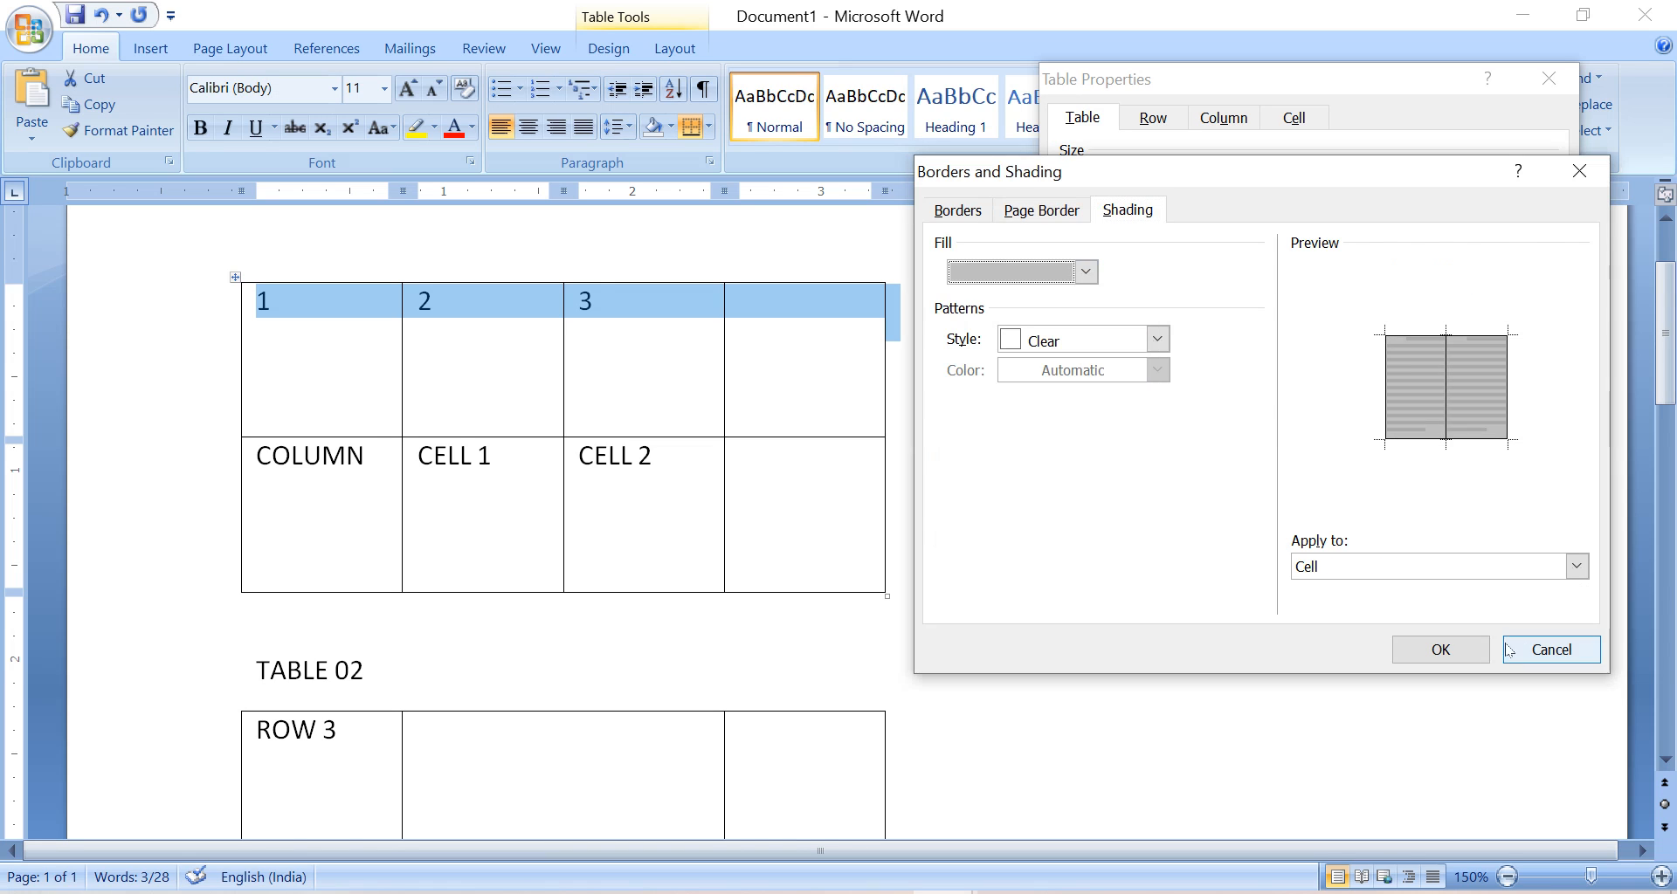
{"action": "left_click", "coordinate": [1445, 652]}
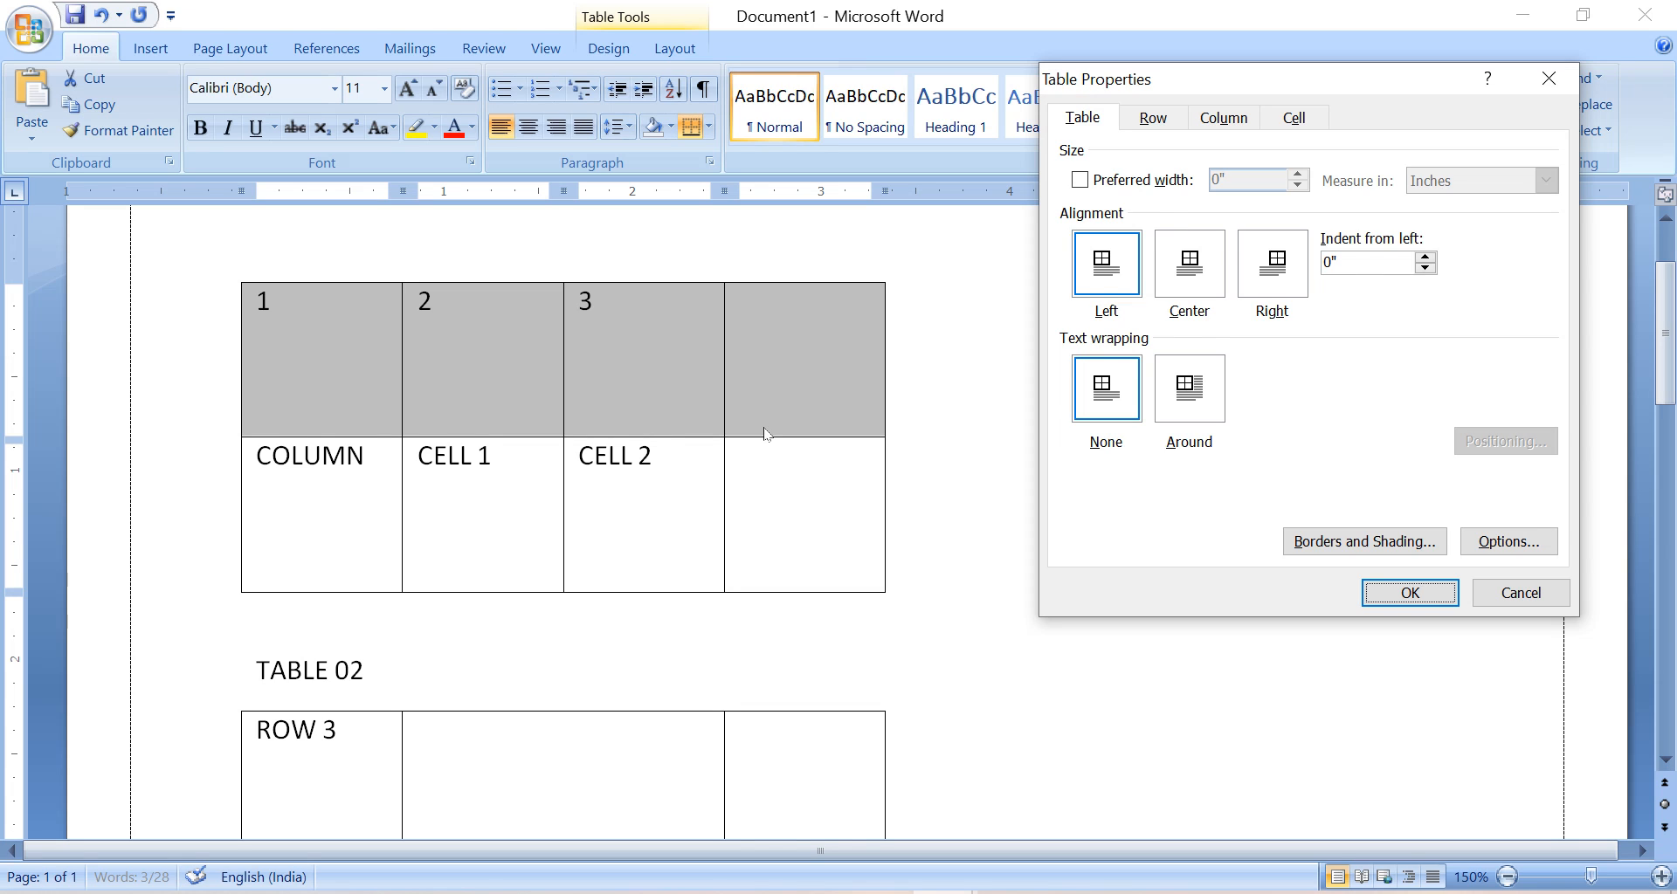
{"action": "left_click", "coordinate": [1521, 593]}
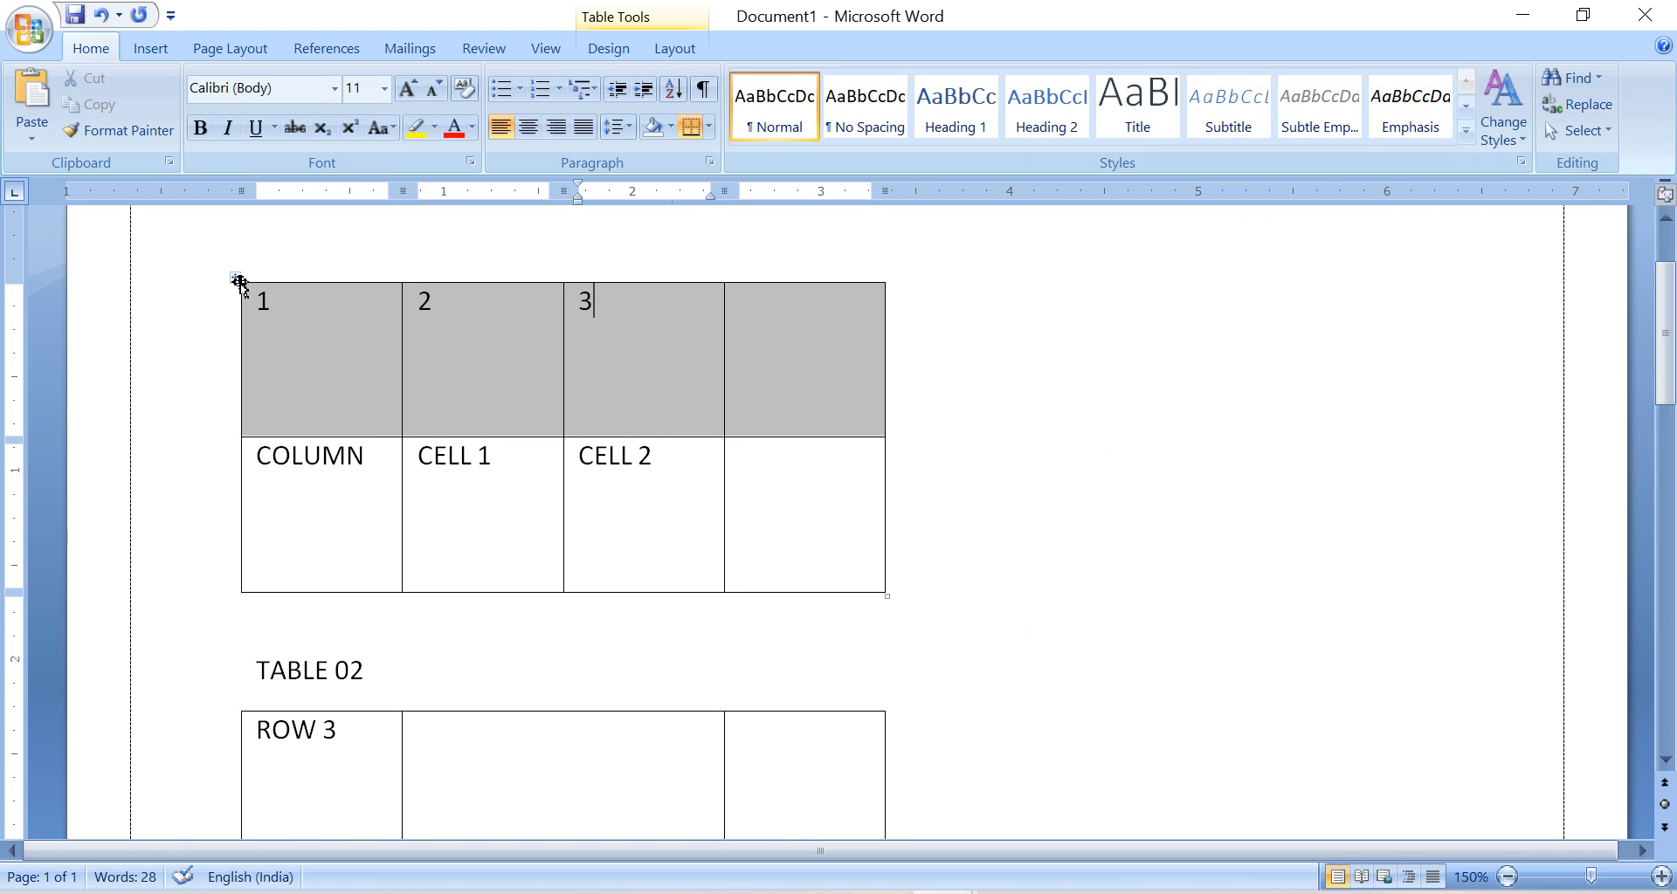
Select the whole first table and choose a ½ pt double-line style for all its borders.
{"action": "right_click", "coordinate": [238, 281]}
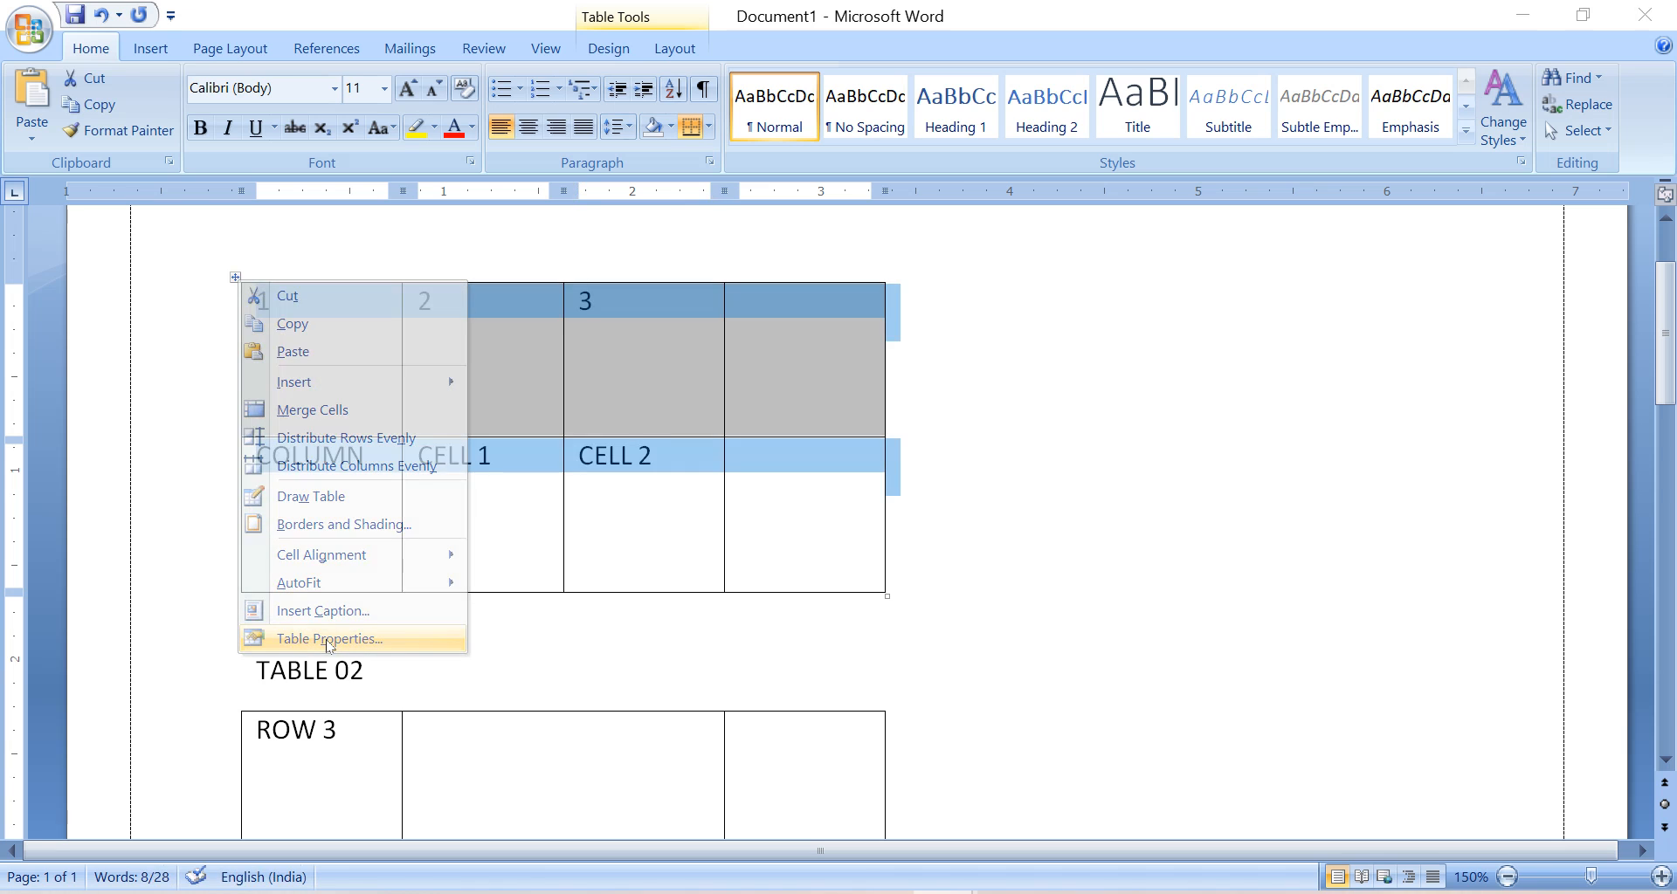
{"action": "left_click", "coordinate": [329, 639]}
{"action": "left_click", "coordinate": [1389, 551]}
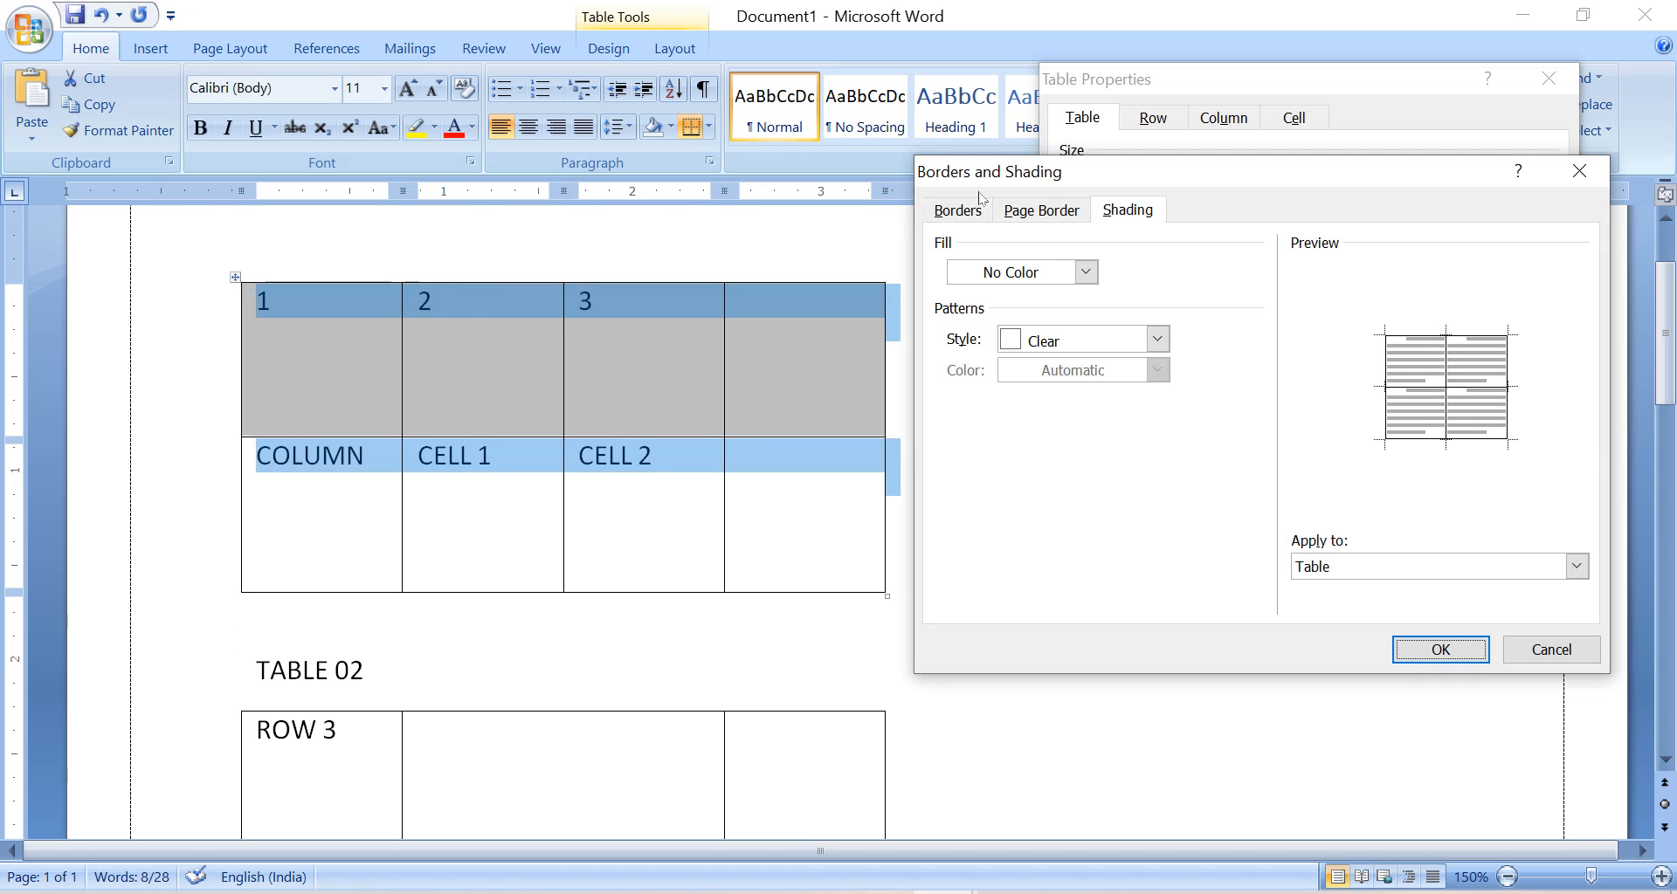
{"action": "left_click", "coordinate": [957, 210]}
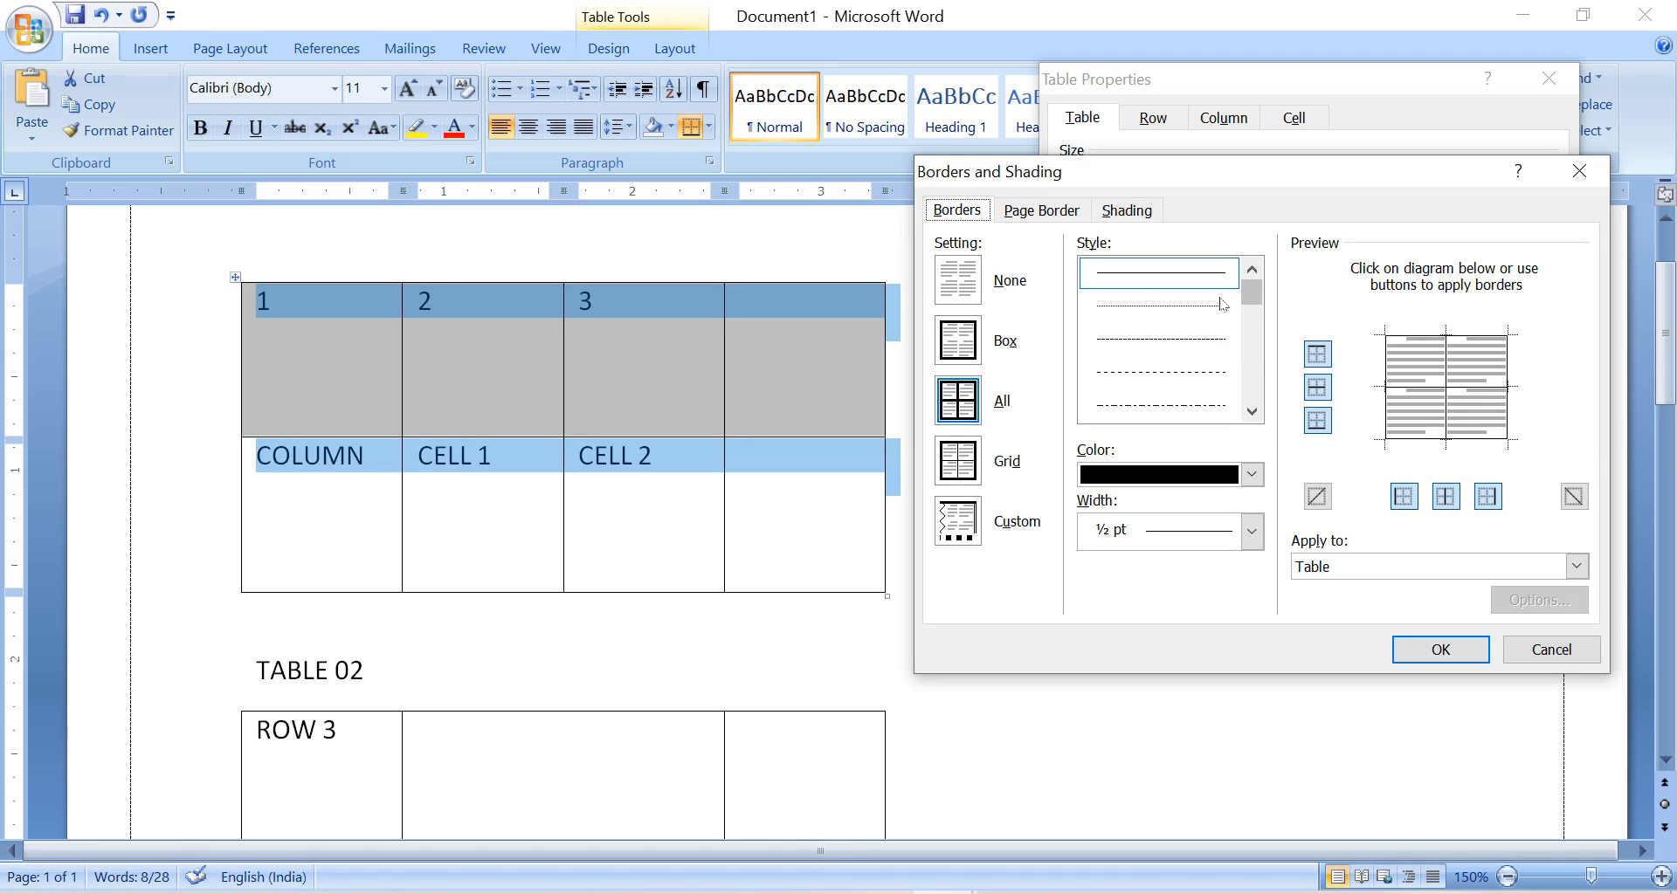
{"action": "left_click", "coordinate": [1213, 349]}
{"action": "left_click", "coordinate": [1252, 412]}
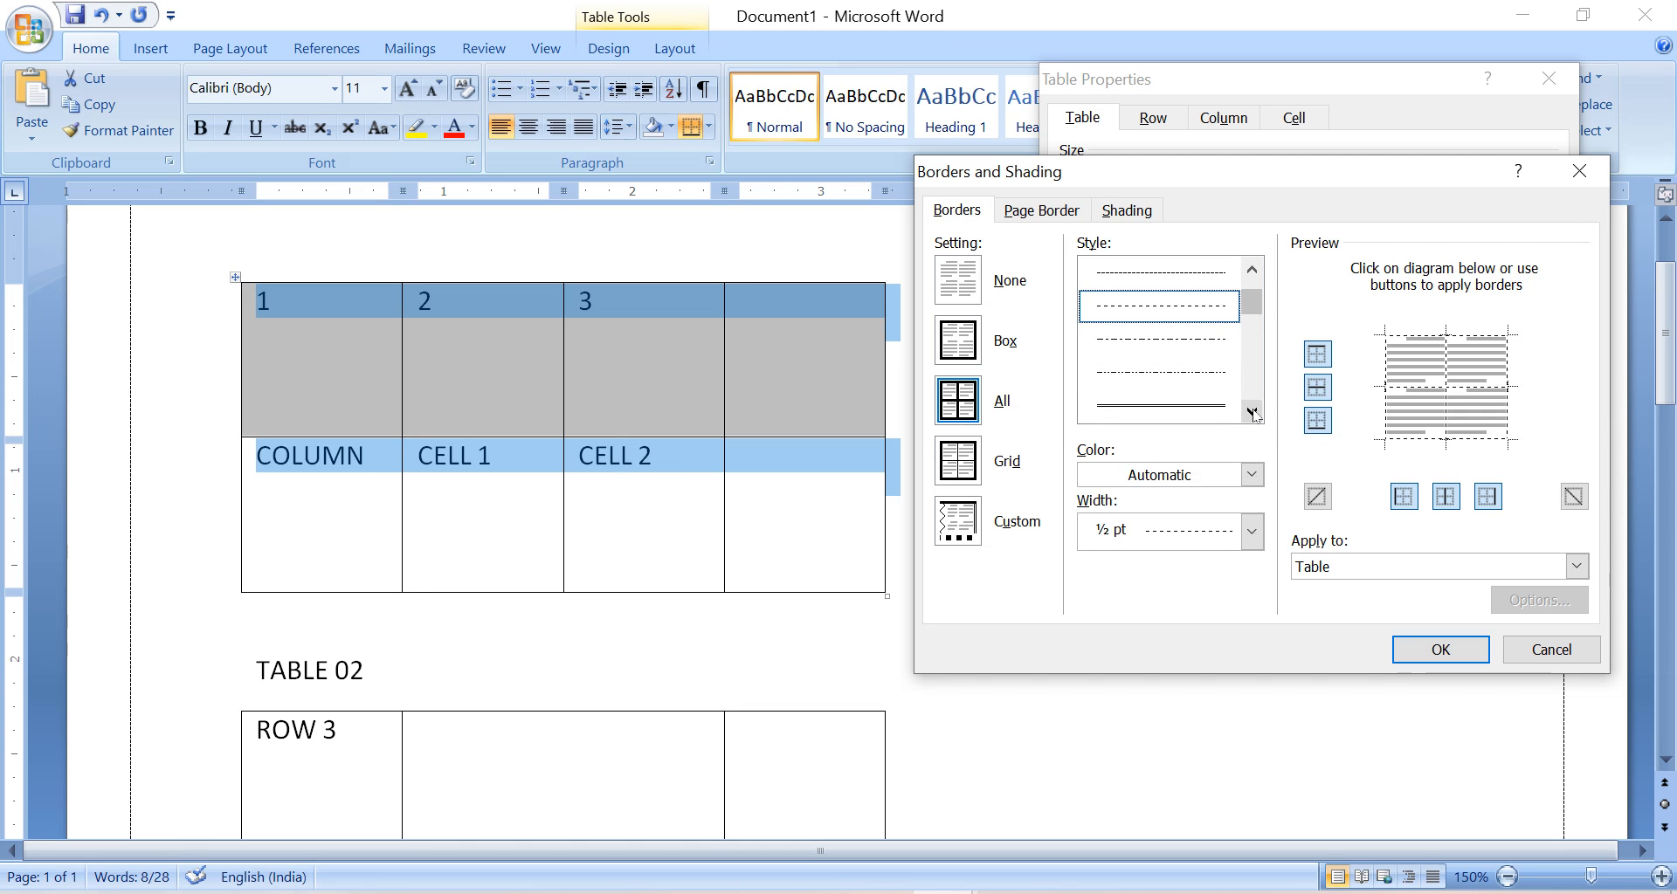
Choose a heavy 3 pt thick-and-thin line as the box page border for the whole document.
{"action": "left_click", "coordinate": [1063, 212]}
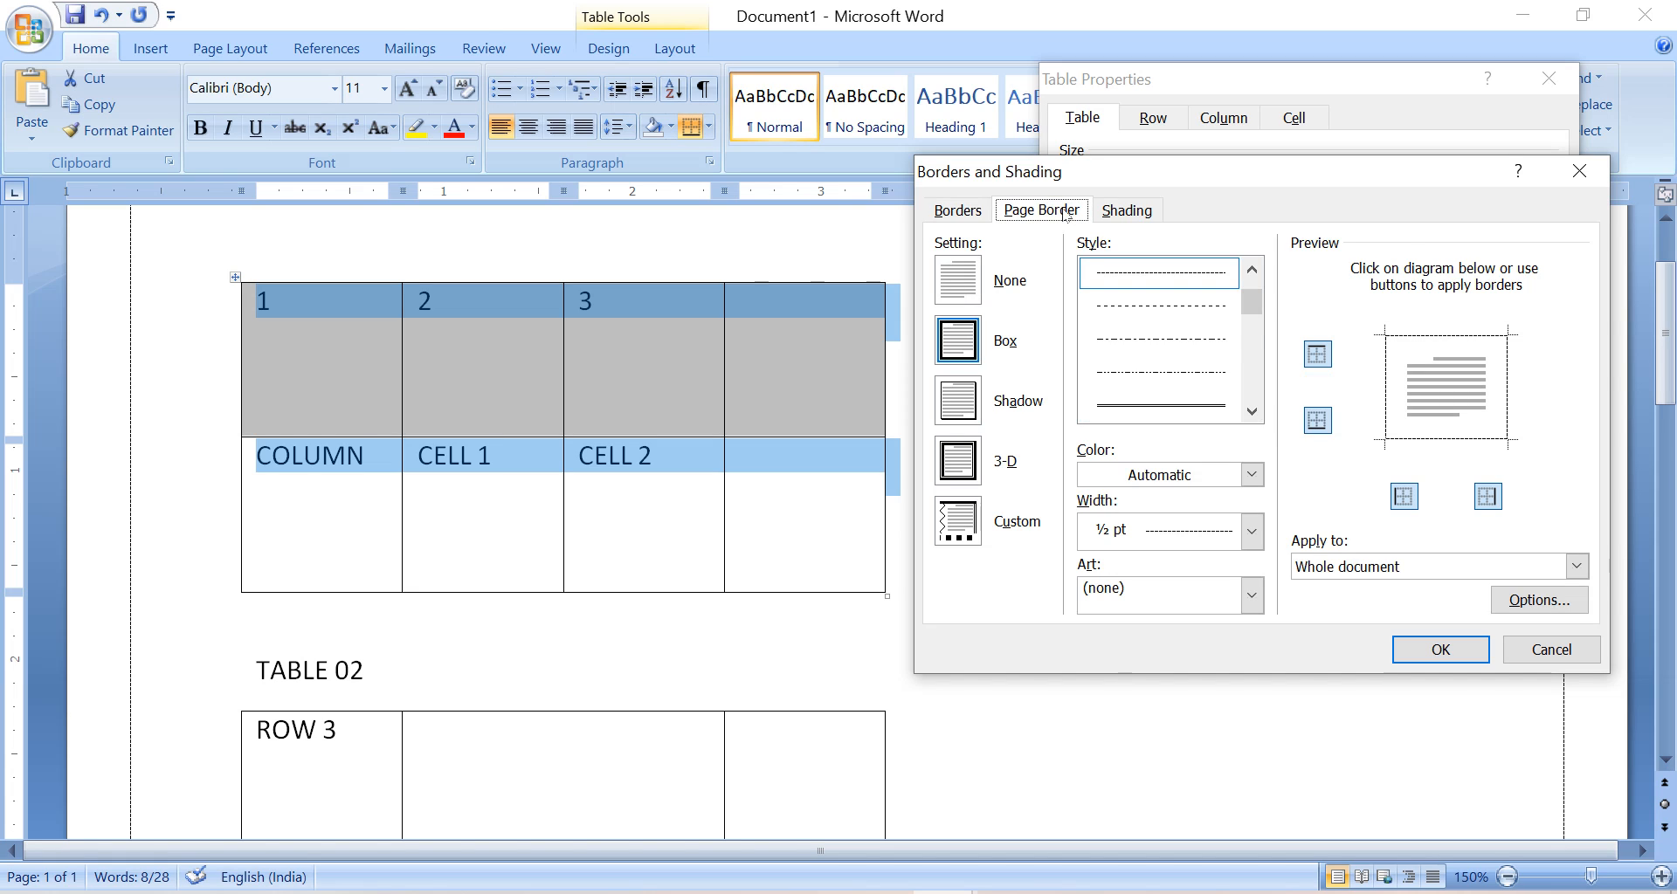
{"action": "scroll", "coordinate": [1215, 371], "scroll_direction": "down", "scroll_amount": 3}
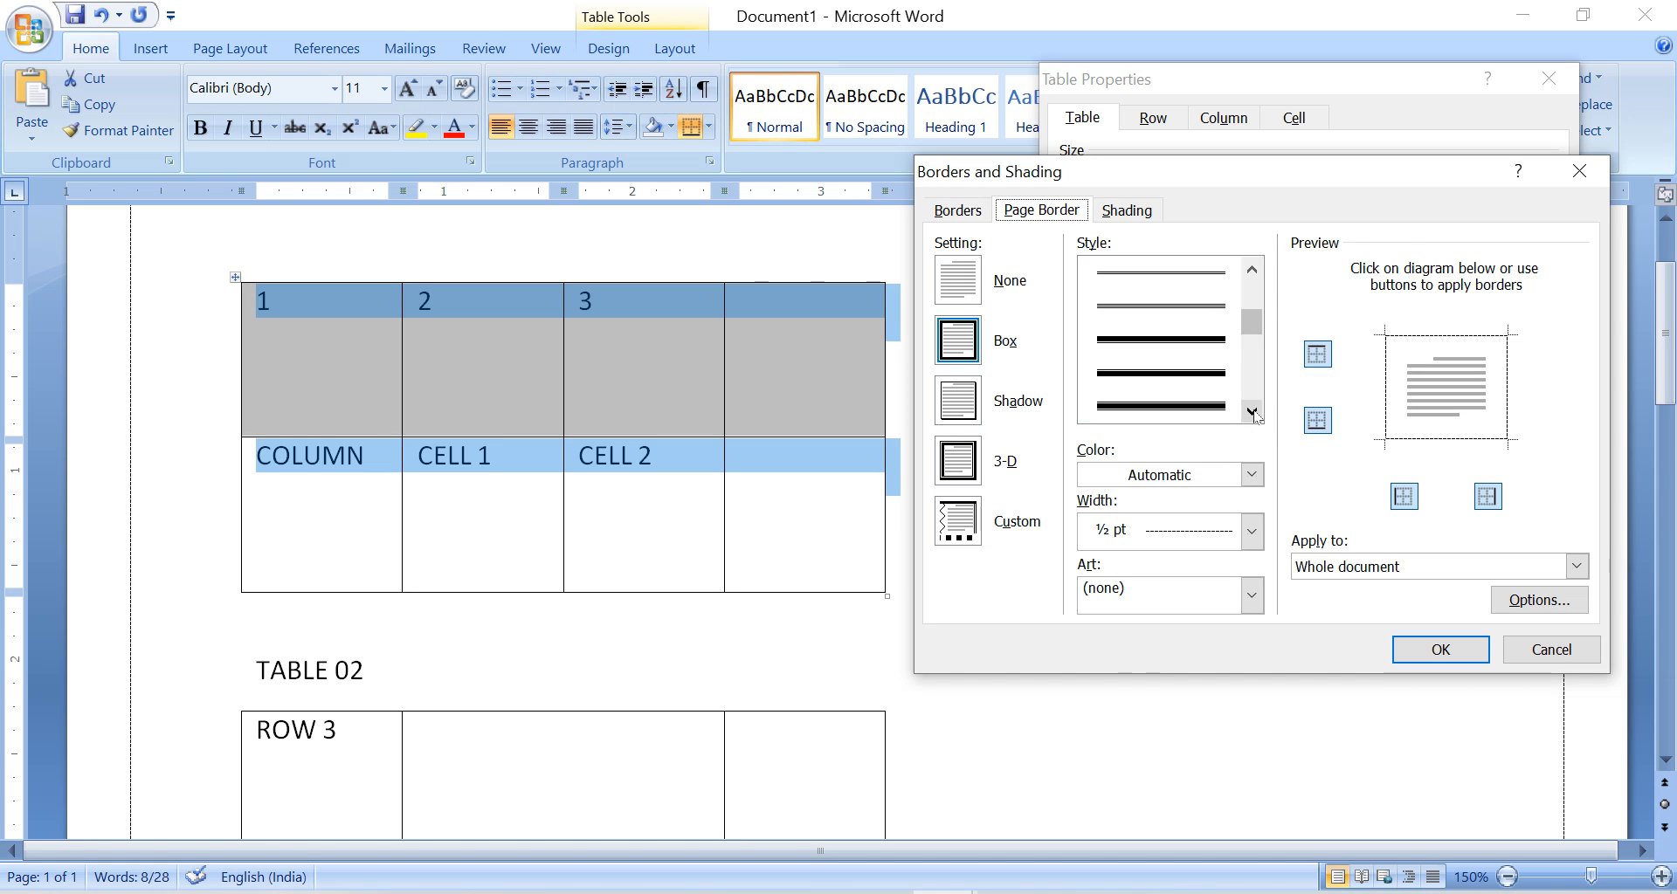
{"action": "left_click", "coordinate": [1215, 371]}
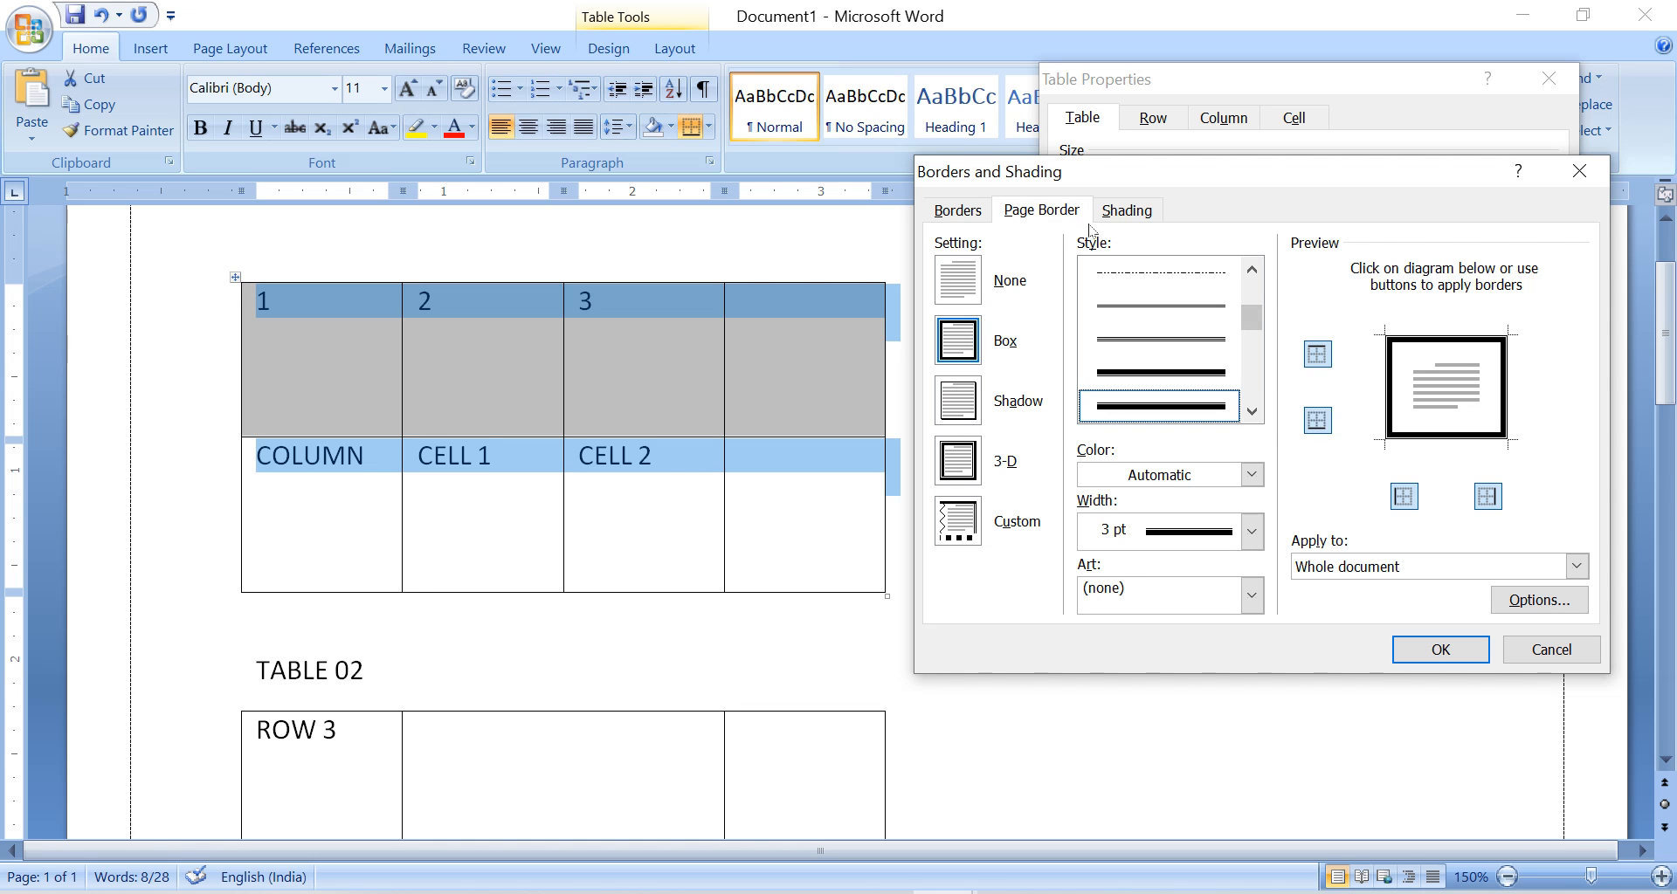
Fill the whole first table with light orange shading and apply the table and page settings.
{"action": "left_click", "coordinate": [1149, 216]}
{"action": "left_click", "coordinate": [1086, 272]}
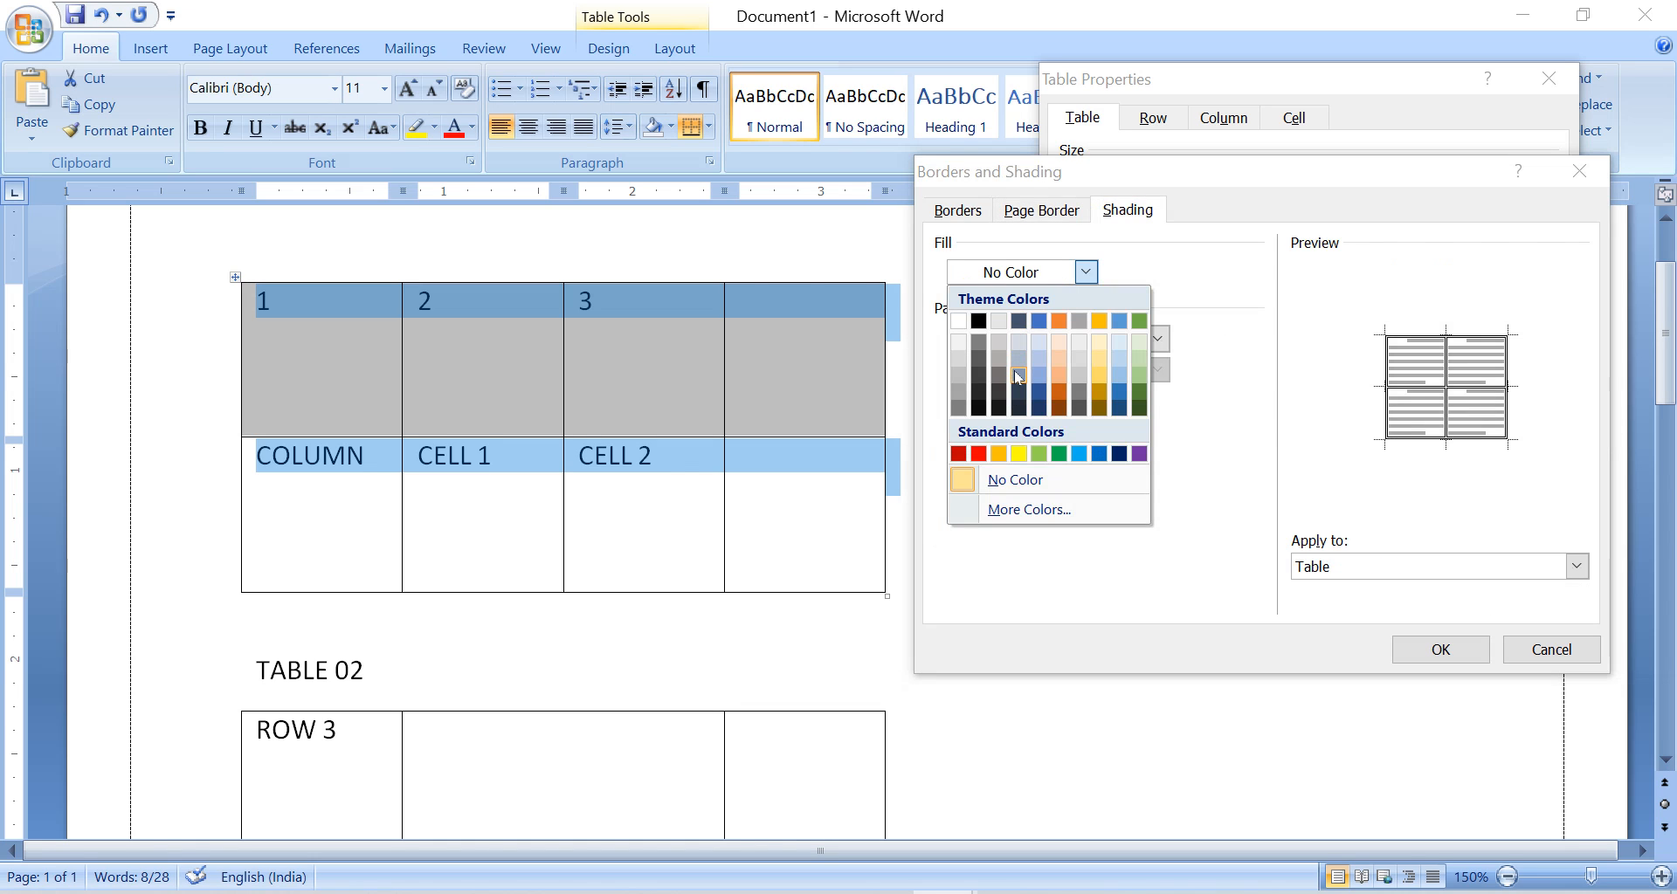
{"action": "left_click", "coordinate": [1059, 358]}
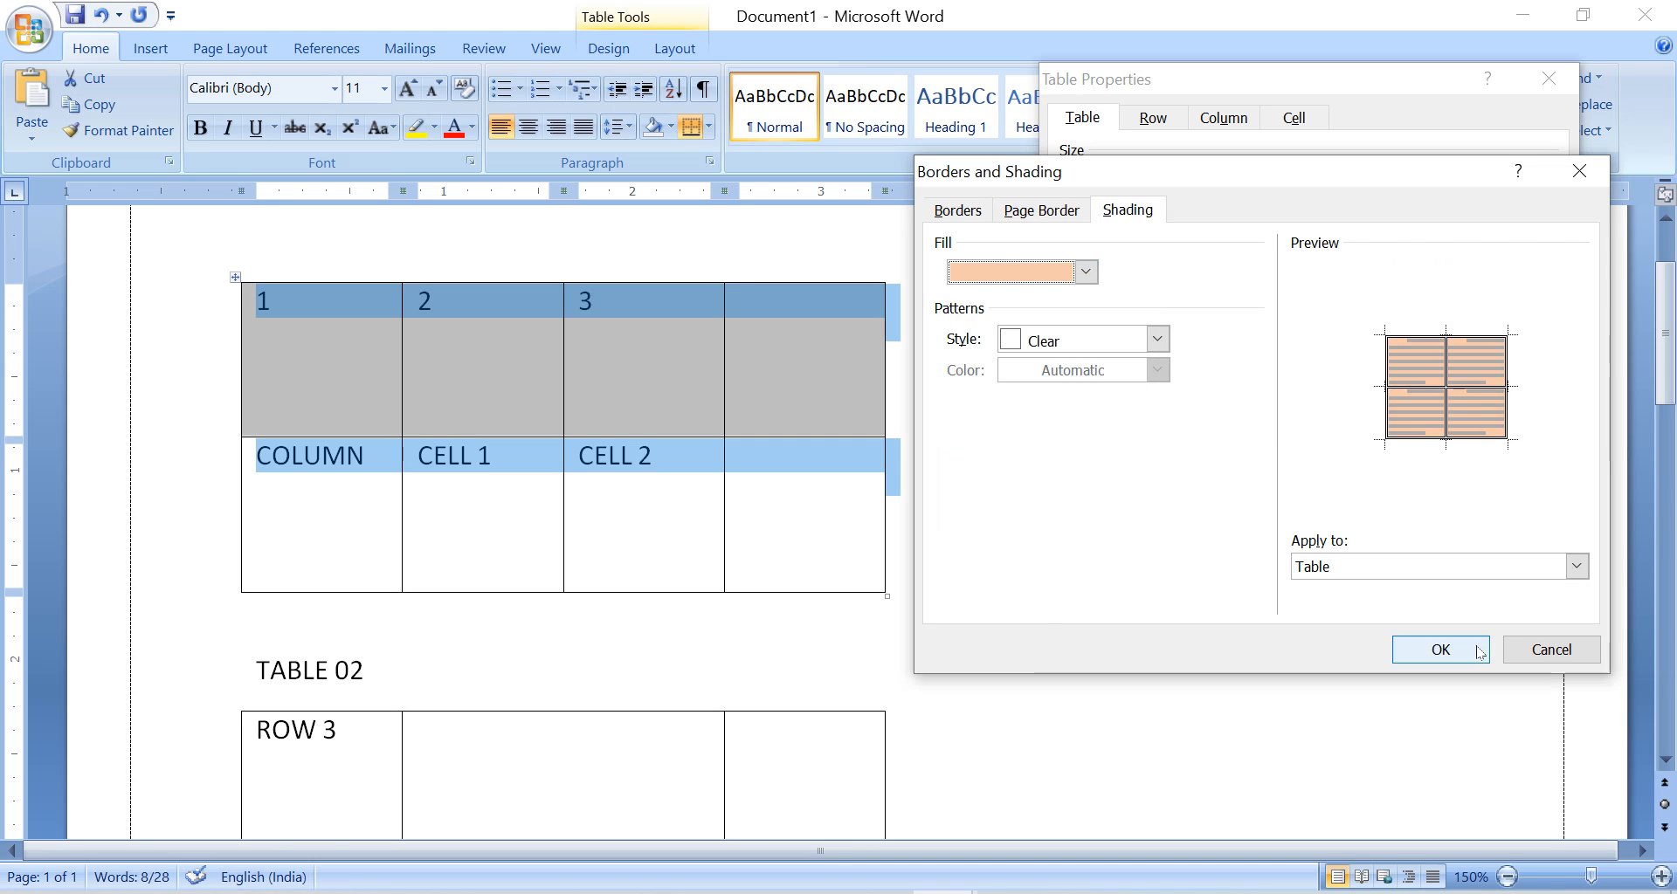
{"action": "left_click", "coordinate": [1471, 649]}
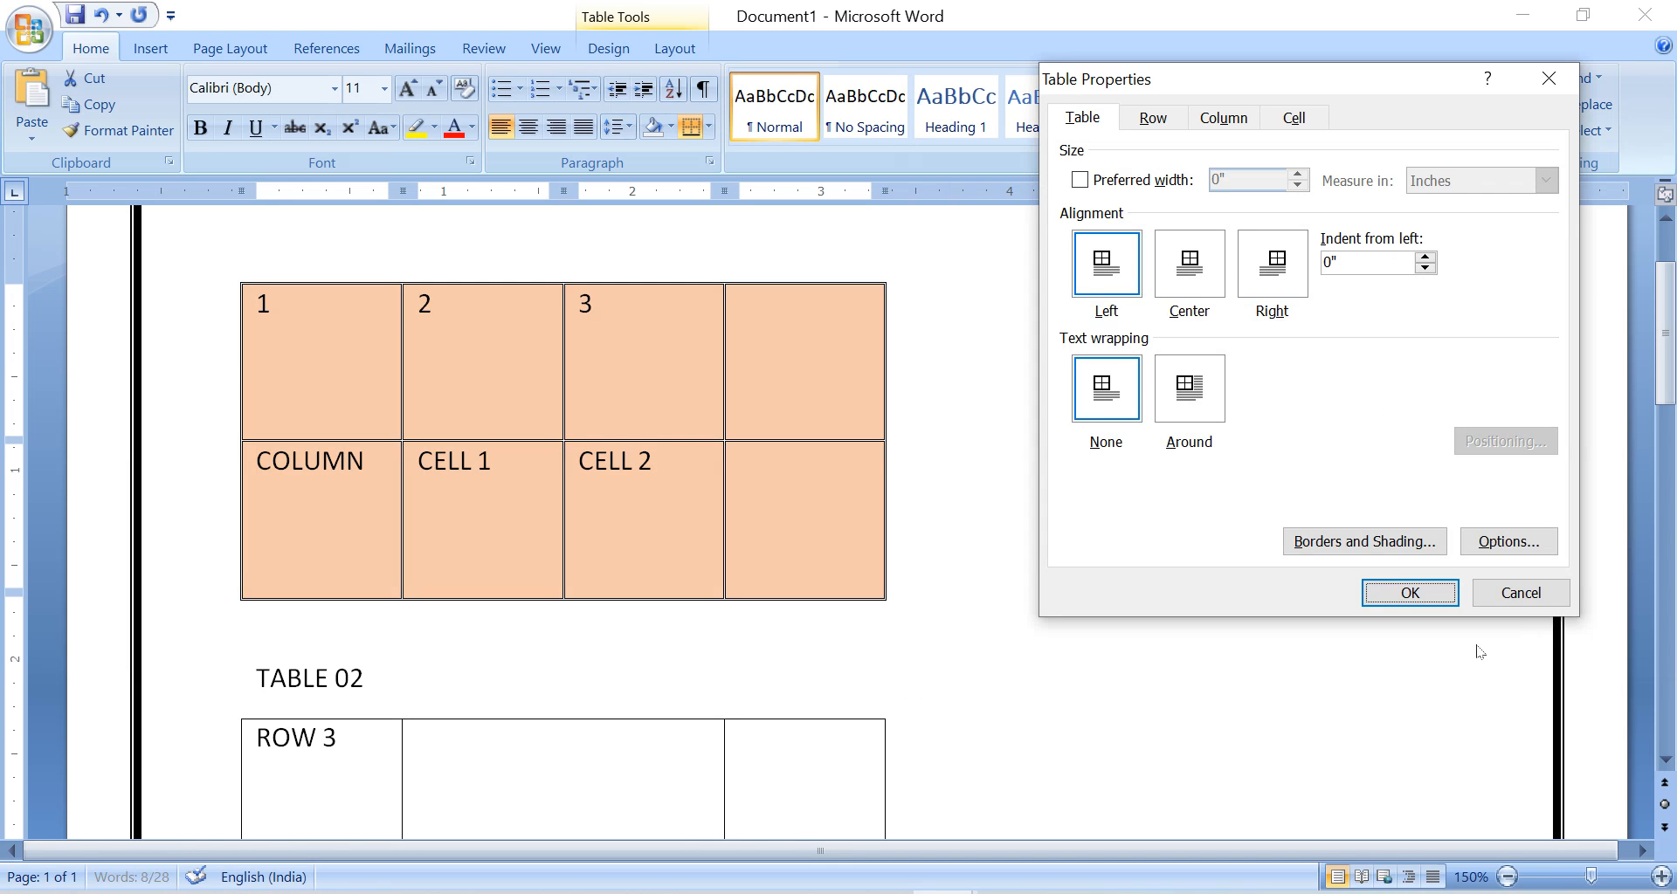
{"action": "left_click", "coordinate": [1409, 593]}
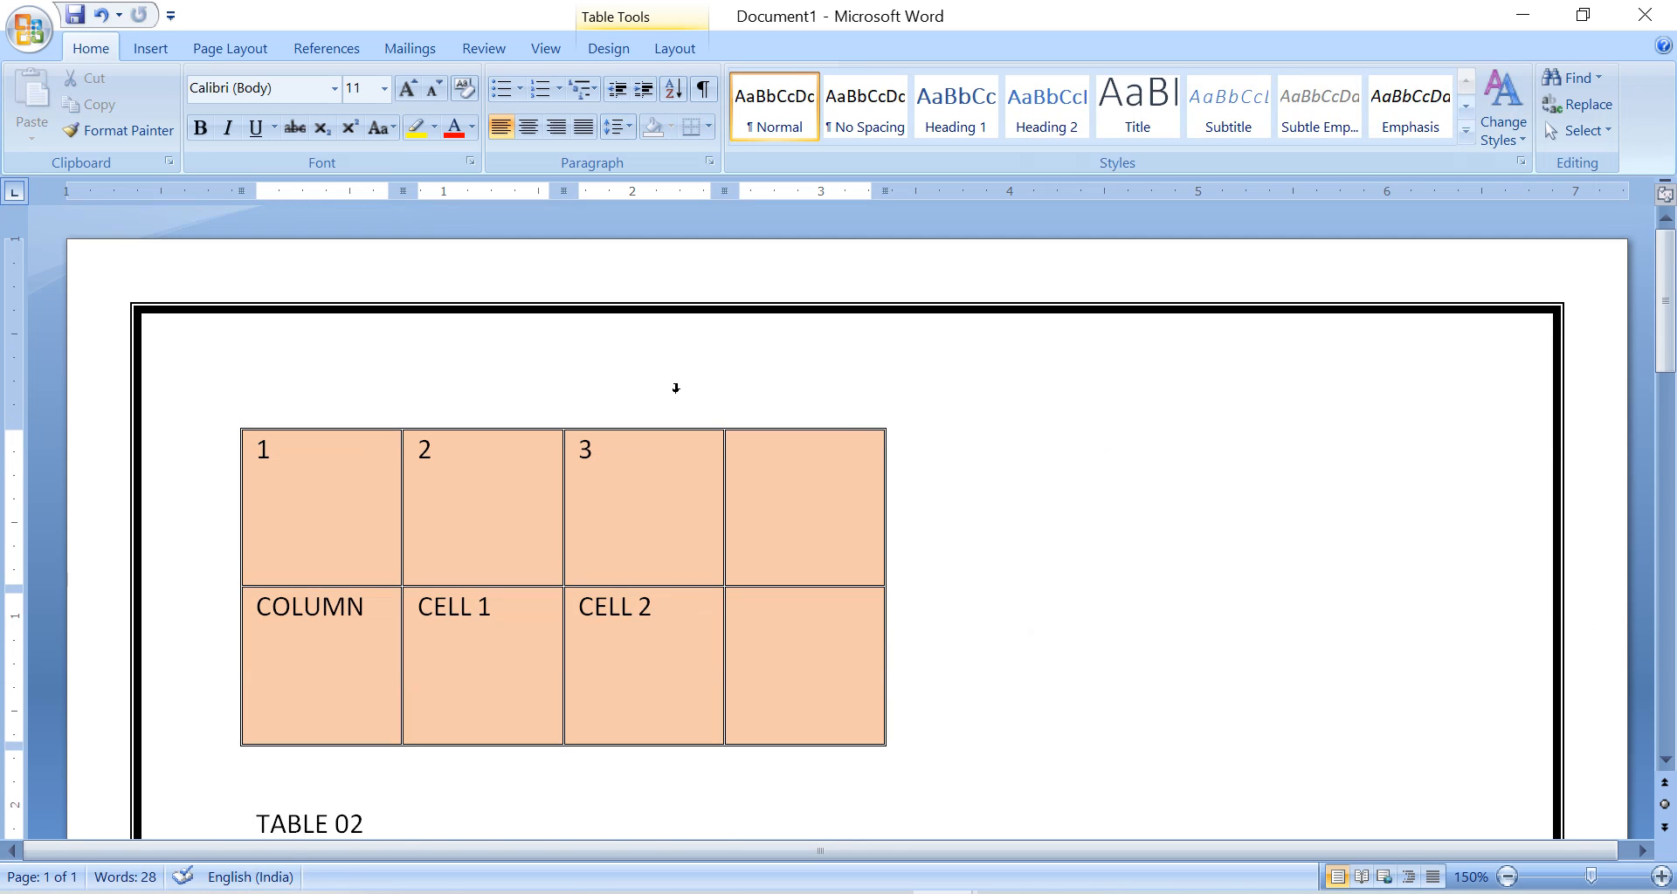
Reopen the first table's border and shading settings, set the page border to None for the whole document, and return to the table border options.
{"action": "mouse_move", "coordinate": [300, 439]}
{"action": "double_click", "coordinate": [241, 428]}
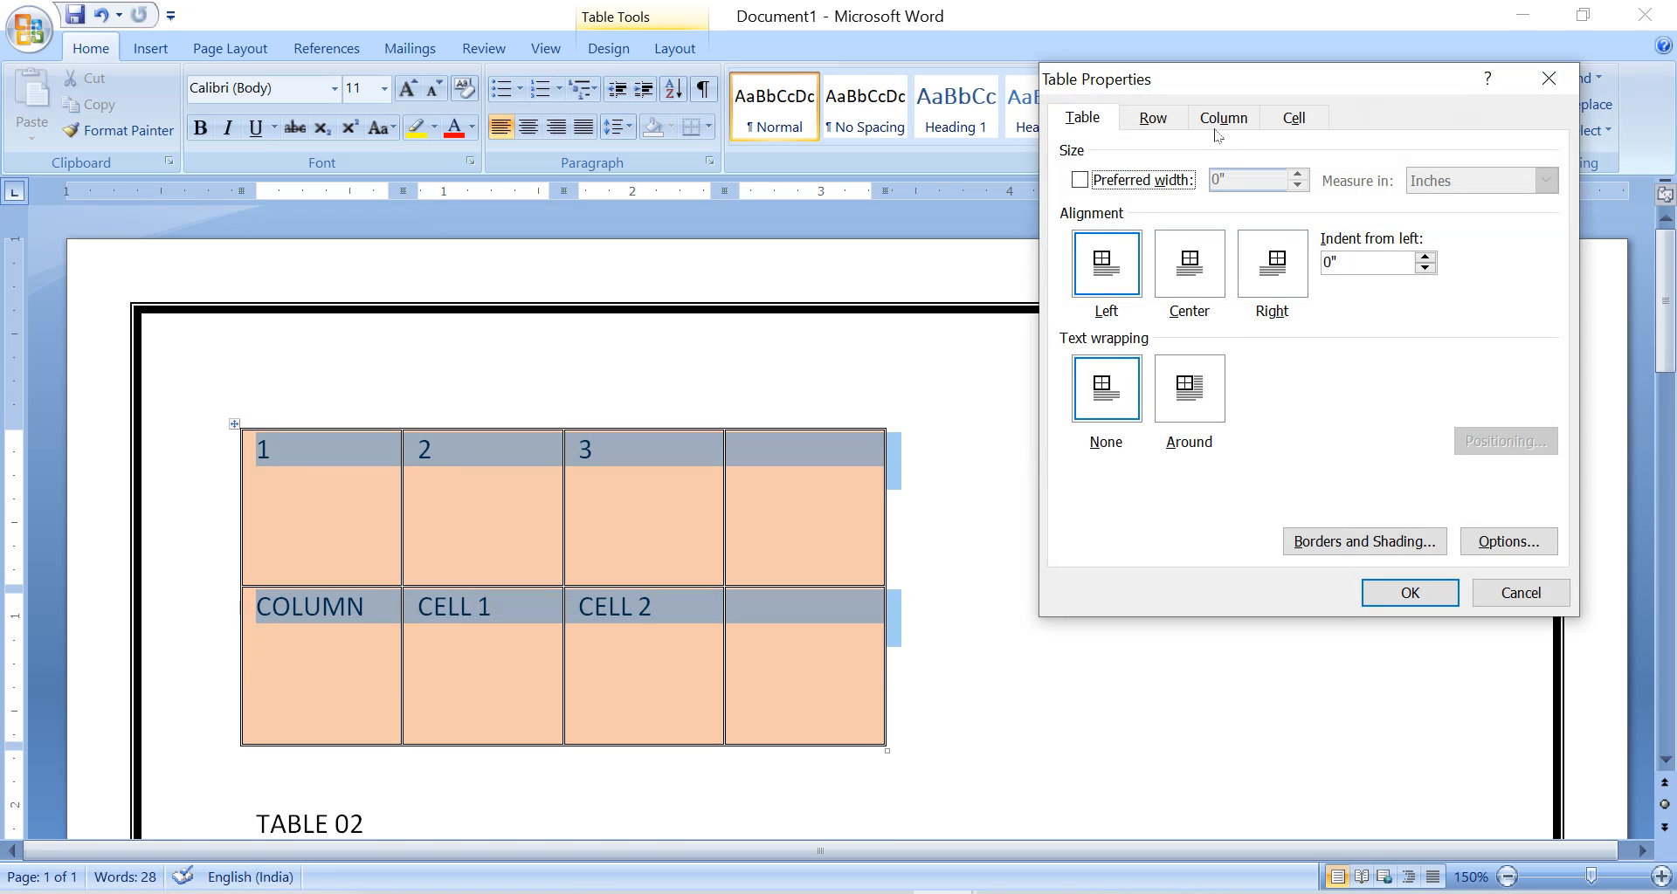
{"action": "left_click", "coordinate": [1364, 542]}
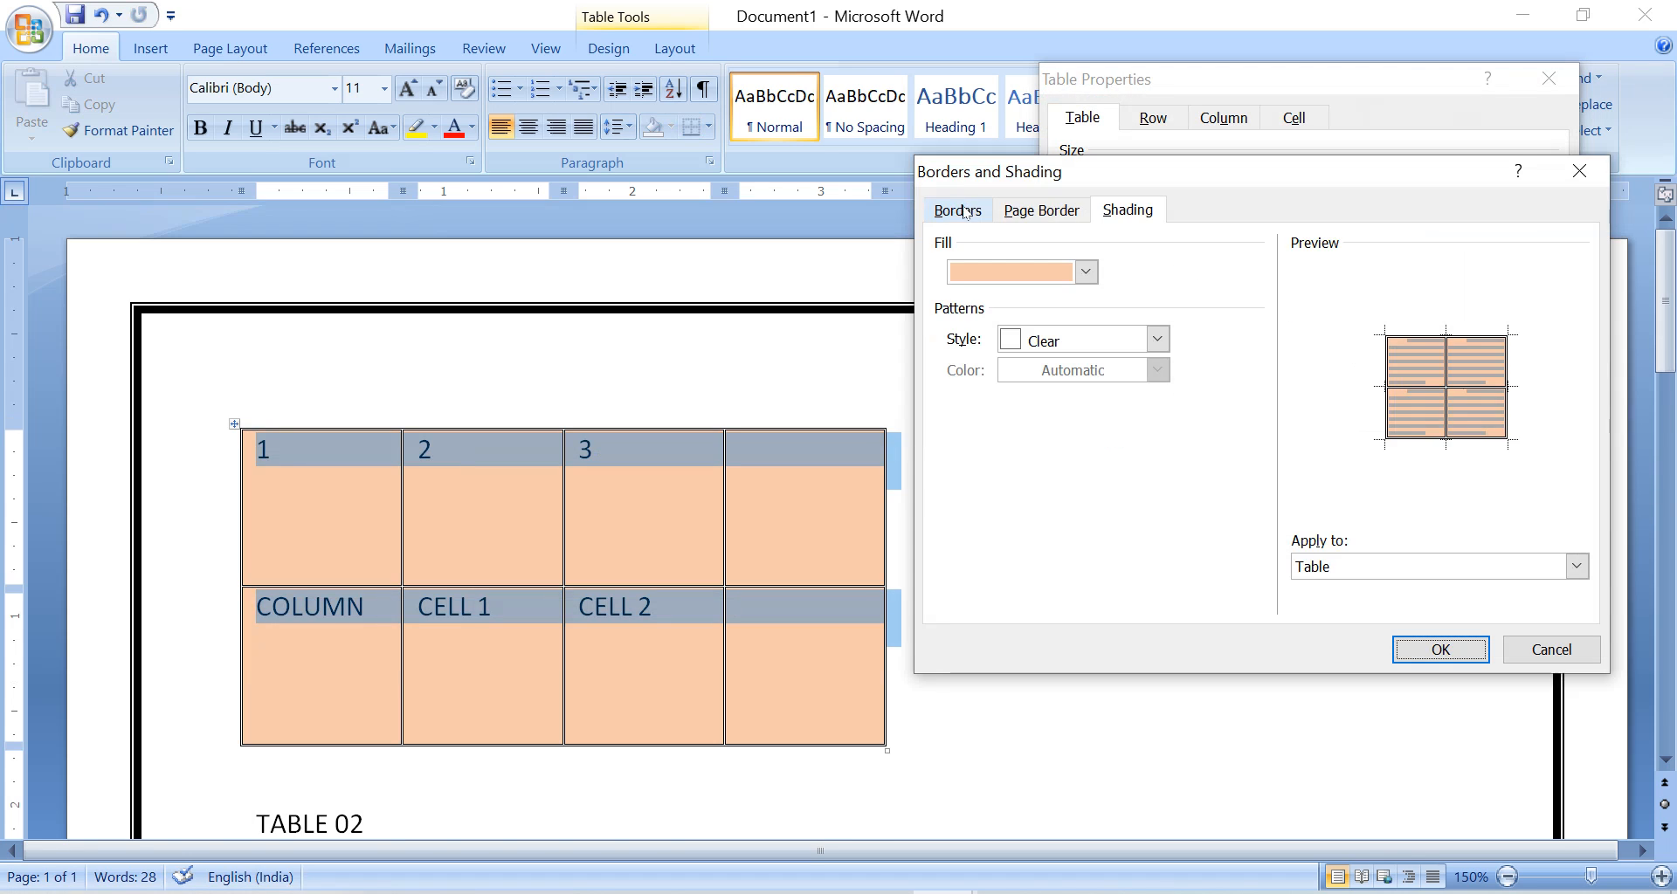
{"action": "left_click", "coordinate": [957, 210]}
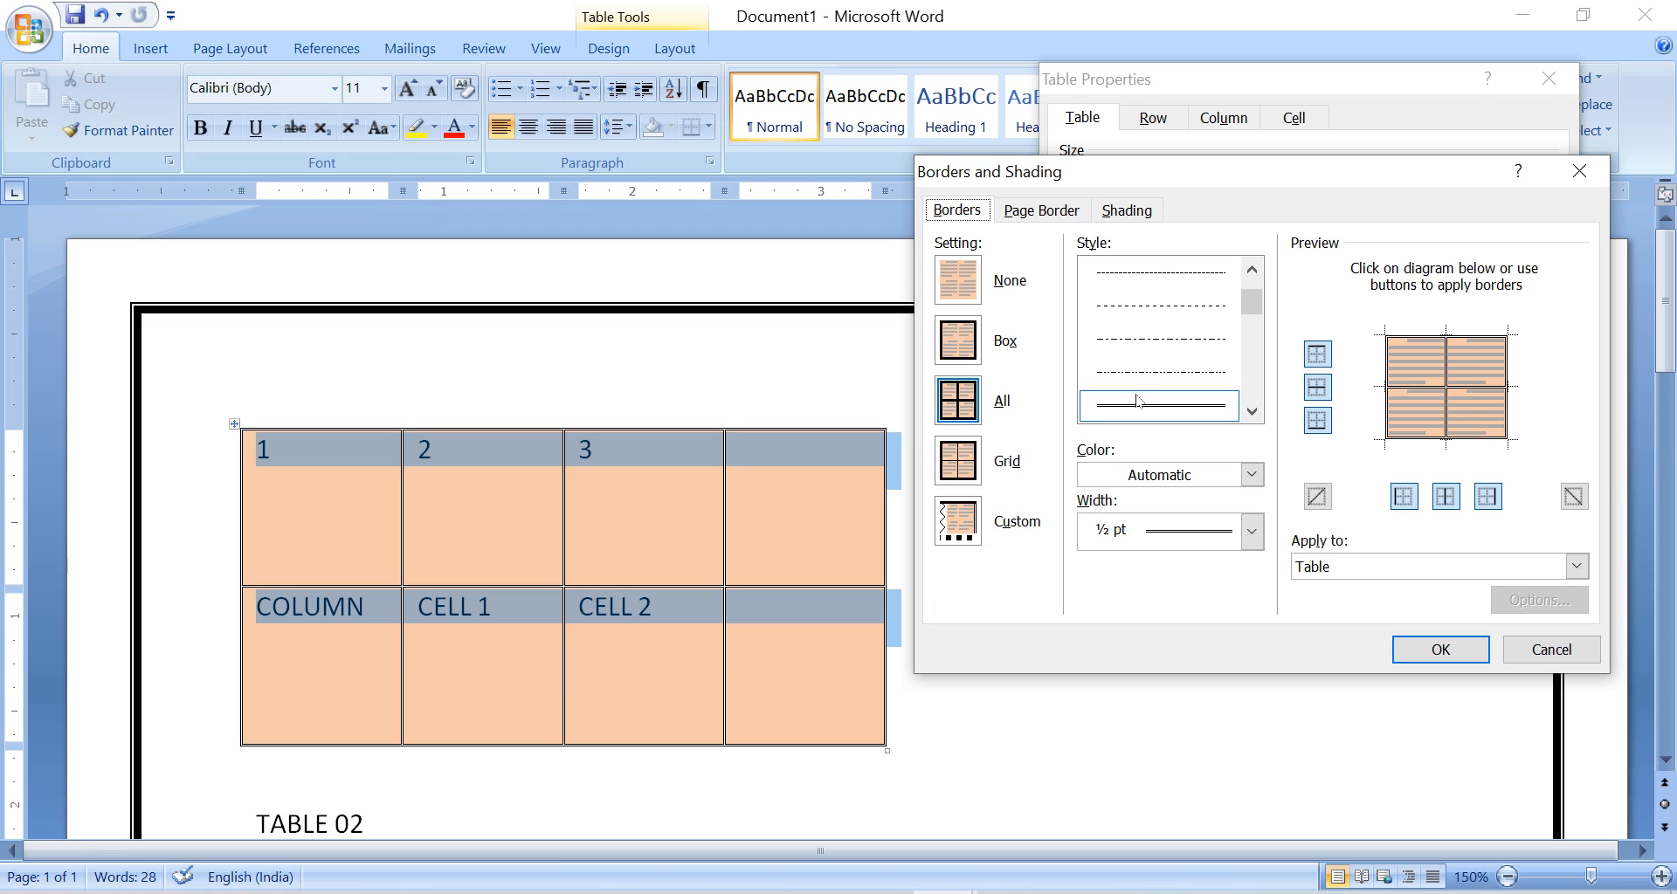
{"action": "left_click", "coordinate": [1030, 210]}
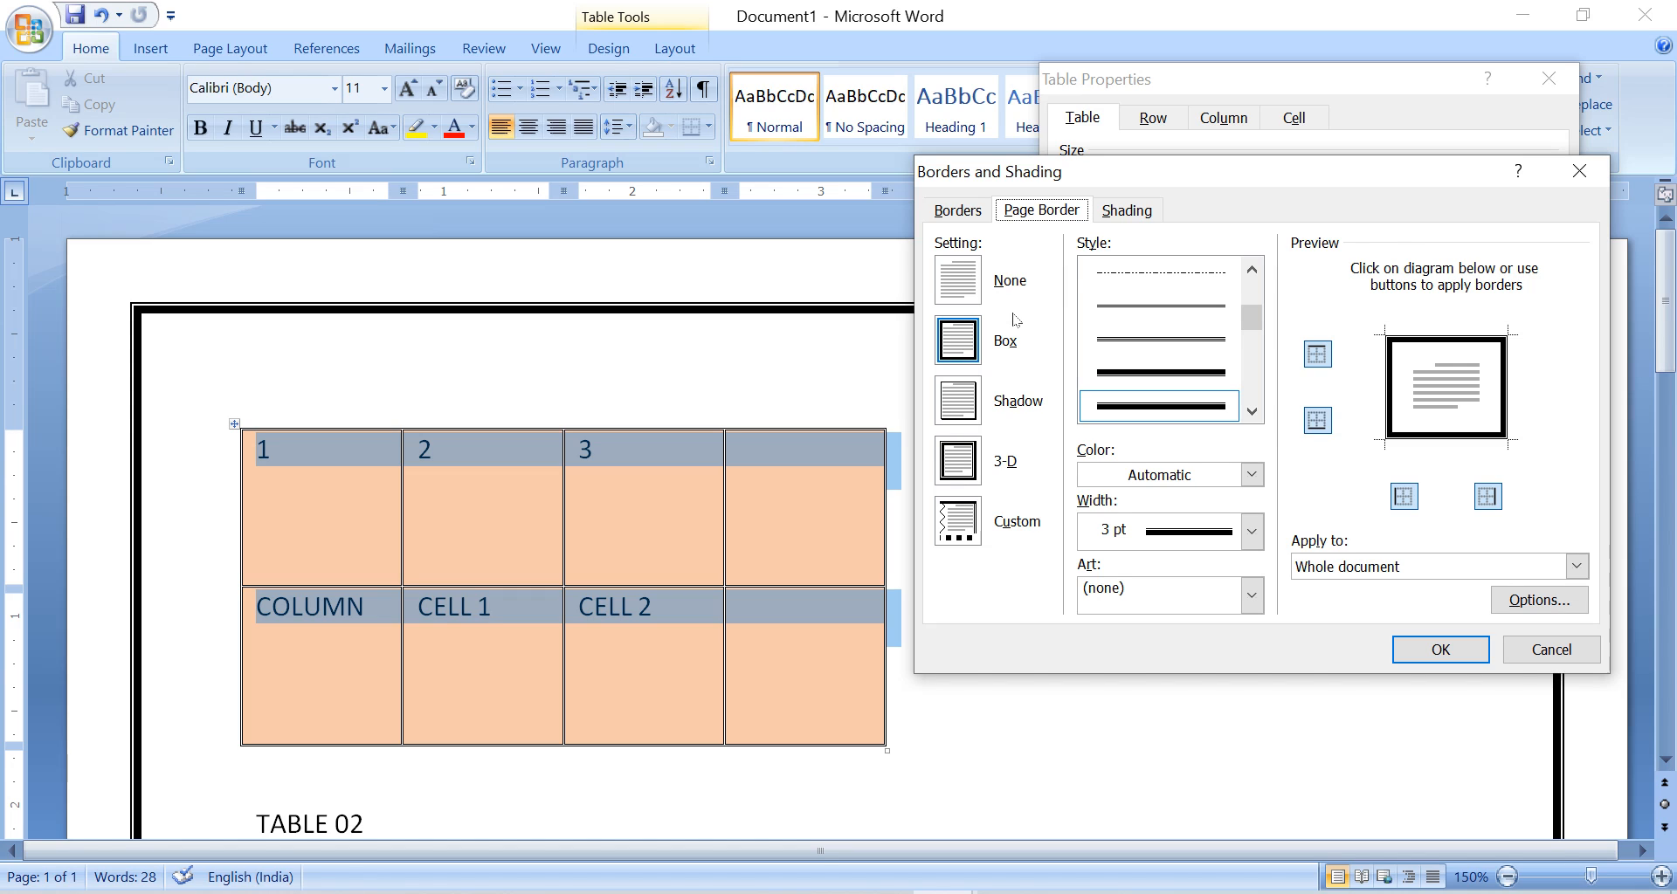
{"action": "left_click", "coordinate": [984, 255]}
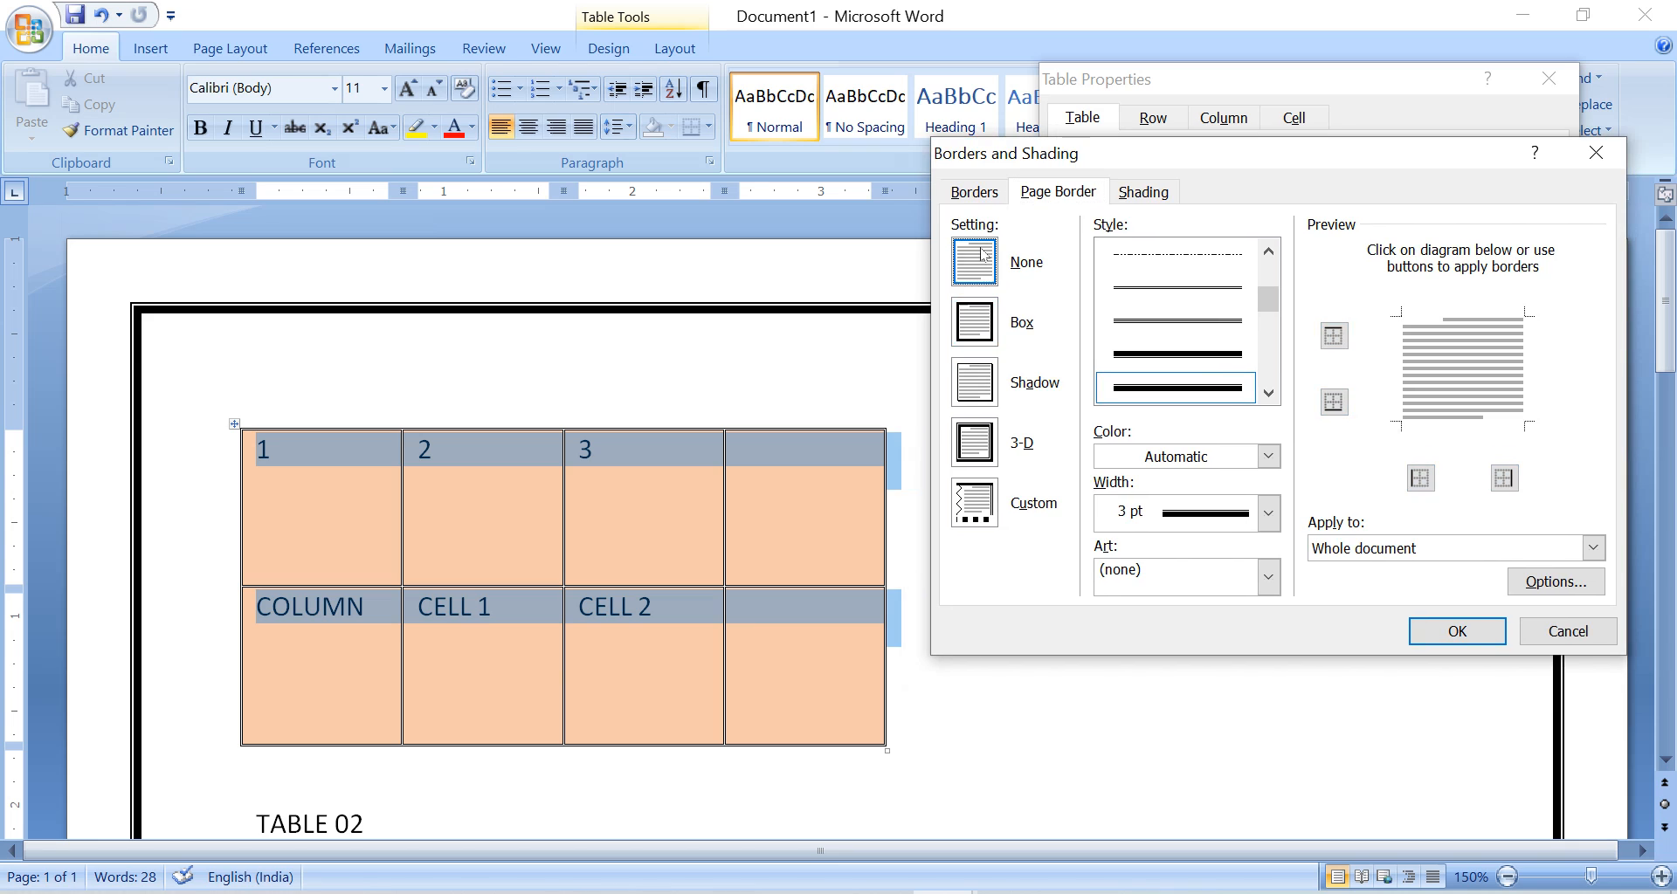
{"action": "left_click", "coordinate": [977, 193]}
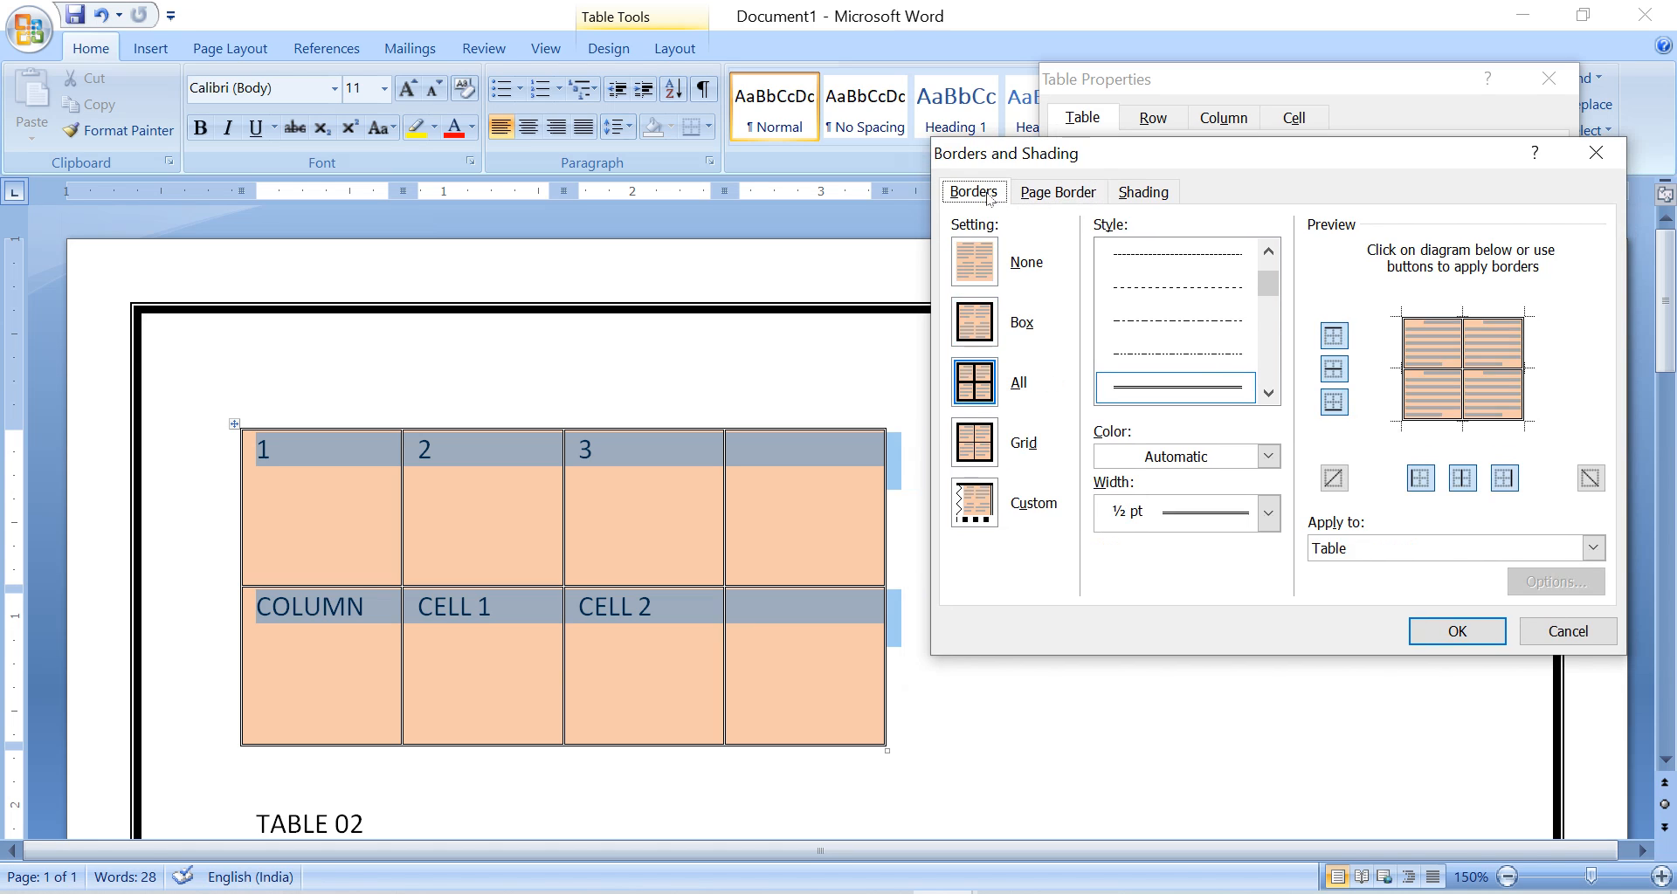